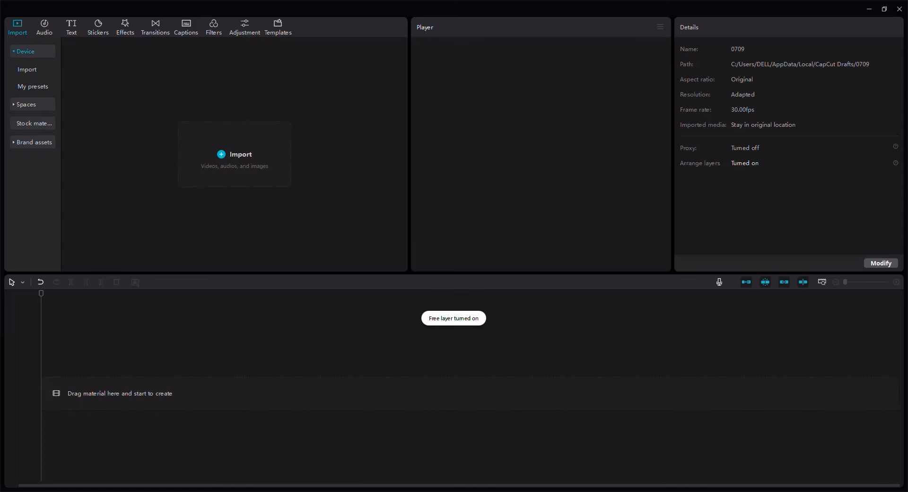
# - Switch to the Chrome browser and open the Java Burn page at javaburncoffee.co in a new tab
pyautogui.hotkey('alt', 'Tab')
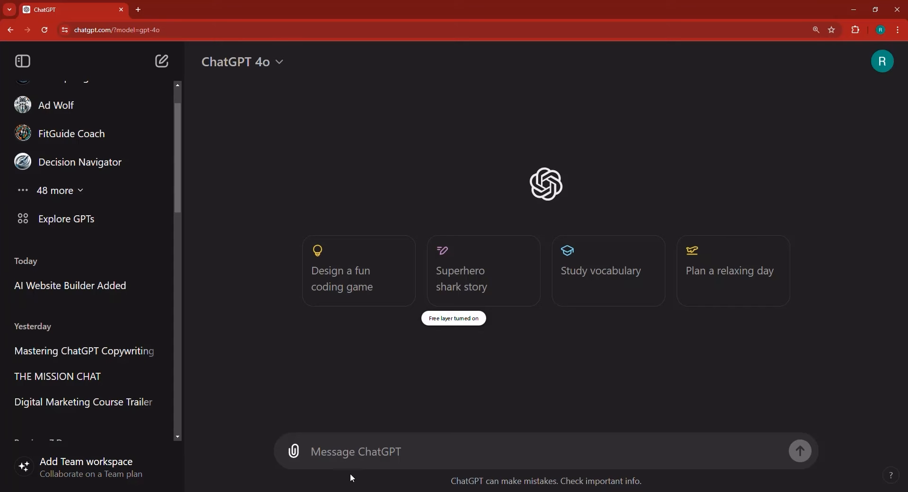
pyautogui.click(138, 9)
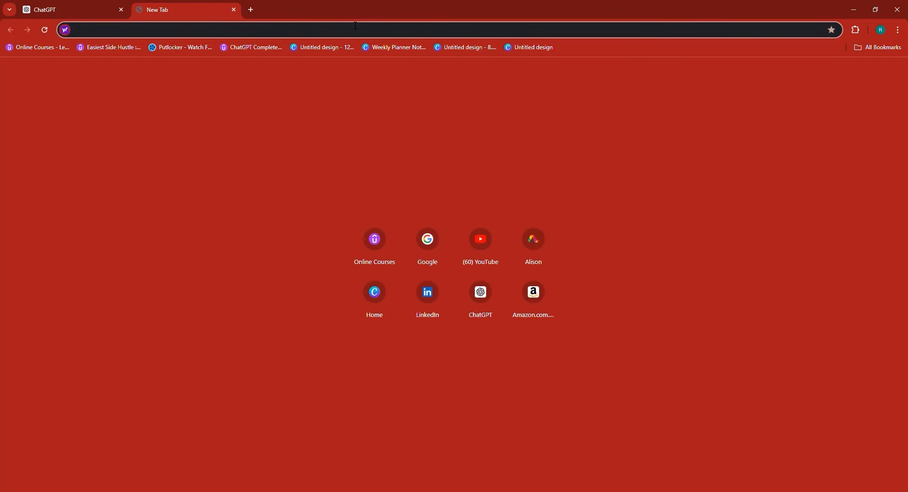
pyautogui.write('jav')
pyautogui.press('BackSpace')
pyautogui.press('BackSpace')
pyautogui.write('v')
pyautogui.press('BackSpace')
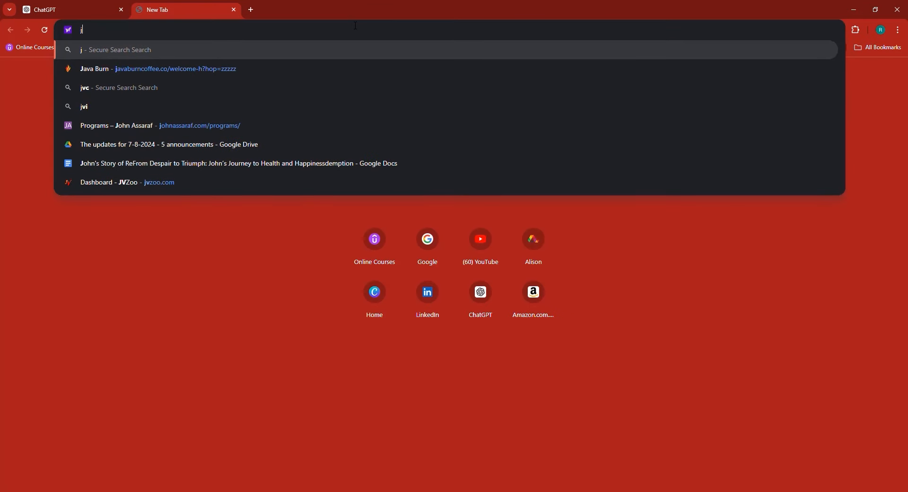
pyautogui.write('av')
pyautogui.press('Return')
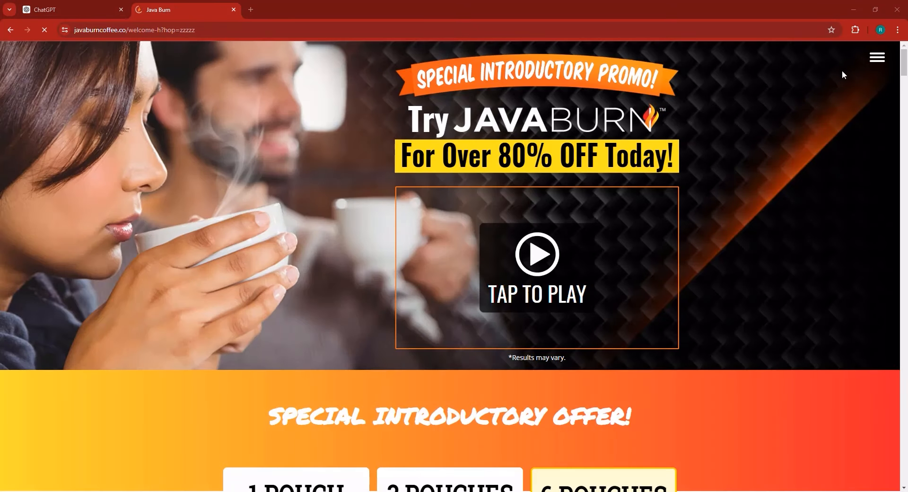
# - Look over the Java Burn sales page's promo and pouch offers and copy the page's web address
pyautogui.moveTo(904, 63); pyautogui.dragTo(900, 31)
pyautogui.moveTo(903, 63)
pyautogui.mouseDown()
pyautogui.moveTo(903, 444)
pyautogui.moveTo(904, 97)
pyautogui.mouseUp()
pyautogui.scroll(1, 823, 183)
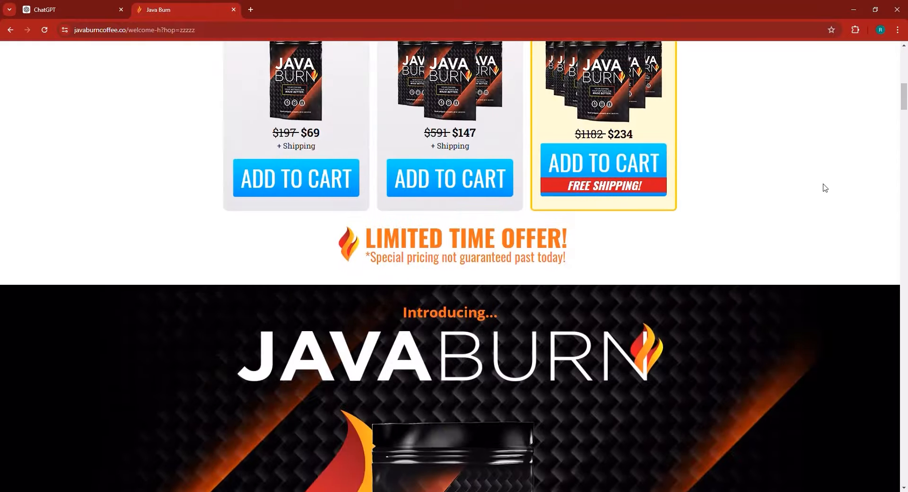
pyautogui.scroll(10, 825, 188)
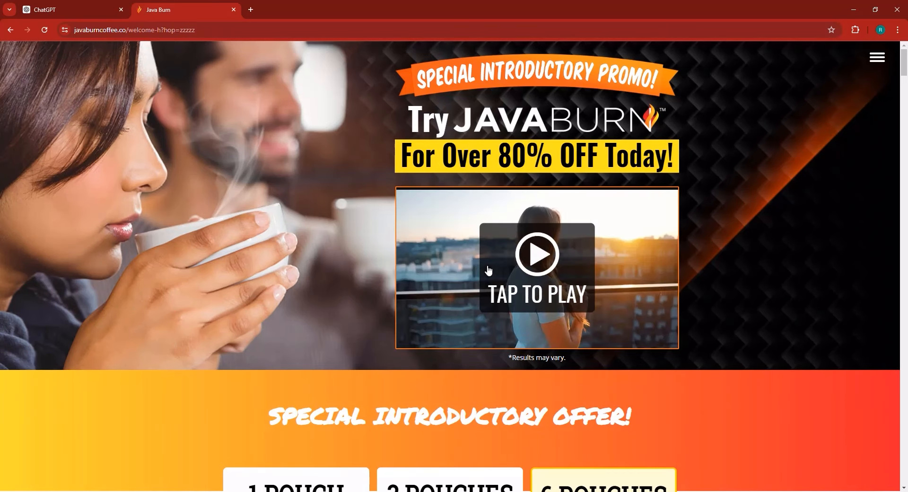
pyautogui.scroll(-2, 488, 269)
pyautogui.scroll(-4, 522, 261)
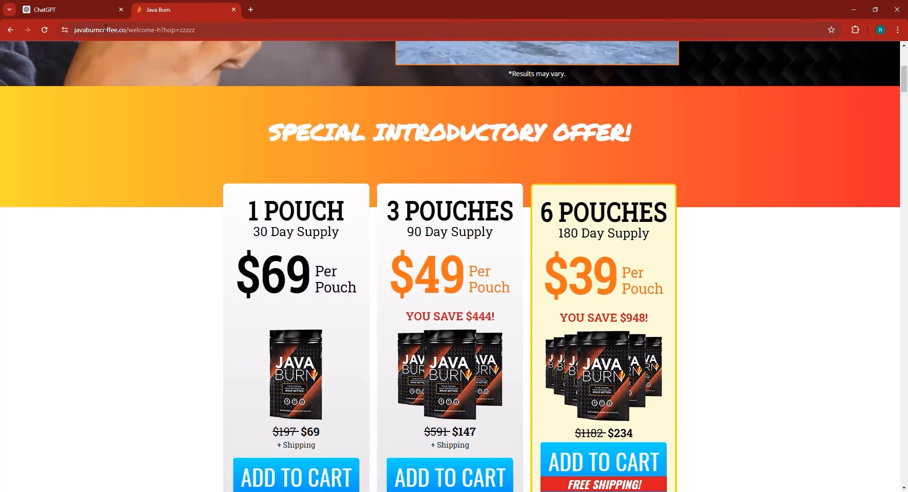
pyautogui.click(105, 27)
pyautogui.hotkey('ctrl', 'c')
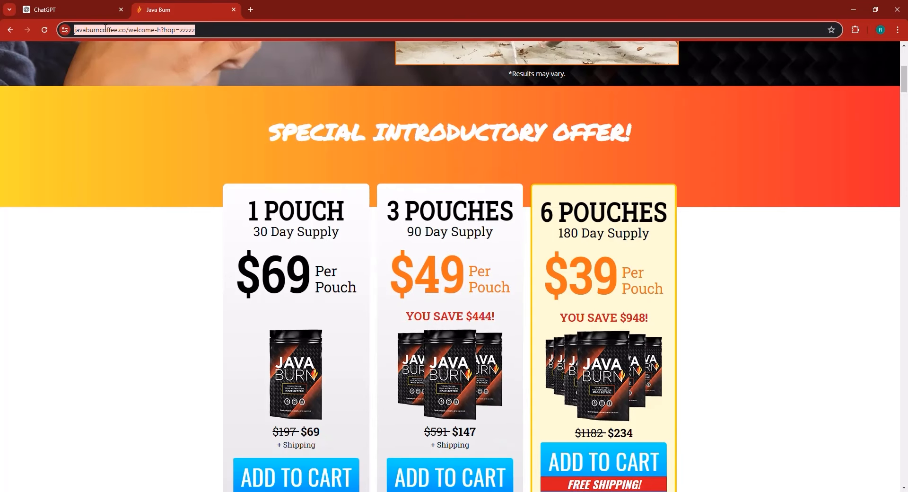
# - Send ChatGPT the prompt "I want to create a vsl regarding this product:" followed by the copied Java Burn web address
pyautogui.click(91, 4)
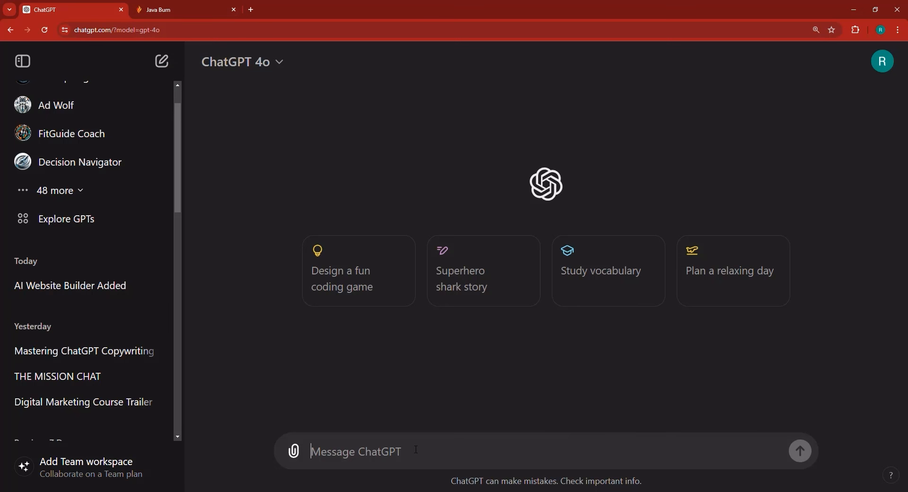
pyautogui.write('I want to create')
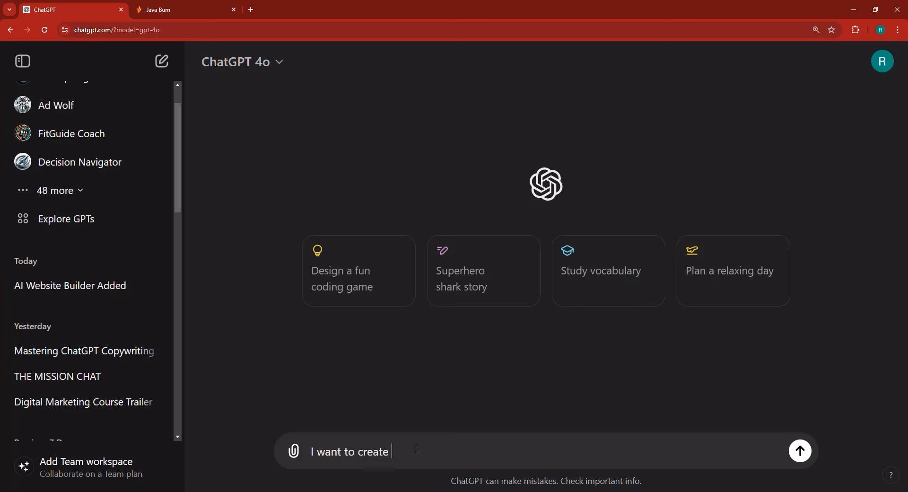
pyautogui.write(' a vsl regarding this produ')
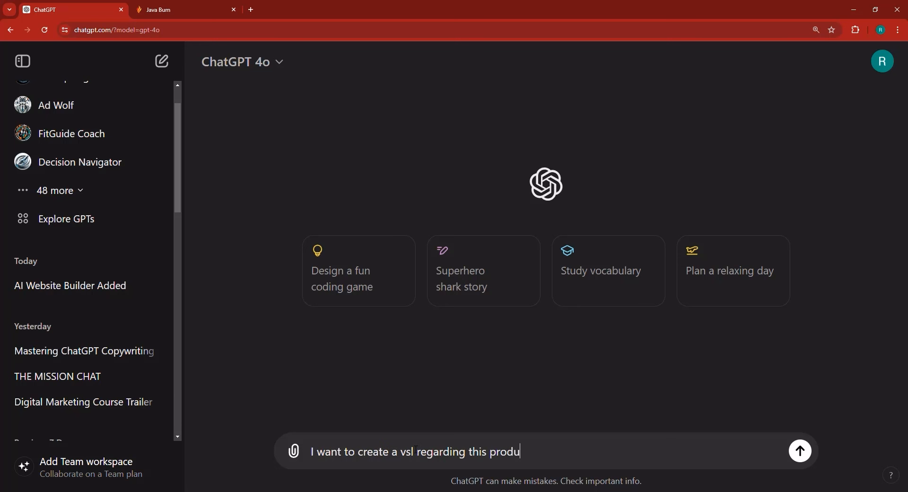
pyautogui.write('ct:')
pyautogui.hotkey('ctrl', 'v')
pyautogui.press('Return')
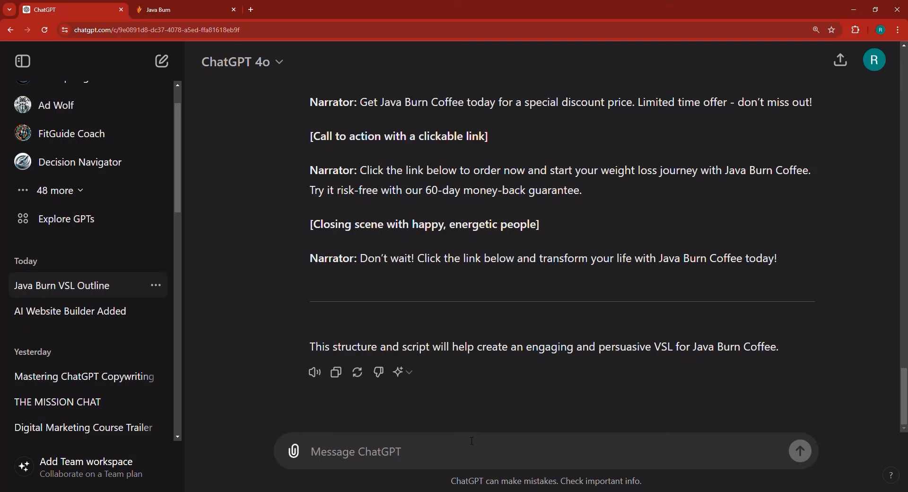
# - Begin a message with "I want the hero persona behind this to be a lady in her later 30's with 2 kids, health aware, and married"
pyautogui.write('I want the')
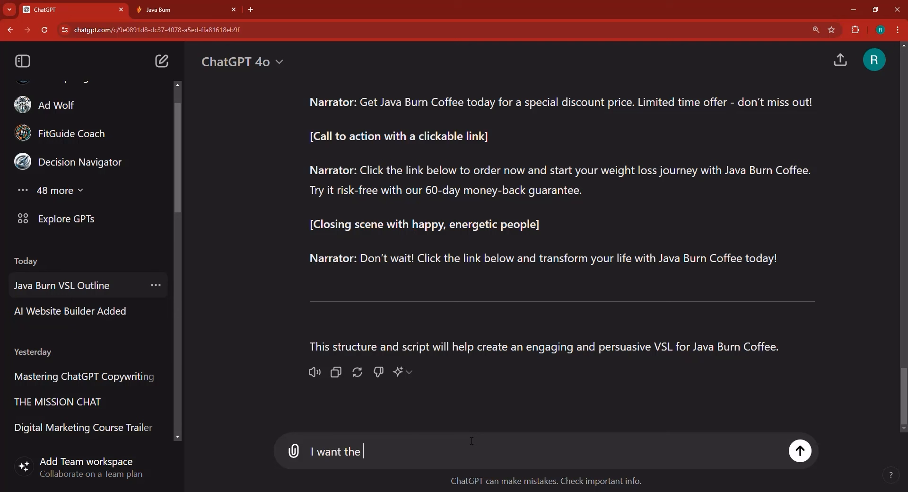
pyautogui.write(' hero persona beh')
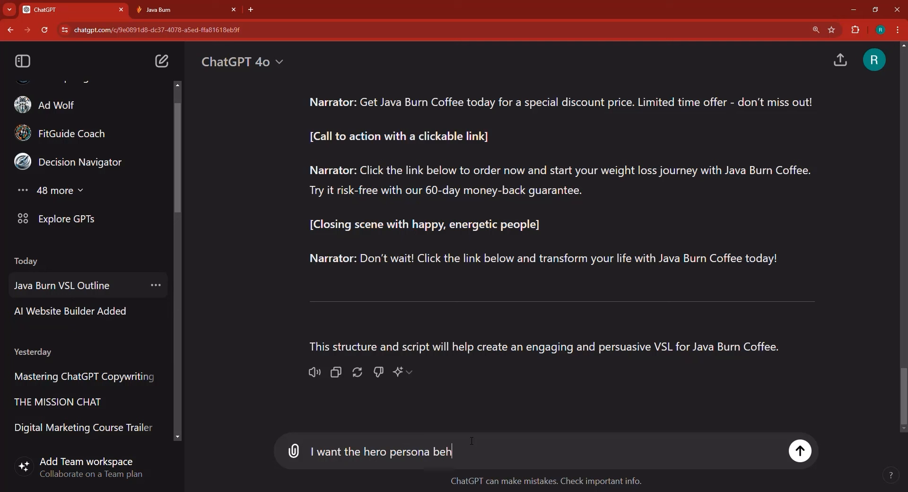
pyautogui.write('ing')
pyautogui.press('BackSpace')
pyautogui.press('BackSpace')
pyautogui.write('d this to be a lady in her')
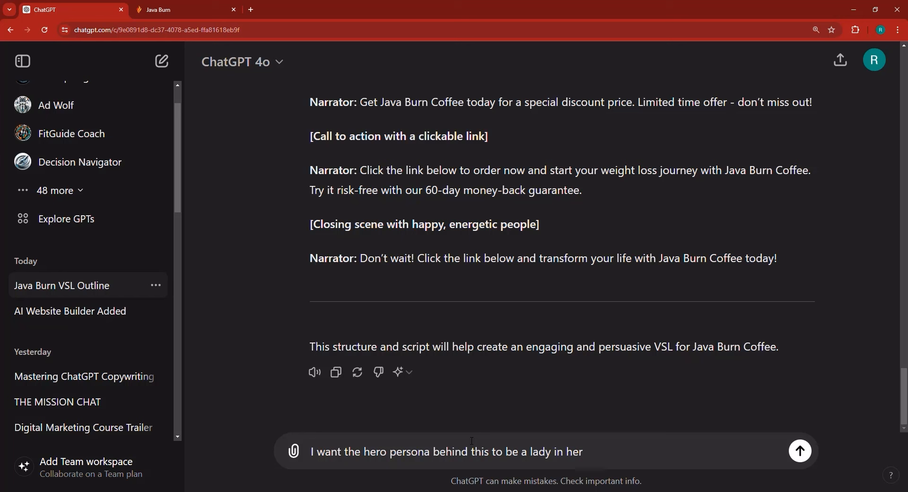
pyautogui.write(' 40')
pyautogui.press('BackSpace')
pyautogui.press('BackSpace')
pyautogui.press('BackSpace')
pyautogui.write("later 30's with 2 kids, ")
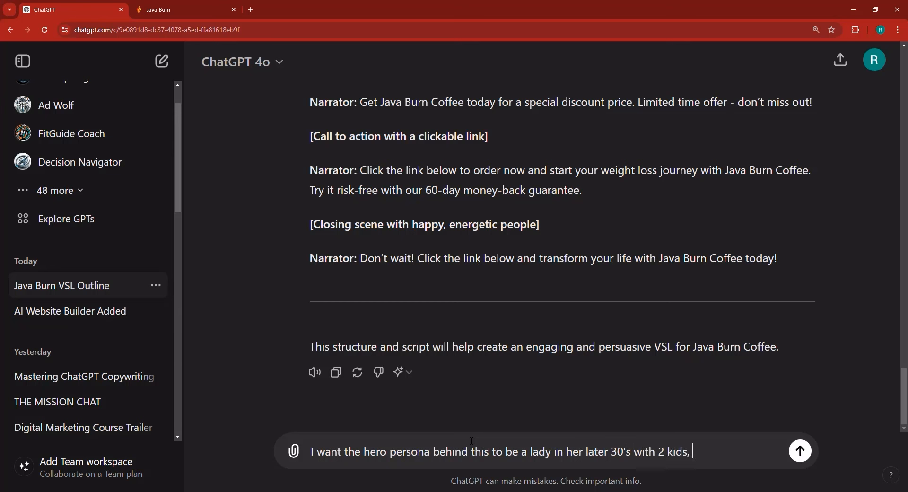
pyautogui.write('halth aware, and married')
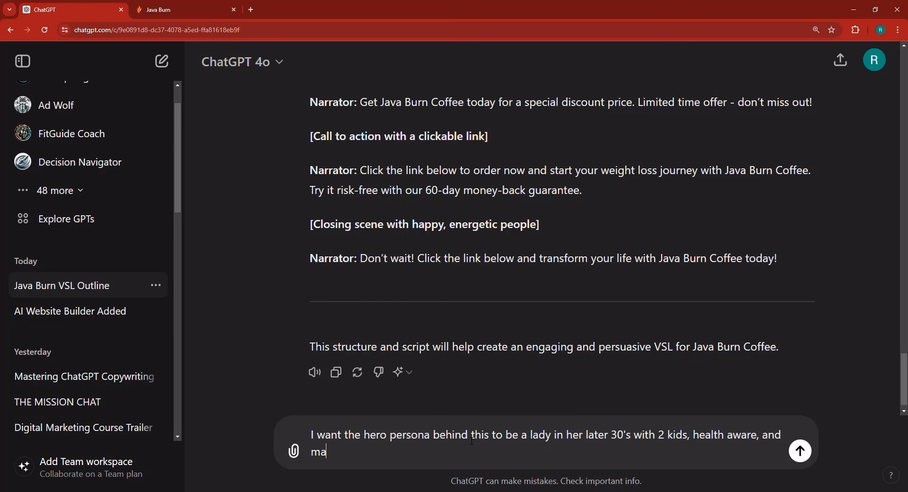
# - Continue the message with ", but can't really find a lot of time to train, and she found this javaburn coffee addon, that helped her,"
pyautogui.write(", but can'tg re")
pyautogui.press('BackSpace')
pyautogui.press('BackSpace')
pyautogui.press('BackSpace')
pyautogui.press('BackSpace')
pyautogui.write('really find a ')
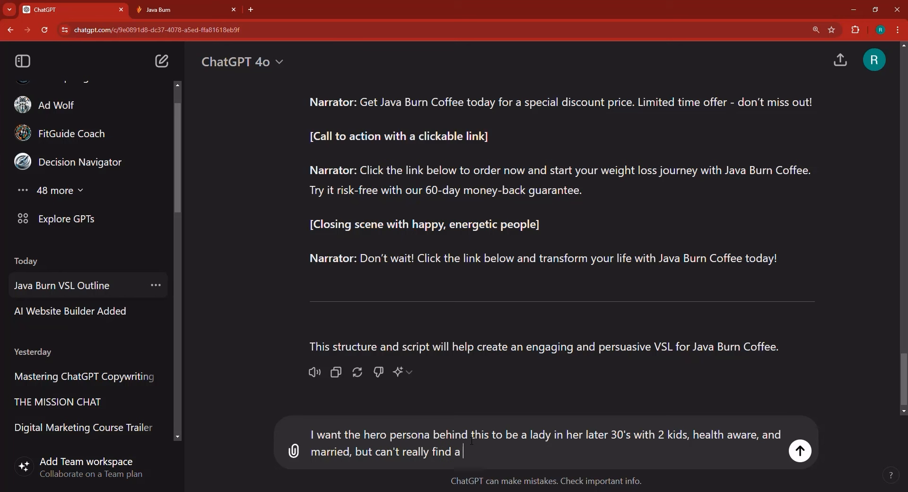
pyautogui.write('lot of time to trai')
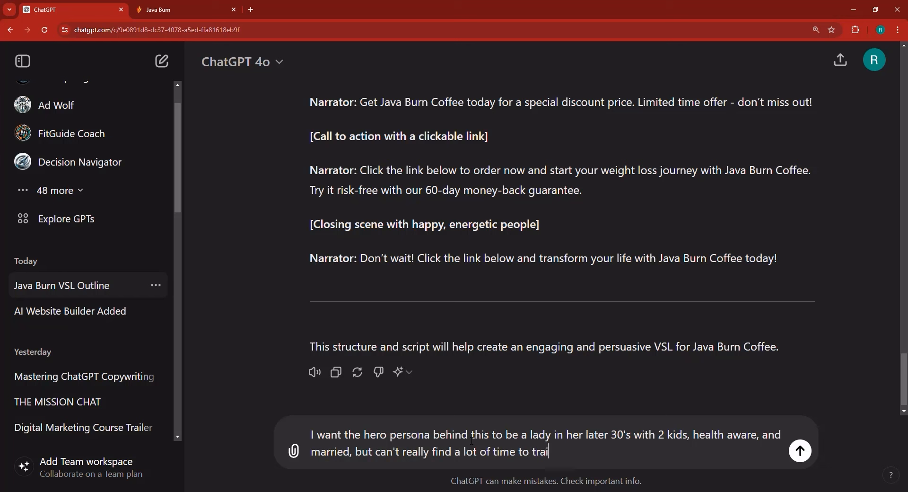
pyautogui.write('n, and she found this j')
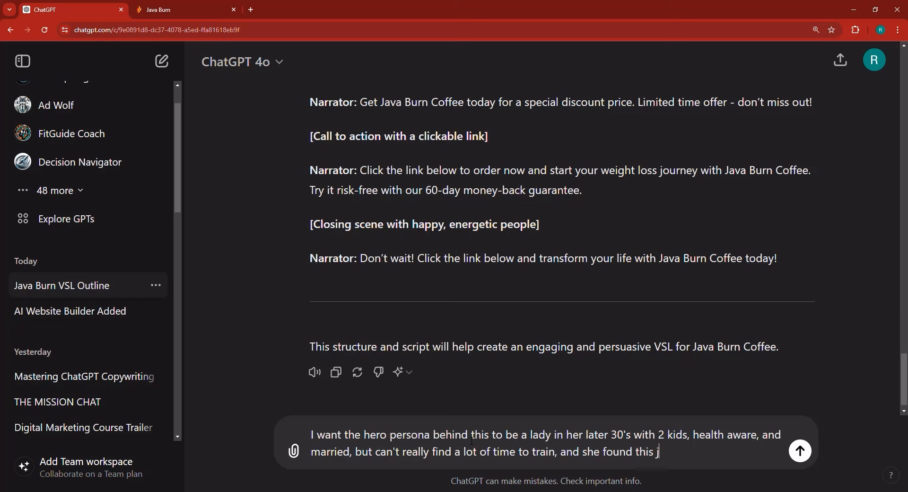
pyautogui.write('avaburn coffee addo')
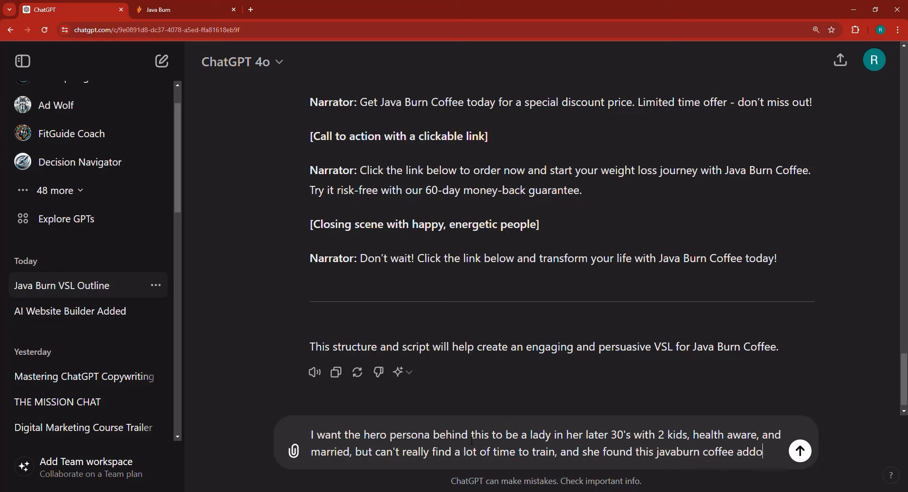
pyautogui.write('n, that helped her')
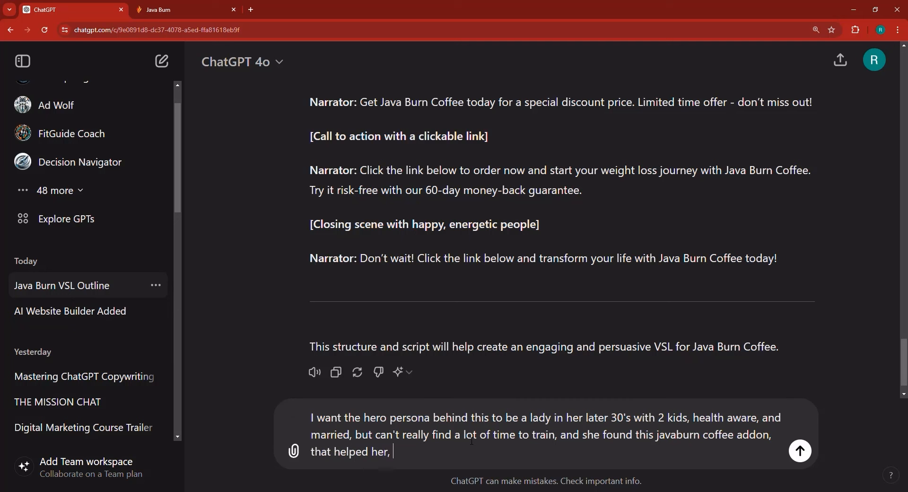
# - Complete the persona description with "lose the pounds, and keep healthy for her kids, and also energized for her job."
pyautogui.write(', lose the po')
pyautogui.press('BackSpace')
pyautogui.write('pounds, and ke')
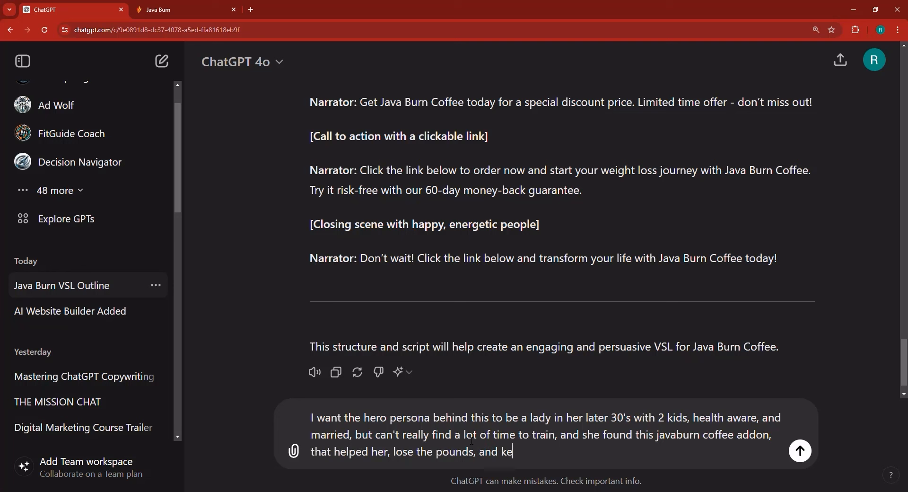
pyautogui.write('ep health for')
pyautogui.write(' for her ')
pyautogui.write('kids, a')
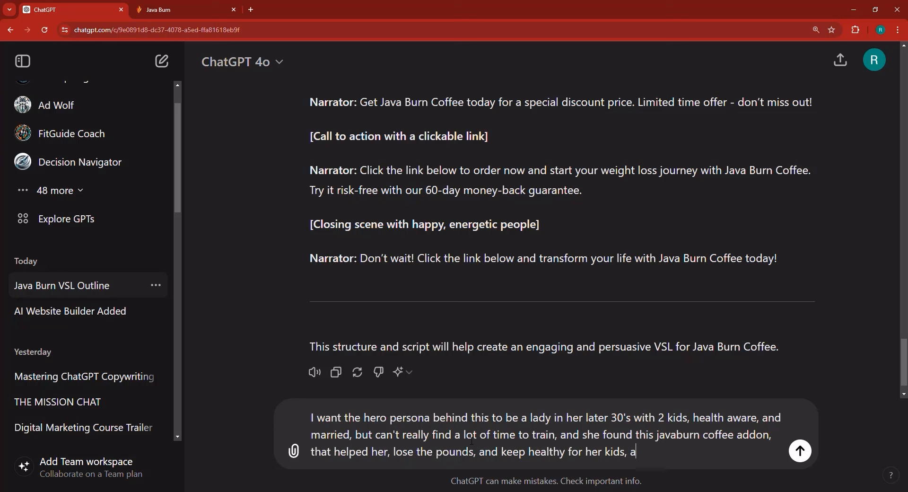
pyautogui.write('nd also en er')
pyautogui.press('BackSpace')
pyautogui.write('ergiz')
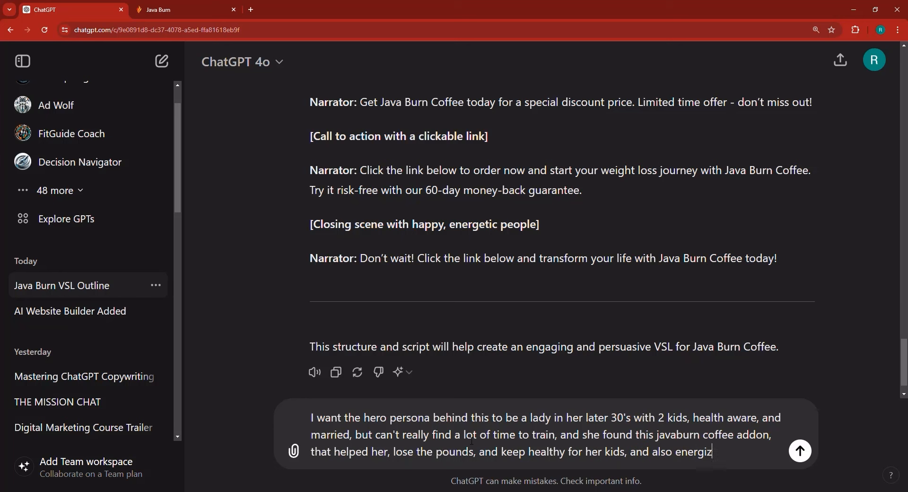
pyautogui.write('ed for her jkob')
pyautogui.press('BackSpace')
pyautogui.press('BackSpace')
# - Add the request "Generate a 1 minute voiceover of the character talking, and give her name, and also," after the persona description
pyautogui.hotkey('shift', 'Return')
pyautogui.write('GENERA')
pyautogui.press('BackSpace')
pyautogui.press('BackSpace')
pyautogui.press('BackSpace')
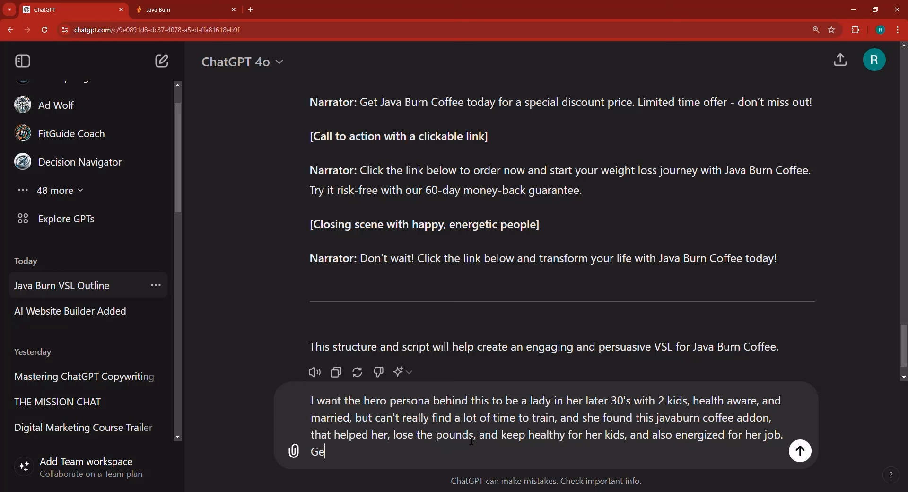
pyautogui.press('BackSpace')
pyautogui.write('nerate a 1 min,ute')
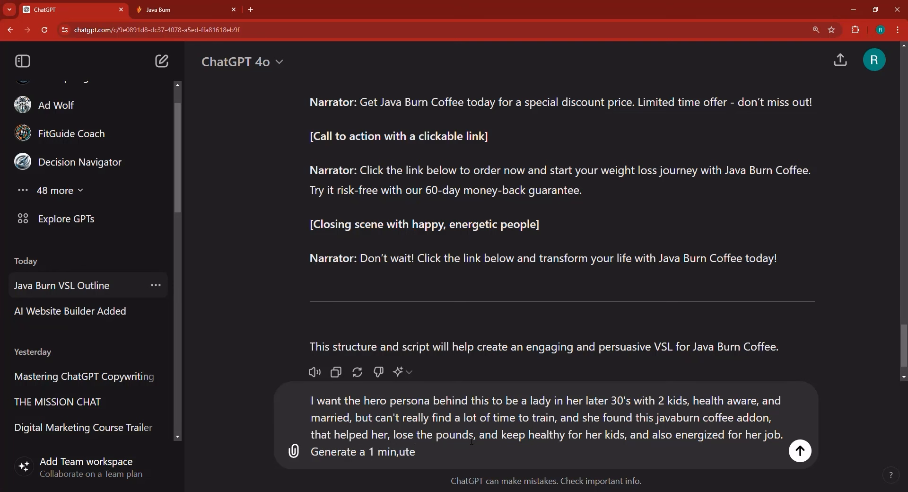
pyautogui.write(' voiceover of the ch')
pyautogui.write('ra')
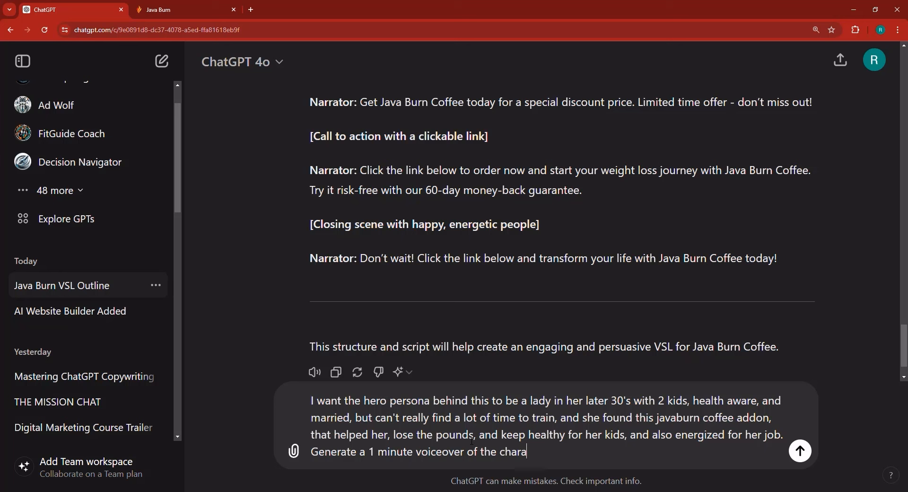
pyautogui.write('cters t talking, and giv')
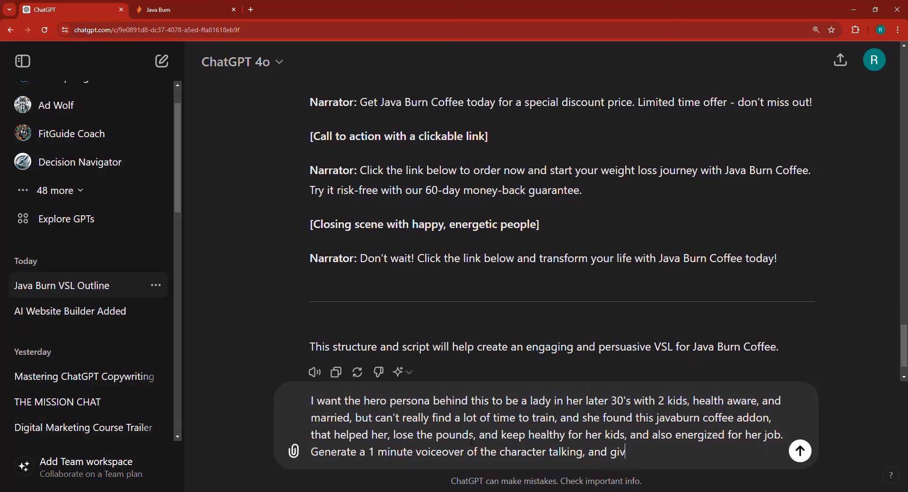
pyautogui.write('e her  name, and also, f')
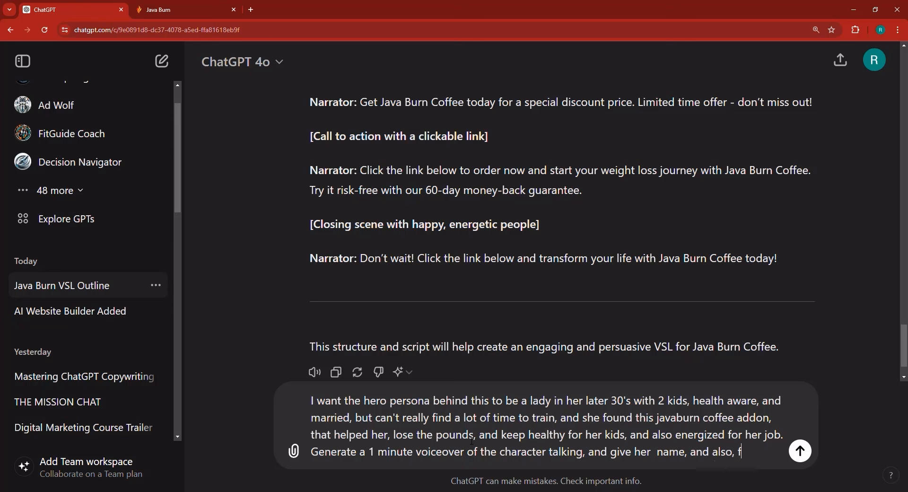
# - Extend the request with "for the video, suggest scenes to put from an descending order, to put"
pyautogui.write('or the video, sugges')
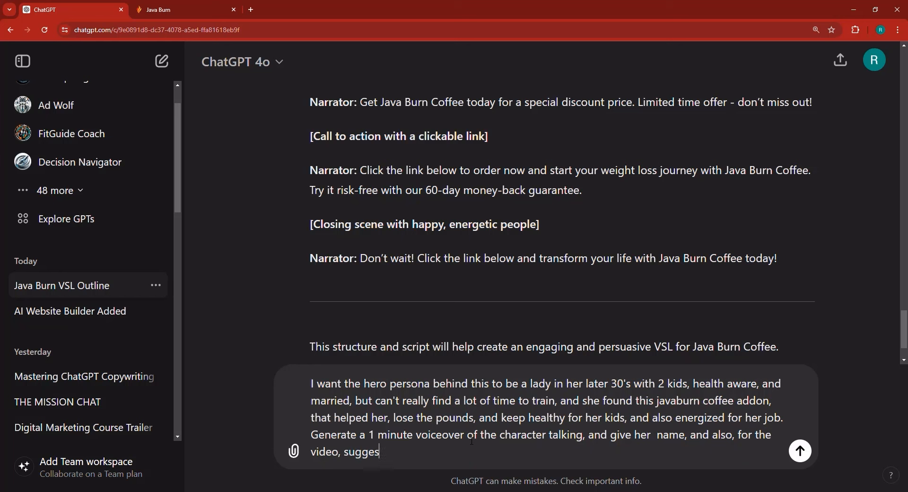
pyautogui.write('t scenes to put from a ')
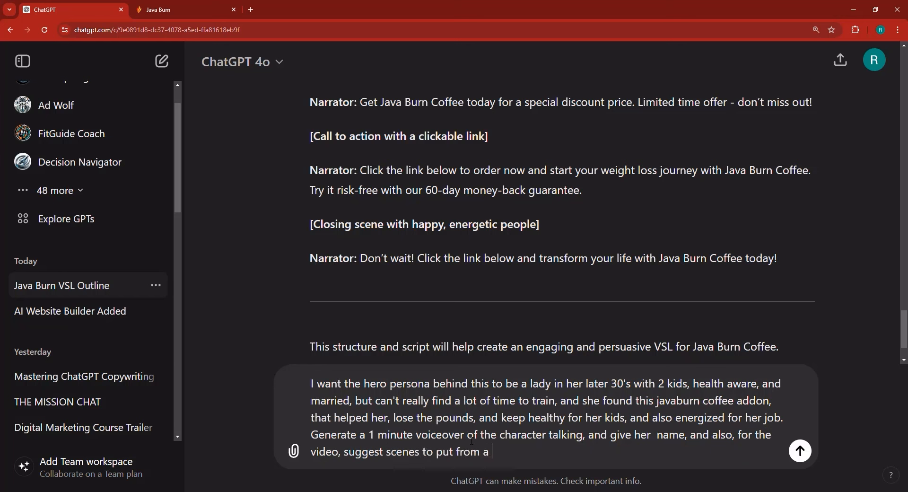
pyautogui.write('n ascen')
pyautogui.press('BackSpace')
pyautogui.press('BackSpace')
pyautogui.press('BackSpace')
pyautogui.press('BackSpace')
pyautogui.press('BackSpace')
pyautogui.write('descending order,')
pyautogui.write(' to put')
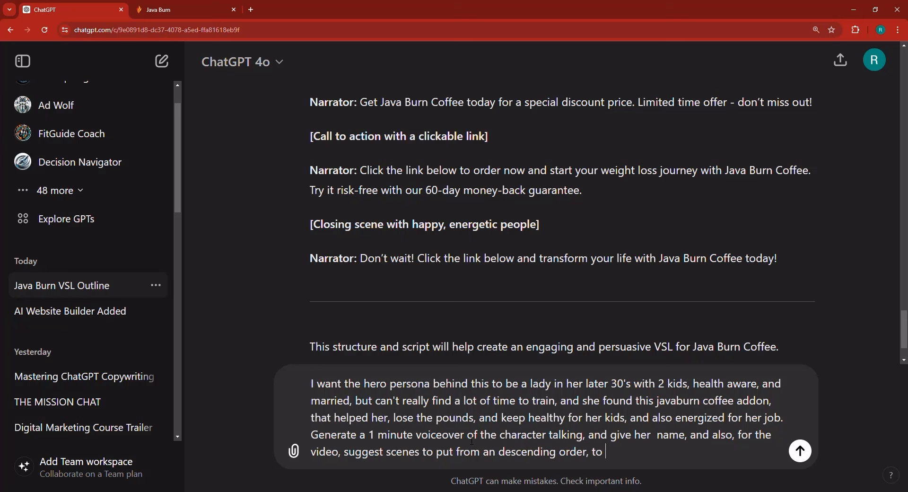
# - Continue the message with "in this video, describe those scenes in" after the request for scene suggestions
pyautogui.write(' in thiss vid')
pyautogui.press('BackSpace')
pyautogui.press('BackSpace')
pyautogui.press('BackSpace')
pyautogui.press('BackSpace')
pyautogui.press('BackSpace')
pyautogui.write('video, d')
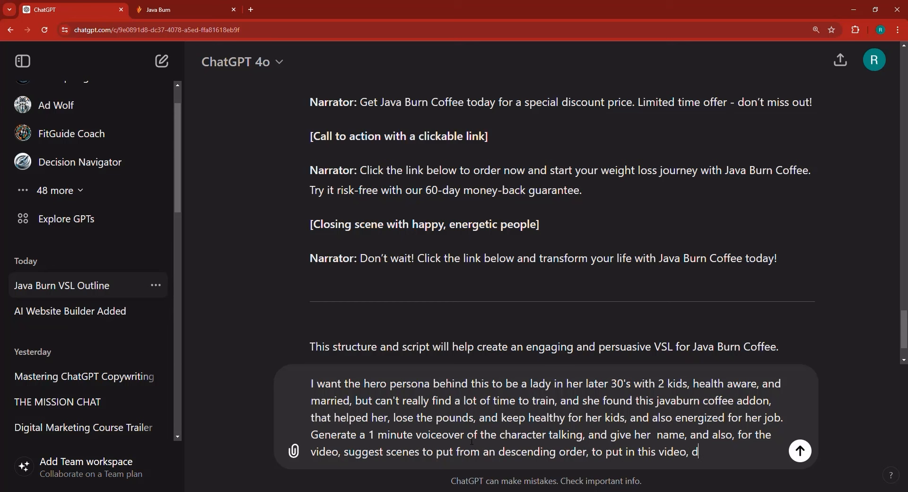
pyautogui.write('escribe those scenes in')
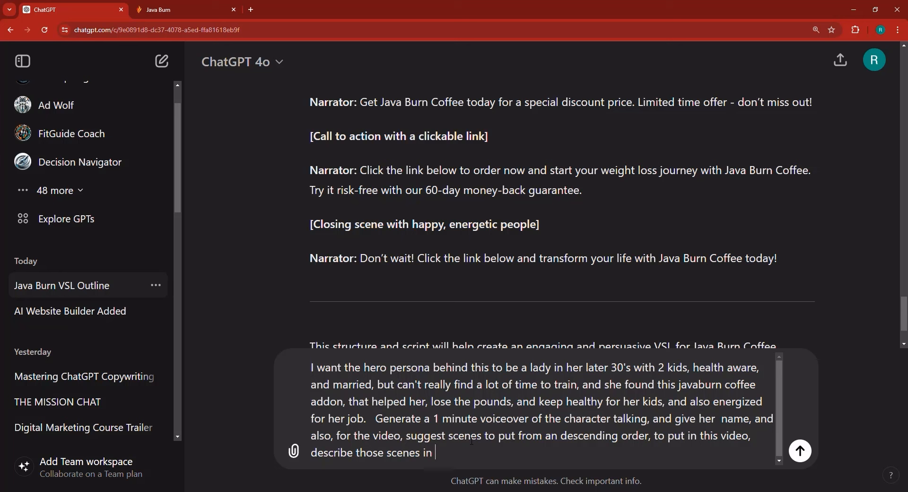
# - Finish the message with "very very short brief bullets, go" and send it
pyautogui.write(' very very sh')
pyautogui.write('ort brie')
pyautogui.press('BackSpace')
pyautogui.write('rief ')
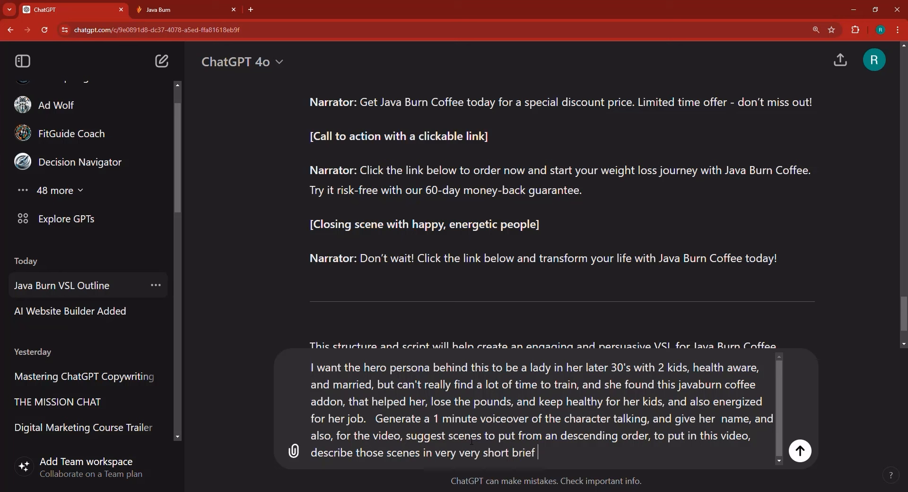
pyautogui.write('bullets, go')
pyautogui.press('Return')
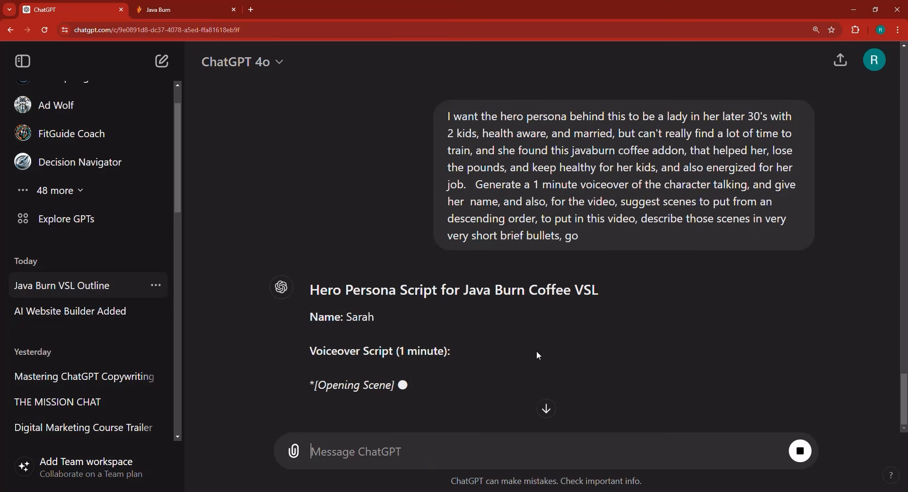
# - Review the generated script and suggested scenes, and send the follow-up prompt "assemble all the voiceovers in one."
pyautogui.scroll(3, 526, 329)
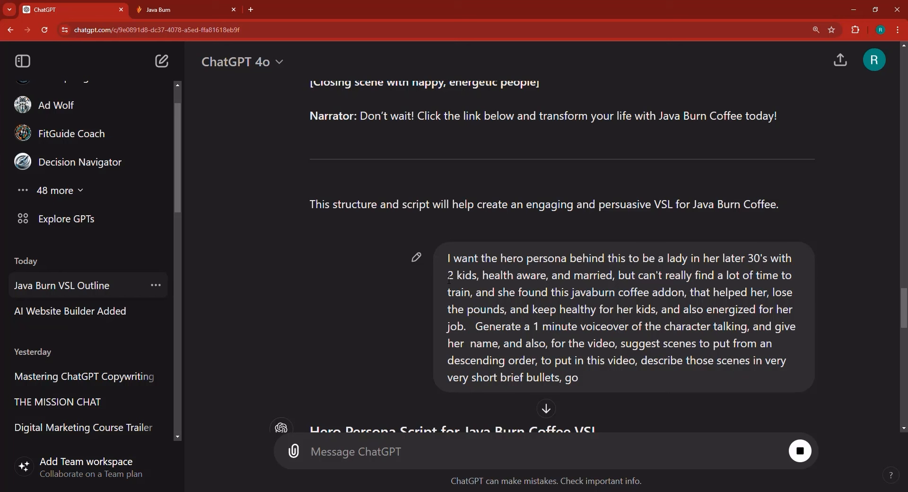
pyautogui.scroll(-5, 454, 270)
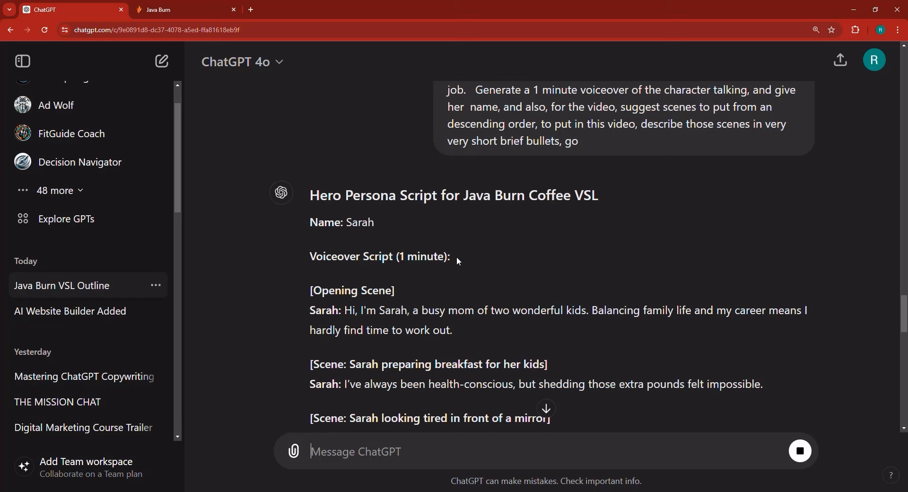
pyautogui.scroll(-10, 457, 260)
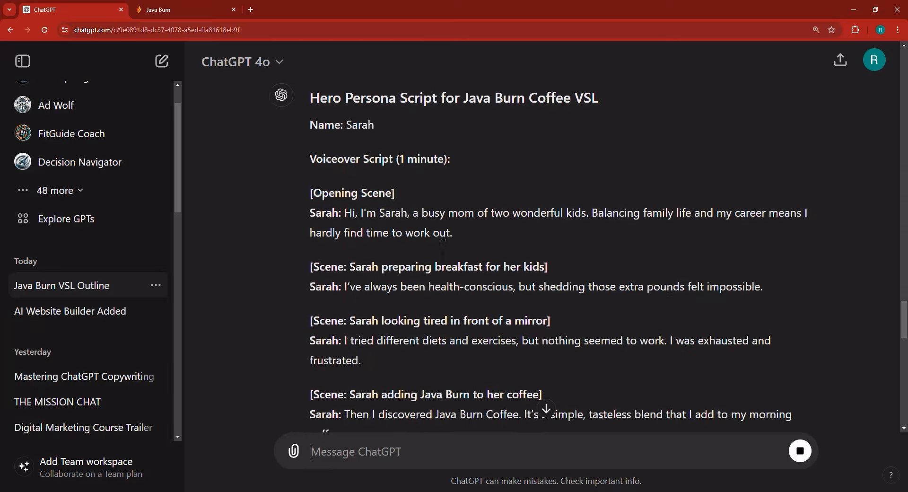
pyautogui.scroll(-7, 432, 281)
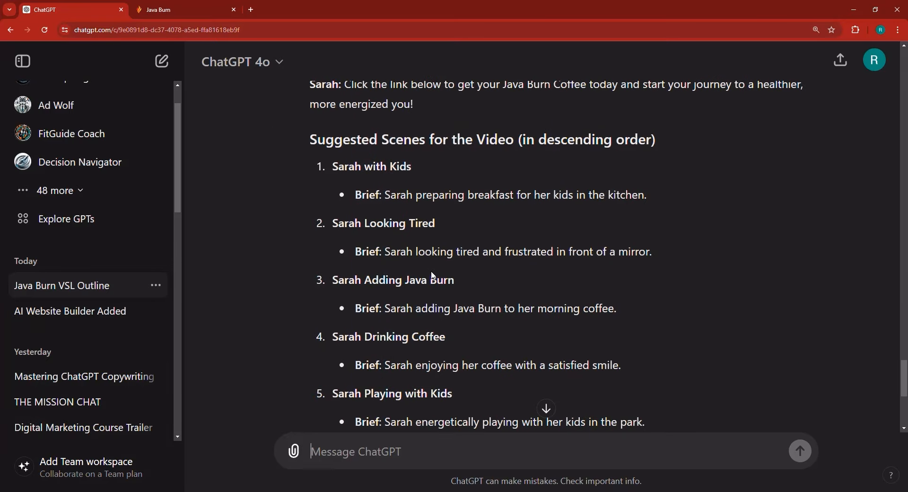
pyautogui.scroll(-7, 421, 378)
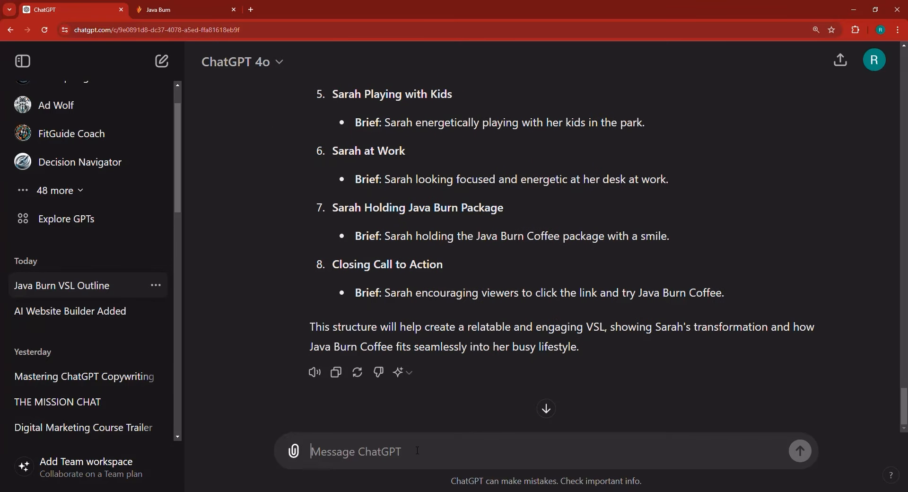
pyautogui.write('assembl')
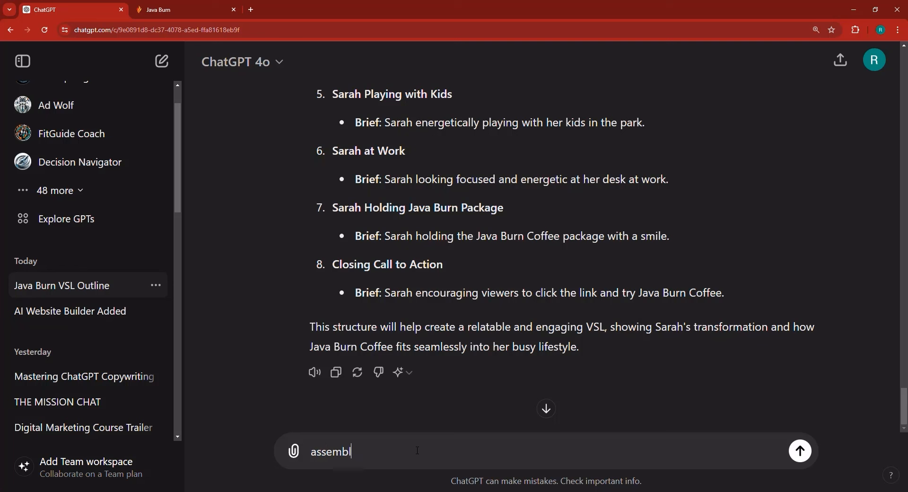
pyautogui.write('e all the voiceovers i')
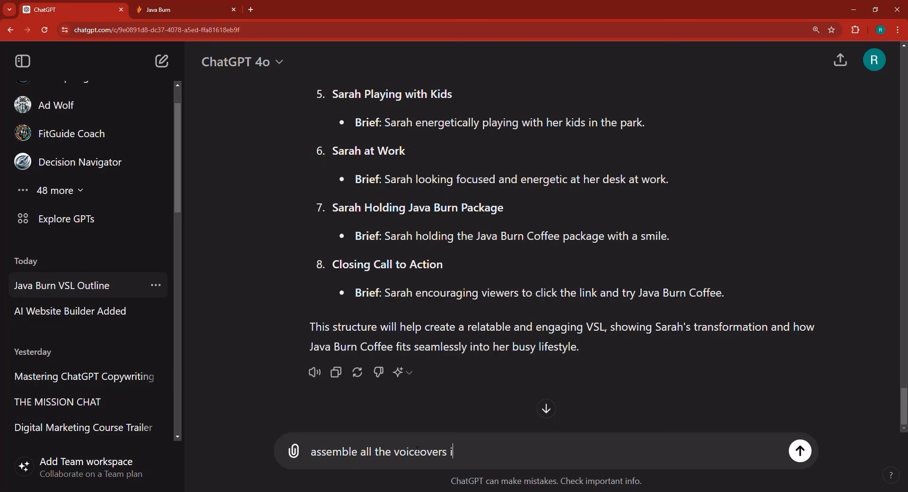
pyautogui.write('n one.')
pyautogui.press('Return')
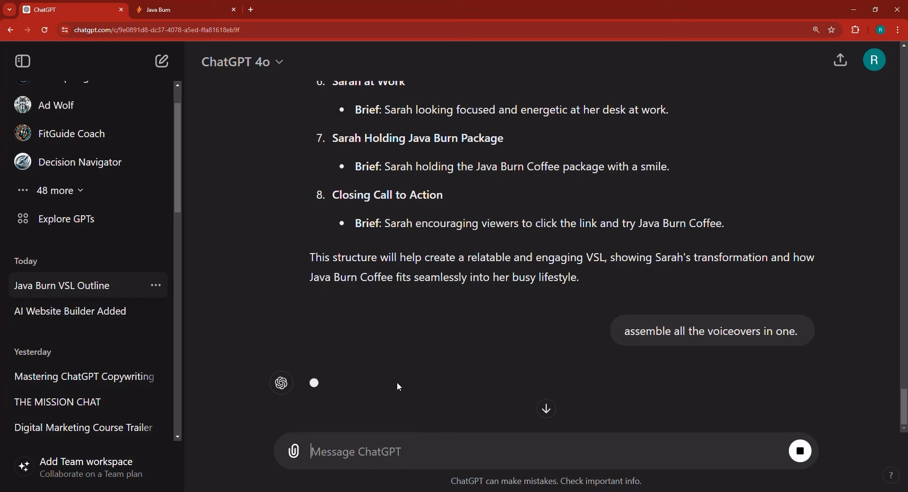
# - Append "REMOVE NARRATOR, or name, or" the persona's name and ", just write the voiceover text already." to the last prompt, and resend it
pyautogui.scroll(-3, 411, 323)
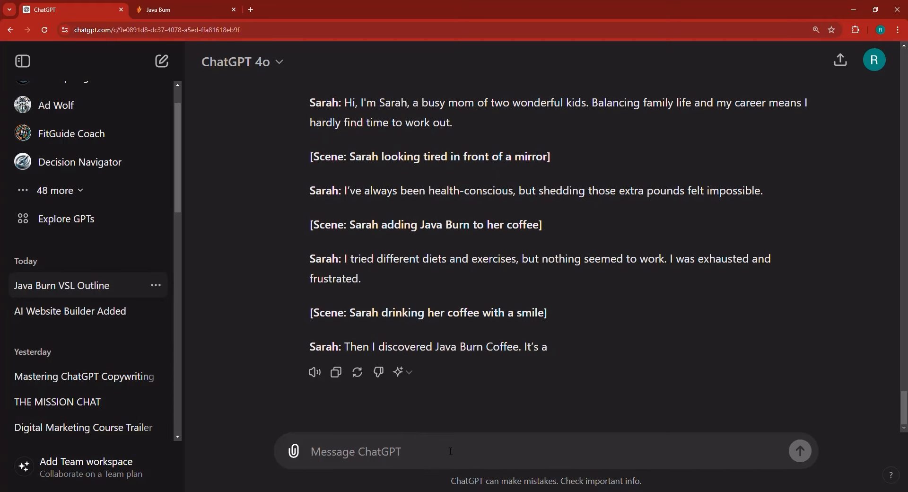
pyautogui.scroll(4, 402, 269)
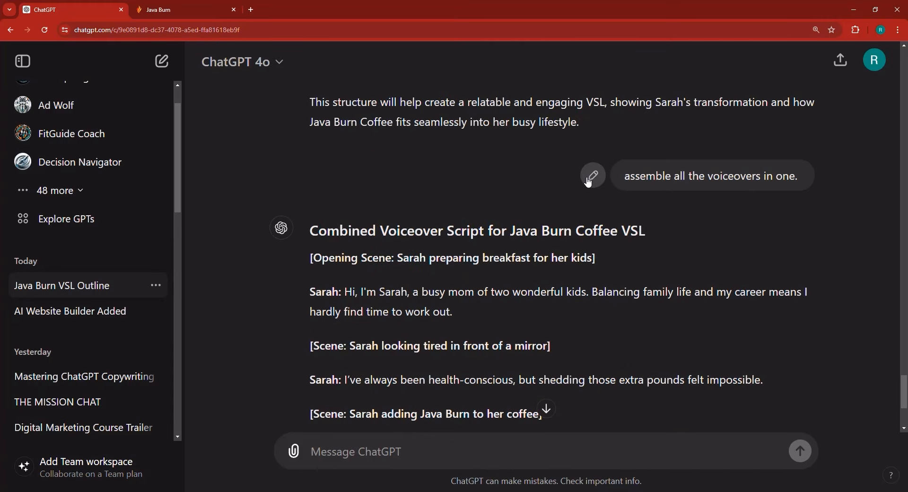
pyautogui.click(592, 176)
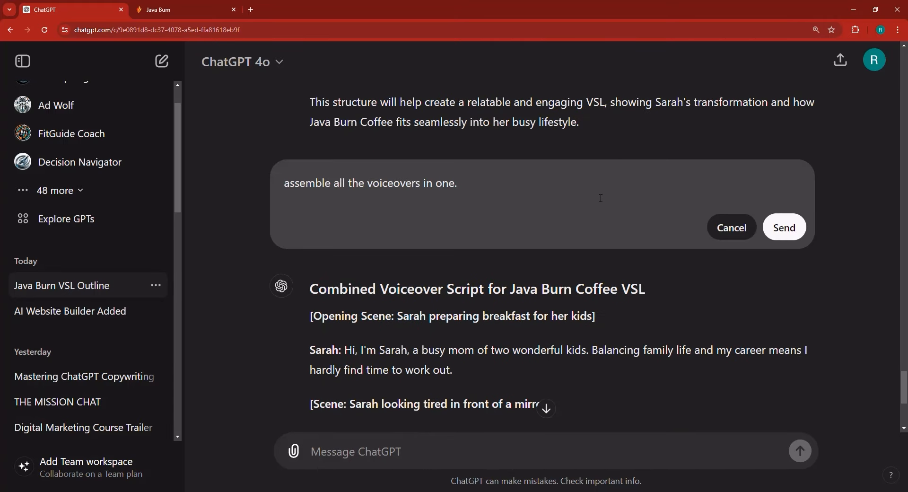
pyautogui.write('REMOVE NARR')
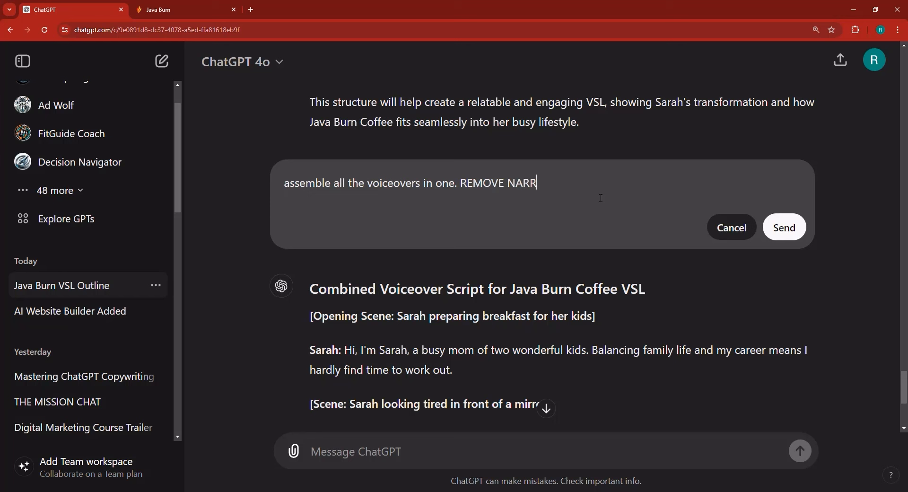
pyautogui.write('ATOR, or name, or sarah')
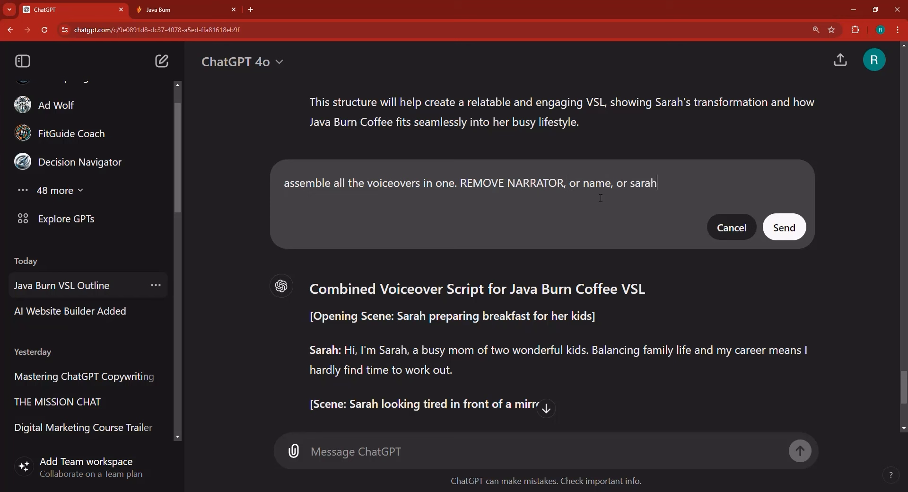
pyautogui.write(', just write the voiceo')
pyautogui.press('BackSpace')
pyautogui.press('BackSpace')
pyautogui.write('voiceover ')
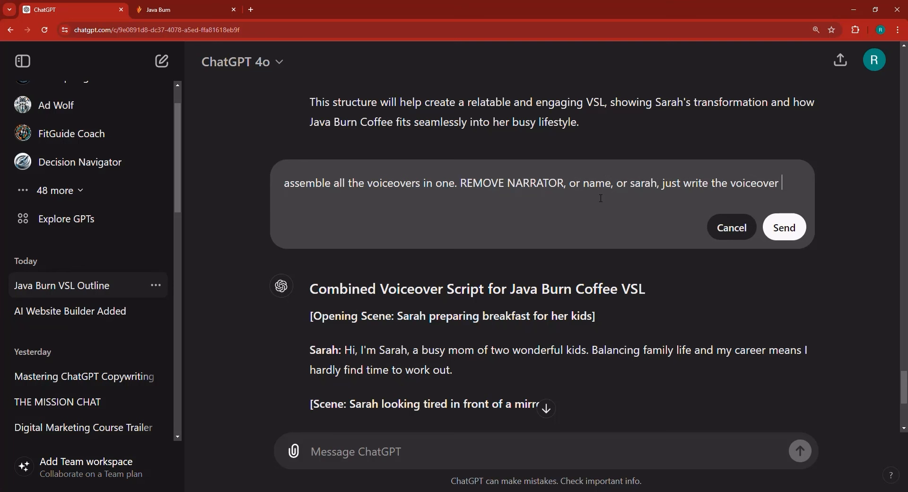
pyautogui.write('text already.')
pyautogui.click(783, 229)
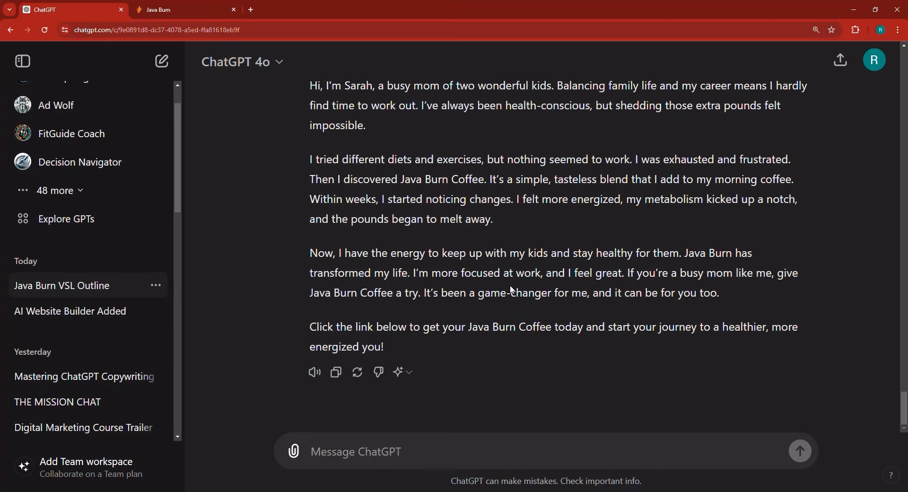
# - Check the assembled voiceover text and send the prompt "NOW LIST THE SCENES TO PUT FOR THE VIDEO"
pyautogui.scroll(2, 453, 250)
pyautogui.scroll(3, 452, 248)
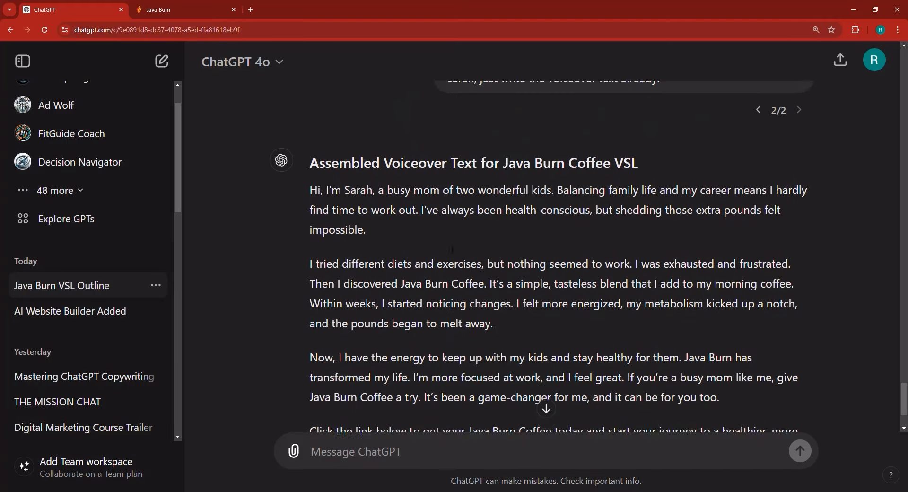
pyautogui.scroll(-5, 402, 369)
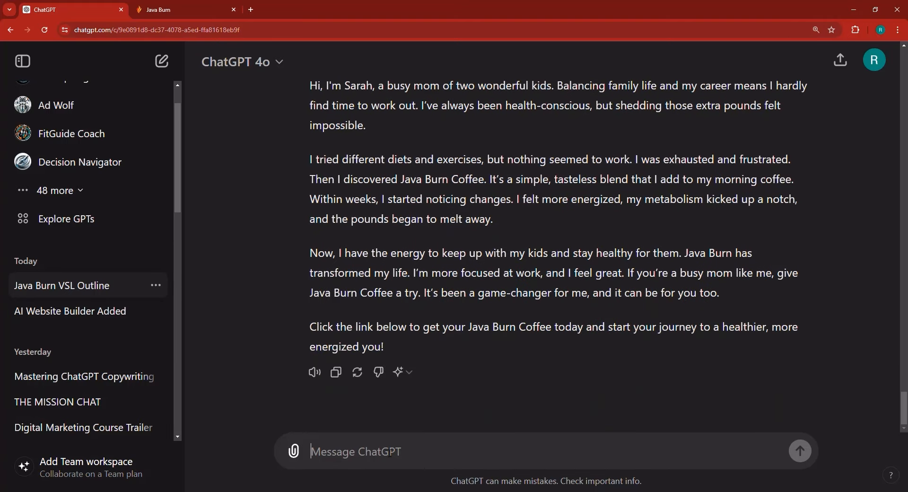
pyautogui.write('NOW LIST THE SC')
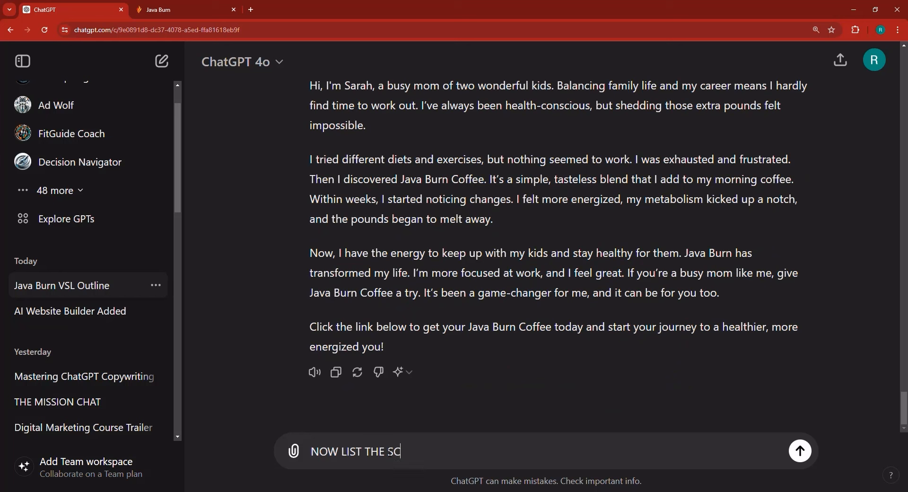
pyautogui.write('ENES TO PUT FOR THE VIDEO')
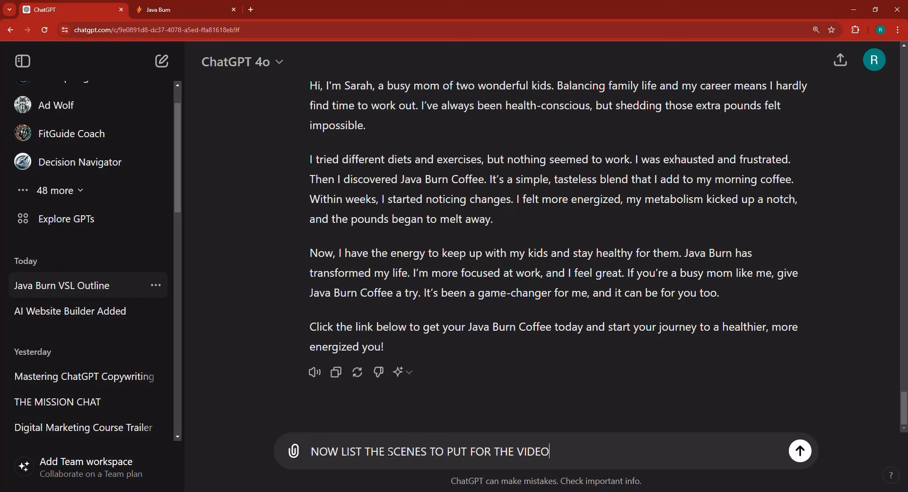
pyautogui.press('Return')
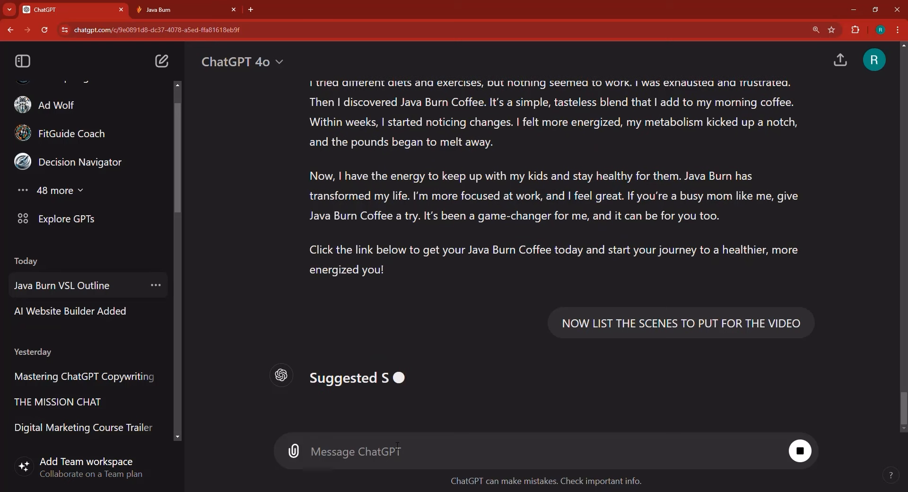
# - Copy the first paragraph of the assembled voiceover text, about being a busy mom of two
pyautogui.scroll(-1, 398, 329)
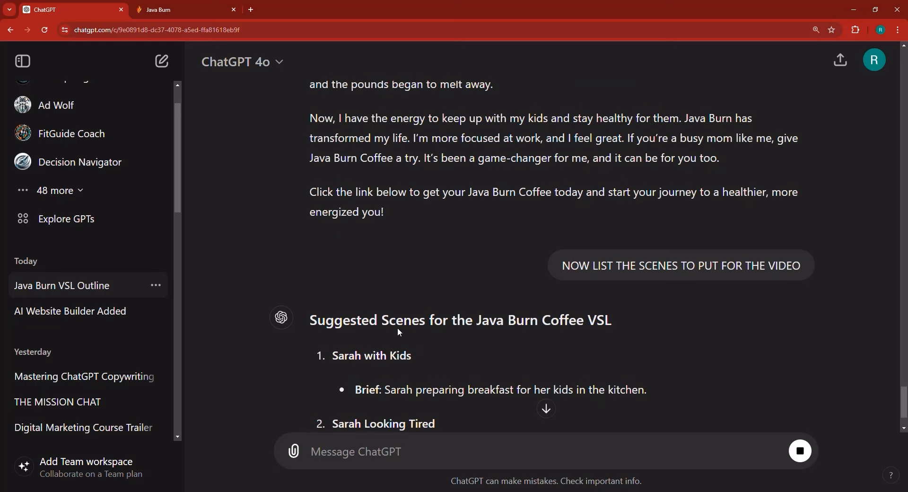
pyautogui.scroll(6, 399, 326)
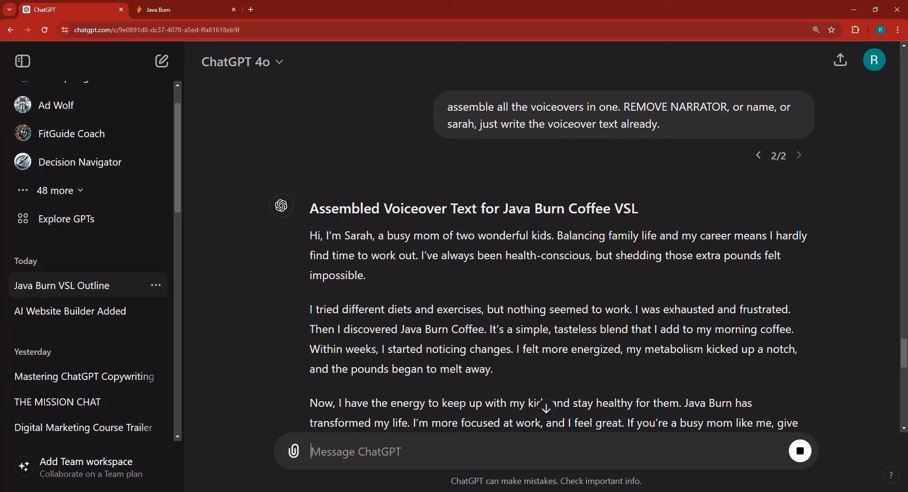
pyautogui.scroll(-1, 414, 315)
pyautogui.scroll(-1, 414, 311)
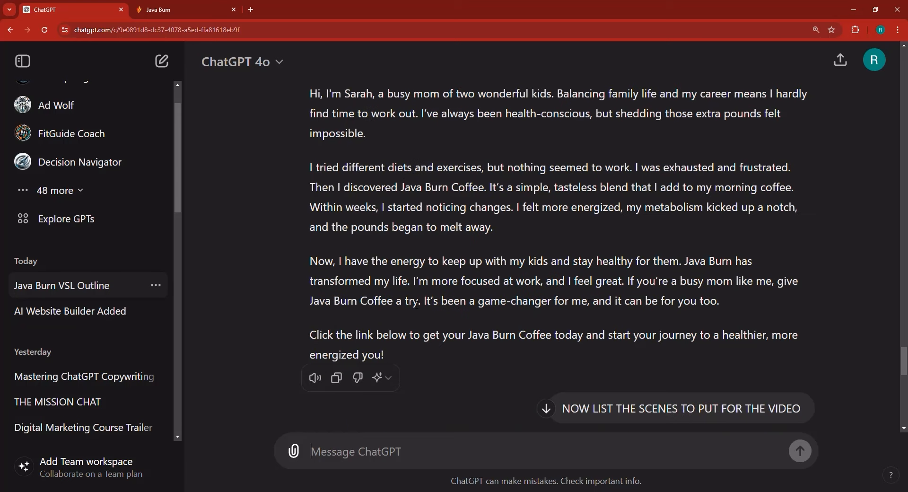
pyautogui.scroll(3, 417, 304)
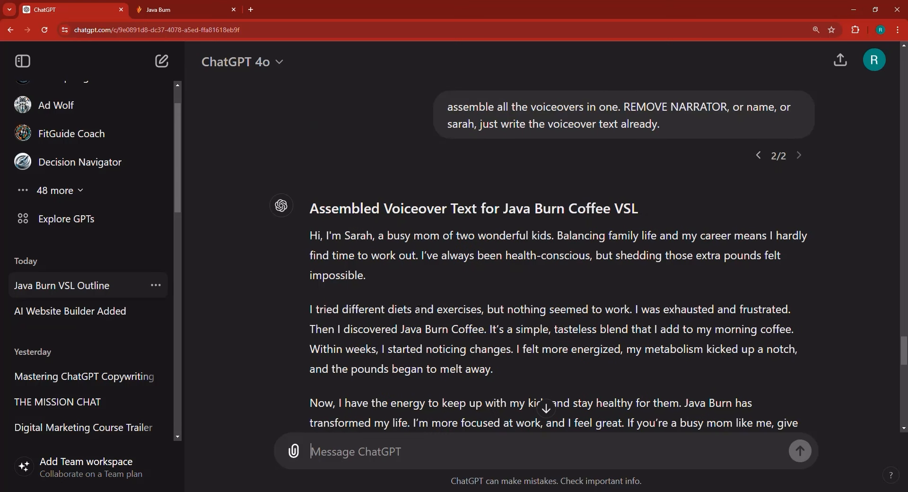
pyautogui.tripleClick(427, 255)
pyautogui.rightClick(426, 256)
pyautogui.click(453, 267)
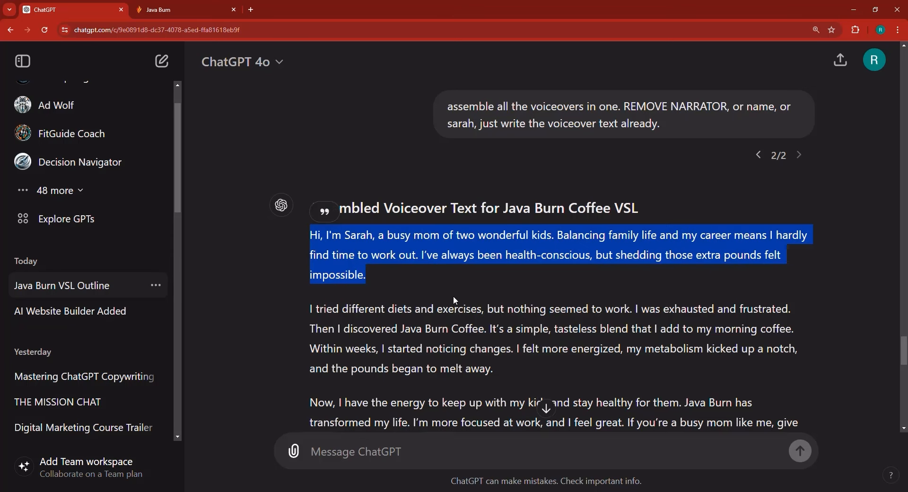
pyautogui.scroll(-2, 451, 305)
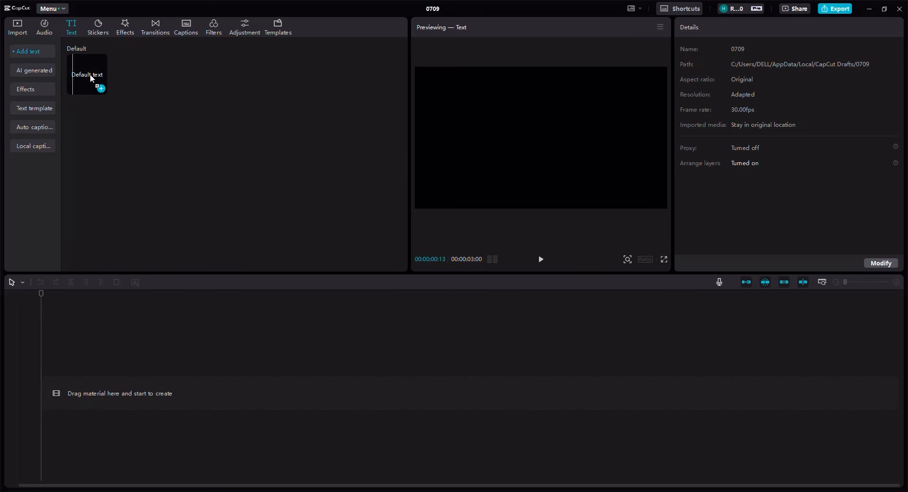
# - In CapCut, add a default text clip at the start of the timeline and replace its content with the copied voiceover paragraph
pyautogui.moveTo(89, 76); pyautogui.dragTo(79, 389)
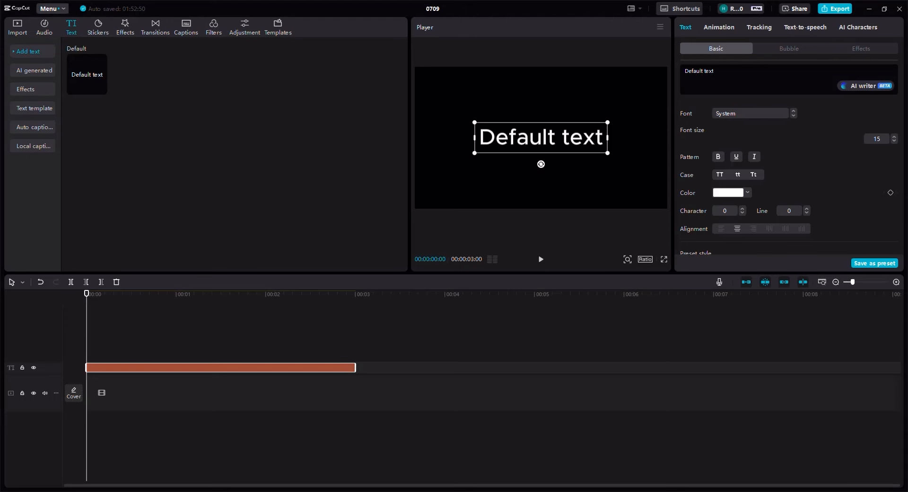
pyautogui.doubleClick(581, 137)
pyautogui.hotkey('ctrl', 'a')
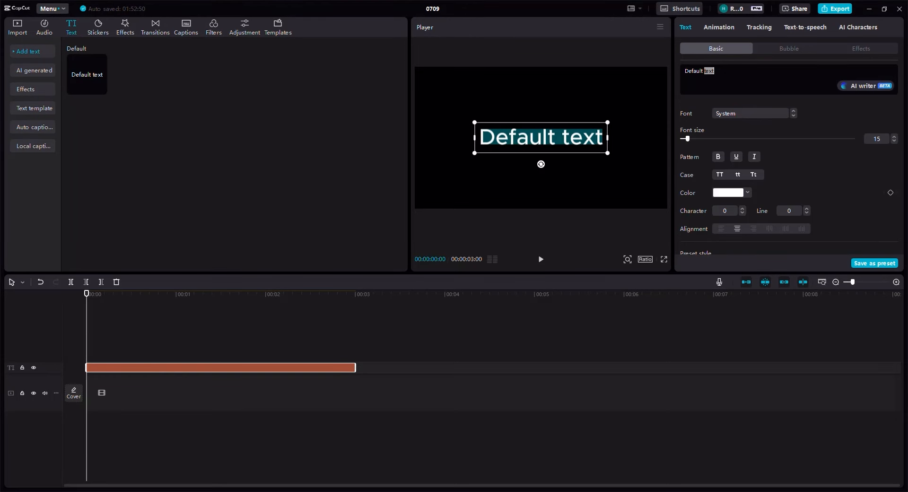
pyautogui.press('BackSpace')
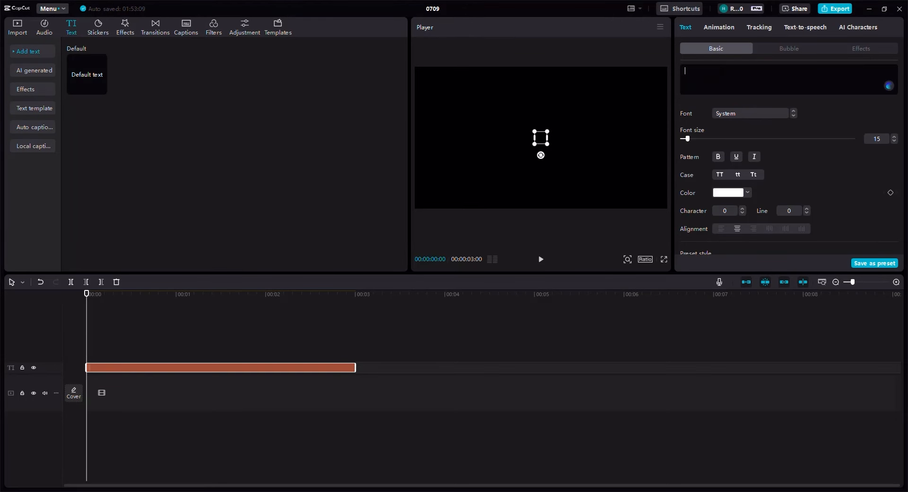
pyautogui.hotkey('ctrl', 'v')
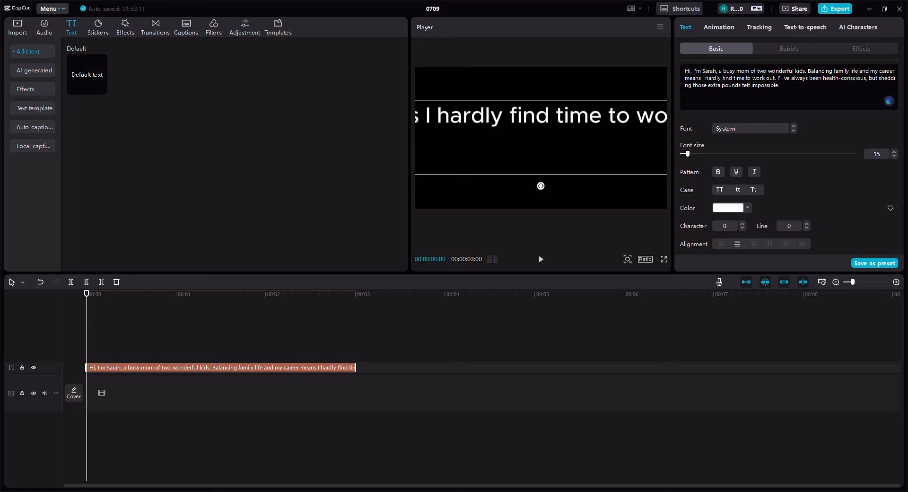
# - Generate the Alena-Holding phone 1 AI character for the first voiceover text clip
pyautogui.click(847, 27)
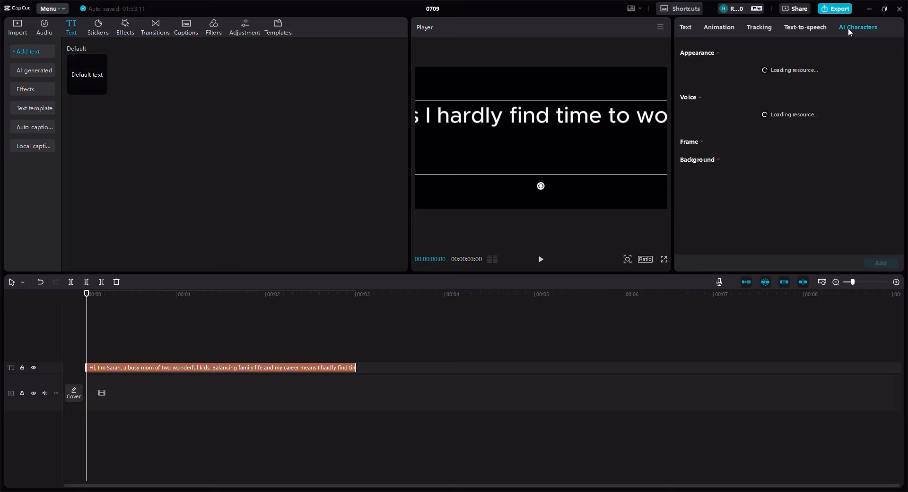
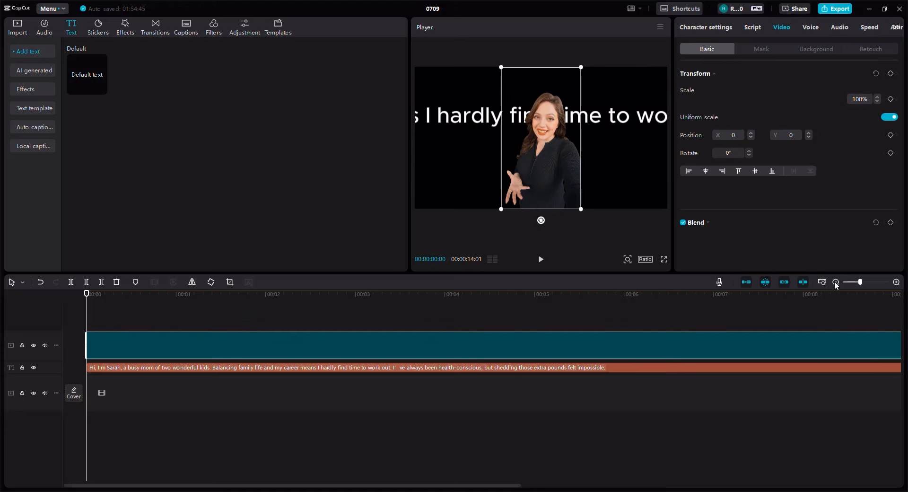
pyautogui.click(835, 282)
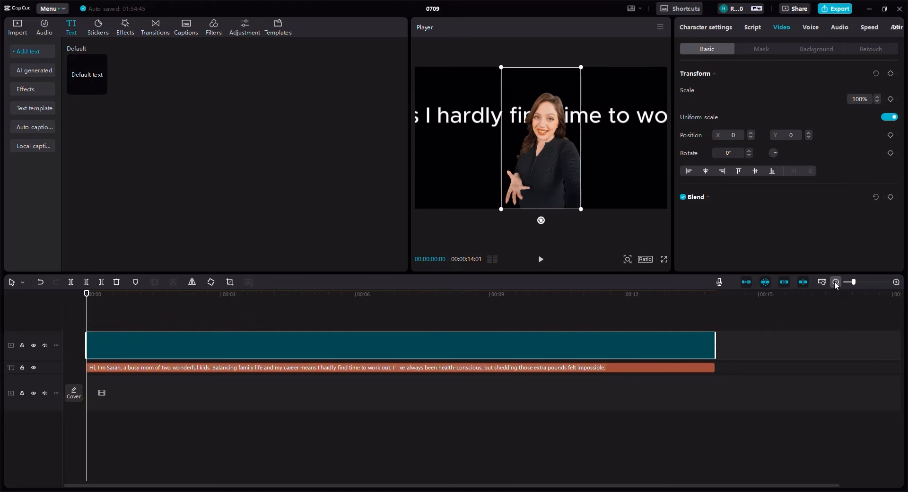
pyautogui.click(834, 282)
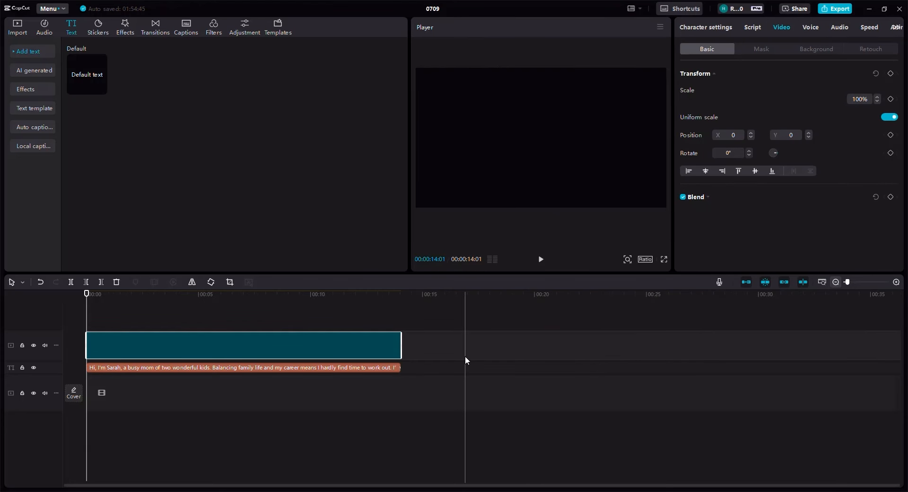
# - Preview the generated AI character clip in full screen, then replay it from the start in the player
pyautogui.click(664, 259)
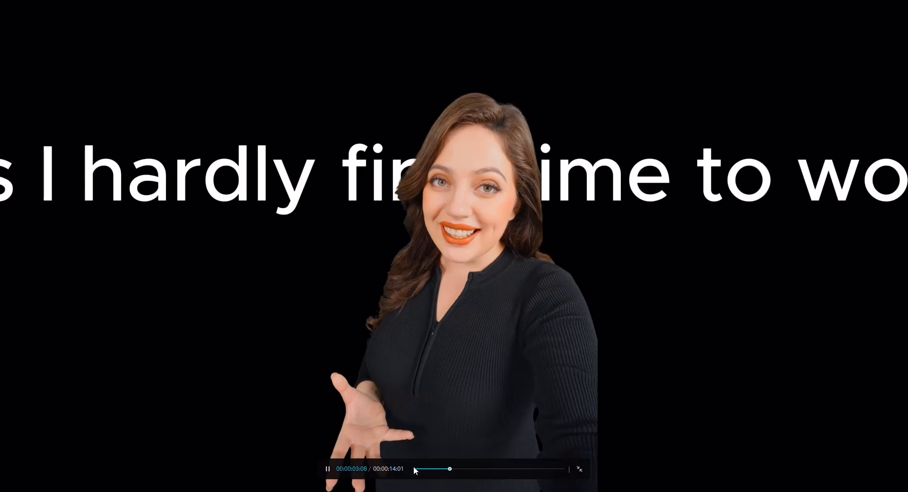
pyautogui.click(579, 469)
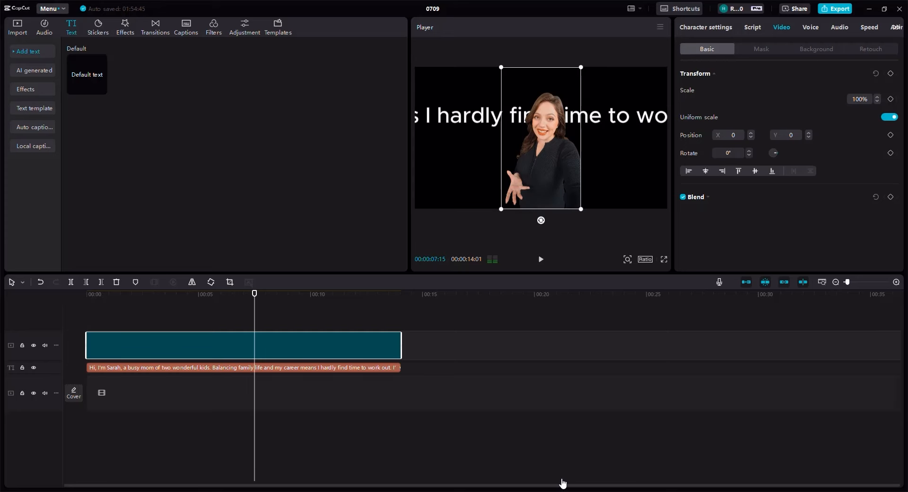
pyautogui.click(541, 260)
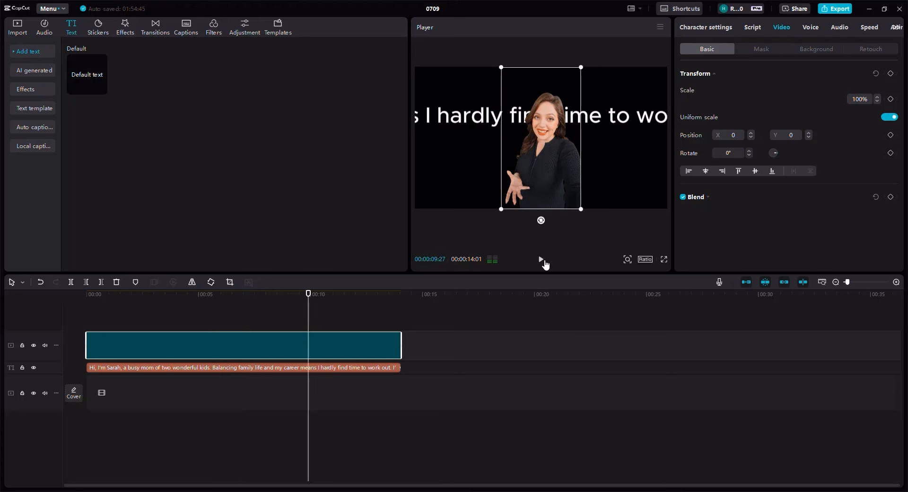
pyautogui.moveTo(122, 305); pyautogui.dragTo(84, 299)
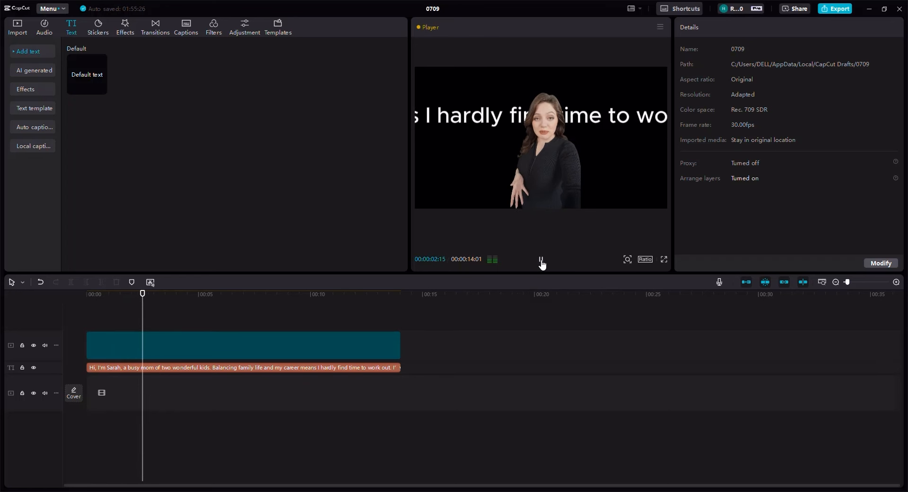
pyautogui.click(541, 260)
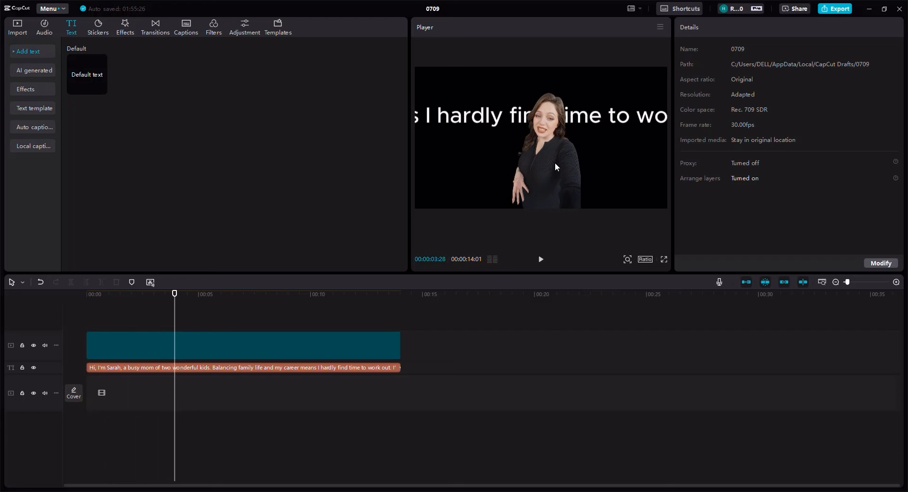
# - Add a default text clip right after the first character clip, and copy the second voiceover paragraph, about trying diets and exercises, from ChatGPT
pyautogui.moveTo(227, 299); pyautogui.dragTo(420, 307)
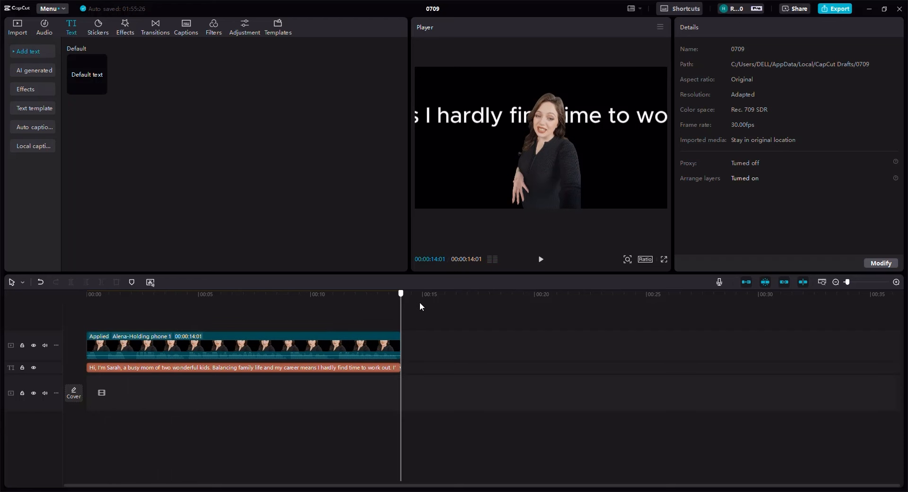
pyautogui.moveTo(87, 78); pyautogui.dragTo(403, 365)
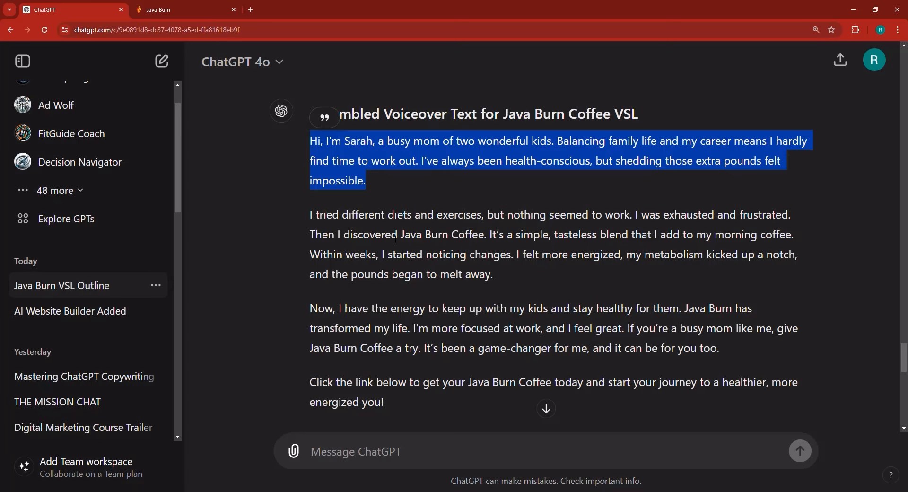
pyautogui.tripleClick(396, 238)
pyautogui.rightClick(395, 240)
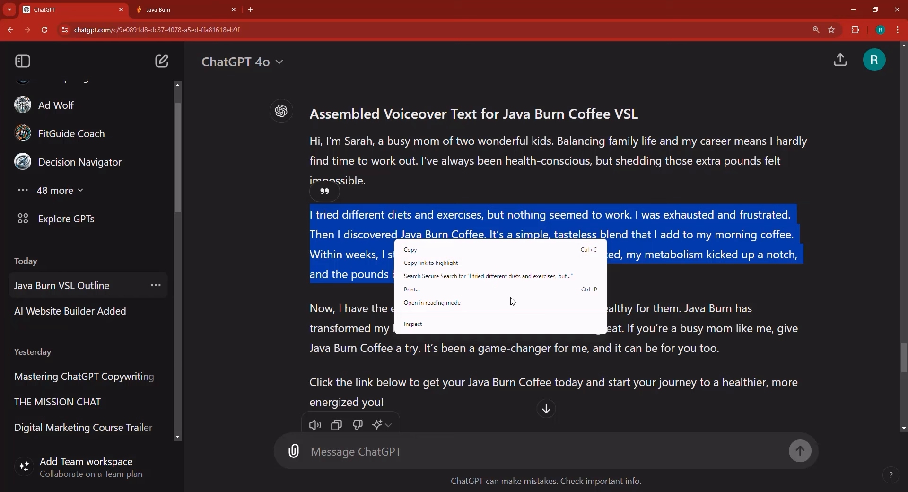
pyautogui.click(415, 256)
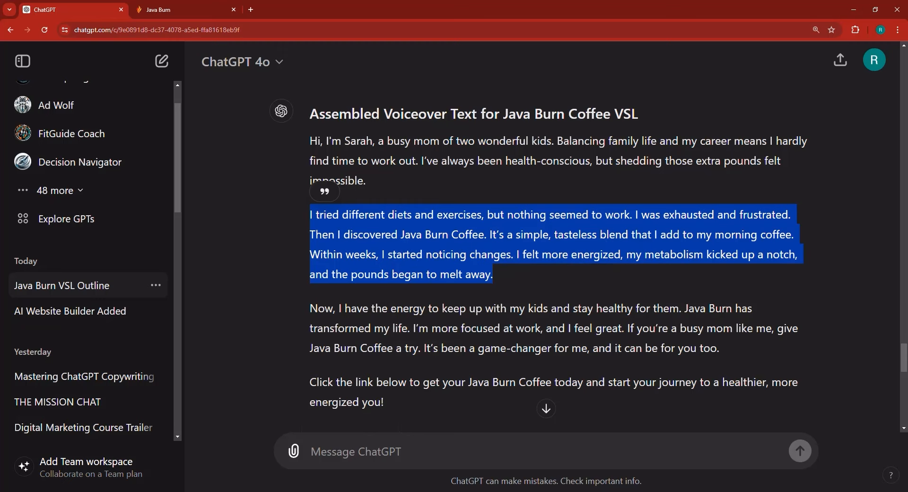
# - In CapCut, replace the second text clip's content with the copied paragraph, remove the trailing blank lines and extend the clip to 00:00:28:19
pyautogui.hotkey('alt', 'Tab')
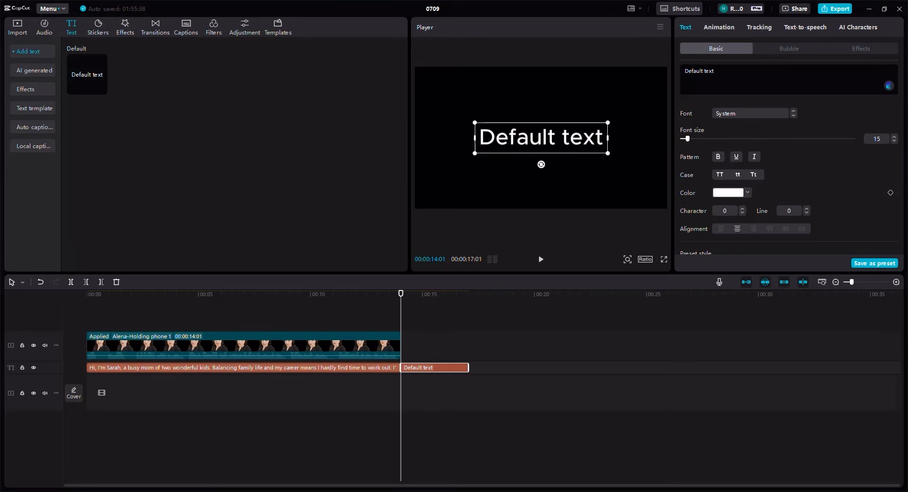
pyautogui.click(699, 71)
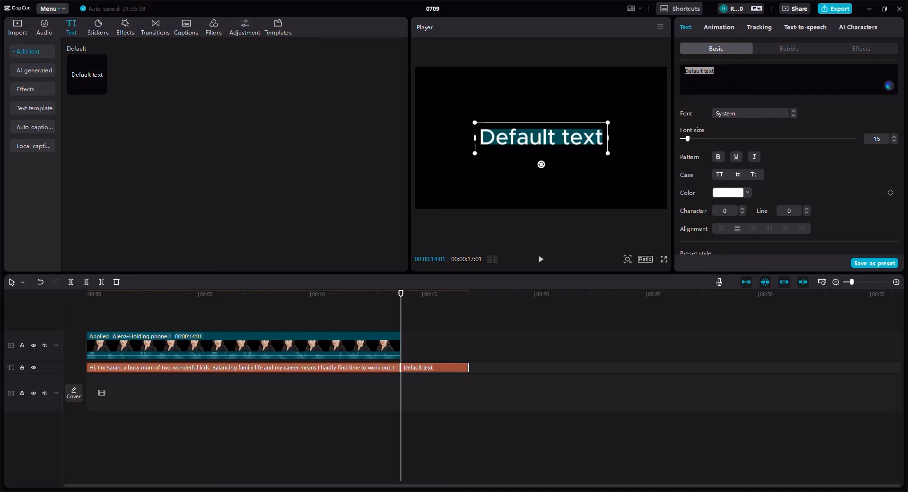
pyautogui.hotkey('ctrl', 'v')
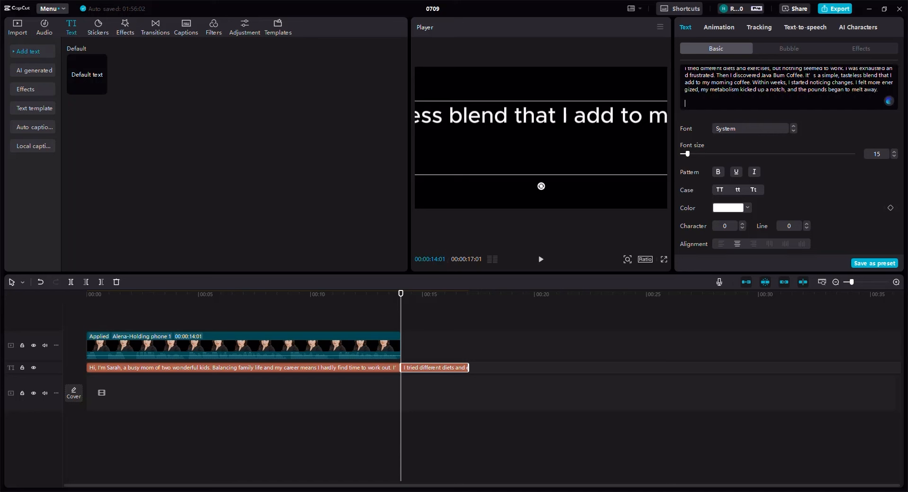
pyautogui.press('BackSpace')
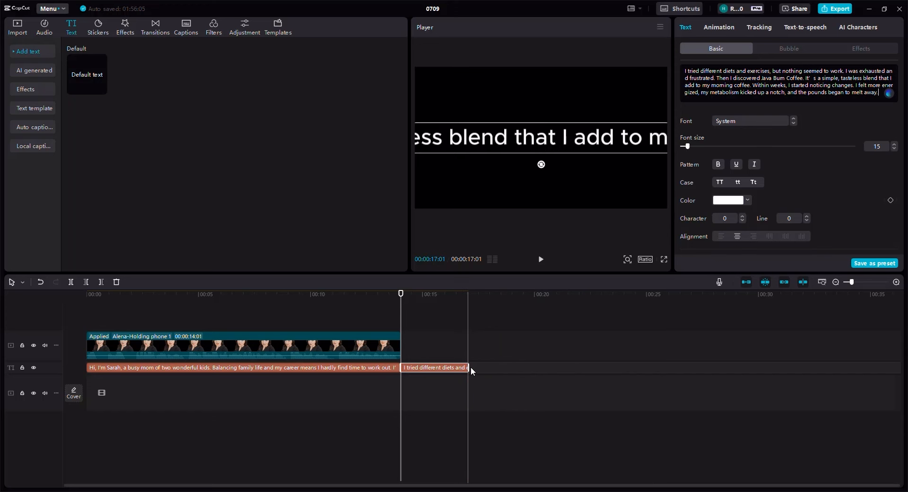
pyautogui.moveTo(468, 367); pyautogui.dragTo(728, 364)
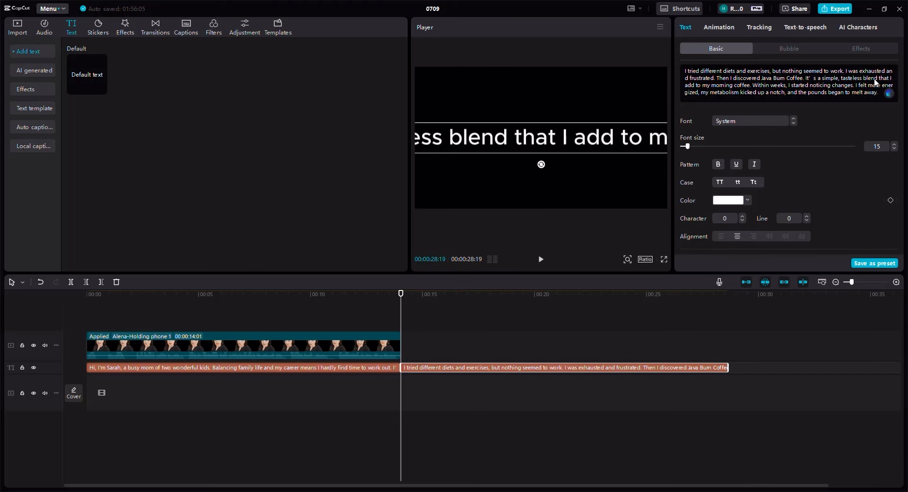
# - Add the same Alena-Holding AI character, in the black top, to the second voiceover text clip
pyautogui.click(858, 28)
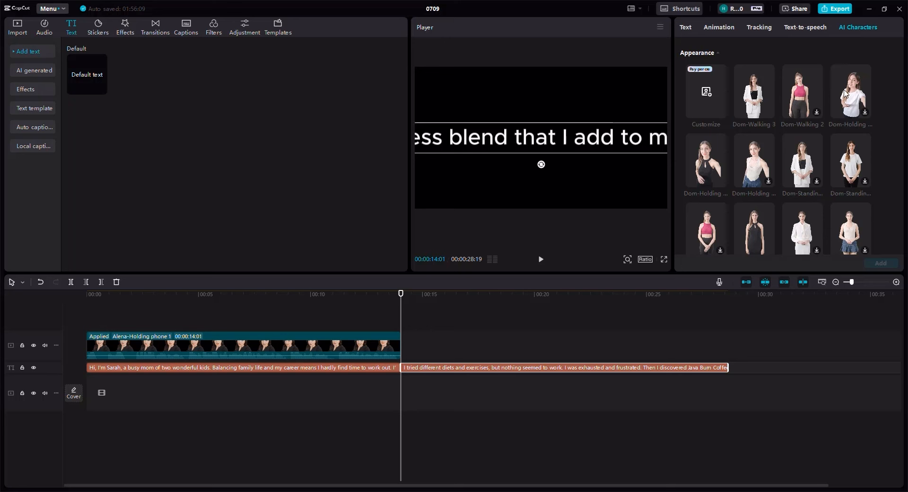
pyautogui.scroll(-5, 852, 151)
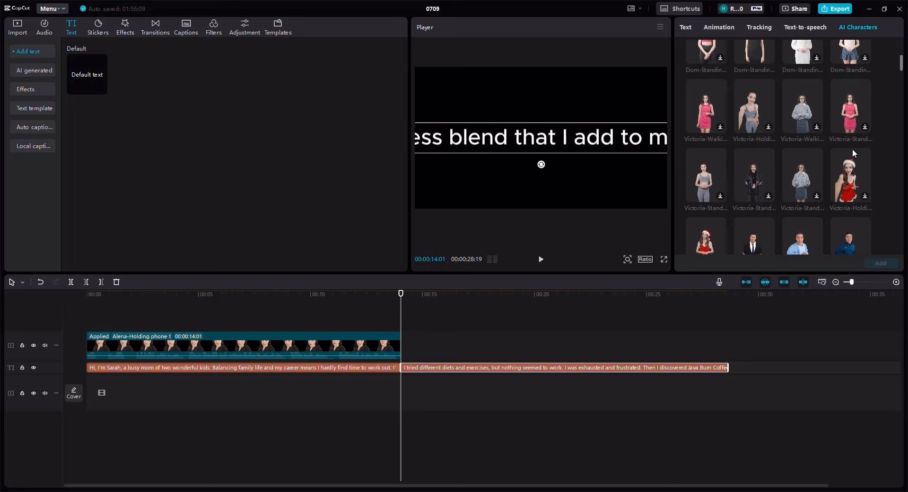
pyautogui.scroll(-5, 852, 149)
pyautogui.click(851, 206)
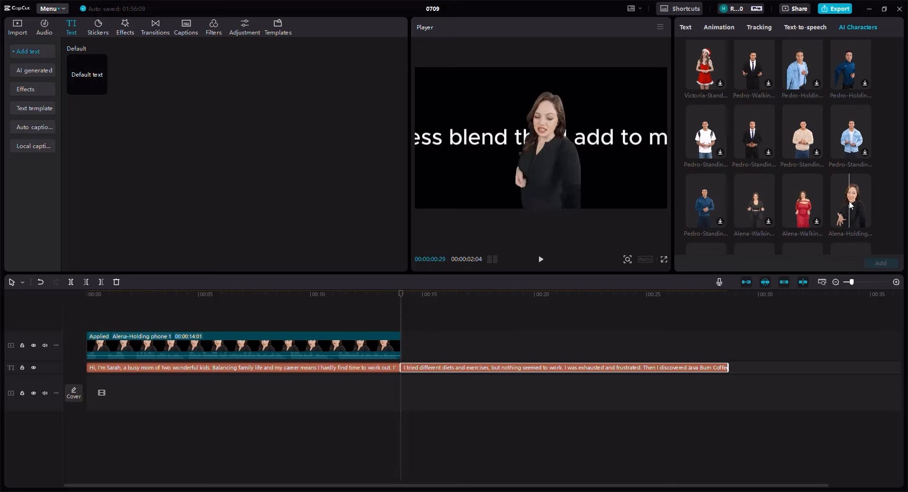
pyautogui.click(849, 204)
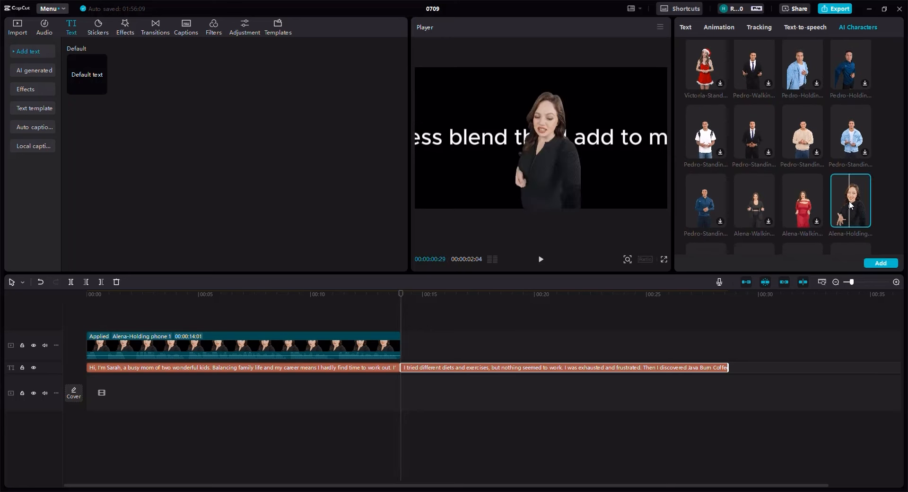
pyautogui.click(878, 262)
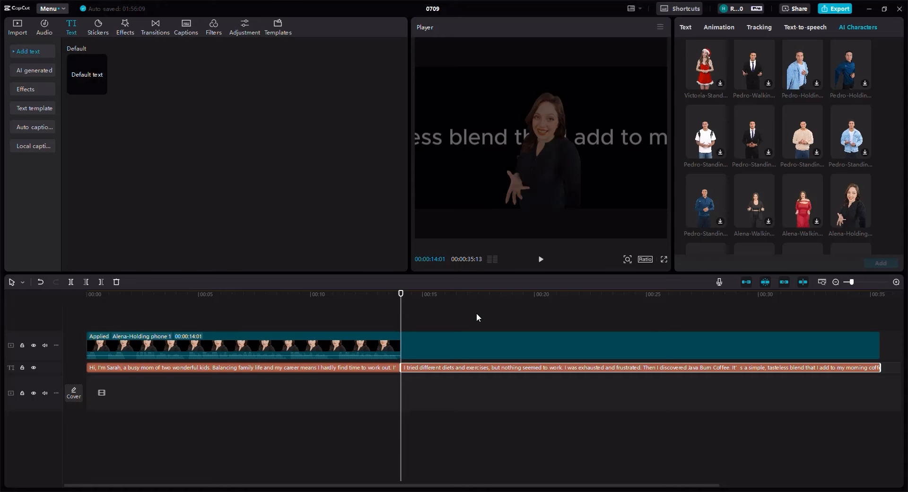
# - Add a default text clip at the end of the second character clip, 00:00:35:13, and extend it to 00:01:11:09
pyautogui.moveTo(401, 294); pyautogui.dragTo(879, 298)
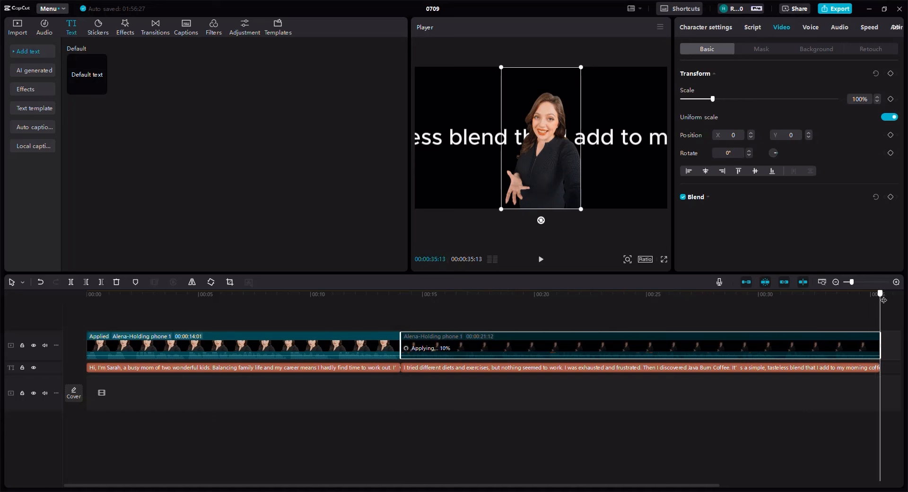
pyautogui.click(836, 281)
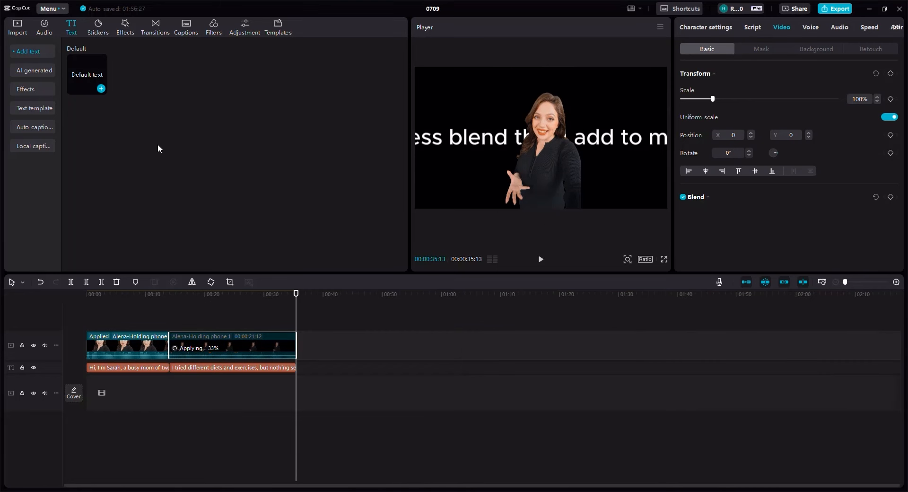
pyautogui.moveTo(87, 74); pyautogui.dragTo(507, 367)
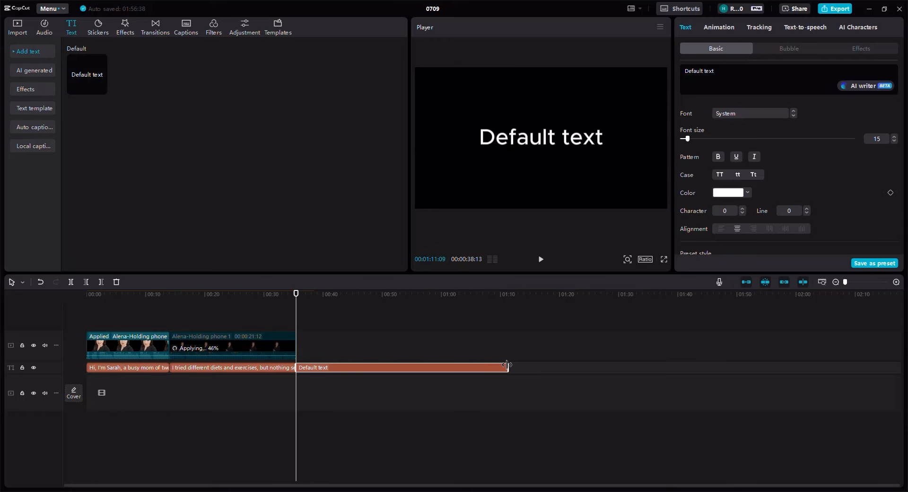
# - In ChatGPT, copy the third voiceover paragraph, about having the energy to keep up with the kids
pyautogui.click(364, 490)
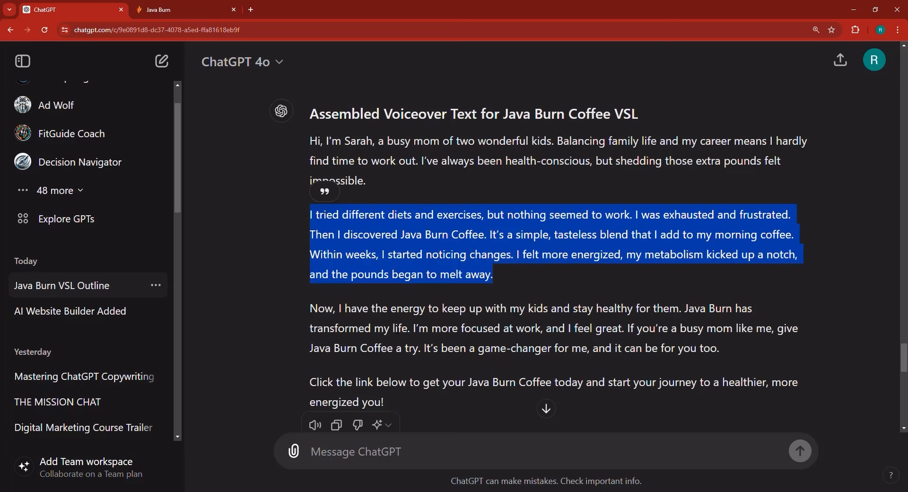
pyautogui.tripleClick(400, 327)
pyautogui.hotkey('ctrl', 'c')
pyautogui.rightClick(400, 328)
pyautogui.click(416, 343)
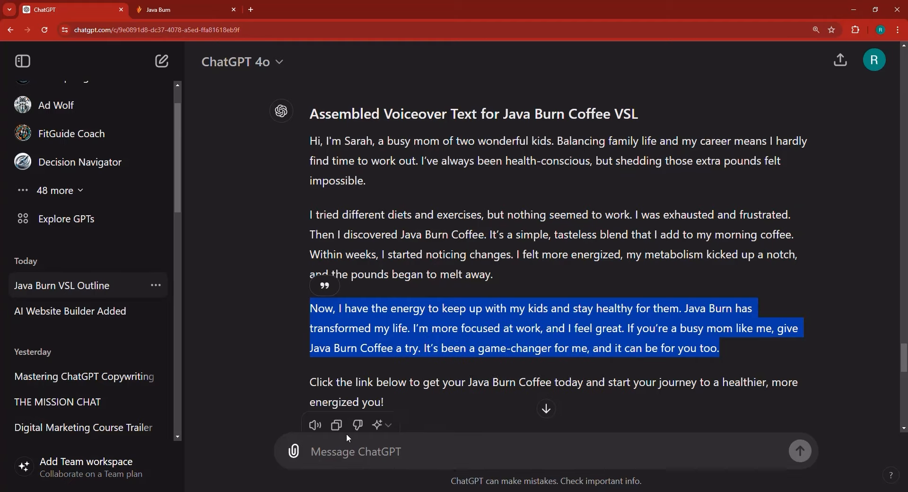
# - In CapCut, replace the third text clip's default content with the copied voiceover paragraph
pyautogui.click(388, 490)
pyautogui.doubleClick(581, 136)
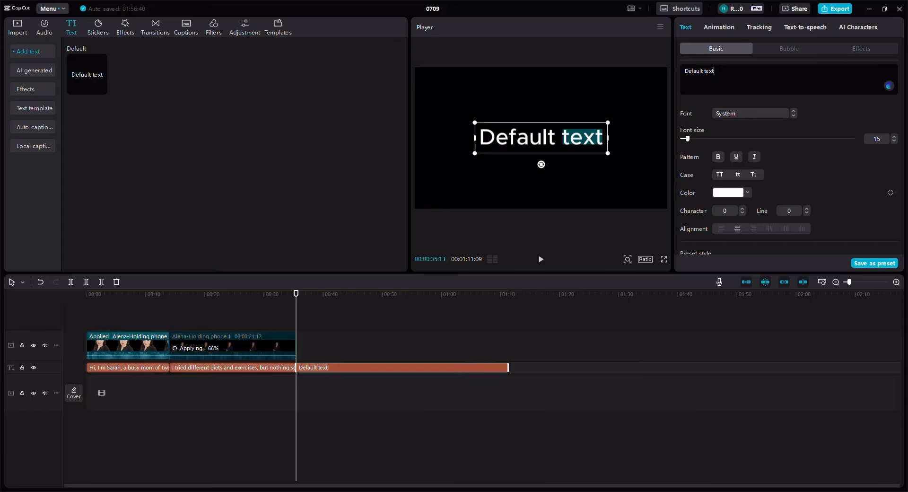
pyautogui.hotkey('ctrl', 'a')
pyautogui.press('BackSpace')
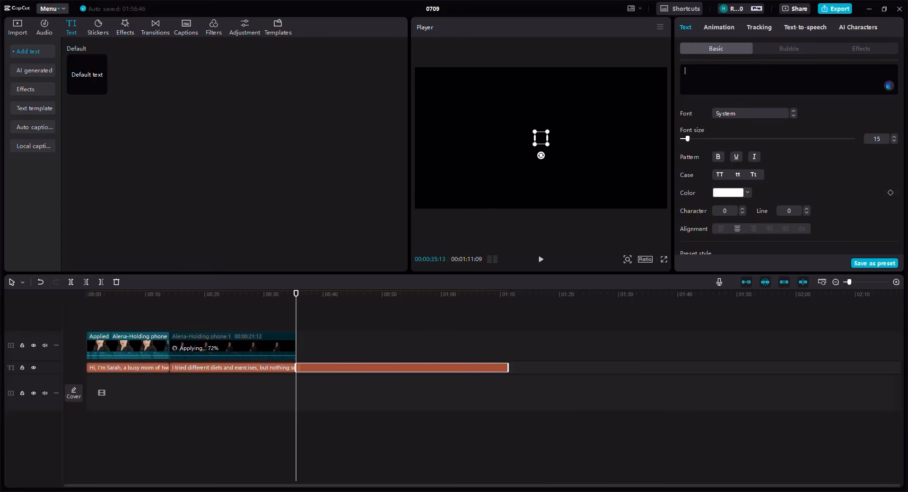
pyautogui.hotkey('ctrl', 'v')
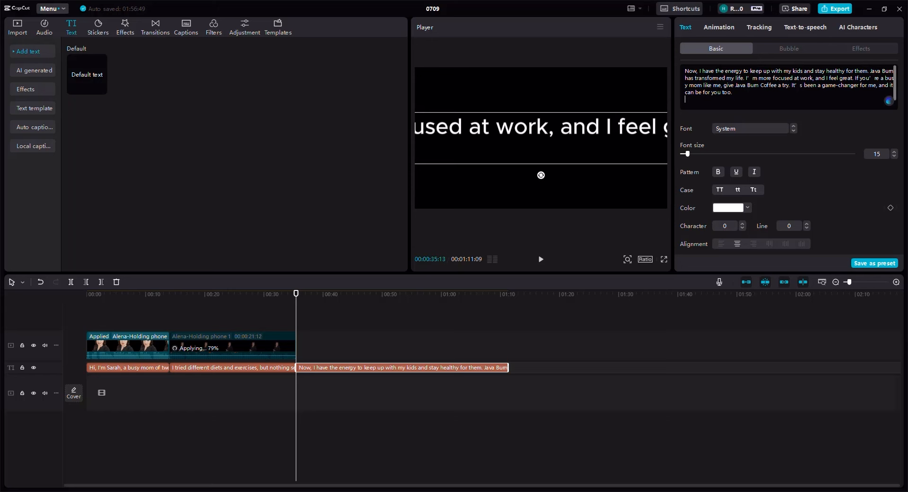
# - Apply the Alena-Holding AI character to the third voiceover text clip and start generating its speech
pyautogui.click(850, 28)
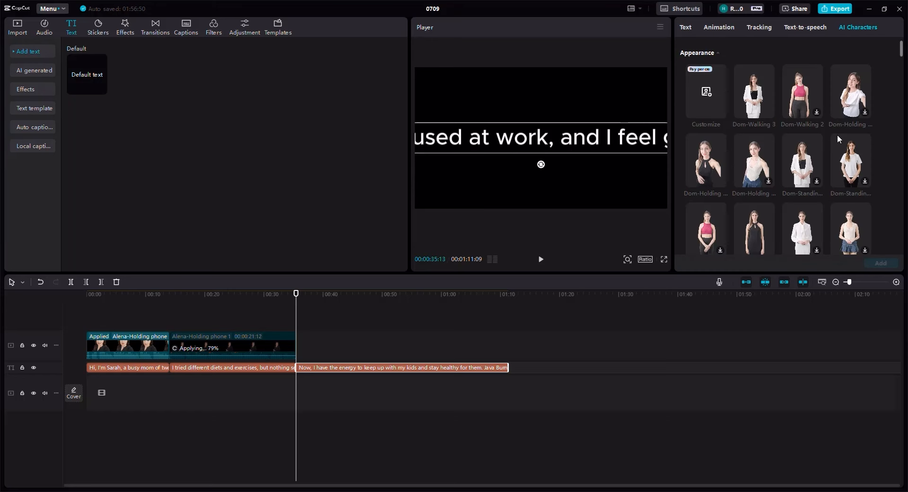
pyautogui.scroll(-10, 841, 137)
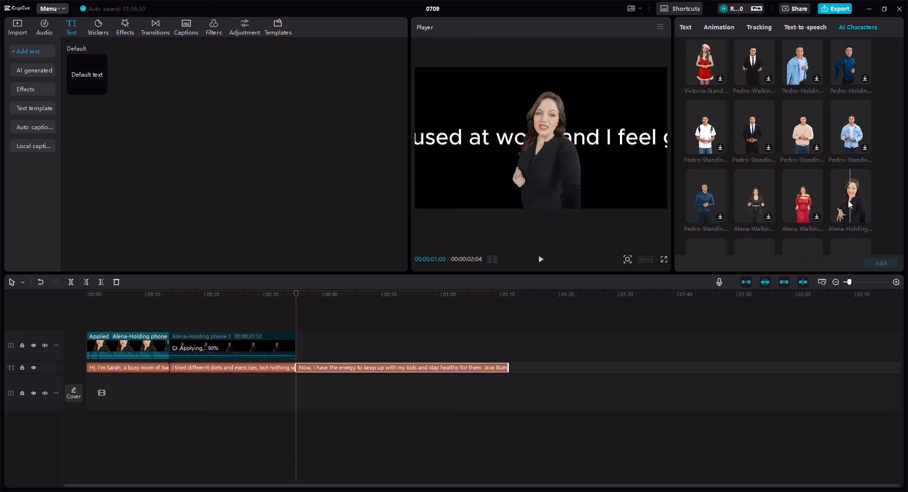
pyautogui.click(847, 199)
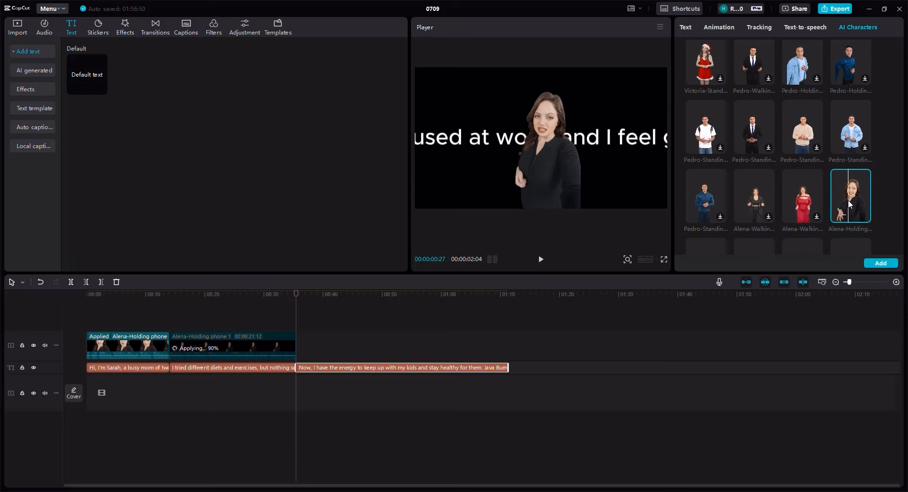
pyautogui.click(880, 263)
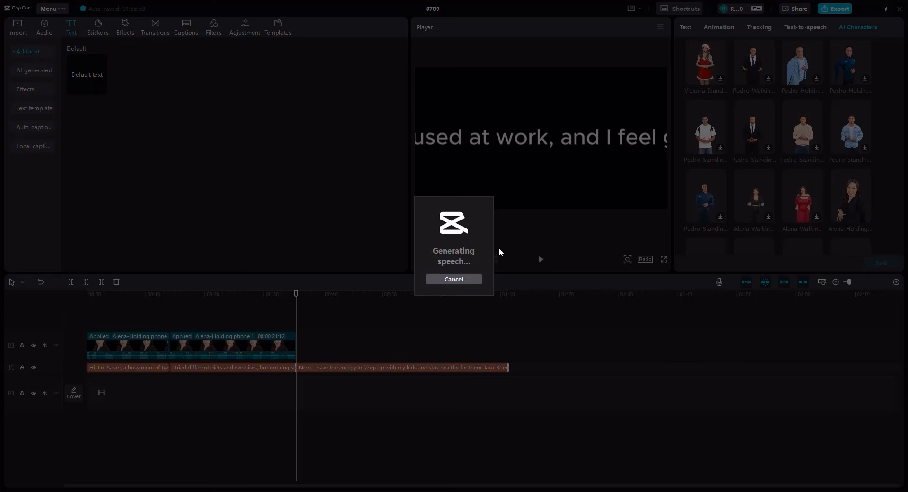
# - Cancel the running speech generation and extend the third voiceover text clip to 00:01:34:24
pyautogui.click(453, 279)
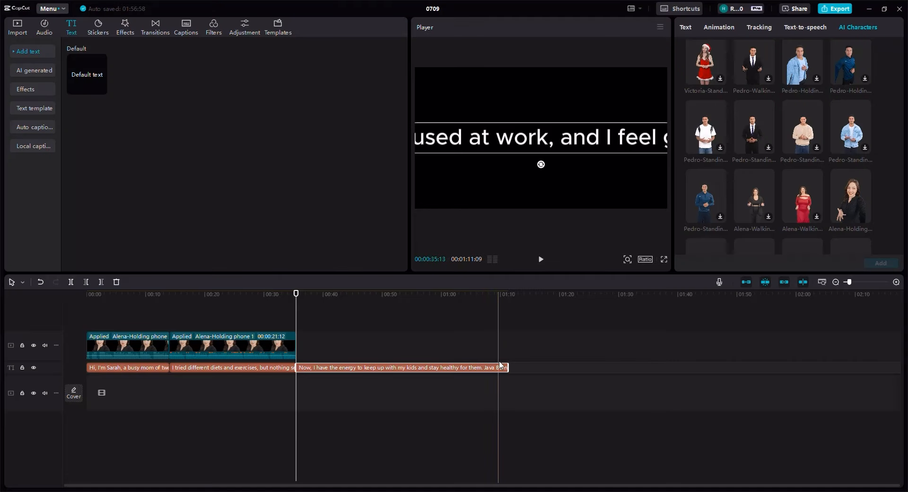
pyautogui.moveTo(501, 367); pyautogui.dragTo(539, 368)
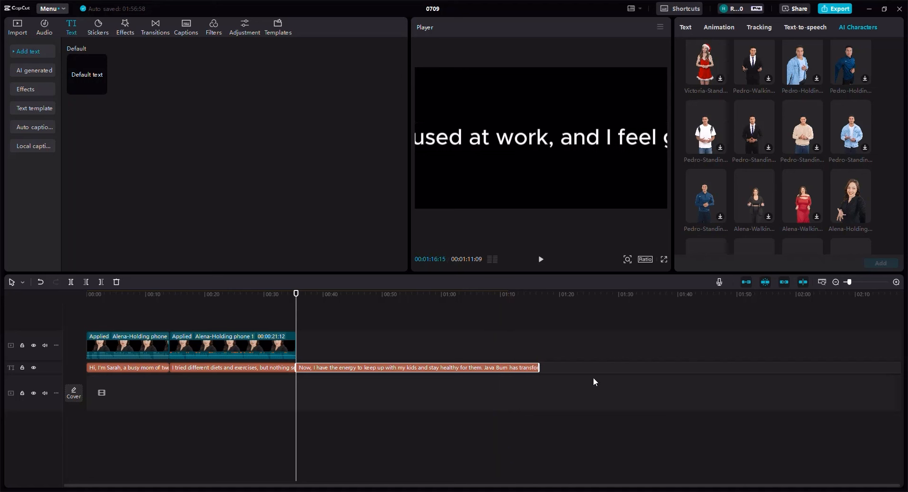
pyautogui.moveTo(593, 377); pyautogui.dragTo(649, 377)
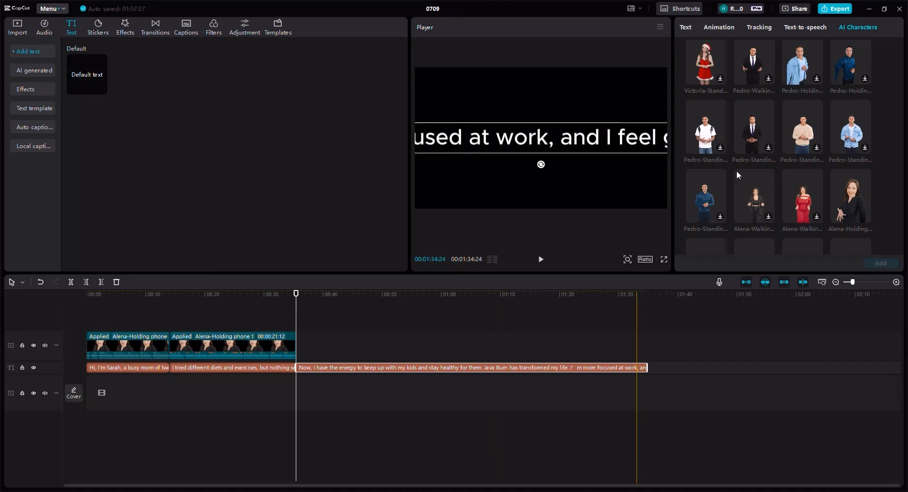
pyautogui.click(854, 201)
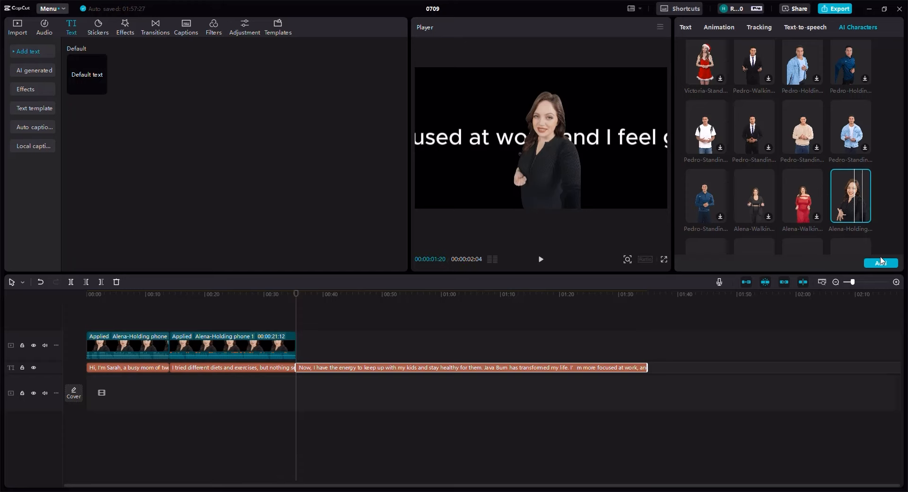
pyautogui.click(880, 261)
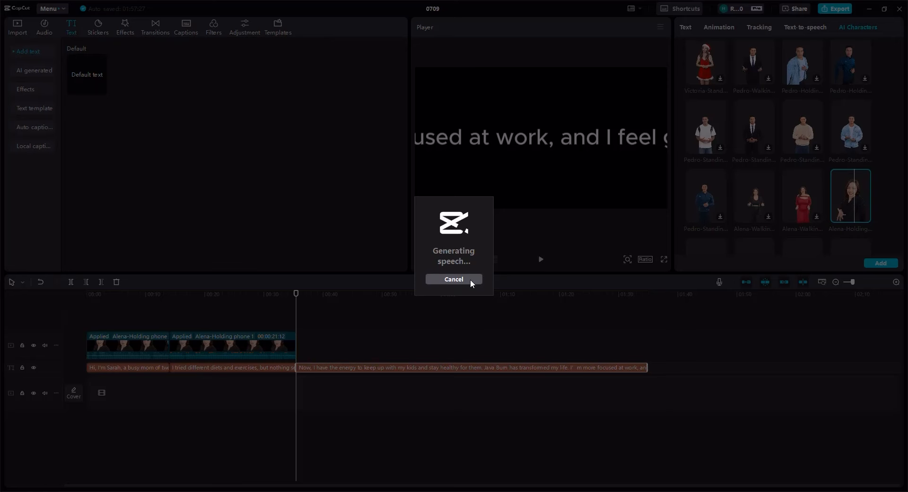
pyautogui.click(445, 279)
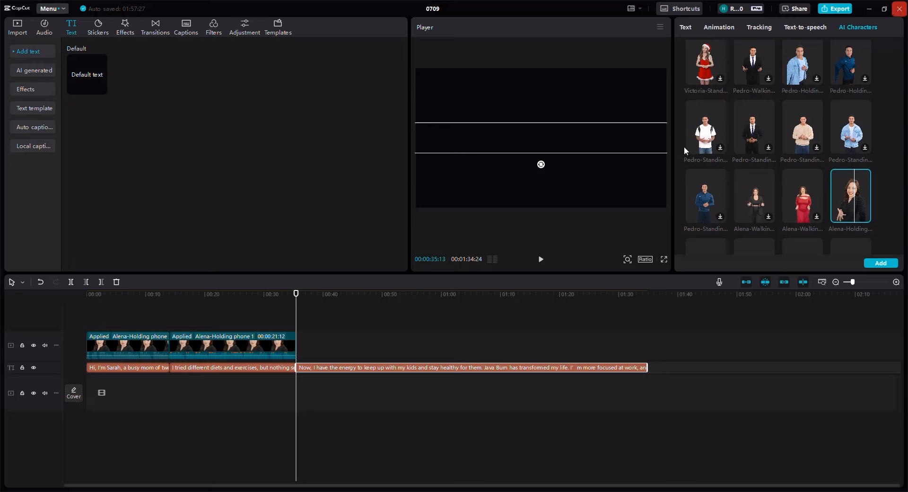
pyautogui.hotkey('alt', 'Tab')
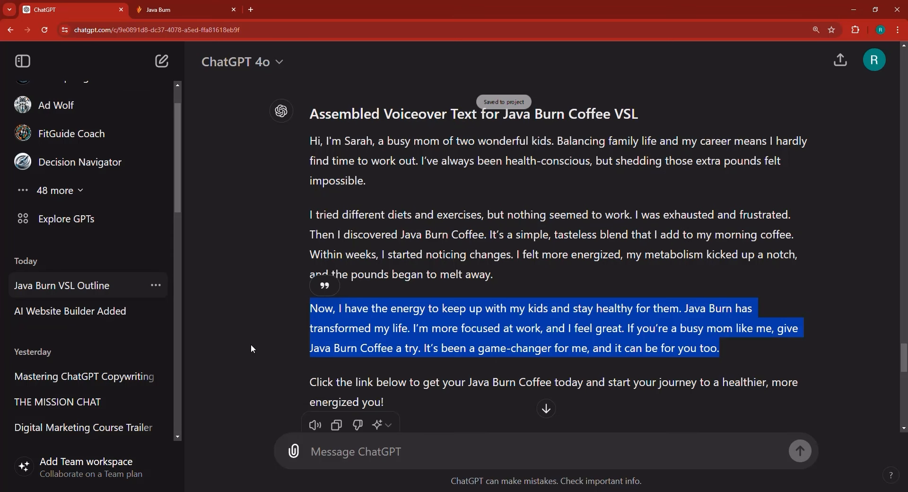
pyautogui.click(367, 491)
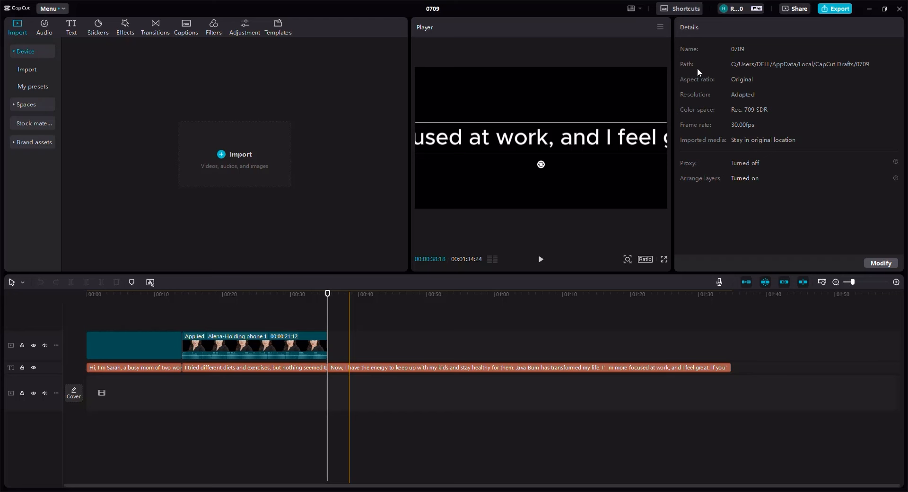
# - Extend the third voiceover text clip to 00:01:41:06 and apply the Alena-Holding AI character to it
pyautogui.click(723, 368)
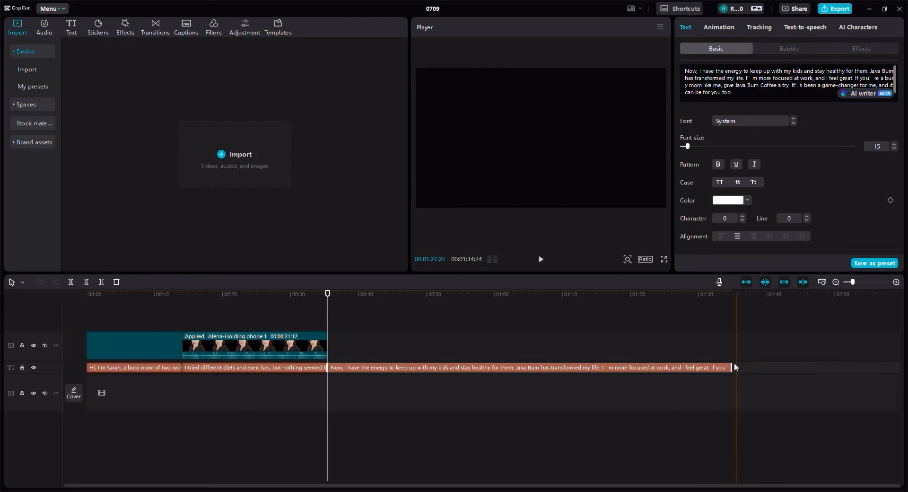
pyautogui.moveTo(734, 367); pyautogui.dragTo(776, 366)
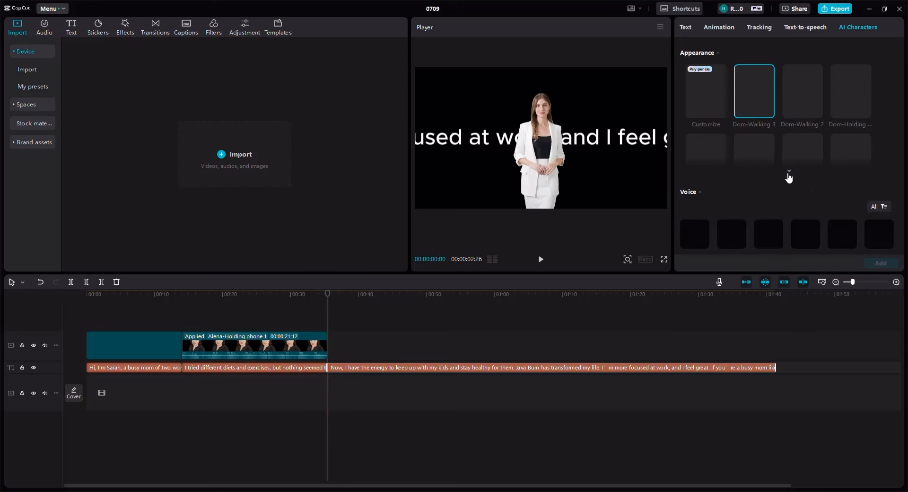
pyautogui.click(753, 112)
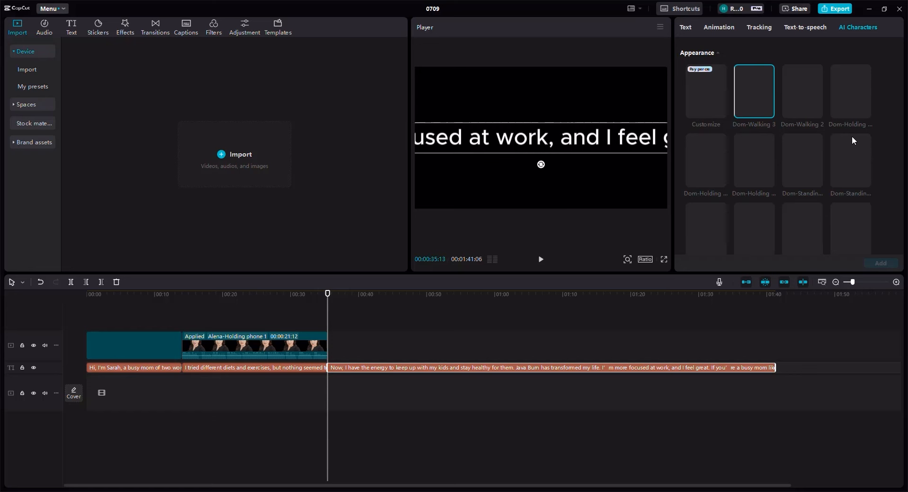
pyautogui.scroll(-2, 852, 135)
pyautogui.scroll(-2, 852, 135)
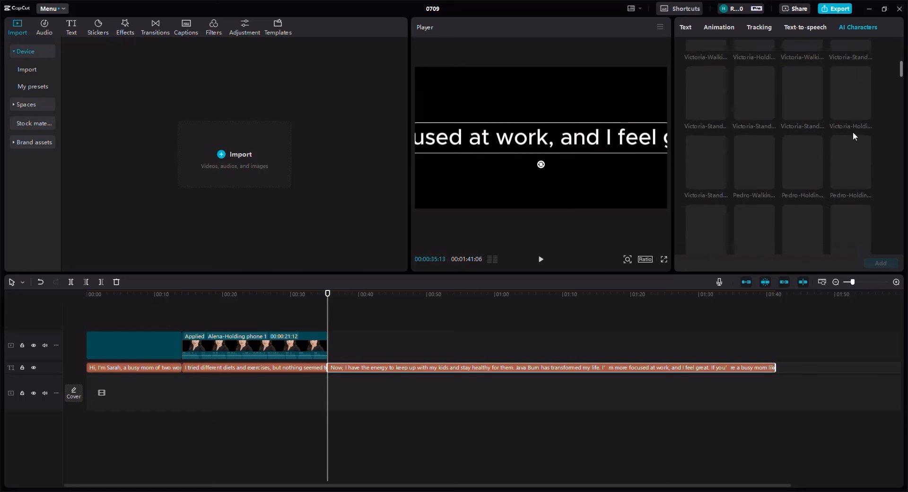
pyautogui.scroll(-3, 852, 131)
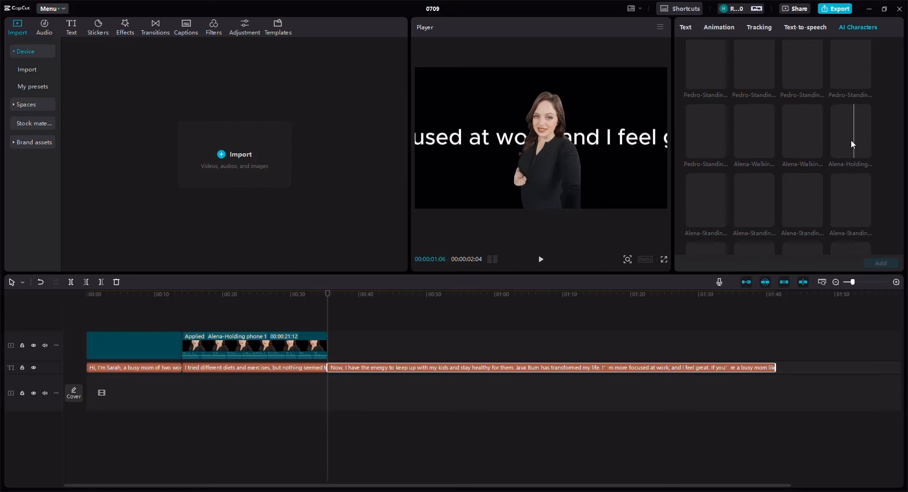
pyautogui.click(850, 141)
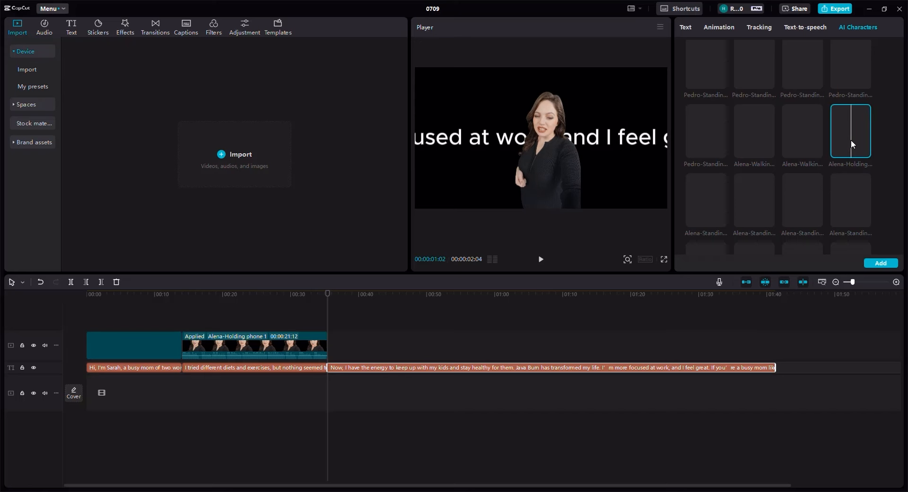
pyautogui.click(879, 264)
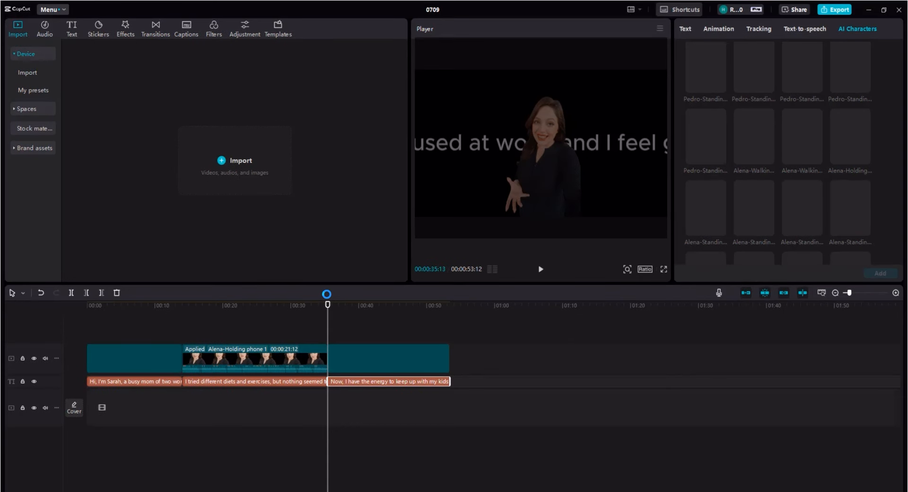
# - Move the playhead to the end of the third character clip, and copy the fourth voiceover paragraph, "Click the link below", in ChatGPT
pyautogui.moveTo(328, 293); pyautogui.dragTo(467, 298)
pyautogui.hotkey('alt', 'Tab')
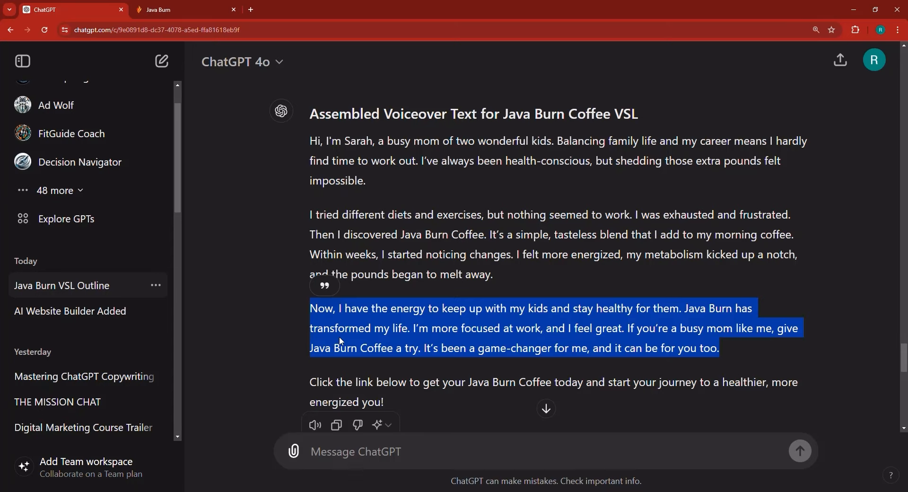
pyautogui.scroll(-1, 383, 344)
pyautogui.tripleClick(370, 334)
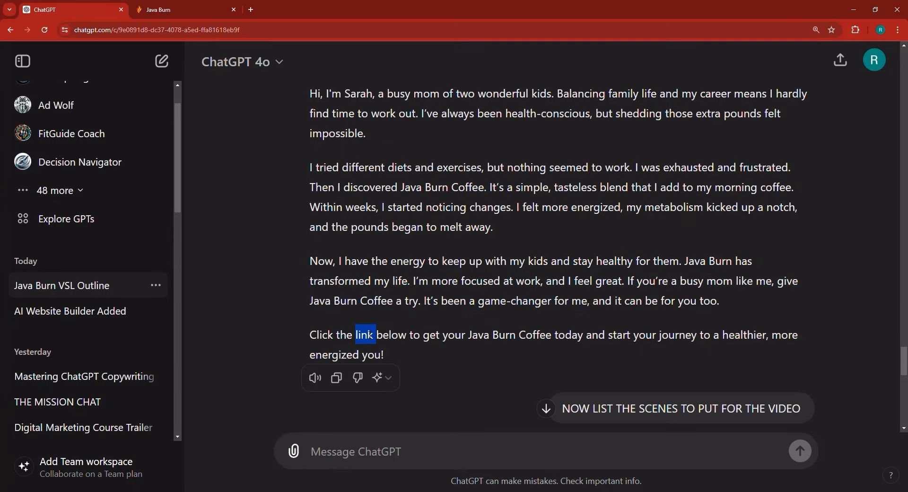
pyautogui.rightClick(367, 332)
pyautogui.click(385, 346)
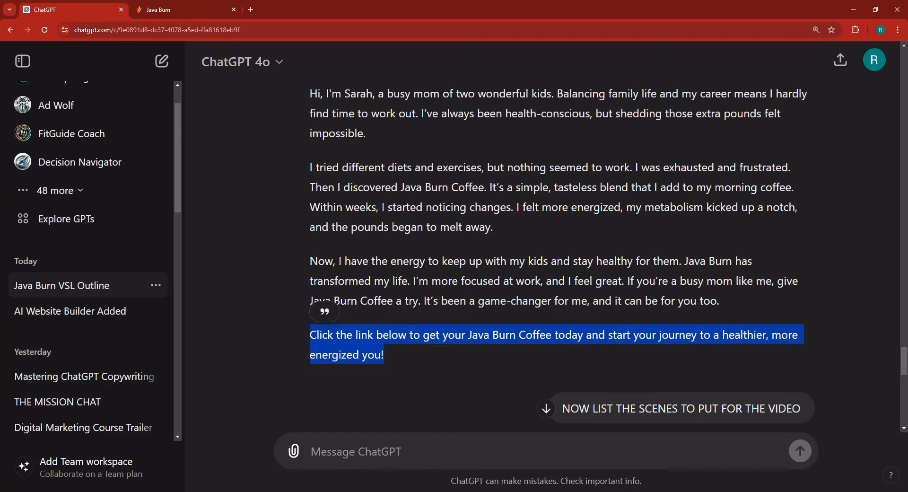
# - In CapCut, add a default text clip at 00:00:53:12 and replace its content with the copied paragraph, without trailing blank lines
pyautogui.hotkey('alt', 'Tab')
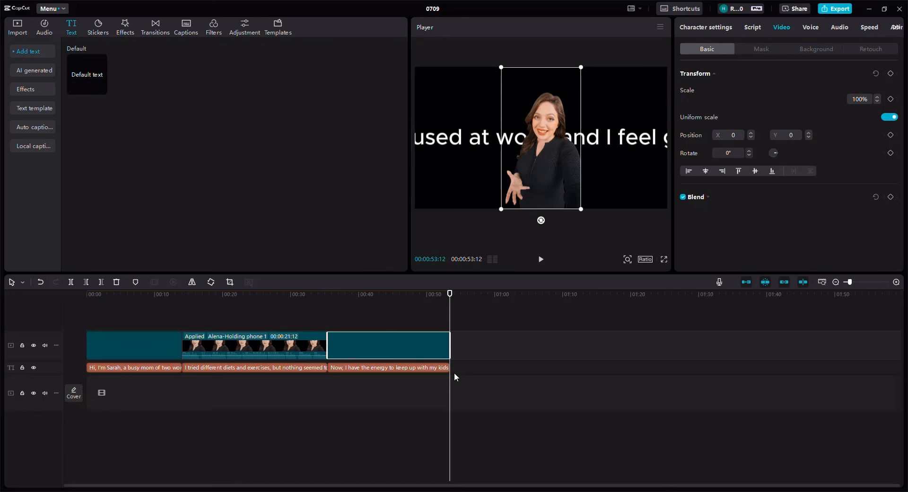
pyautogui.moveTo(454, 374)
pyautogui.mouseDown()
pyautogui.moveTo(465, 372)
pyautogui.moveTo(452, 353)
pyautogui.moveTo(458, 373)
pyautogui.mouseUp()
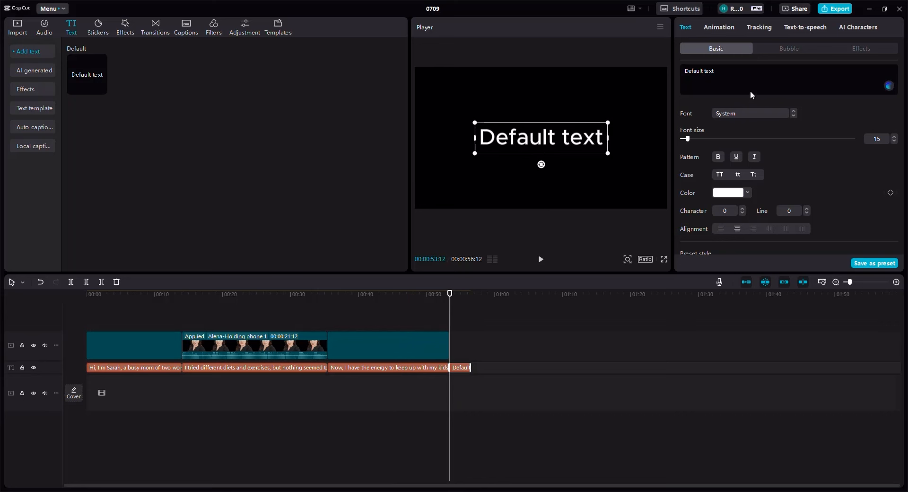
pyautogui.tripleClick(728, 78)
pyautogui.rightClick(728, 78)
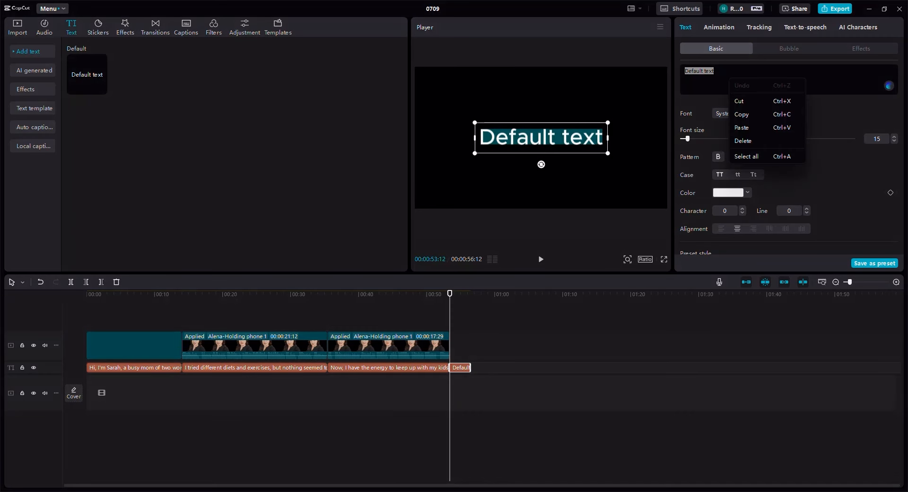
pyautogui.doubleClick(721, 74)
pyautogui.tripleClick(708, 71)
pyautogui.doubleClick(709, 71)
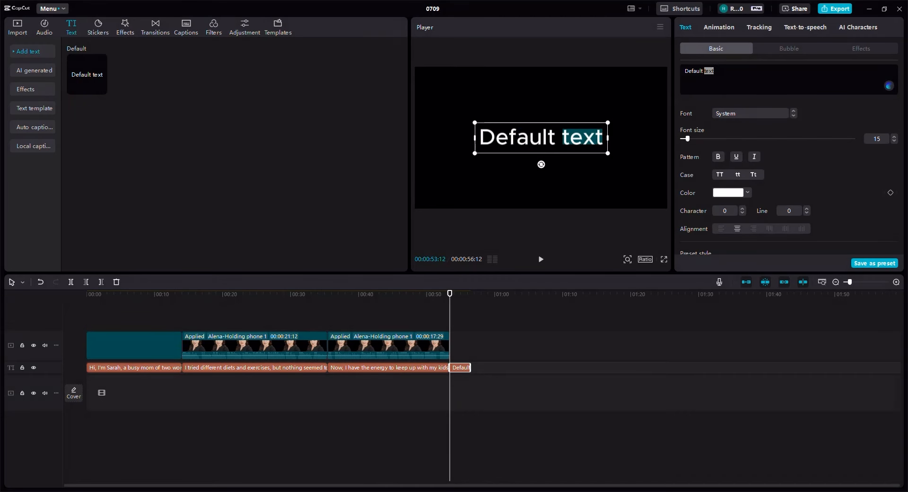
pyautogui.tripleClick(709, 71)
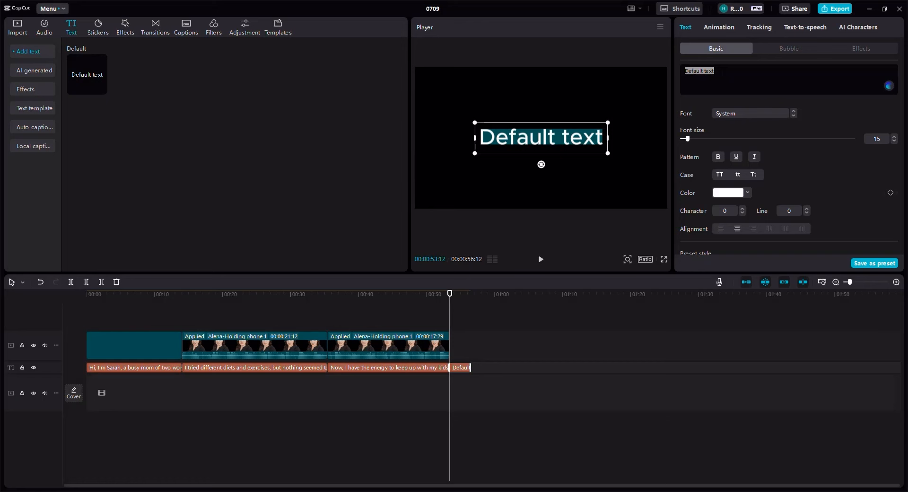
pyautogui.hotkey('ctrl', 'v')
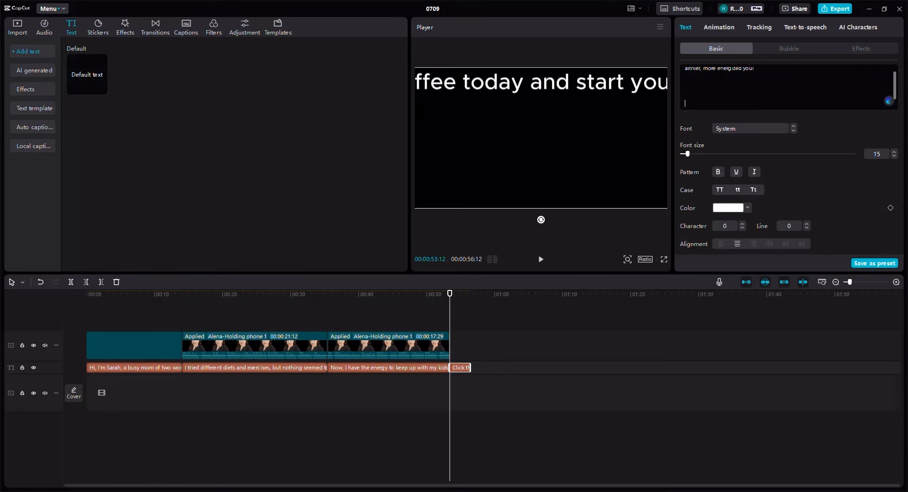
pyautogui.press('BackSpace')
pyautogui.press('BackSpace')
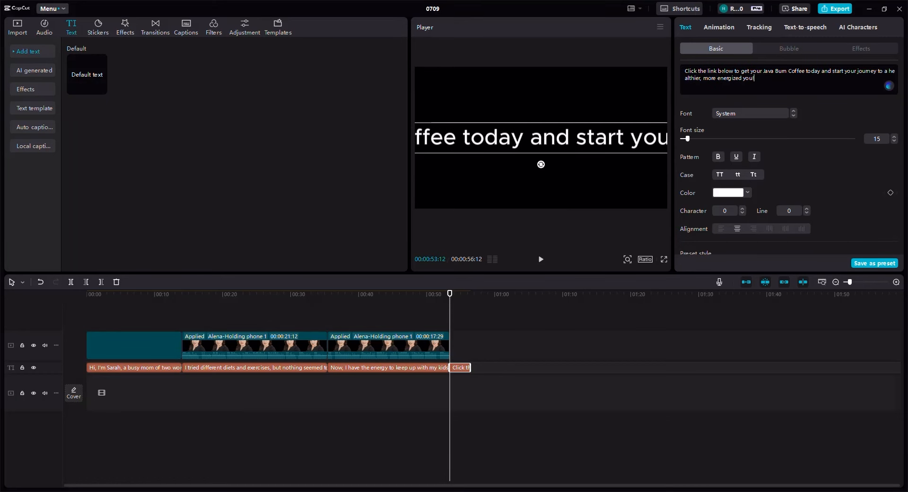
# - Apply the Alena-Holding AI character to the fourth voiceover text clip
pyautogui.click(855, 27)
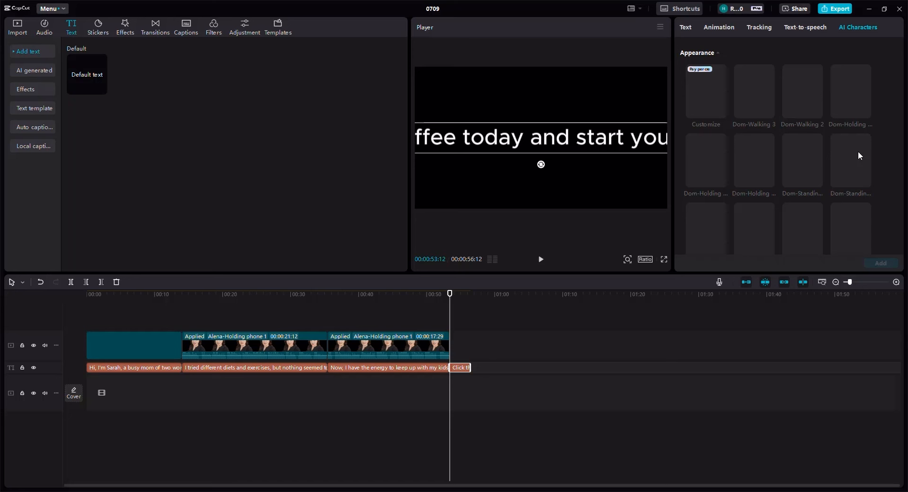
pyautogui.scroll(-5, 858, 152)
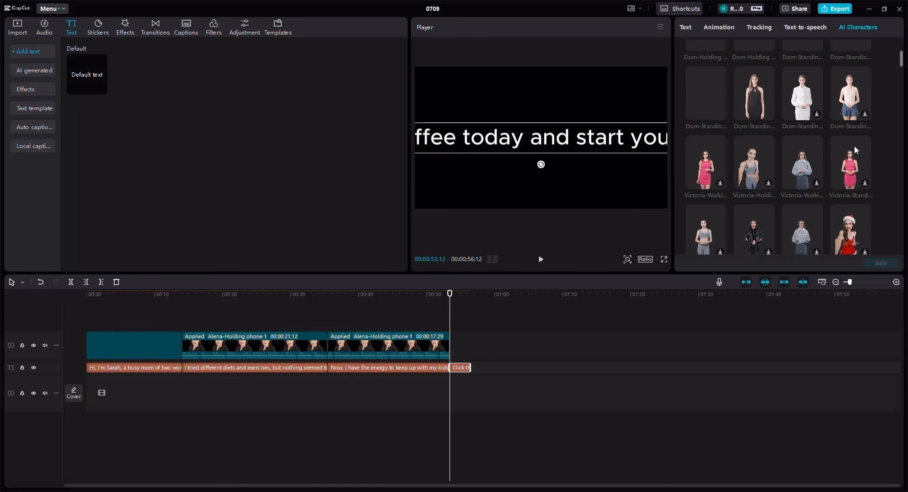
pyautogui.scroll(-3, 853, 146)
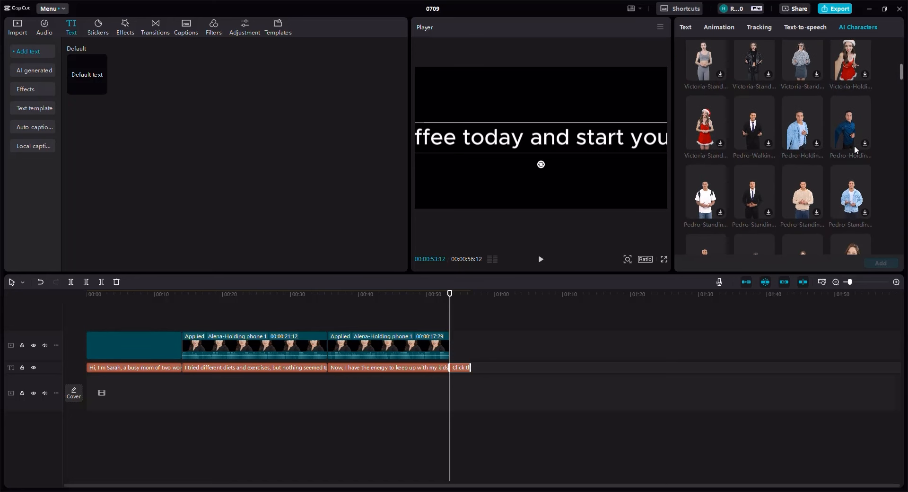
pyautogui.scroll(-2, 854, 146)
pyautogui.scroll(-1, 854, 140)
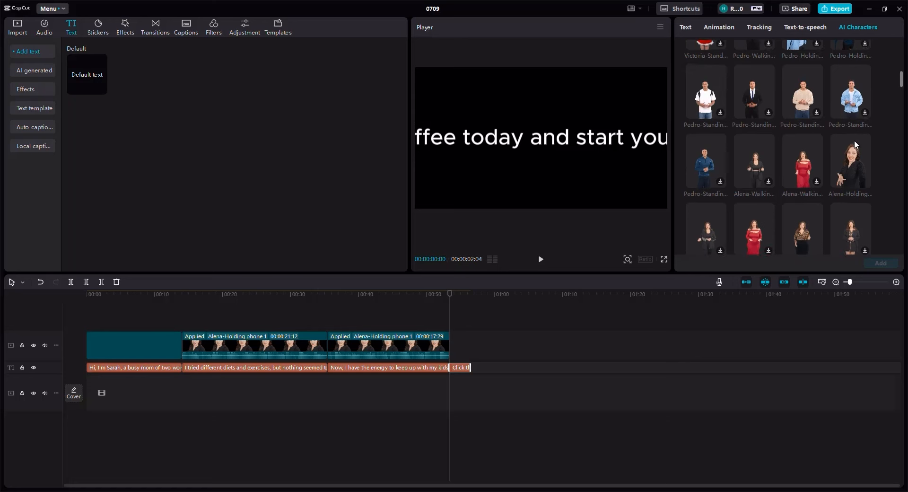
pyautogui.click(847, 172)
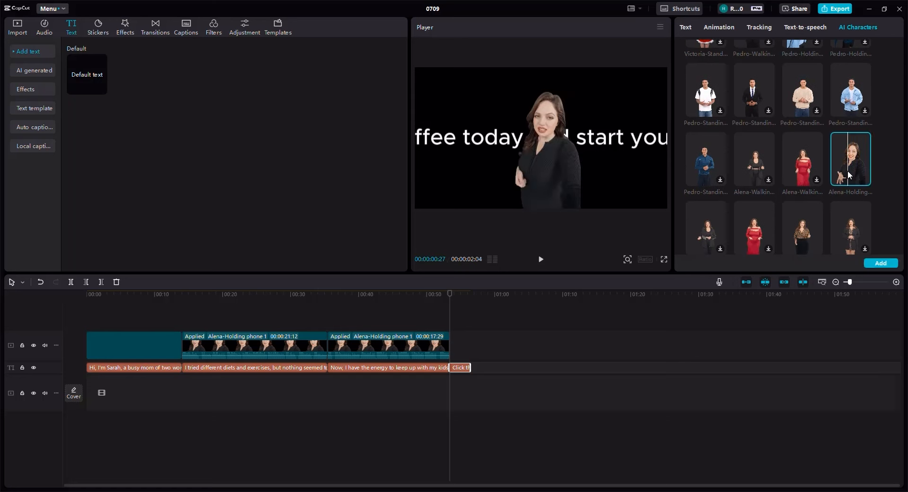
pyautogui.click(880, 266)
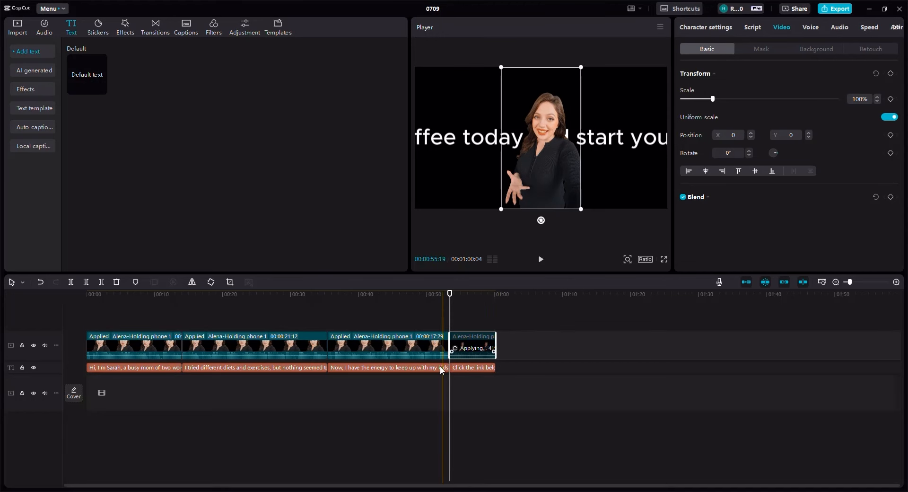
# - Switch to the browser and open canva.com in a new tab
pyautogui.hotkey('alt', 'Tab')
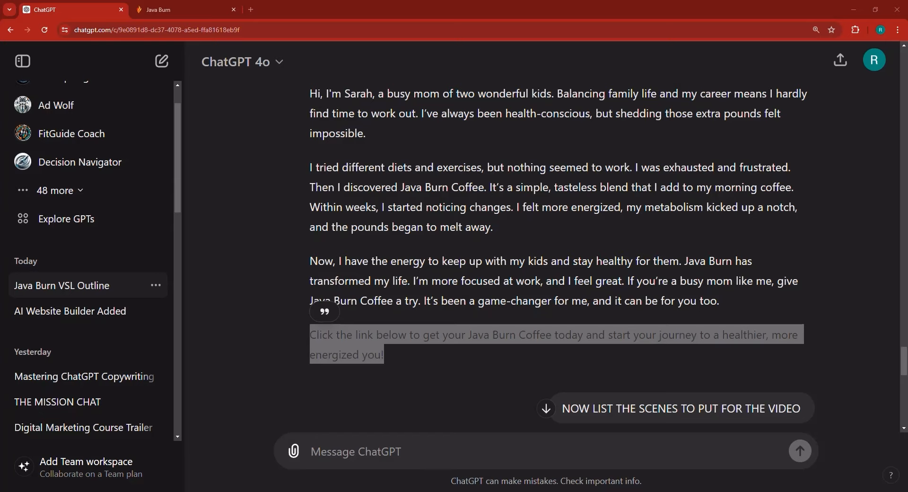
pyautogui.click(252, 8)
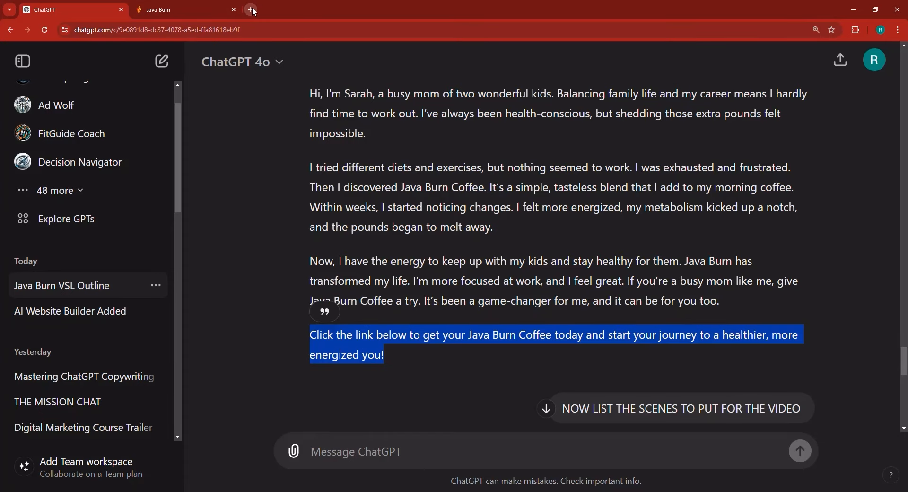
# - On the Java Burn product page, find the image of the single black sachet beside the ingredient badges and copy it
pyautogui.click(188, 6)
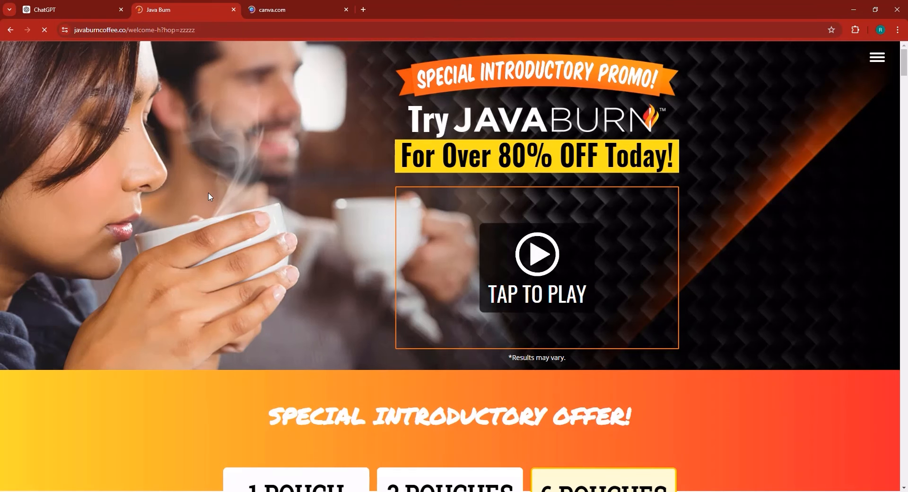
pyautogui.scroll(-4, 209, 196)
pyautogui.scroll(-13, 210, 197)
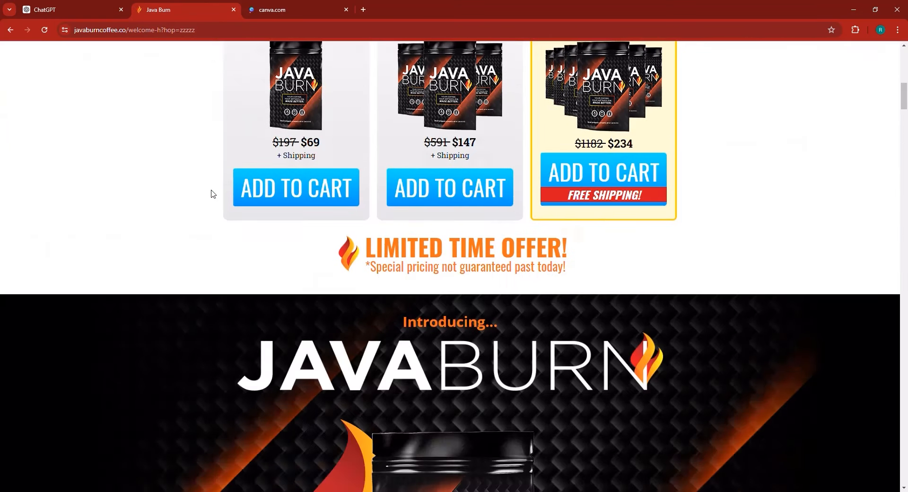
pyautogui.scroll(-20, 492, 308)
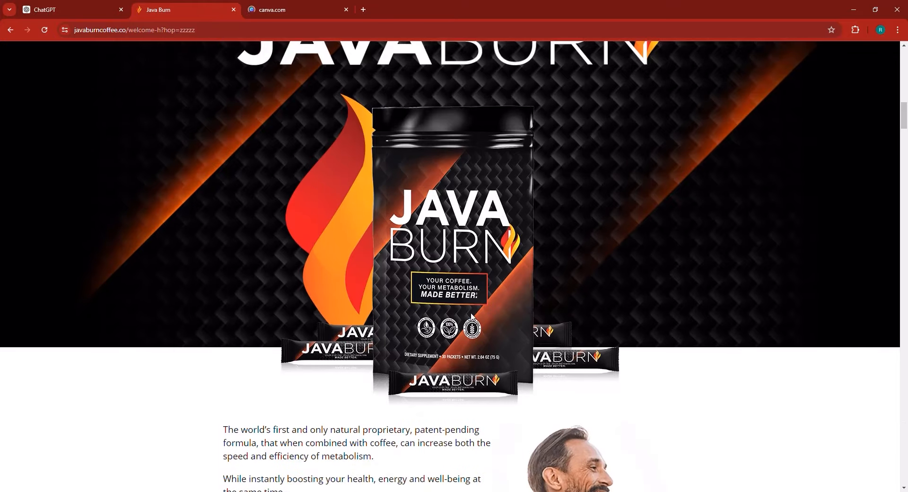
pyautogui.scroll(-12, 473, 315)
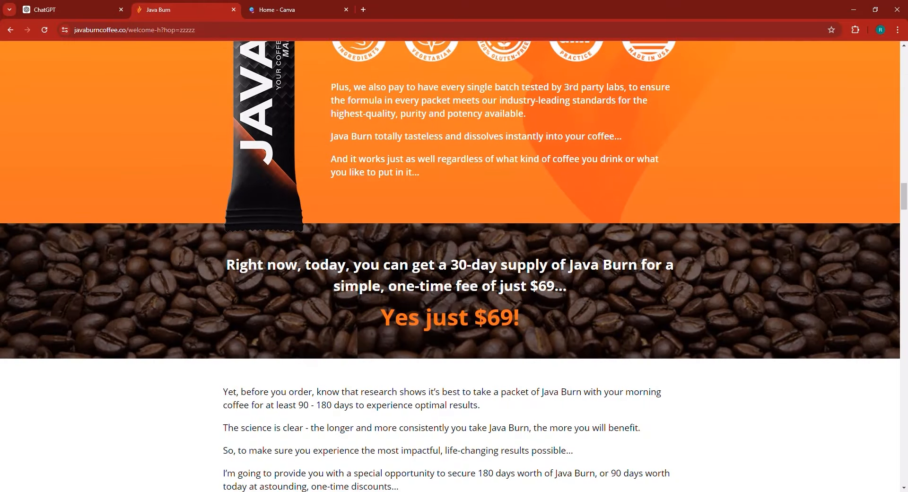
pyautogui.scroll(5, 266, 232)
pyautogui.rightClick(258, 219)
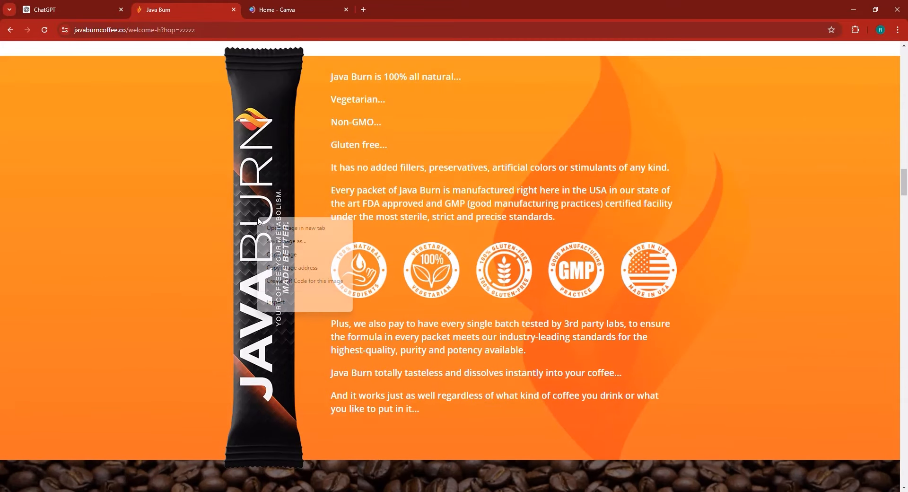
pyautogui.click(278, 254)
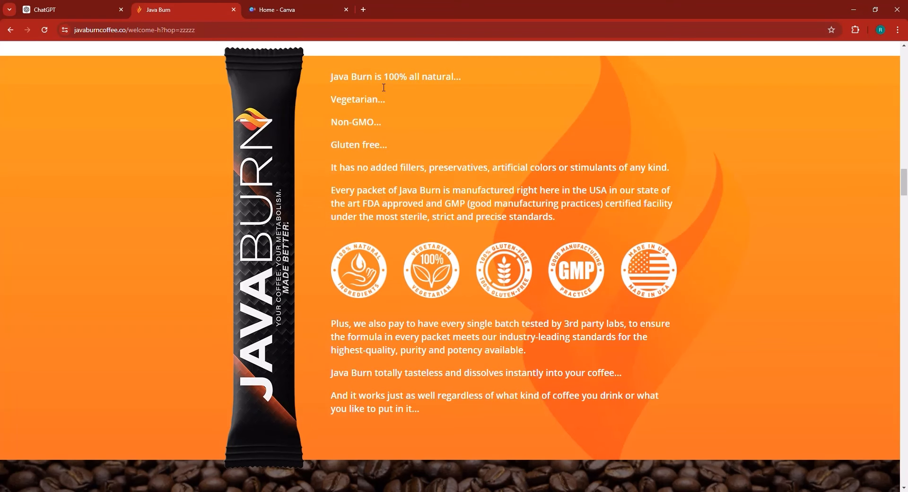
# - In Canva, create a new custom-size design 9 in wide and 16 in high
pyautogui.click(299, 5)
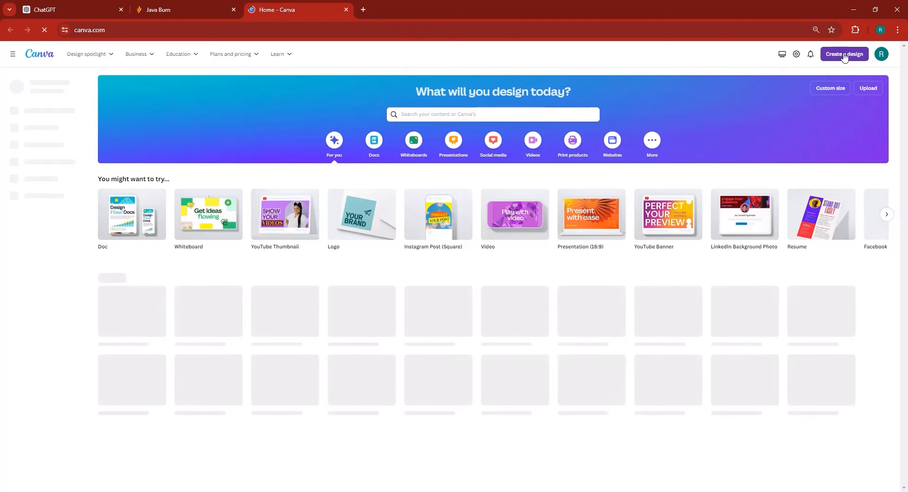
pyautogui.click(844, 55)
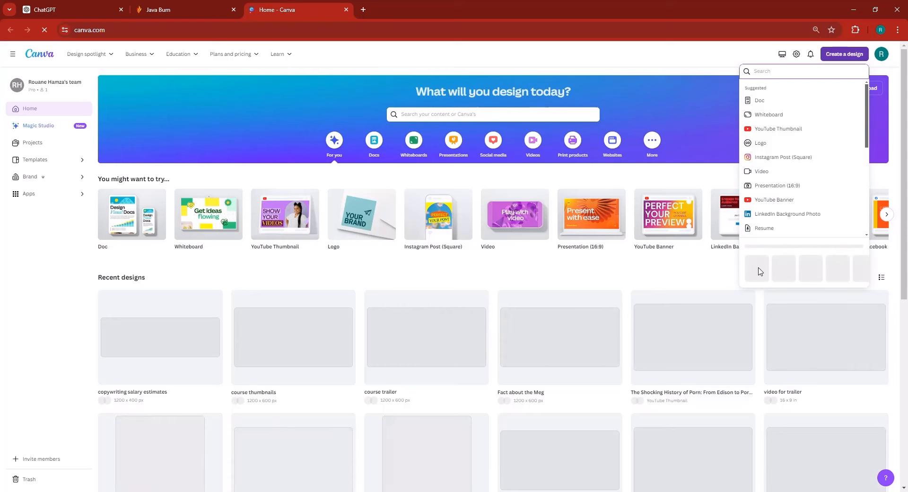
pyautogui.click(235, 7)
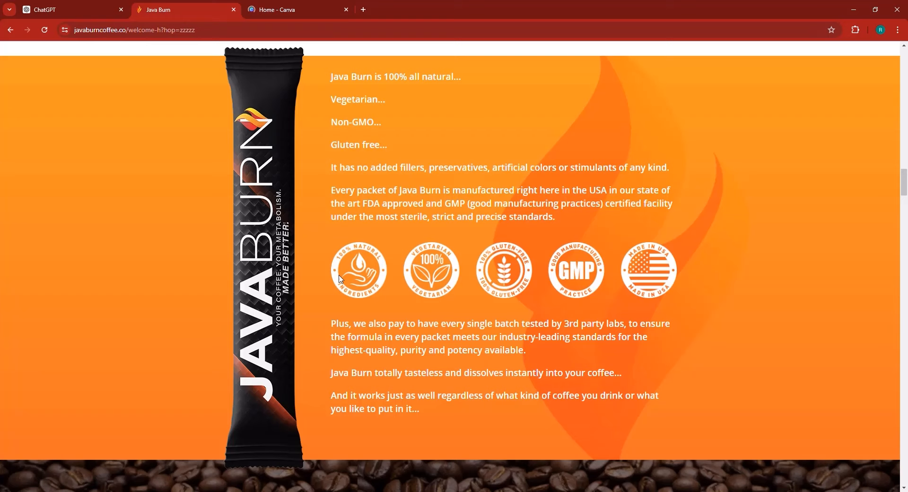
pyautogui.click(317, 5)
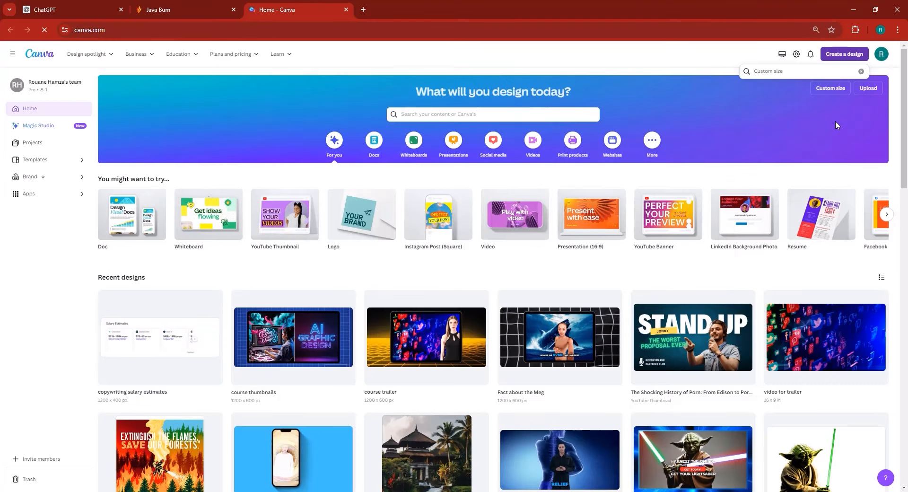
pyautogui.click(831, 101)
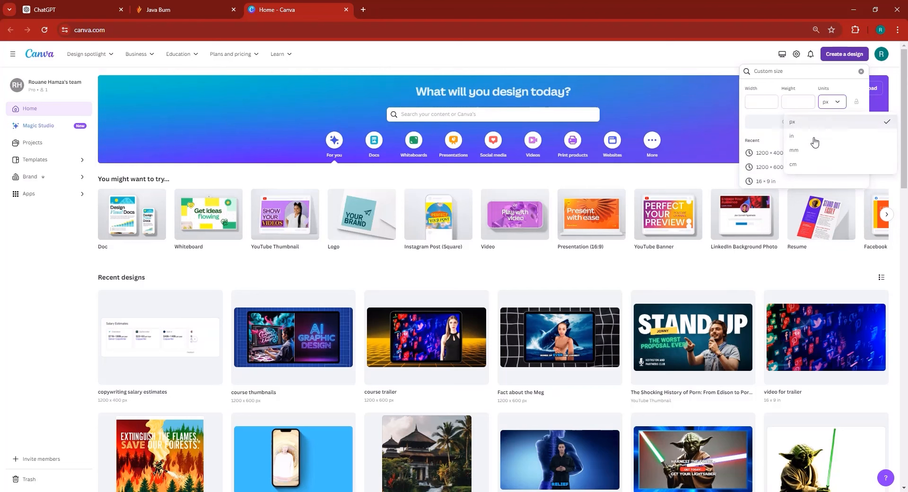
pyautogui.click(813, 137)
pyautogui.click(765, 107)
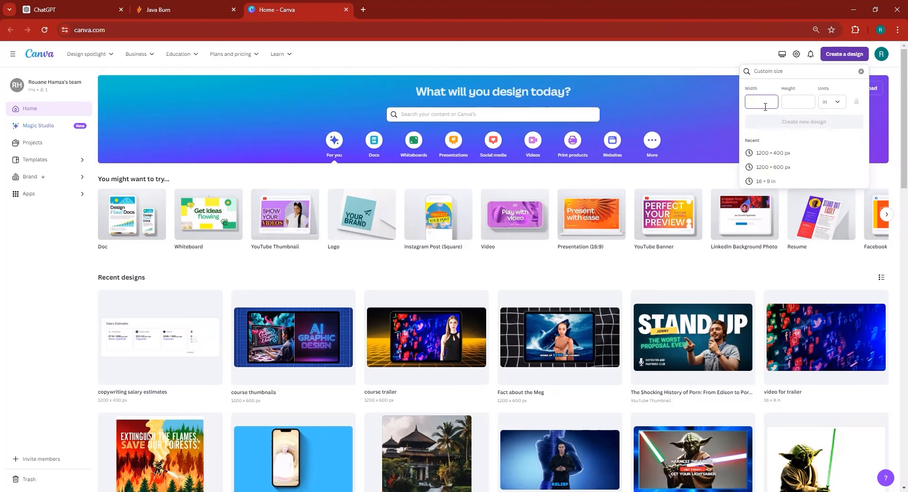
pyautogui.write('9')
pyautogui.click(790, 103)
pyautogui.write('1')
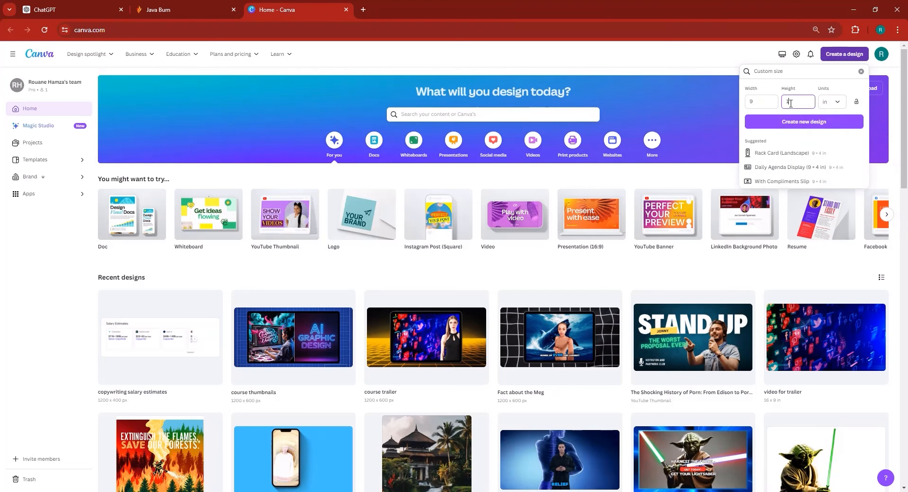
pyautogui.write('6')
pyautogui.click(792, 122)
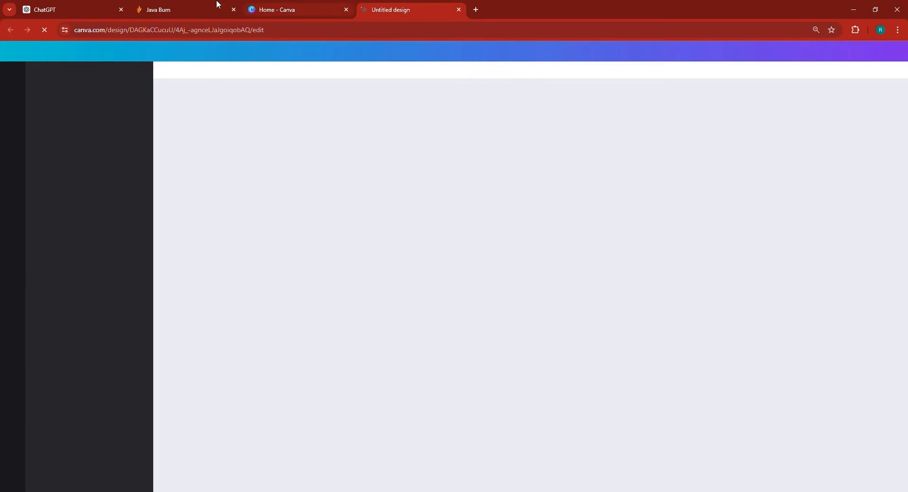
# - Return to the Java Burn page and copy the single sachet image again
pyautogui.click(203, 9)
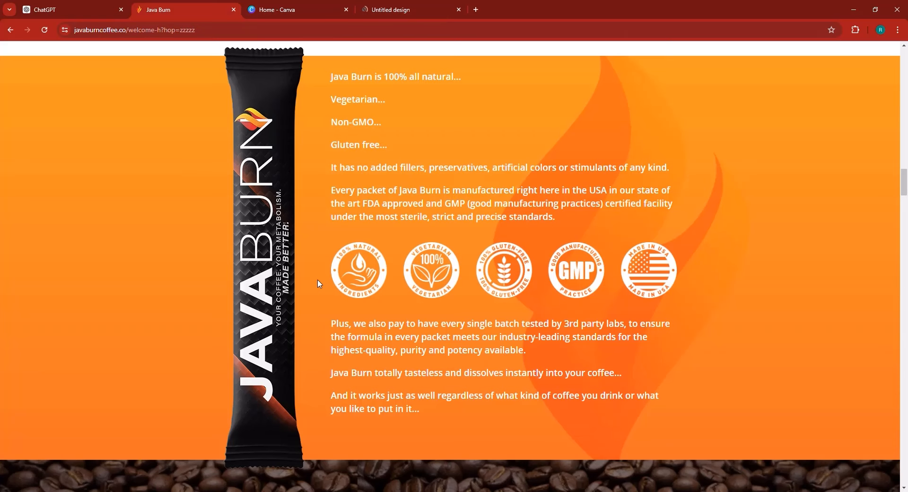
pyautogui.rightClick(257, 196)
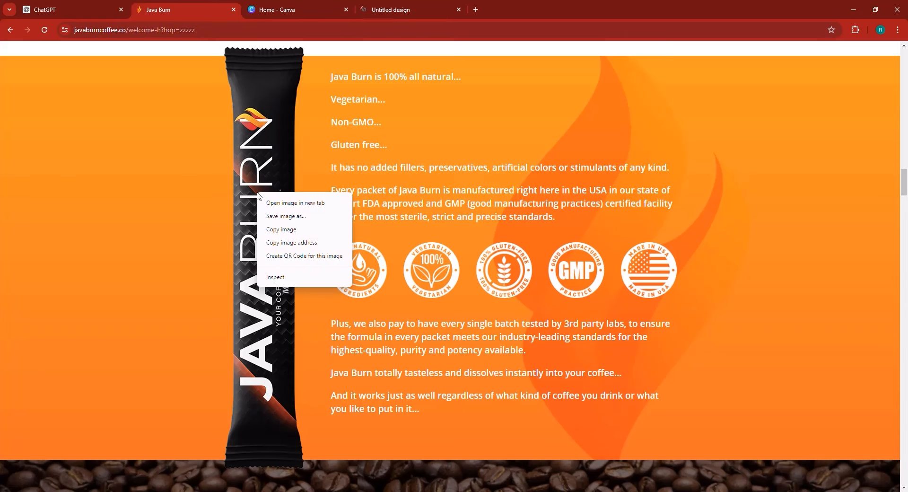
pyautogui.click(285, 233)
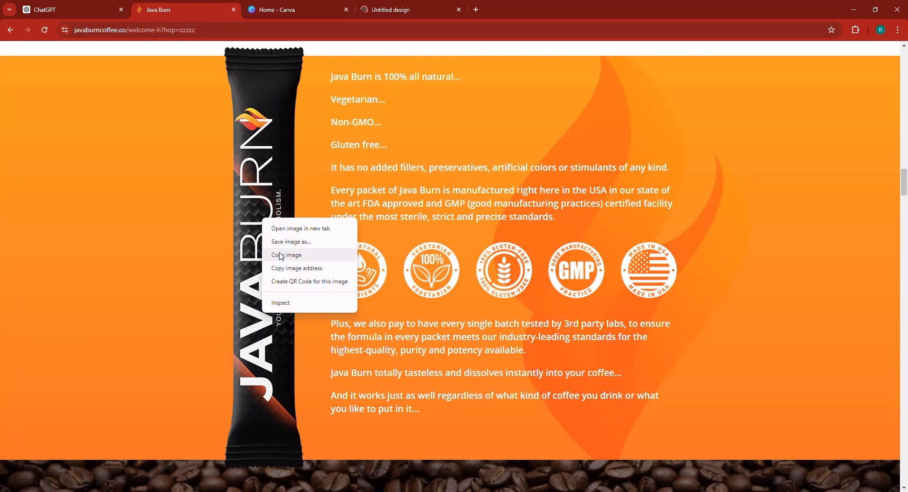
pyautogui.rightClick(274, 196)
pyautogui.click(298, 236)
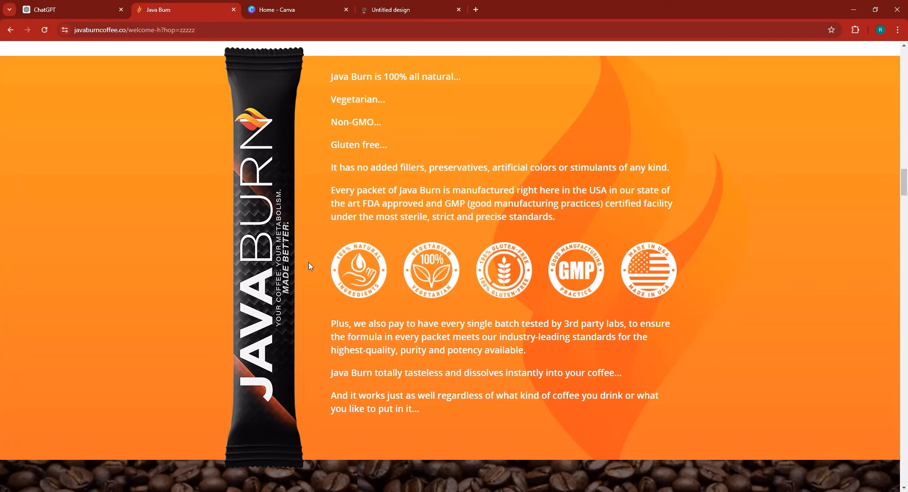
# - Look through the Java Burn page for other product images while the blank Canva design loads
pyautogui.scroll(-9, 453, 265)
pyautogui.scroll(5, 454, 265)
pyautogui.scroll(20, 354, 326)
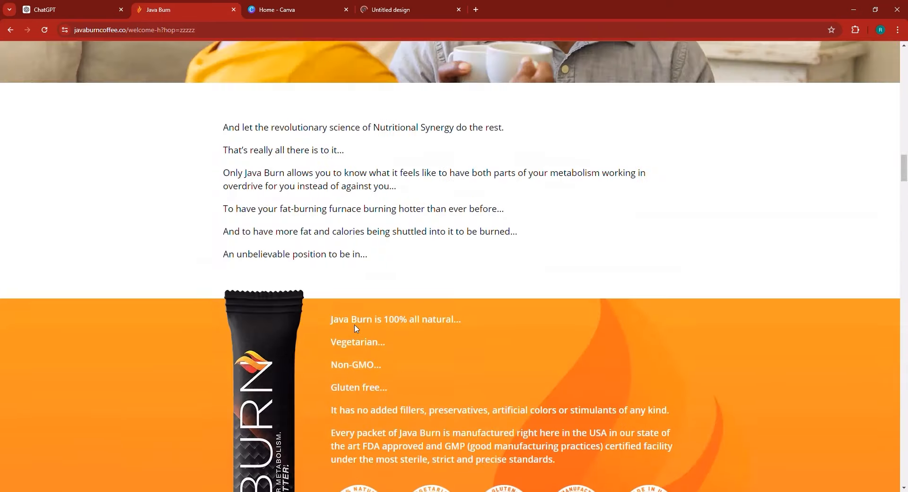
pyautogui.scroll(-4, 355, 329)
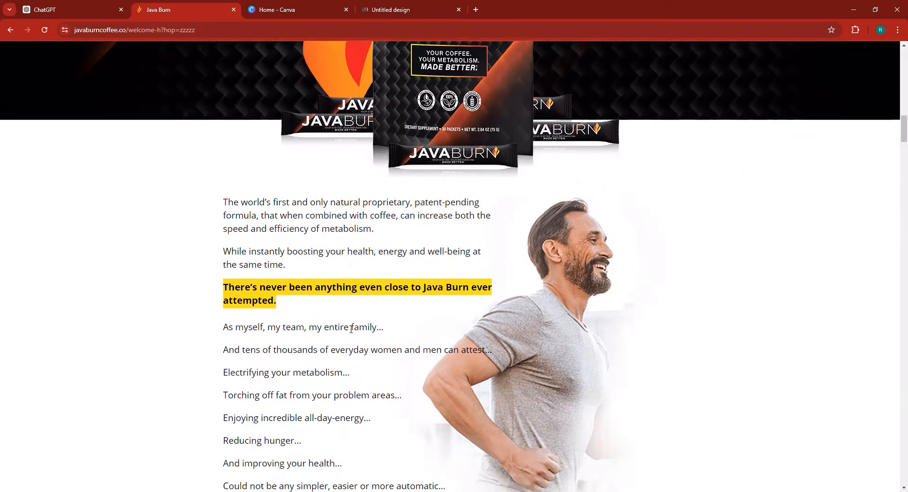
pyautogui.scroll(7, 364, 328)
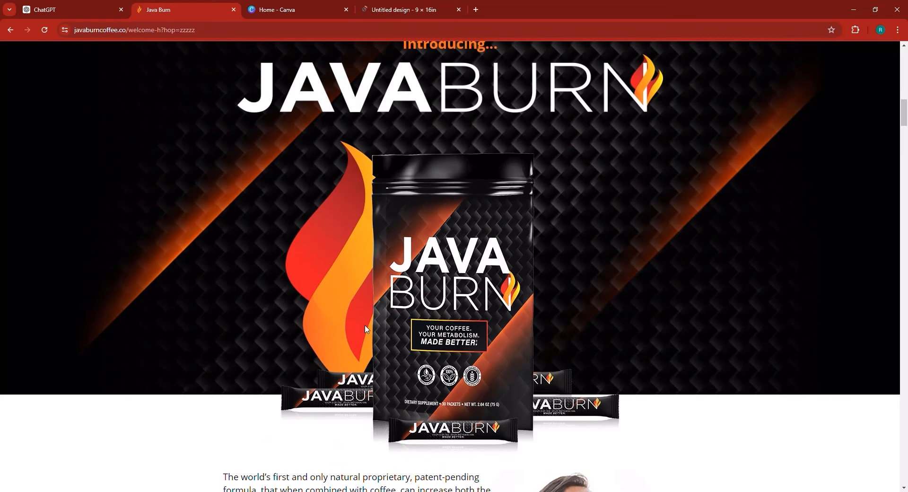
pyautogui.click(430, 4)
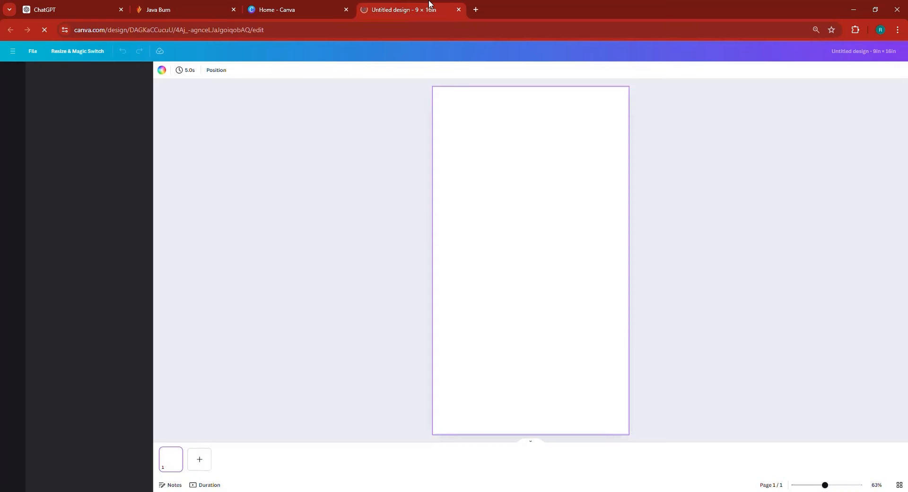
pyautogui.click(203, 4)
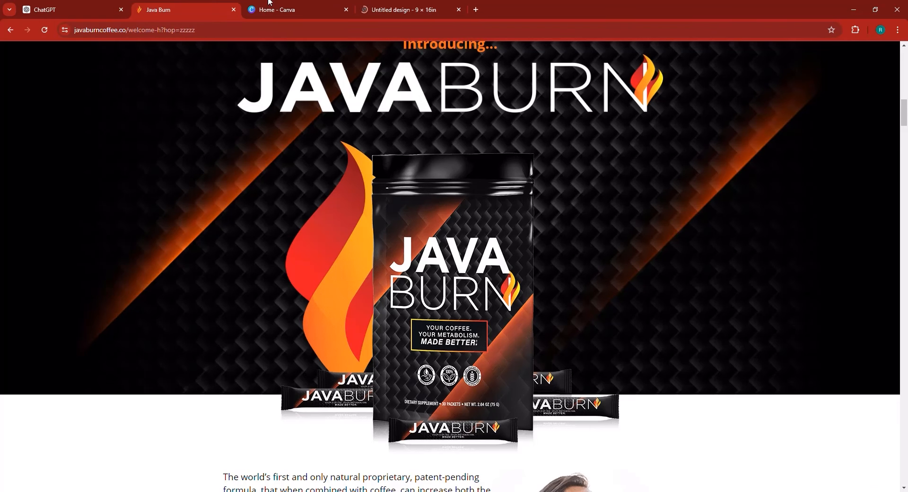
# - Paste the sachet image into the 9 × 16 in design, enlarge it to nearly the full page height and center it
pyautogui.click(406, 4)
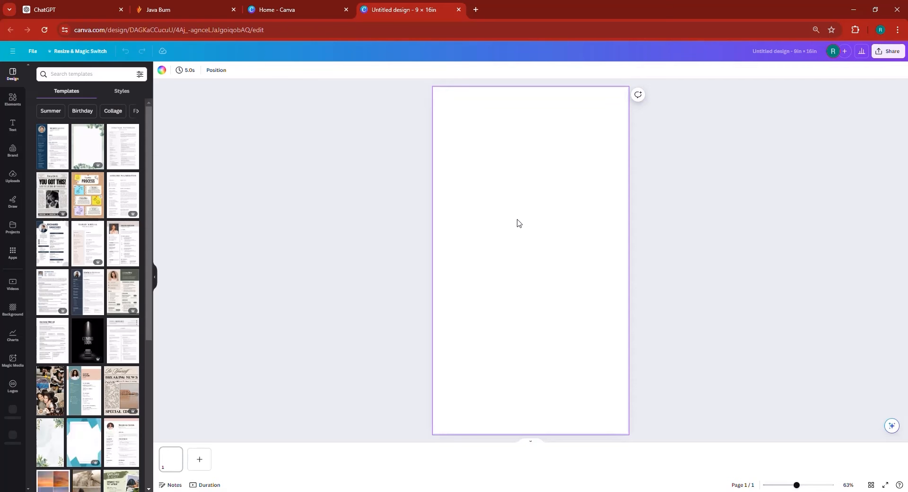
pyautogui.hotkey('ctrl', 'v')
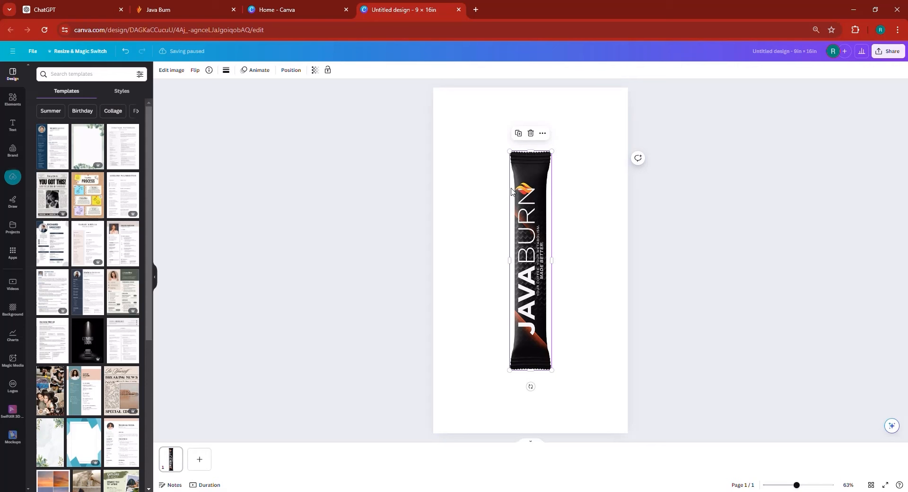
pyautogui.moveTo(509, 152); pyautogui.dragTo(499, 97)
pyautogui.moveTo(524, 180); pyautogui.dragTo(486, 176)
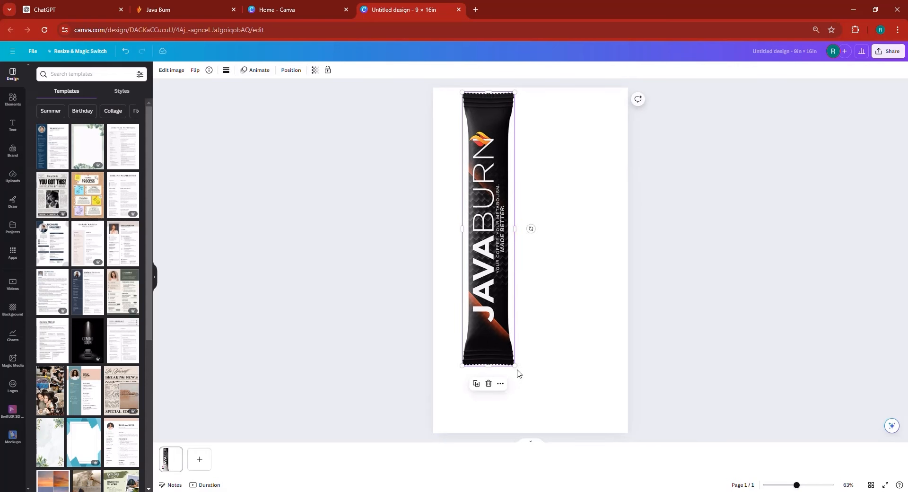
pyautogui.moveTo(514, 363); pyautogui.dragTo(527, 431)
pyautogui.moveTo(529, 376); pyautogui.dragTo(552, 375)
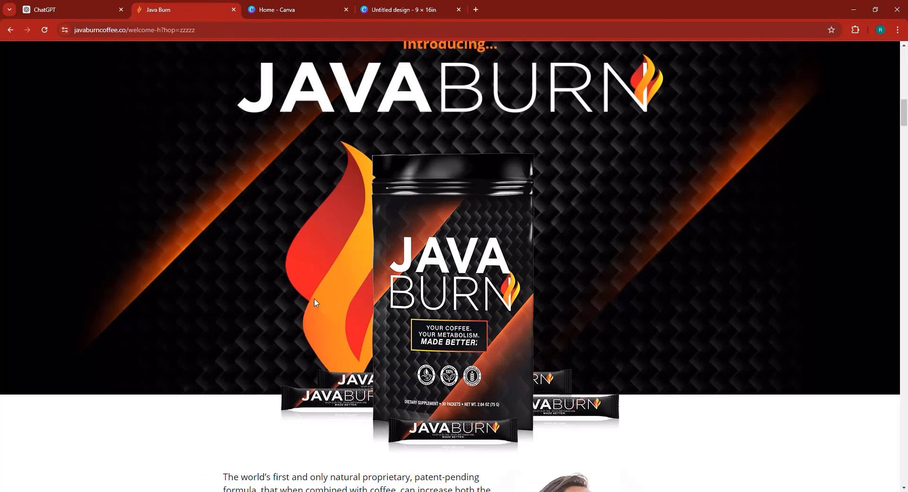
# - Remove the sachet image's background with BG Remover and auto-adjust the colors of the whole image
pyautogui.click(368, 15)
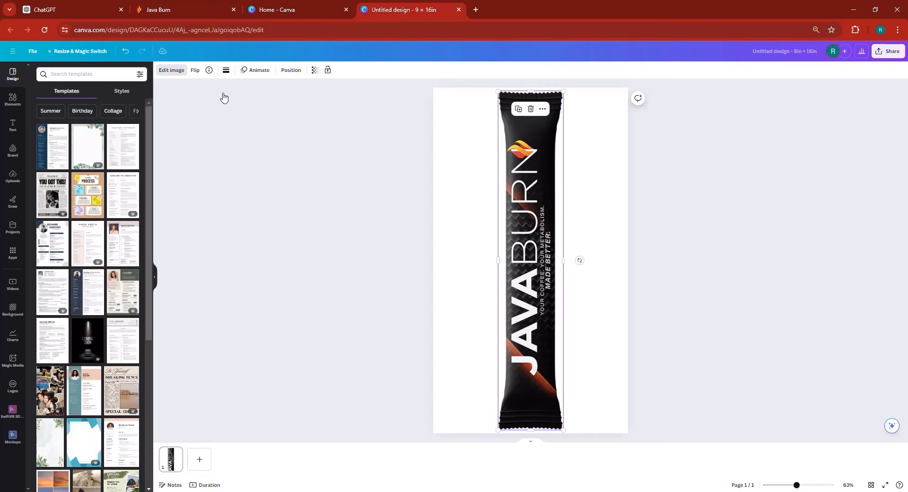
pyautogui.click(172, 71)
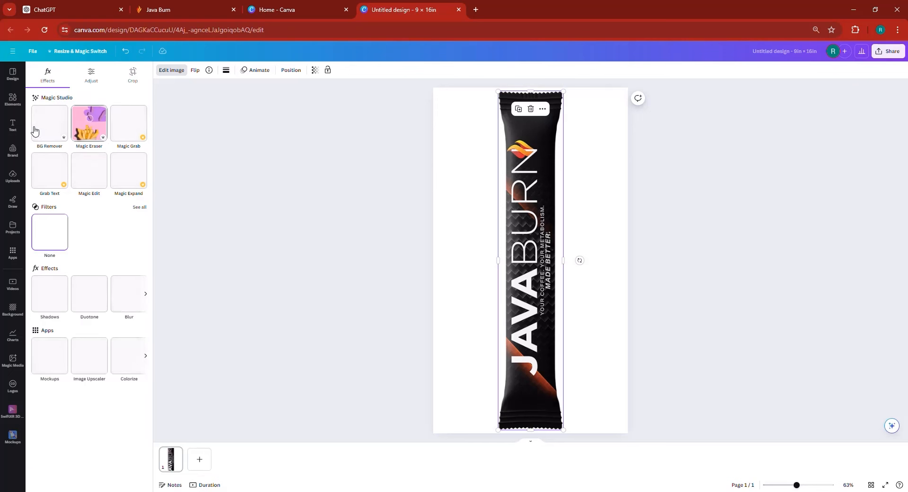
pyautogui.click(50, 125)
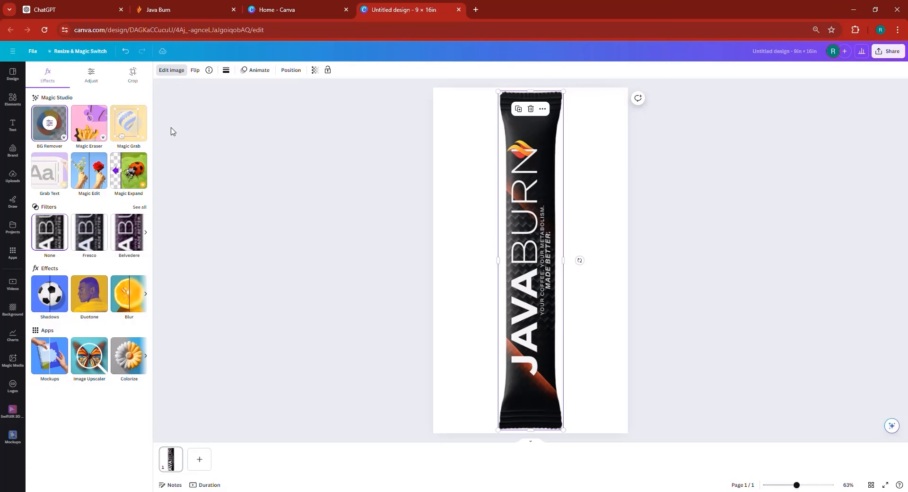
pyautogui.click(93, 77)
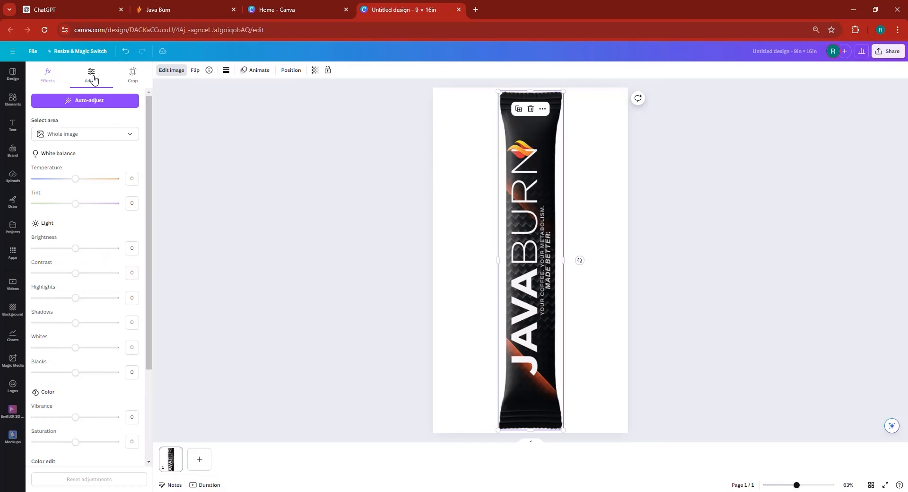
pyautogui.click(101, 101)
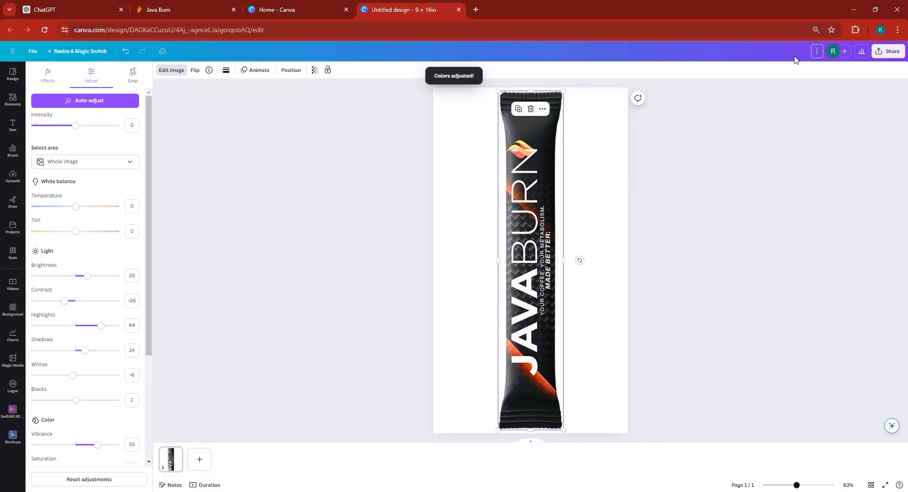
# - Name the design "javaburn pouch 1"
pyautogui.click(794, 56)
pyautogui.write('javaburn po')
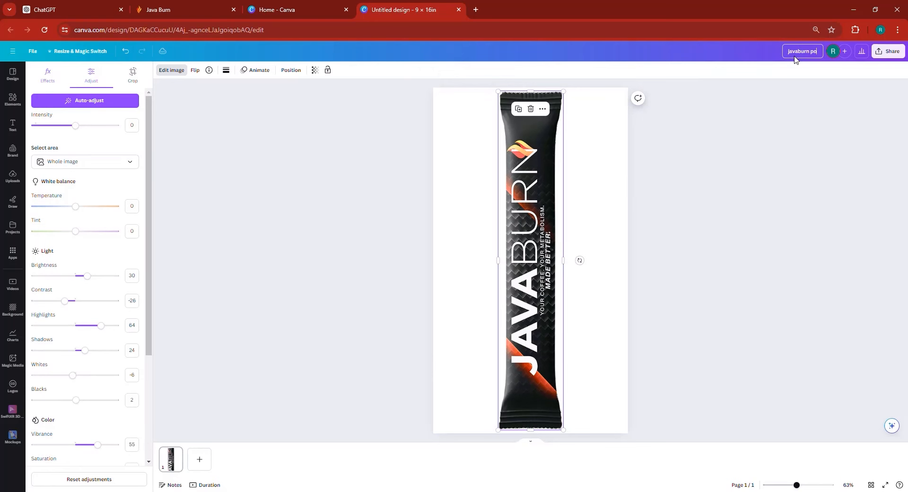
pyautogui.write('uch 1')
pyautogui.click(889, 51)
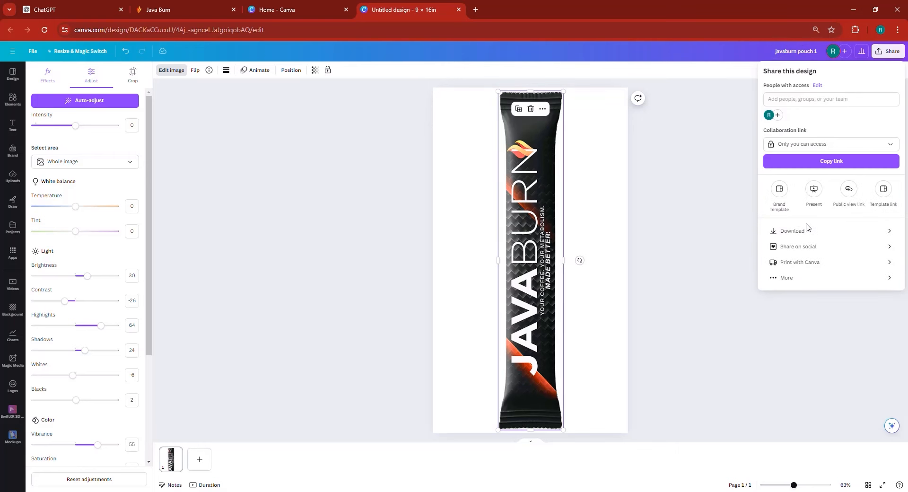
pyautogui.click(713, 219)
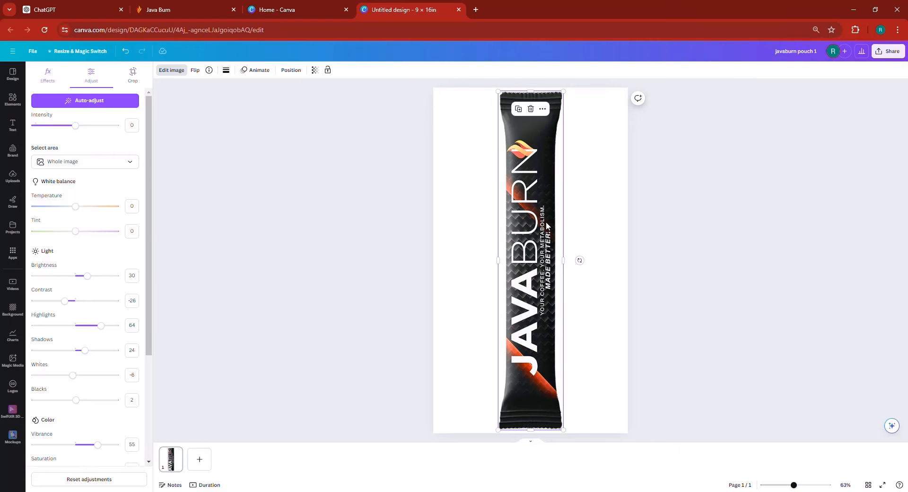
# - Duplicate the sachet image, tilt the copy slightly clockwise and place it overlapping the original's right side
pyautogui.click(519, 109)
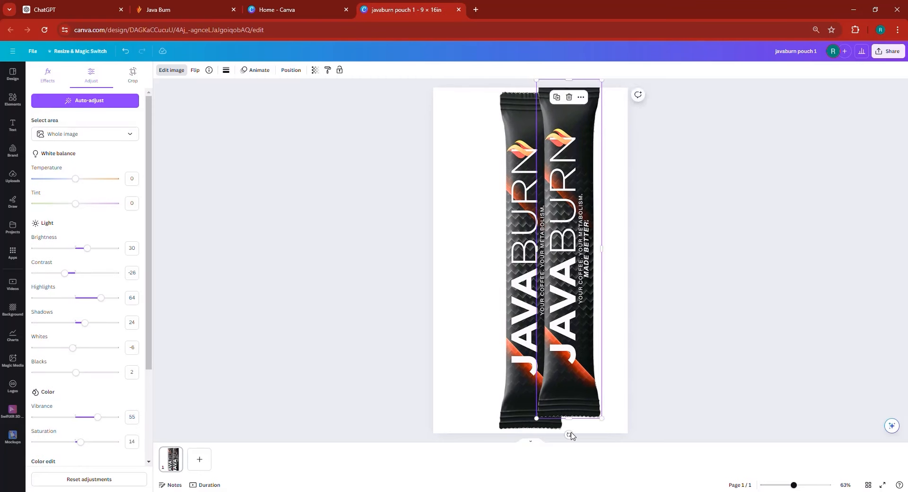
pyautogui.moveTo(569, 434); pyautogui.dragTo(554, 415)
pyautogui.moveTo(561, 384); pyautogui.dragTo(563, 386)
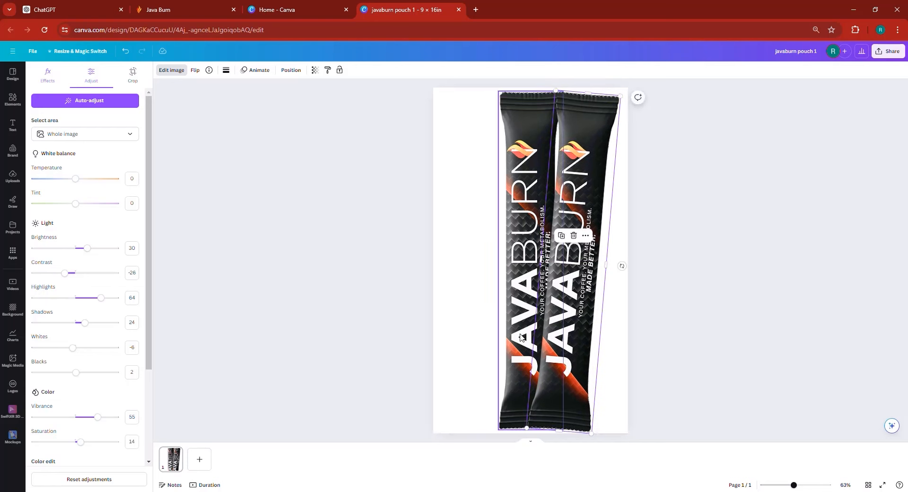
# - Duplicate the middle sachet again, rotate the copy about -3.7° and place it overlapping the original's left side
pyautogui.click(527, 253)
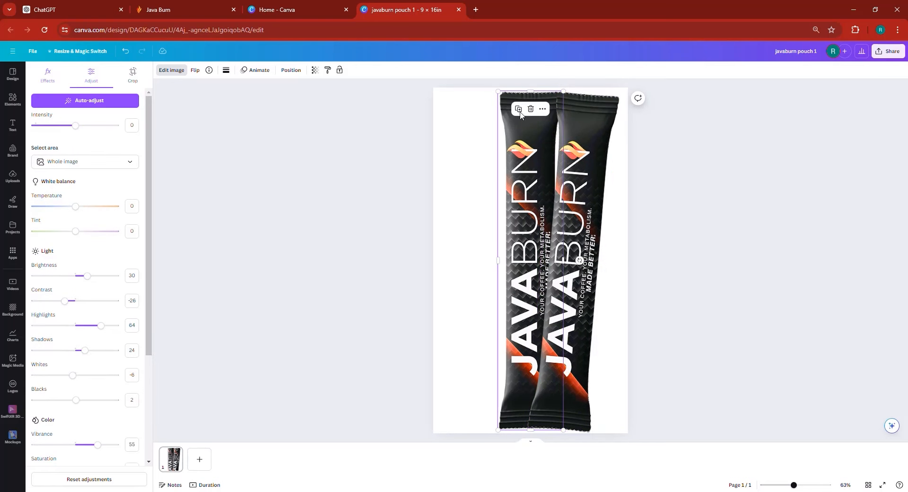
pyautogui.moveTo(519, 274); pyautogui.dragTo(485, 285)
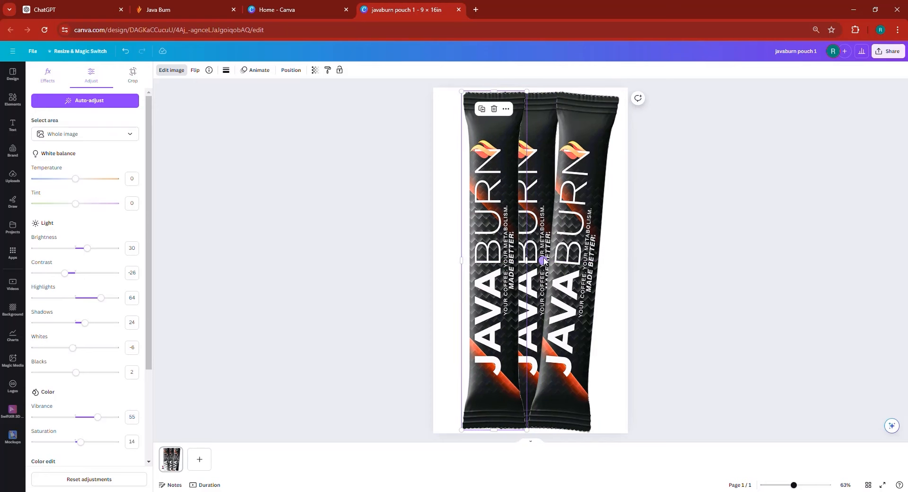
pyautogui.moveTo(543, 260)
pyautogui.mouseDown()
pyautogui.moveTo(553, 253)
pyautogui.moveTo(544, 255)
pyautogui.mouseUp()
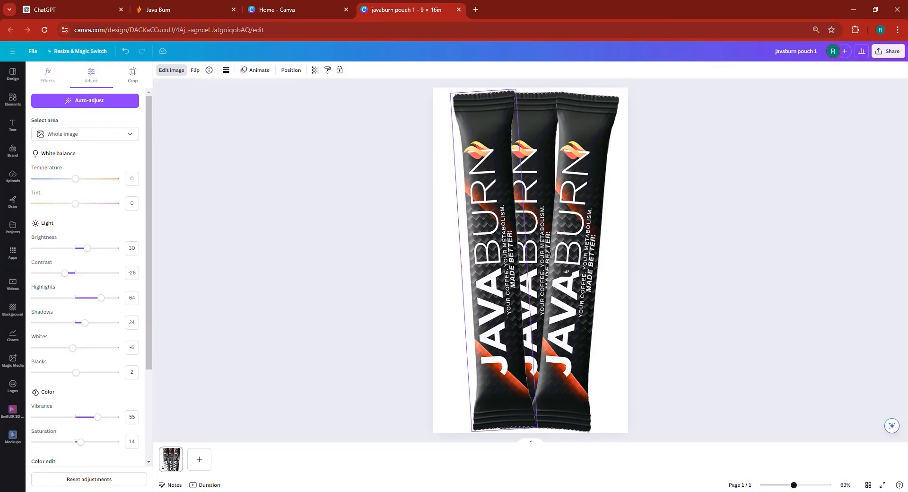
pyautogui.moveTo(489, 290); pyautogui.dragTo(474, 290)
pyautogui.click(288, 71)
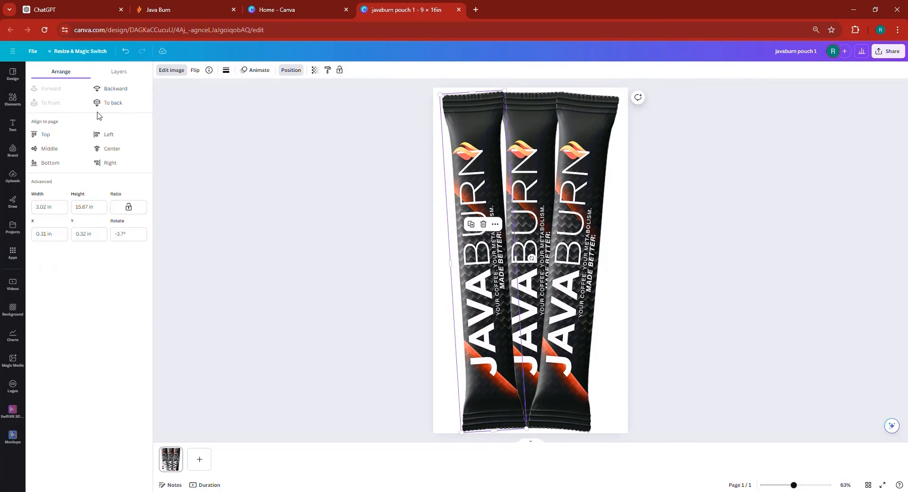
pyautogui.click(758, 323)
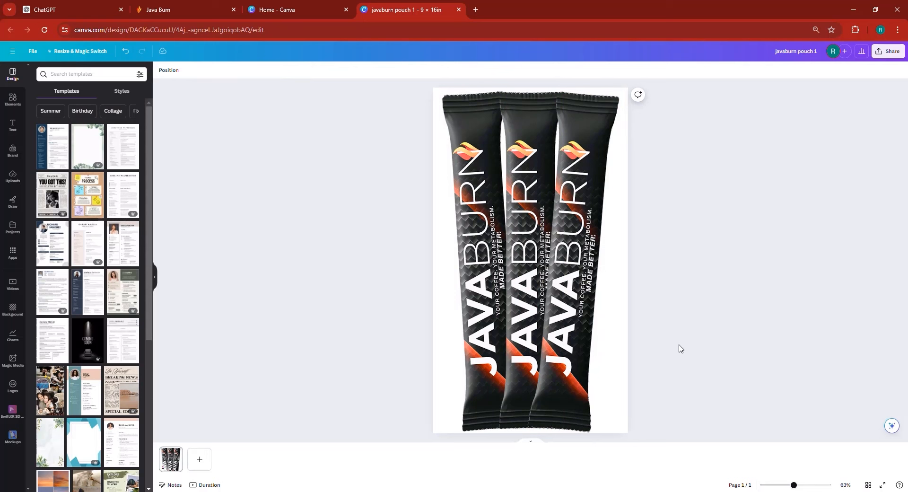
pyautogui.click(522, 208)
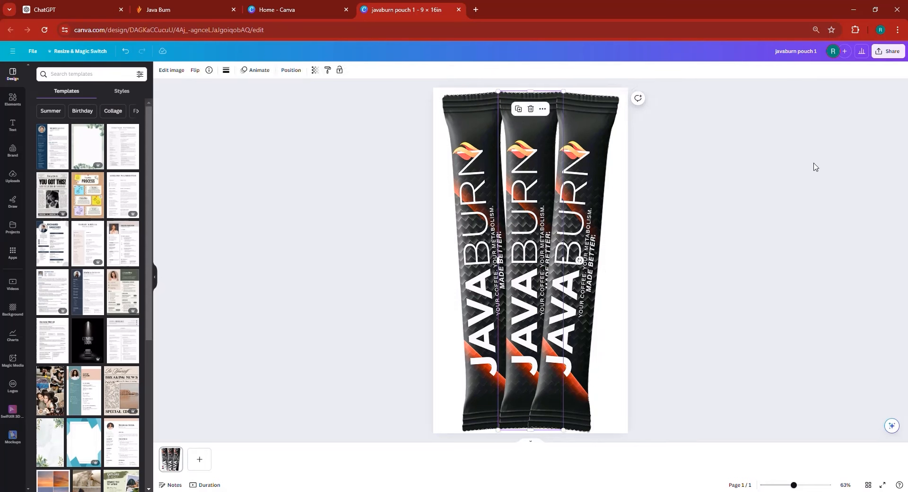
pyautogui.click(677, 173)
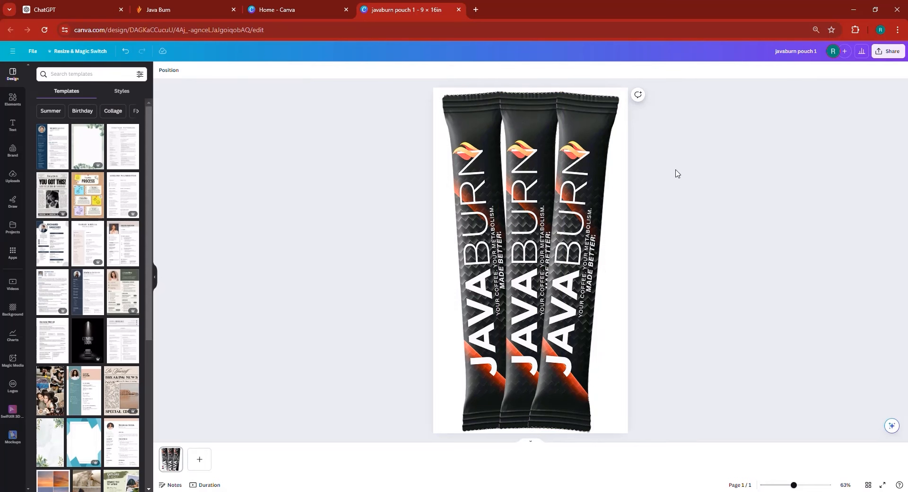
# - Download the three-sachet design as a PNG with a transparent background and close the design
pyautogui.click(891, 53)
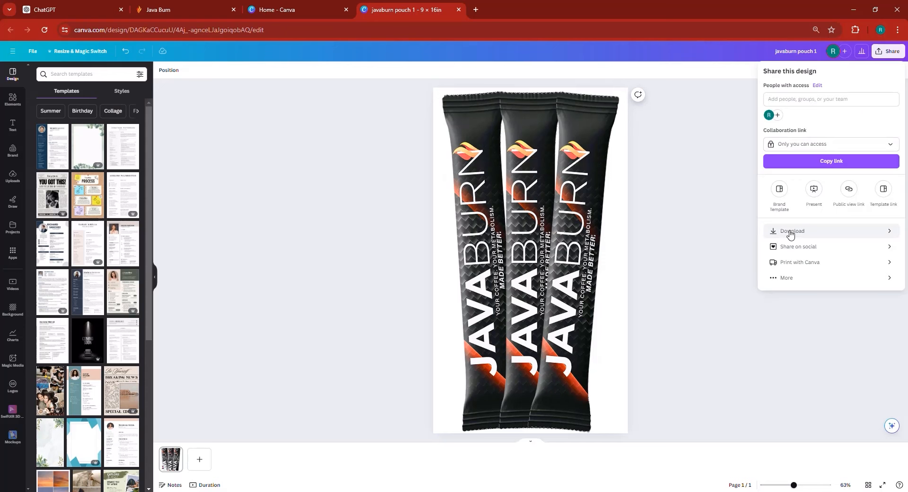
pyautogui.click(790, 232)
pyautogui.click(795, 149)
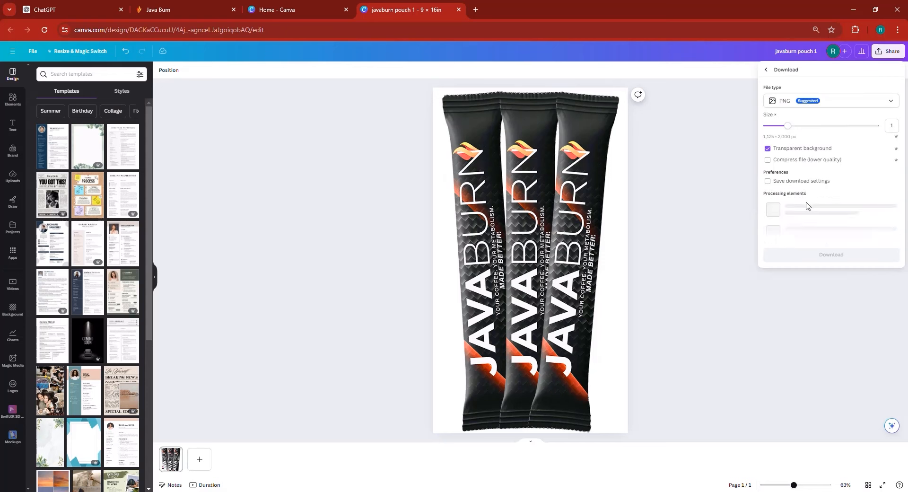
pyautogui.click(831, 196)
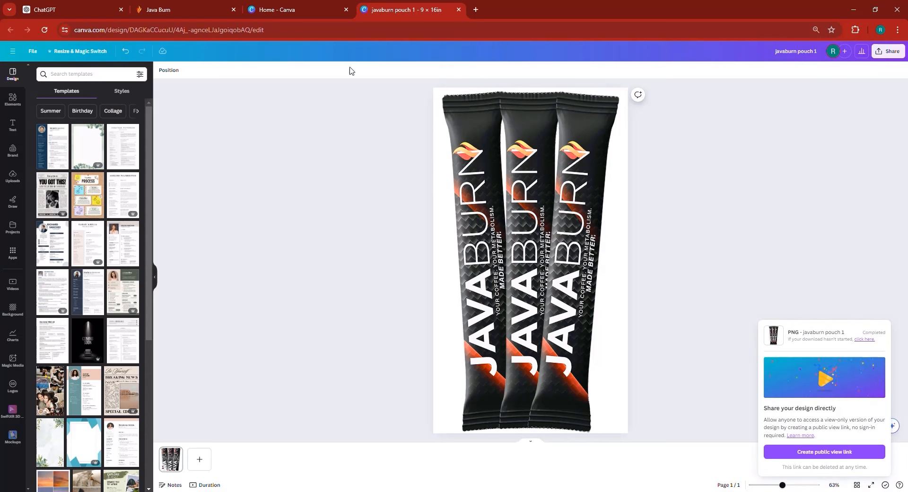
pyautogui.click(459, 11)
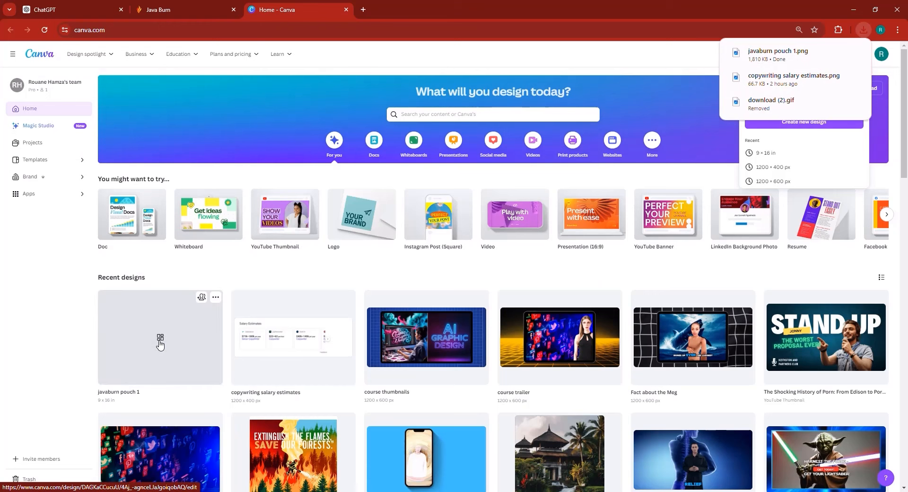
# - Reopen the javaburn pouch 1 design, download it again as a transparent-background PNG and close it
pyautogui.click(160, 344)
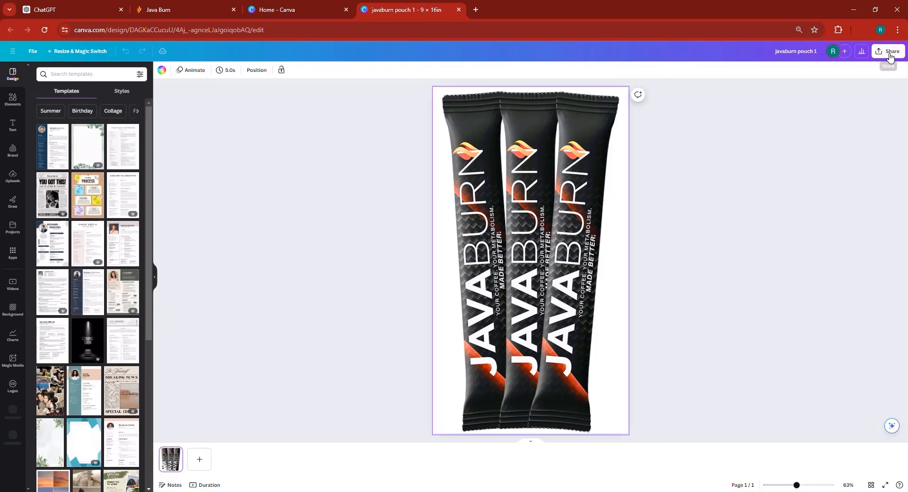
pyautogui.click(888, 52)
pyautogui.click(800, 226)
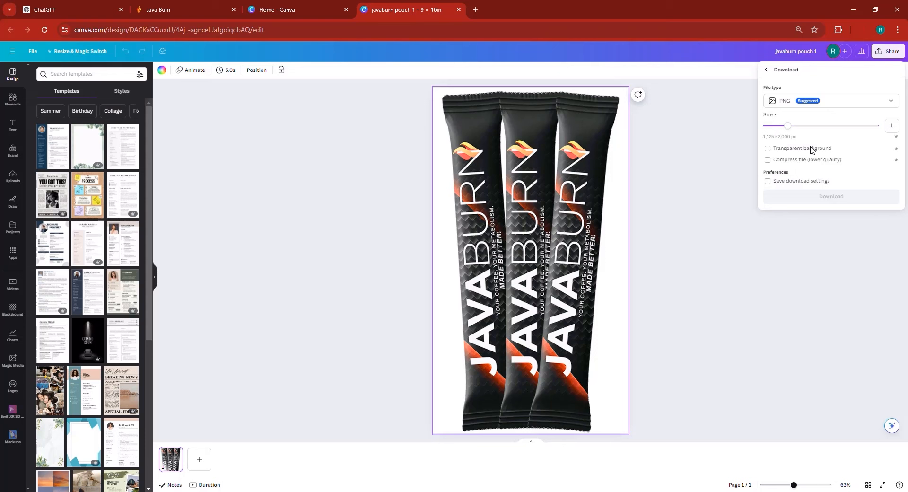
pyautogui.click(811, 150)
pyautogui.click(822, 199)
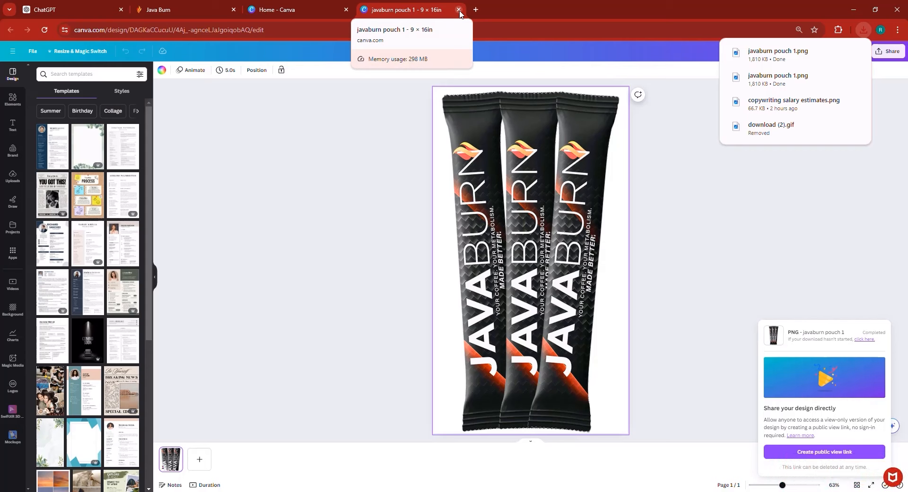
pyautogui.click(458, 10)
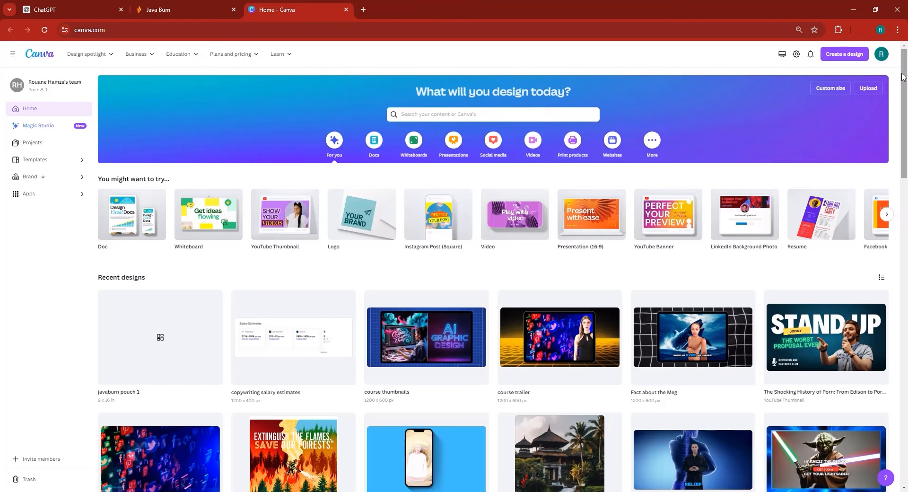
# - Check the pouch image on the Java Burn page and create a new custom-size design of 3 × 5 in
pyautogui.click(845, 56)
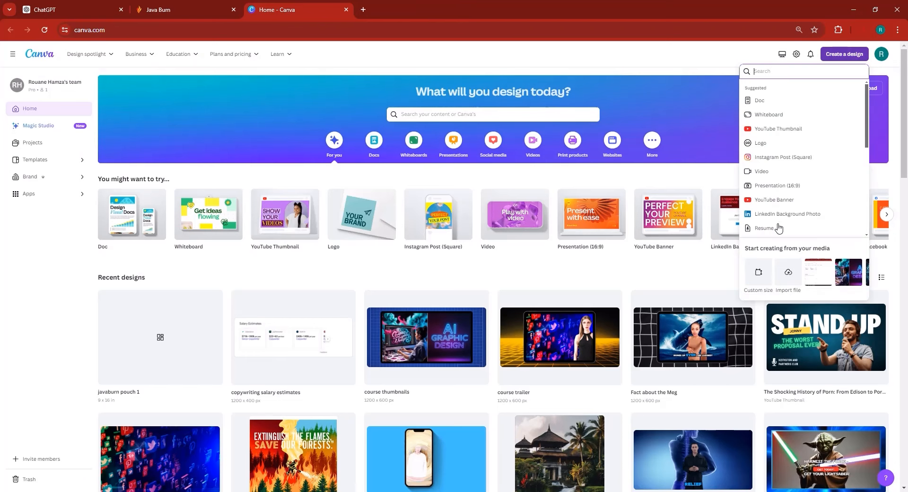
pyautogui.click(757, 273)
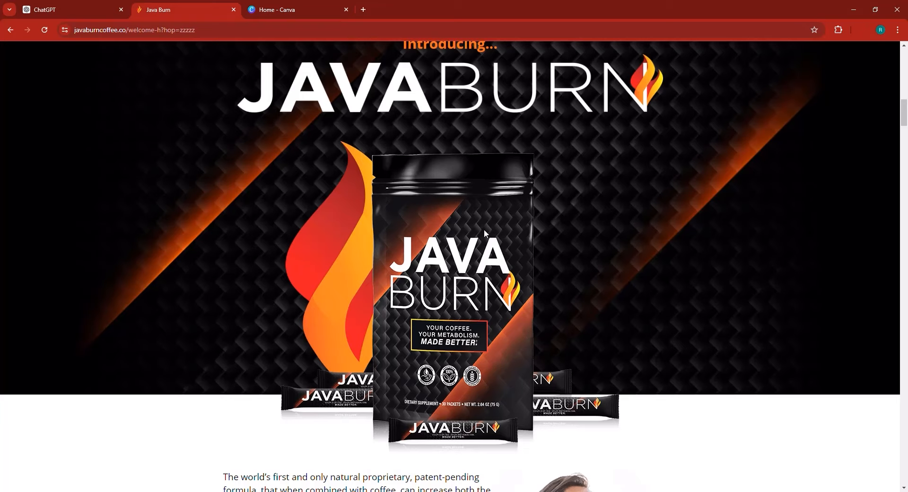
pyautogui.click(320, 6)
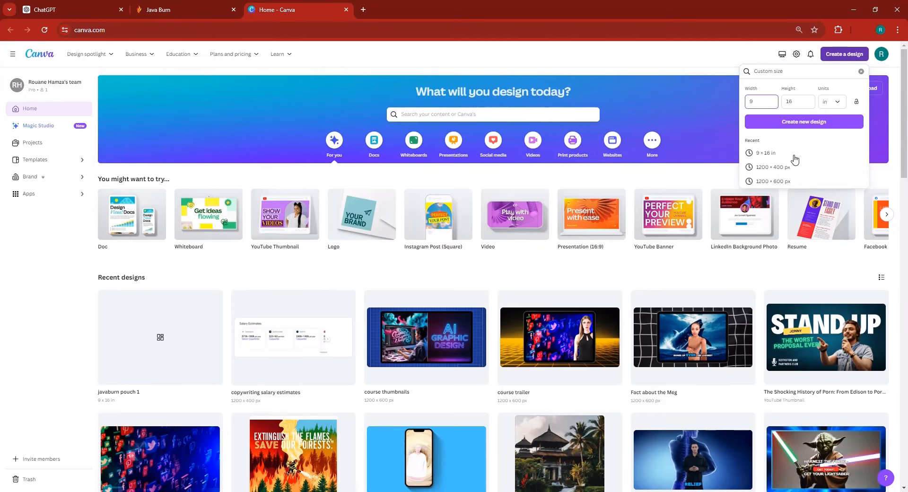
pyautogui.click(757, 100)
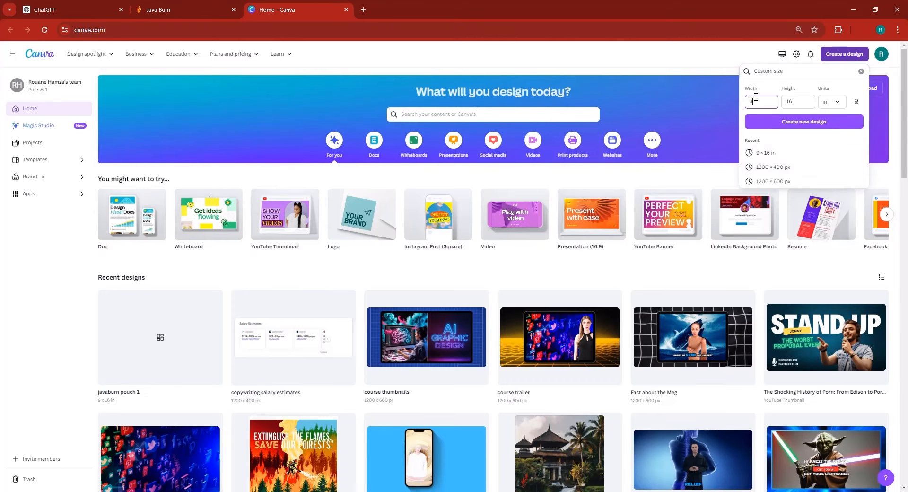
pyautogui.write('3')
pyautogui.click(784, 103)
pyautogui.click(799, 122)
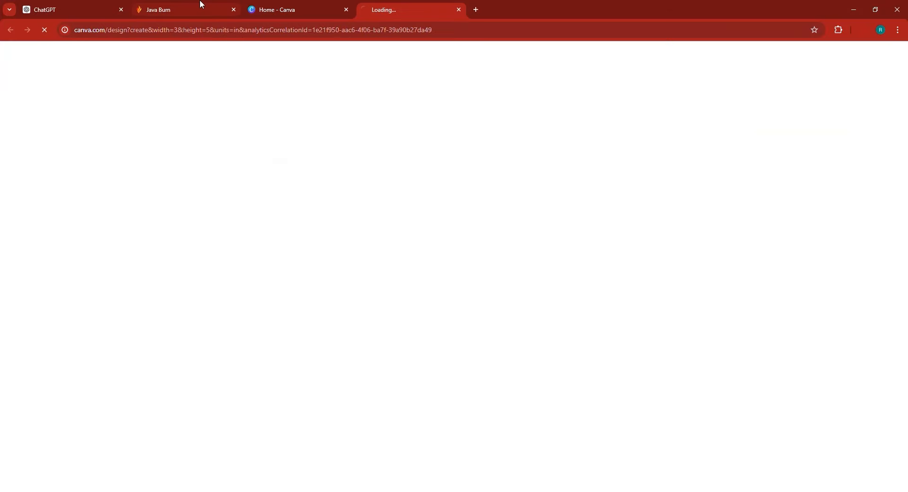
# - Return to the Java Burn page and copy the image of the pouch with the flame and sachets
pyautogui.click(202, 5)
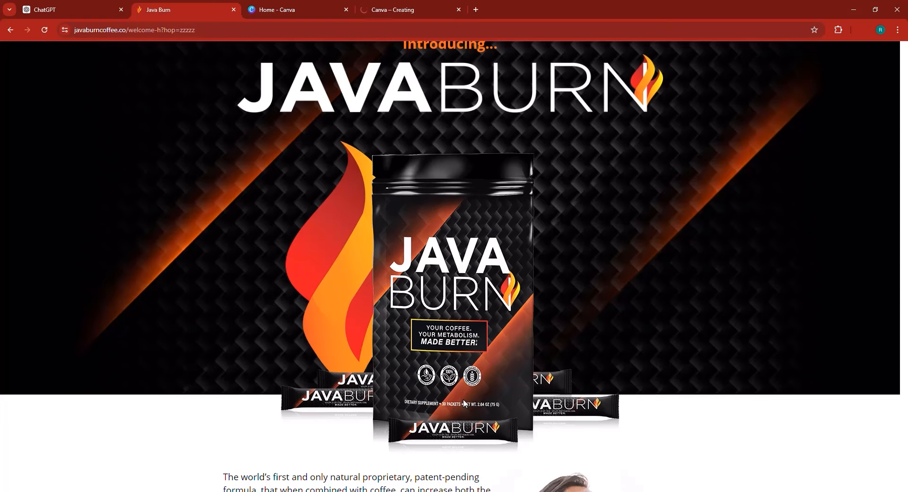
pyautogui.click(307, 6)
pyautogui.click(393, 12)
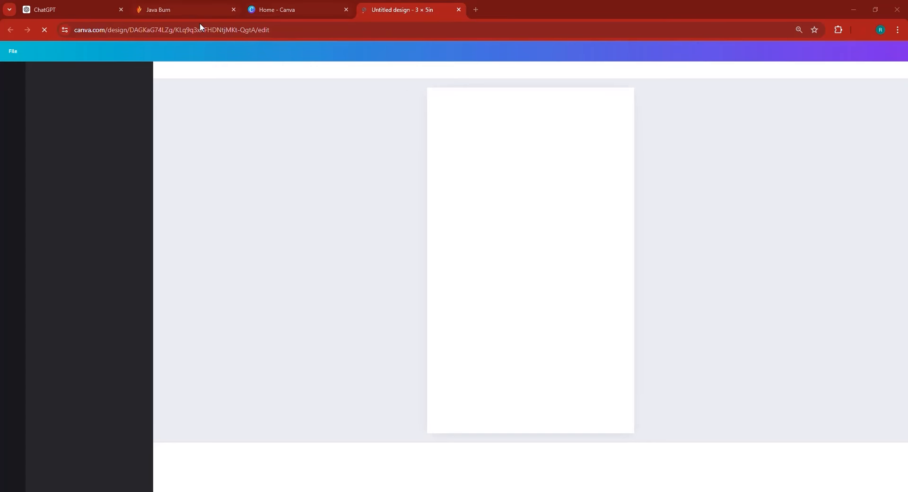
pyautogui.click(198, 11)
pyautogui.rightClick(457, 277)
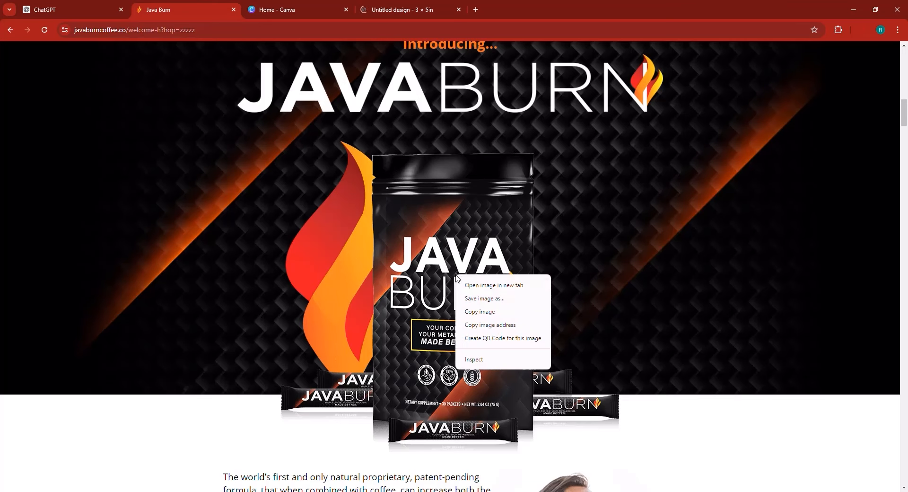
pyautogui.click(474, 312)
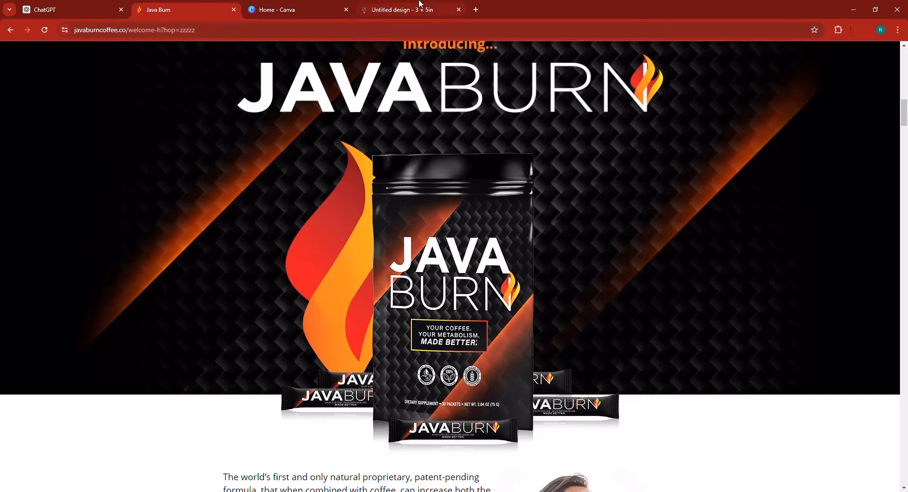
# - Paste the pouch image into the 3 × 5 in design and enlarge it to nearly the full page width
pyautogui.click(401, 9)
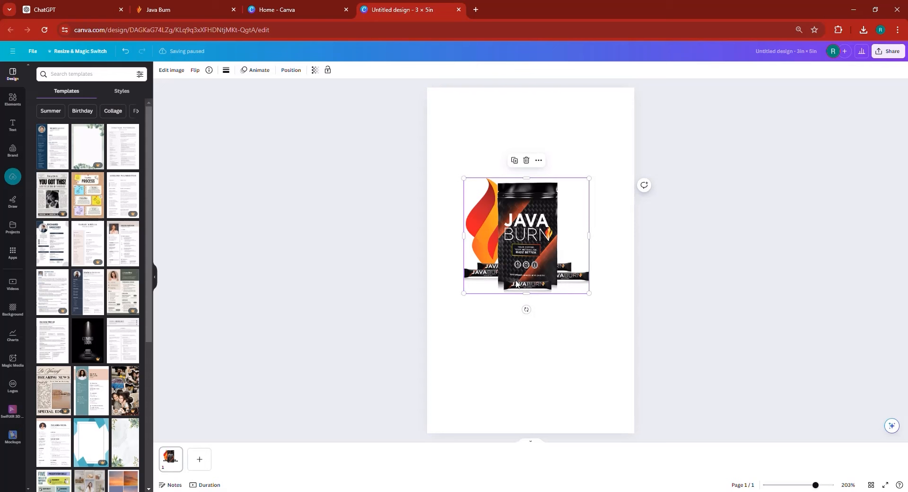
pyautogui.moveTo(496, 234); pyautogui.dragTo(479, 174)
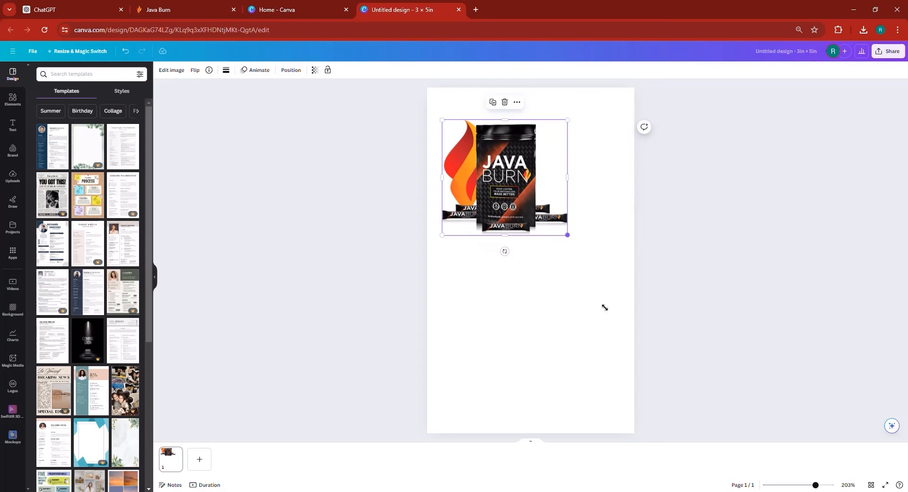
pyautogui.moveTo(567, 234); pyautogui.dragTo(604, 307)
pyautogui.moveTo(536, 300); pyautogui.dragTo(529, 326)
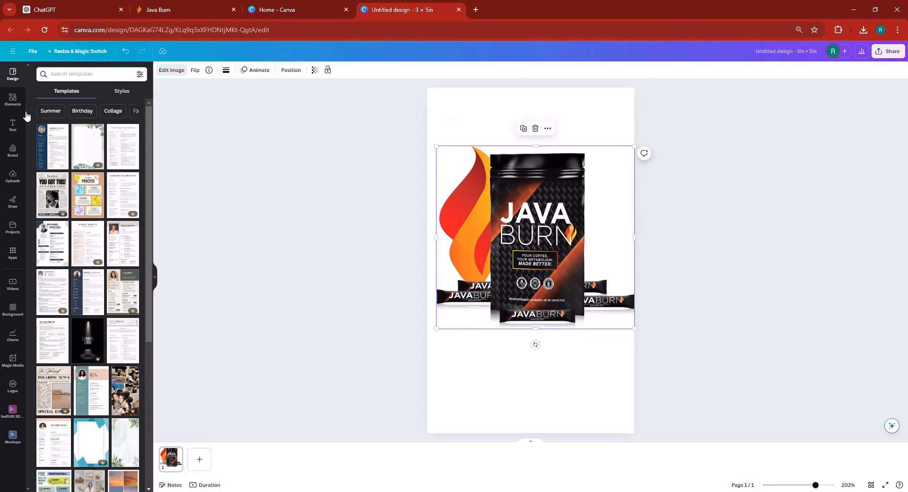
# - Try BG Remover on the pouch image, and delete the image from the page
pyautogui.click(64, 127)
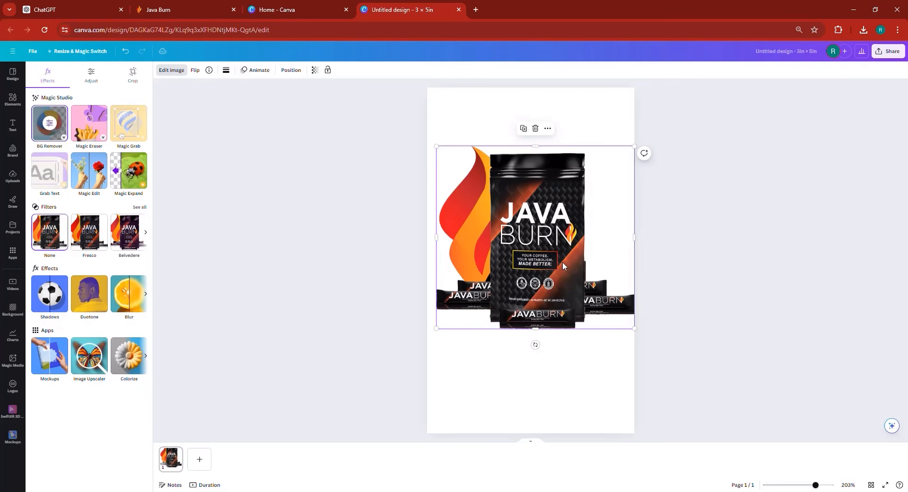
pyautogui.press('Delete')
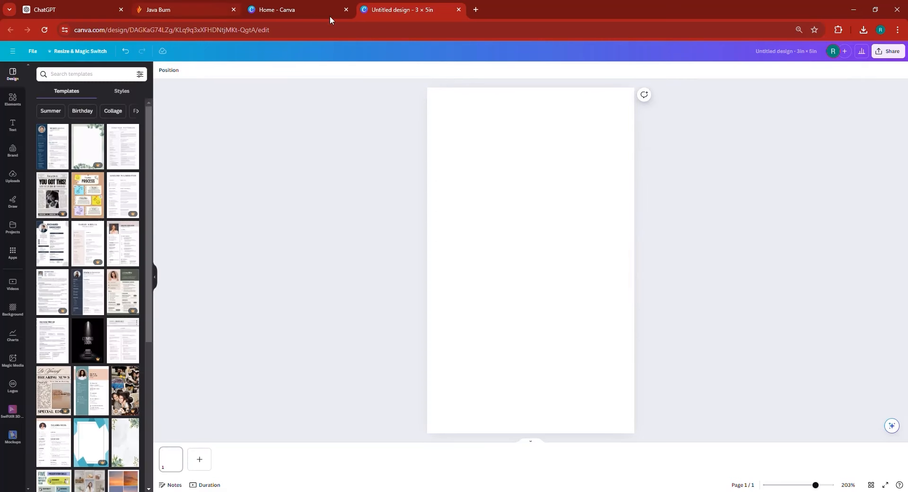
# - Open google.com in a new browser tab
pyautogui.click(476, 10)
pyautogui.write('google.com')
pyautogui.press('Return')
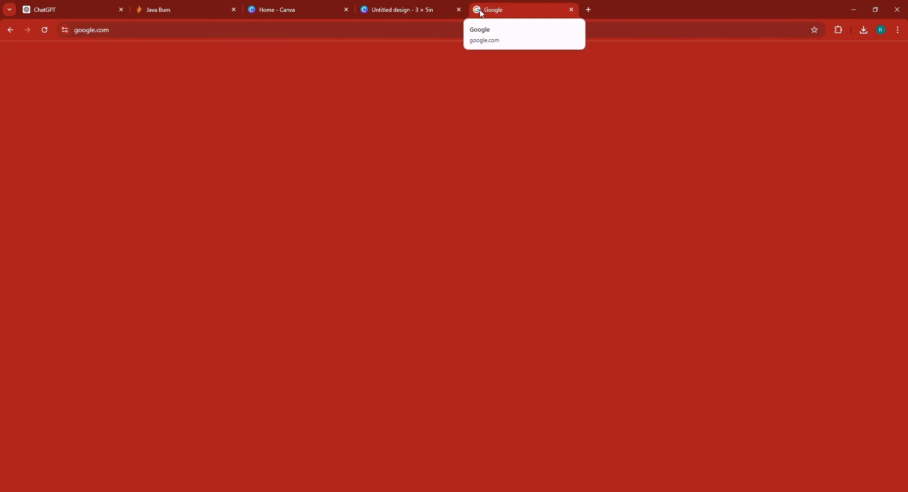
# - Search Google for "javaburn"
pyautogui.write('java')
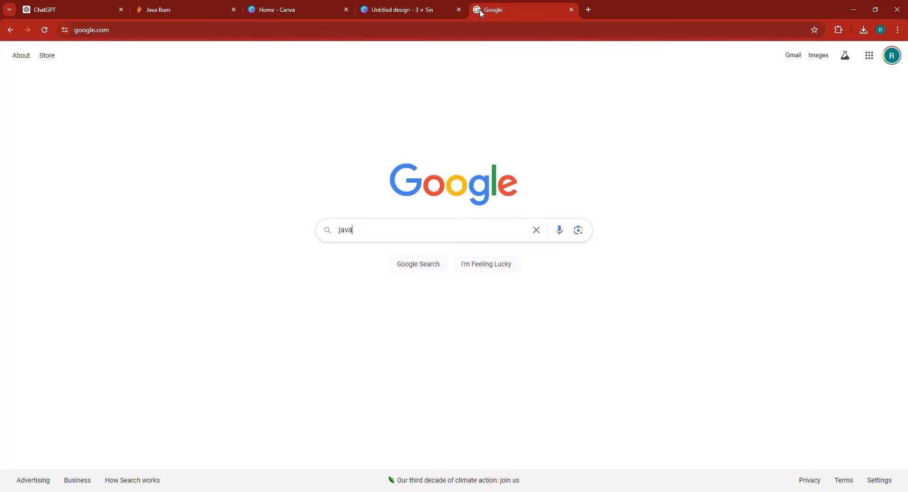
pyautogui.write('burn')
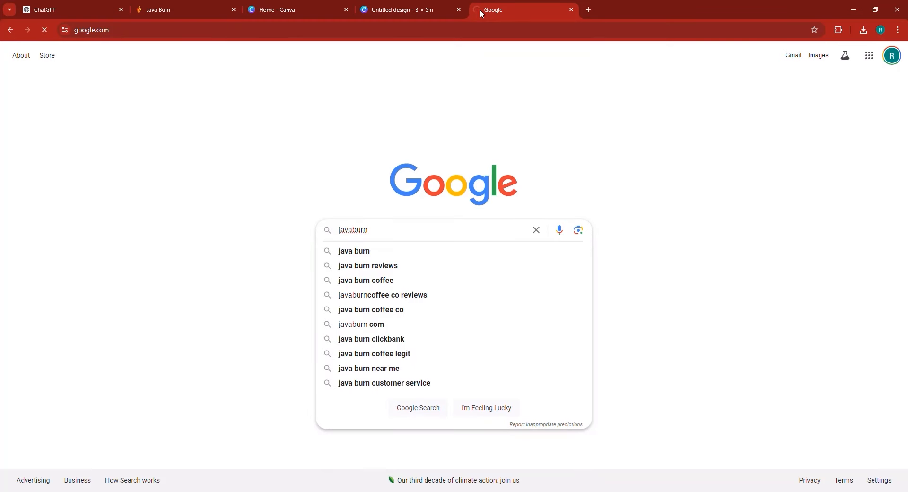
pyautogui.press('Return')
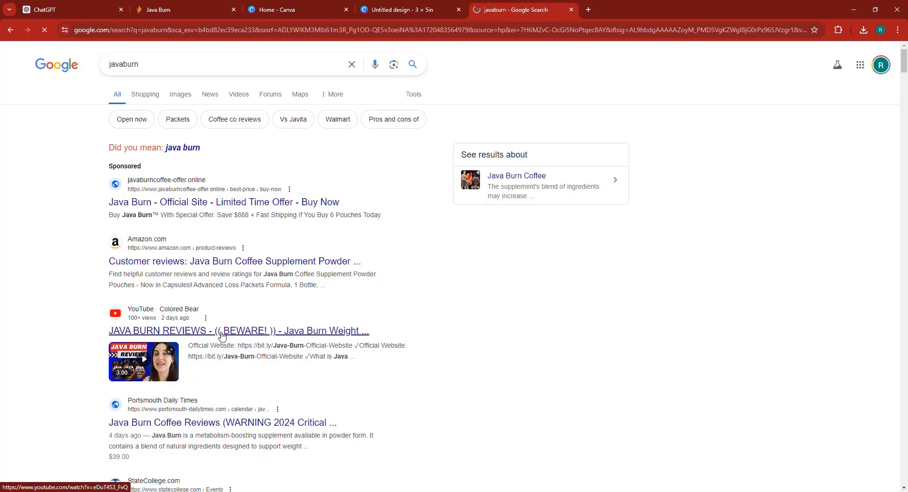
# - Open the "JAVA BURN REVIEWS - (( BEWARE! ))" YouTube result in a new tab, then mute and pause the video
pyautogui.rightClick(256, 334)
pyautogui.click(279, 343)
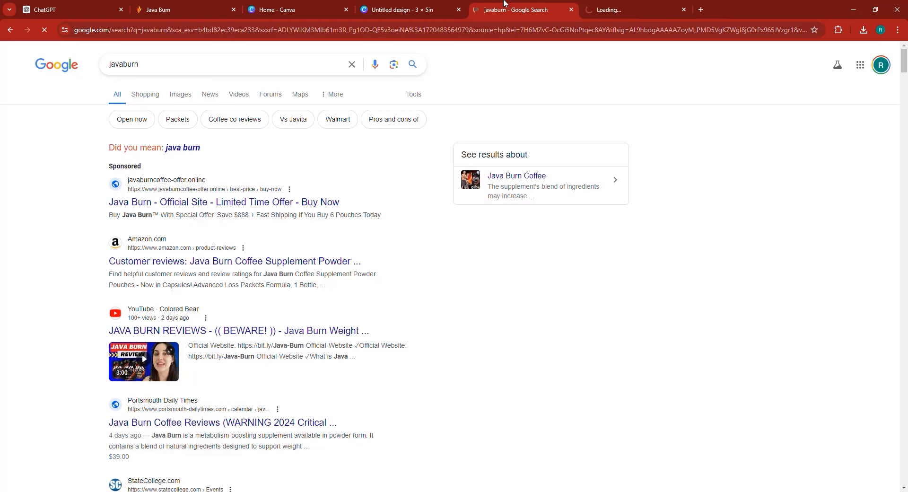
pyautogui.click(617, 3)
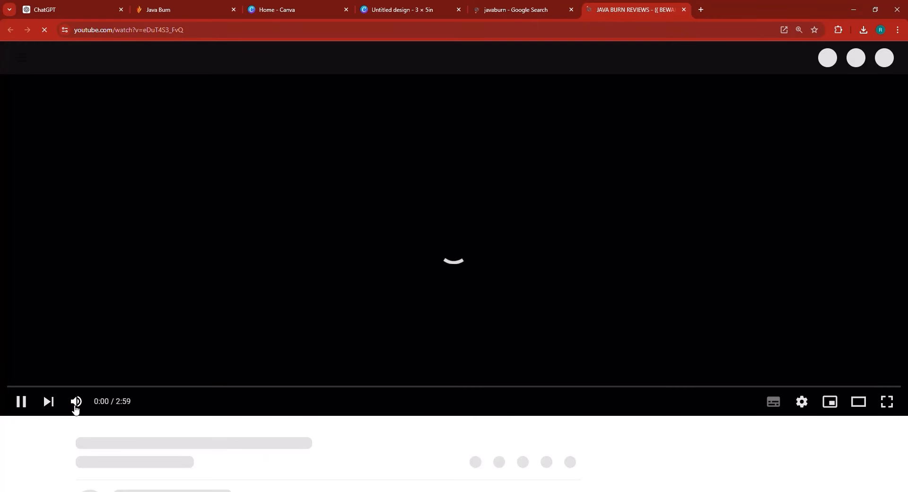
pyautogui.click(76, 402)
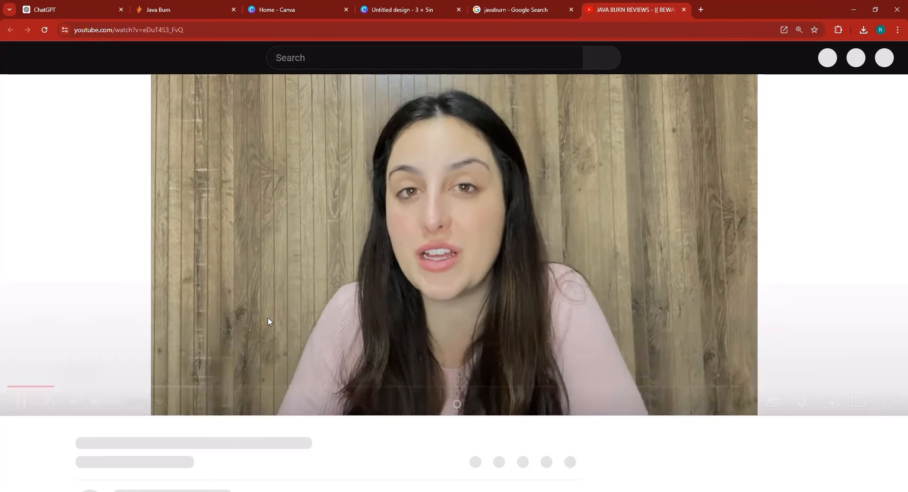
pyautogui.click(268, 242)
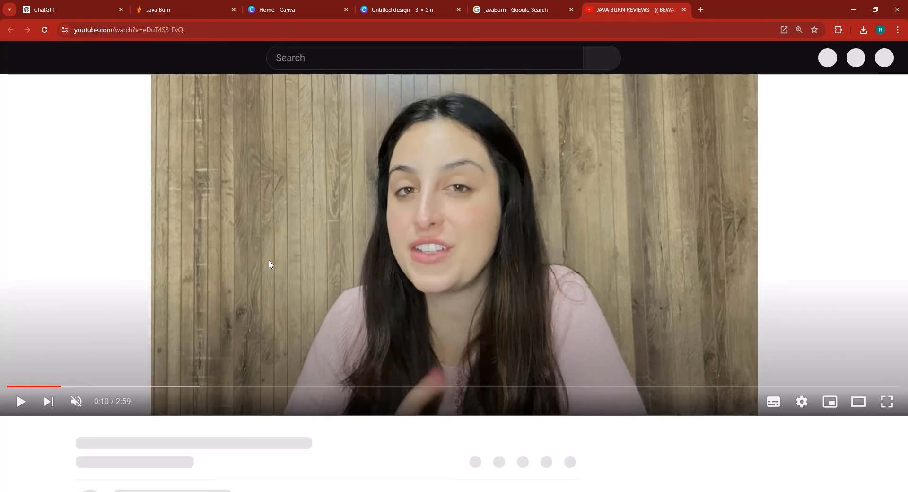
# - Examine the review video's description links and read through its viewer comments
pyautogui.scroll(-2, 105, 475)
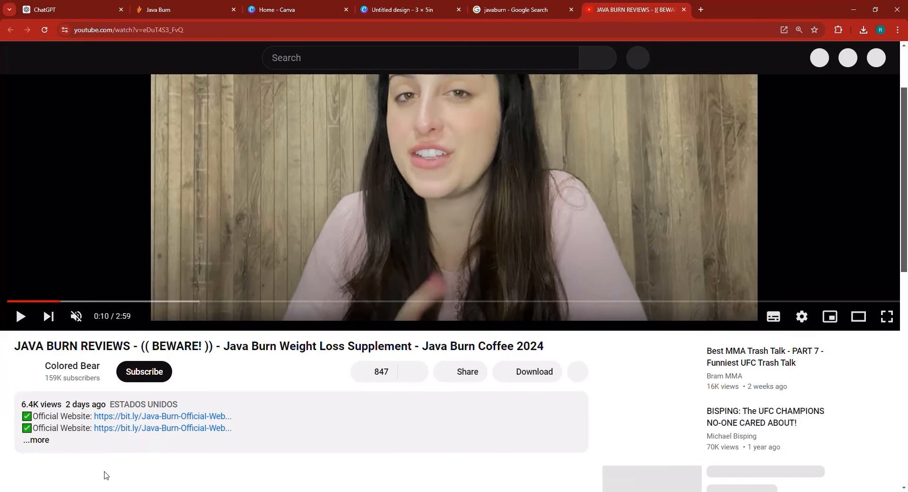
pyautogui.scroll(1, 48, 468)
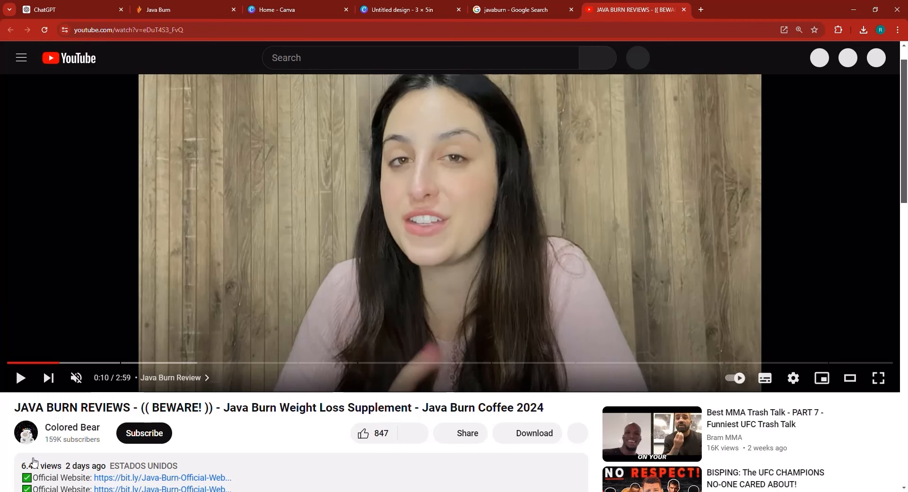
pyautogui.scroll(-1, 49, 468)
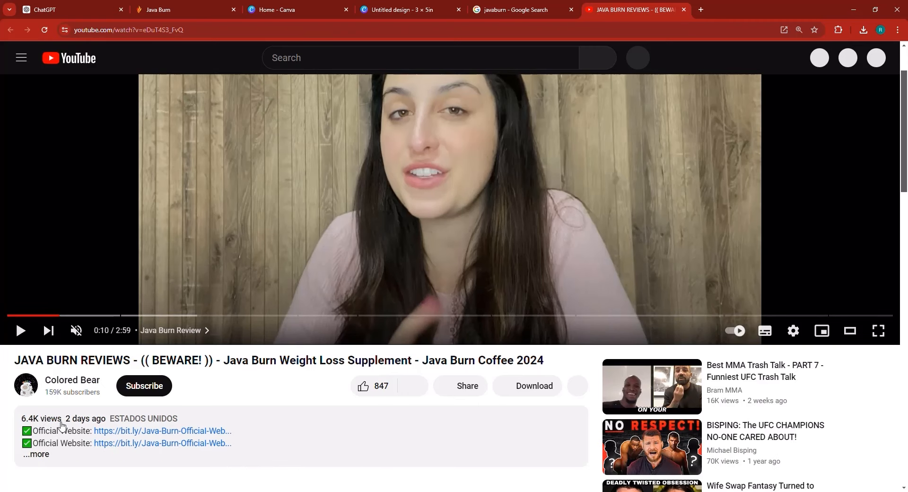
pyautogui.scroll(-3, 80, 440)
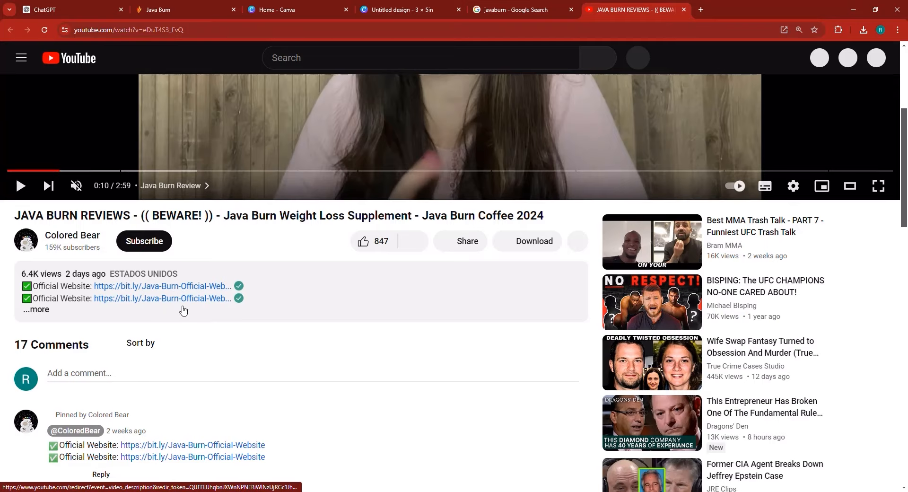
pyautogui.scroll(-2, 182, 310)
pyautogui.scroll(-2, 184, 313)
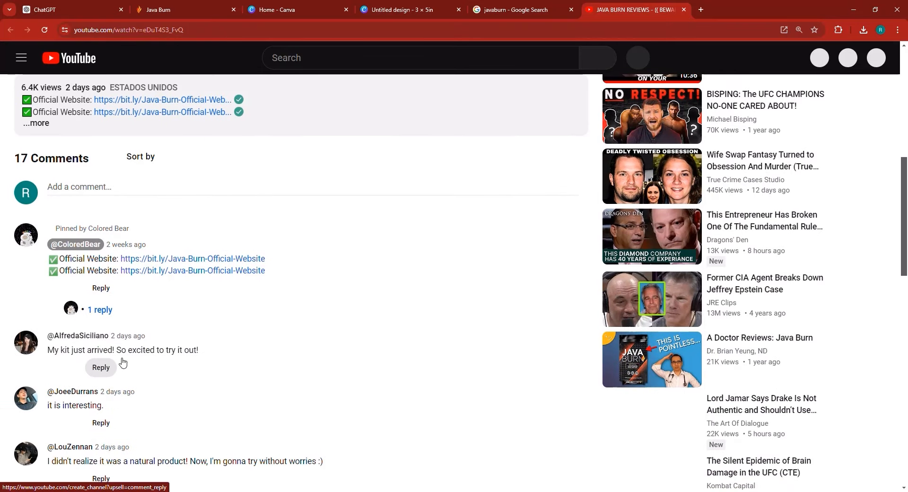
pyautogui.scroll(-1, 161, 365)
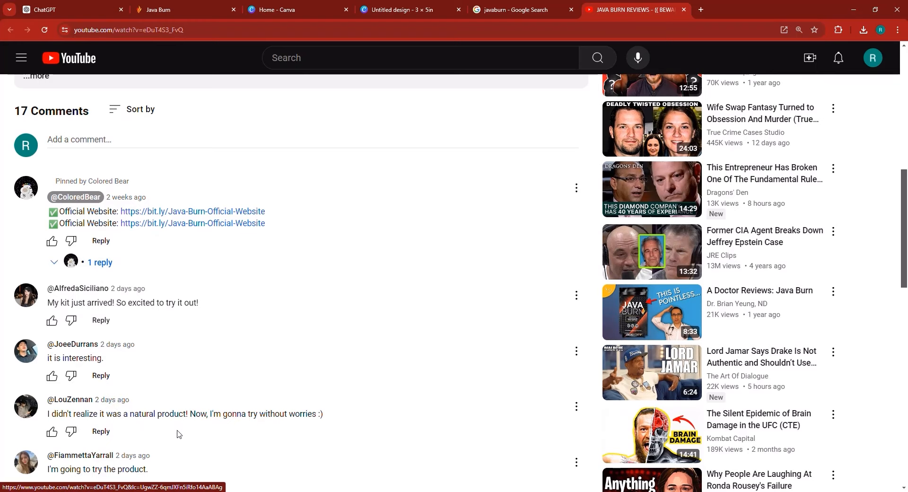
pyautogui.scroll(-1, 198, 402)
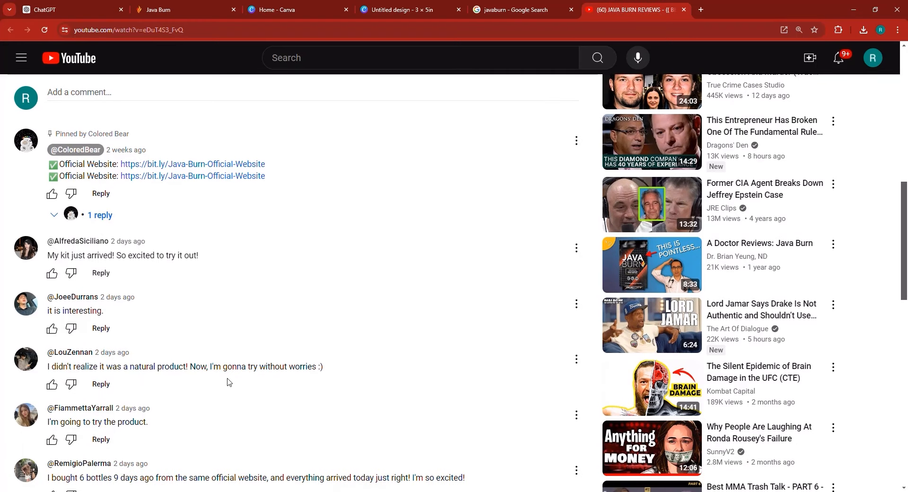
pyautogui.scroll(-1, 217, 386)
pyautogui.scroll(-7, 142, 385)
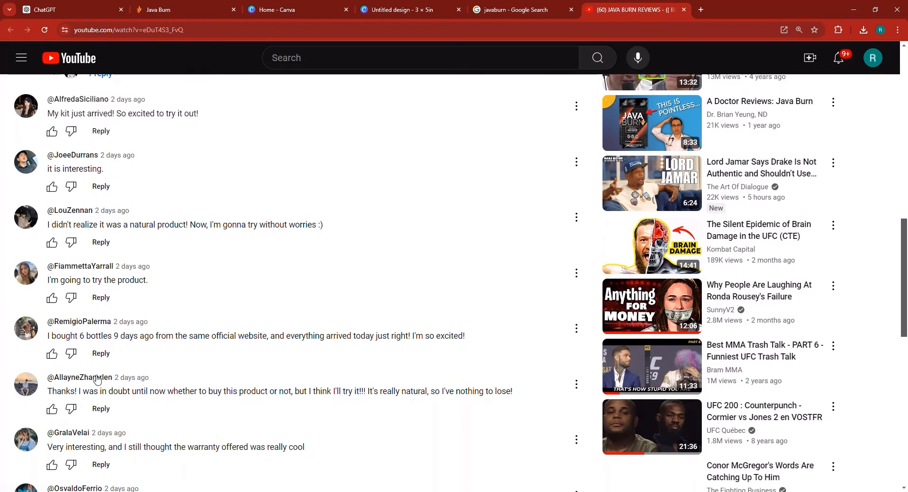
pyautogui.scroll(-3, 158, 381)
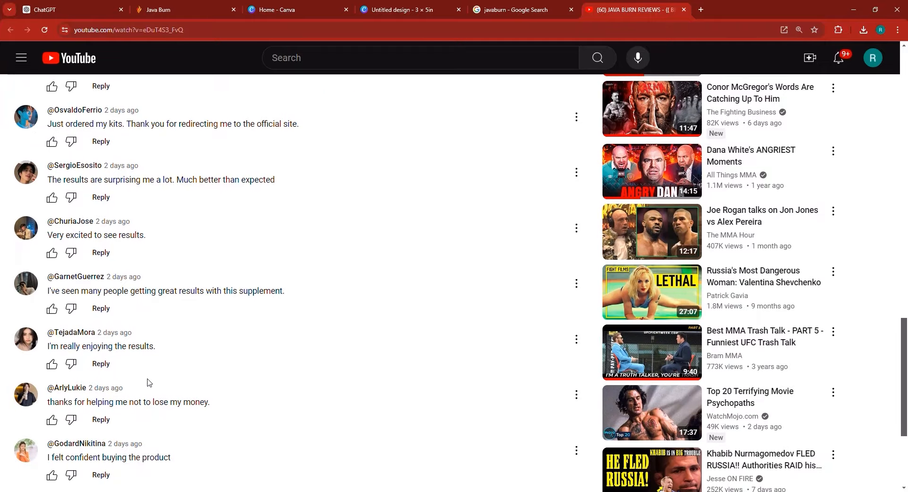
pyautogui.scroll(-3, 137, 358)
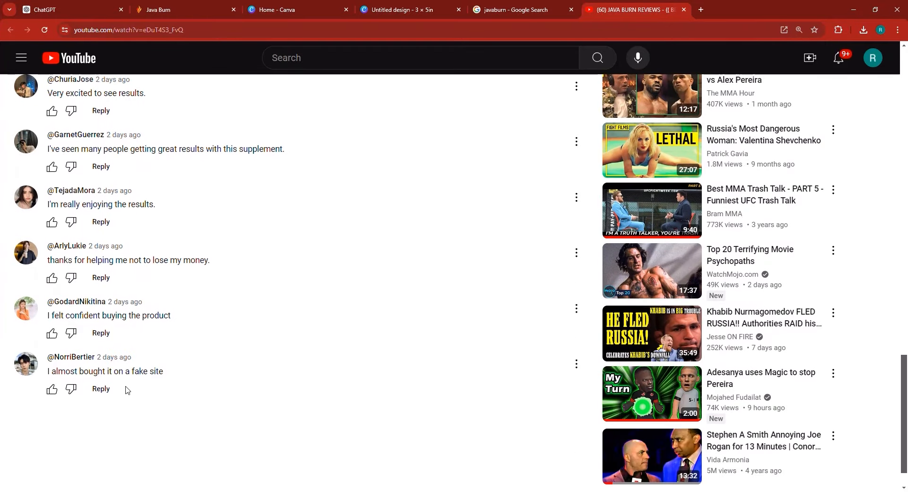
pyautogui.scroll(7, 127, 390)
pyautogui.scroll(-6, 137, 399)
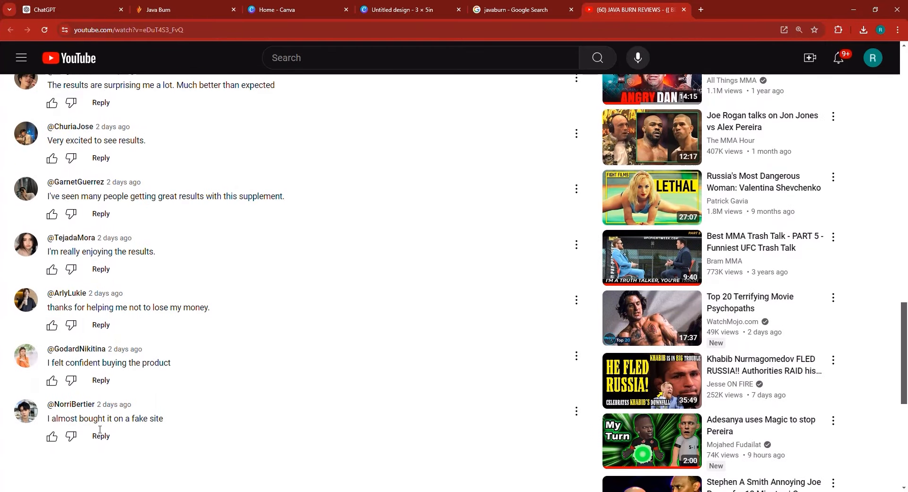
pyautogui.scroll(7, 160, 420)
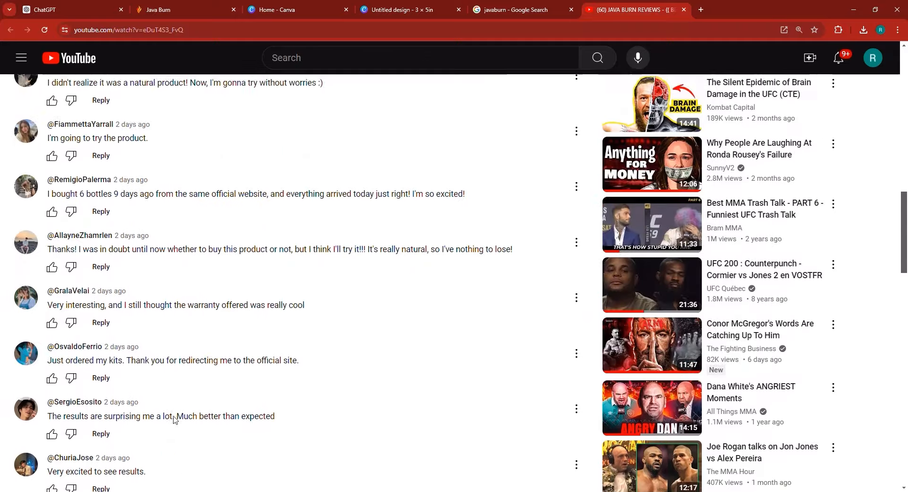
pyautogui.scroll(14, 175, 419)
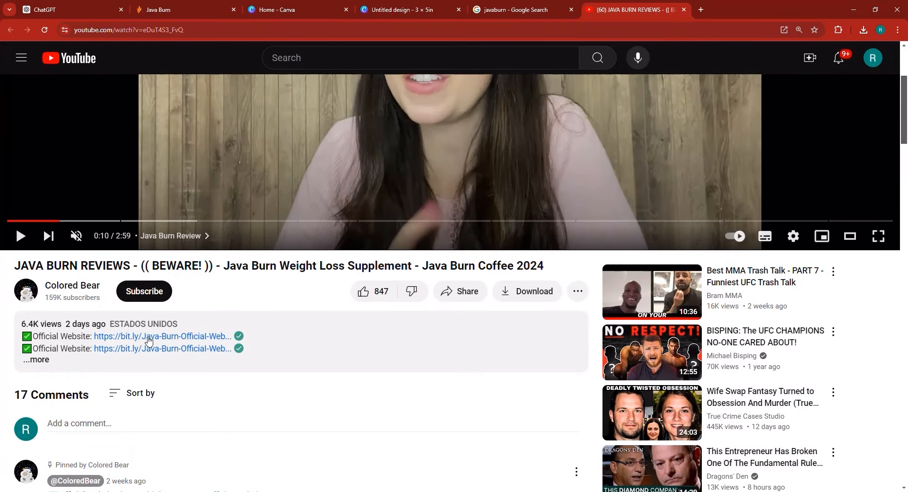
# - Check the review video's view count and publication date, and highlight its title to examine the wording
pyautogui.scroll(2, 227, 354)
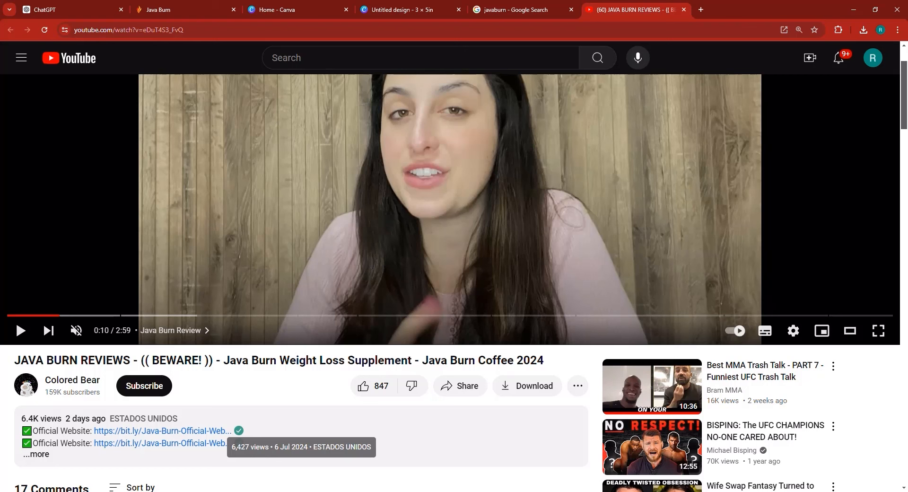
pyautogui.tripleClick(188, 359)
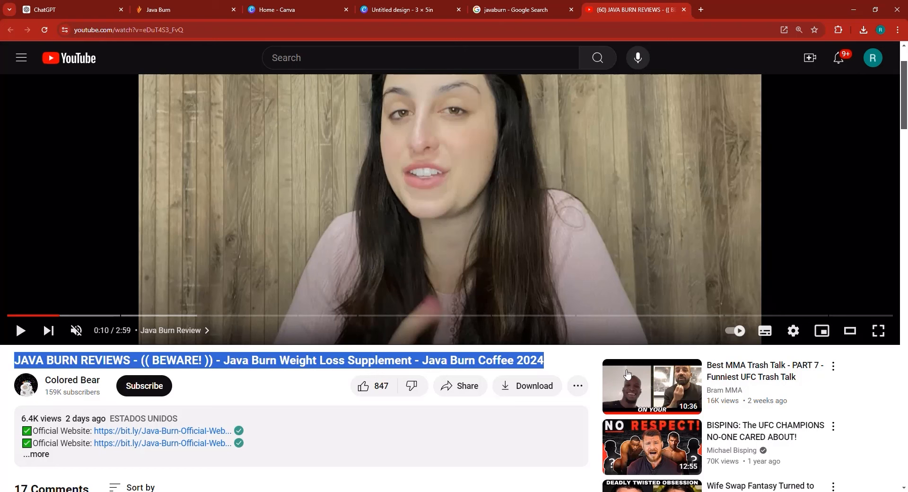
pyautogui.click(271, 362)
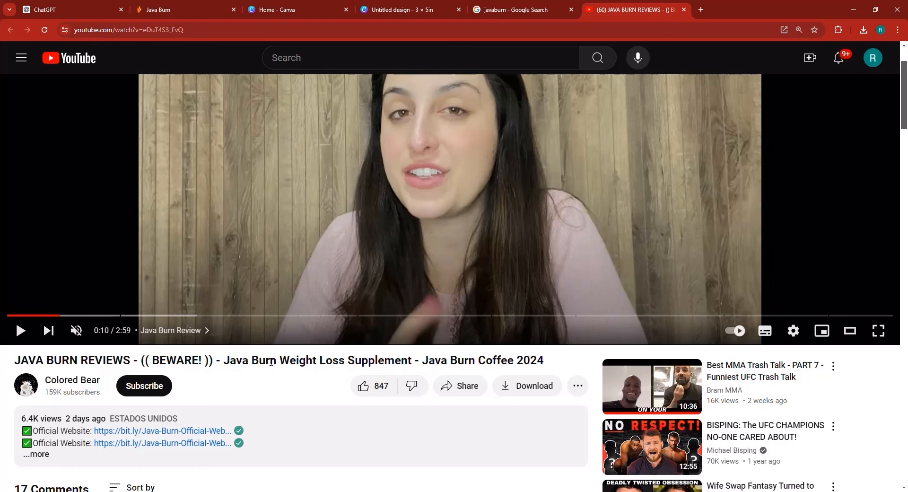
pyautogui.scroll(2, 271, 362)
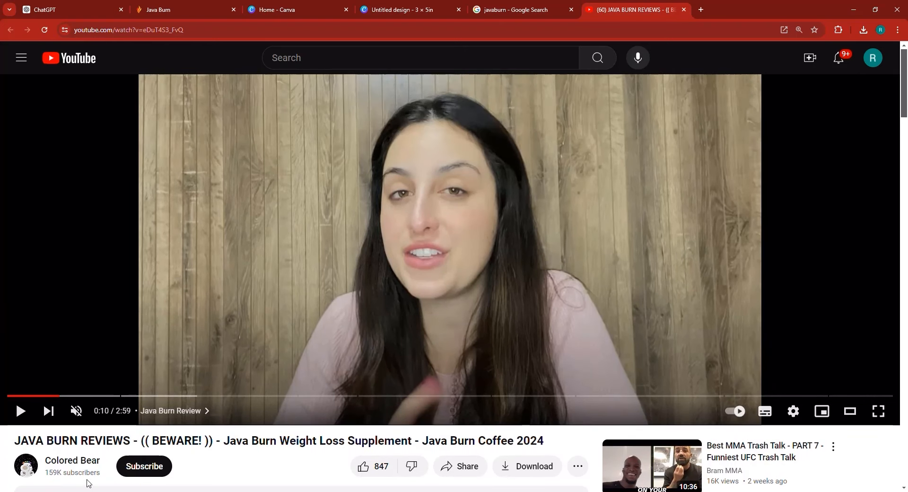
# - Open the Colored Bear channel's video list and examine the titles and thumbnails of its latest product reviews
pyautogui.click(88, 464)
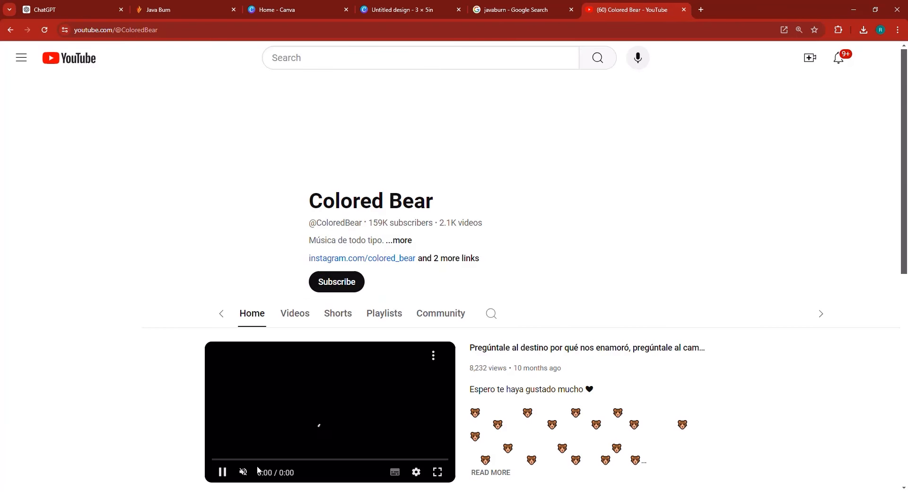
pyautogui.click(265, 316)
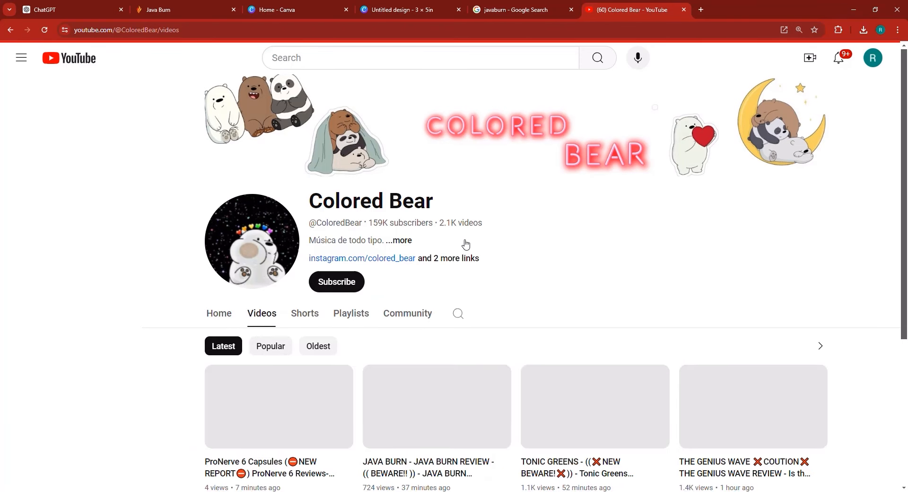
pyautogui.scroll(-1, 466, 244)
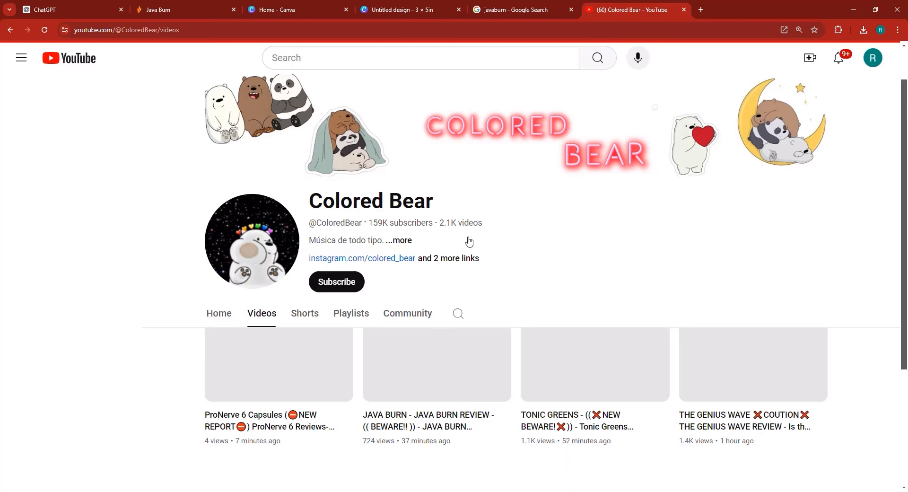
pyautogui.scroll(1, 839, 249)
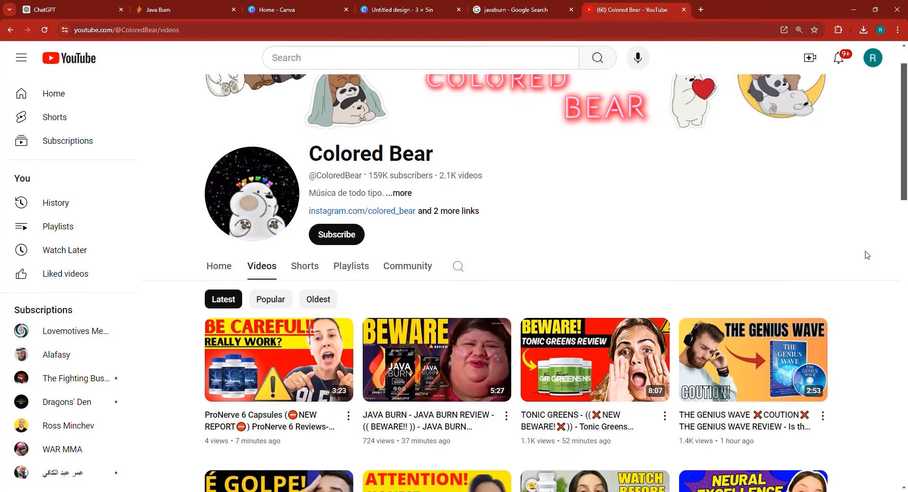
pyautogui.scroll(-4, 866, 255)
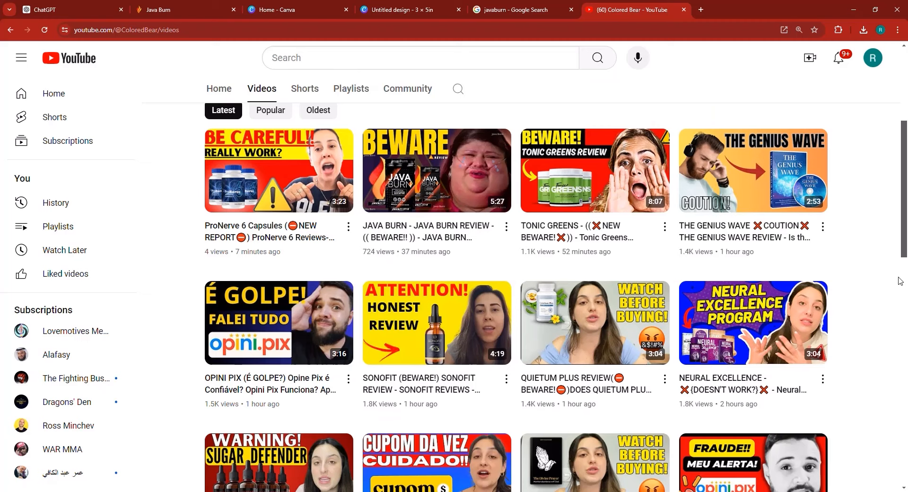
pyautogui.scroll(-3, 882, 261)
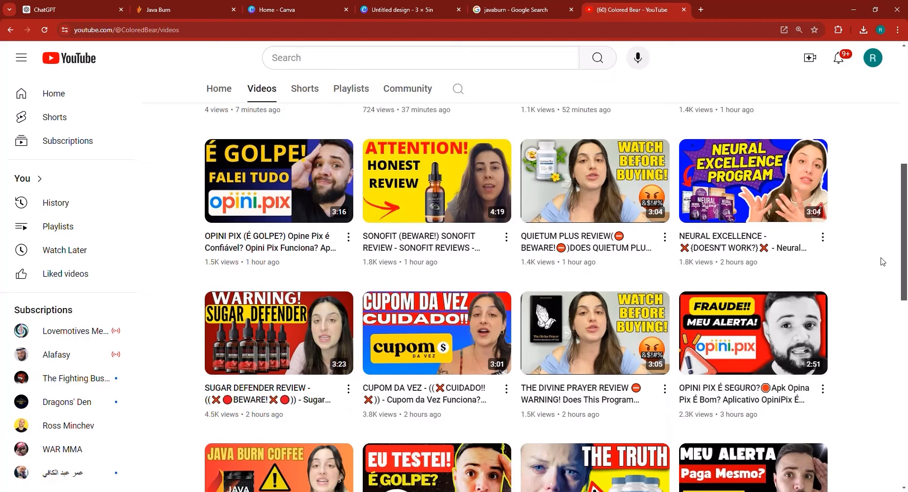
pyautogui.moveTo(823, 336)
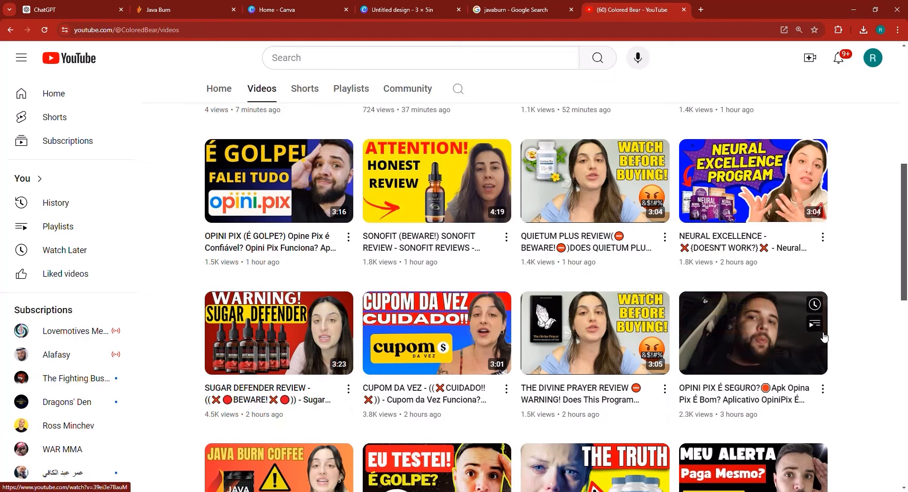
pyautogui.scroll(-1, 906, 234)
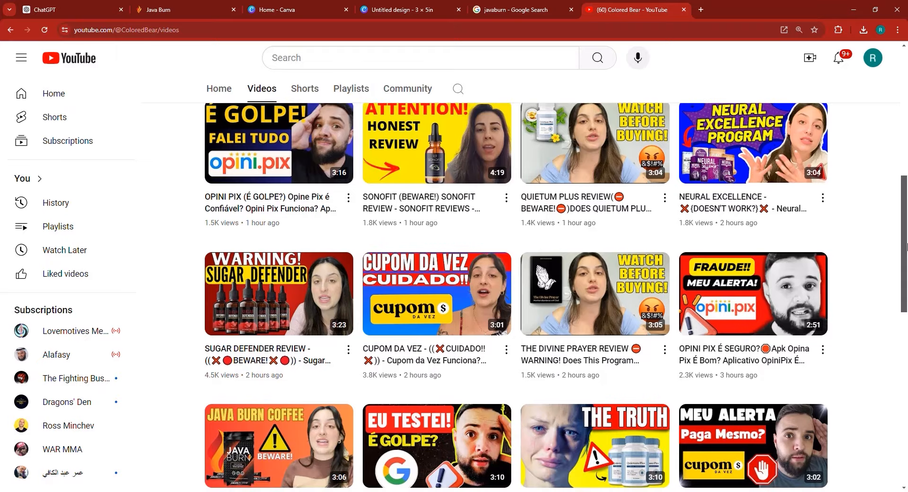
# - Close the YouTube and old search results tabs, and search Google for "javaburn" in a new tab
pyautogui.hotkey('ctrl', 'w')
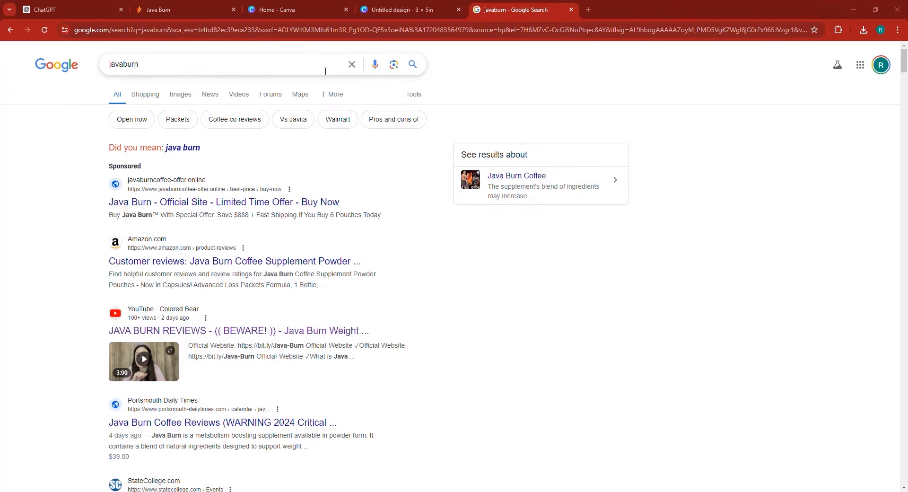
pyautogui.click(571, 11)
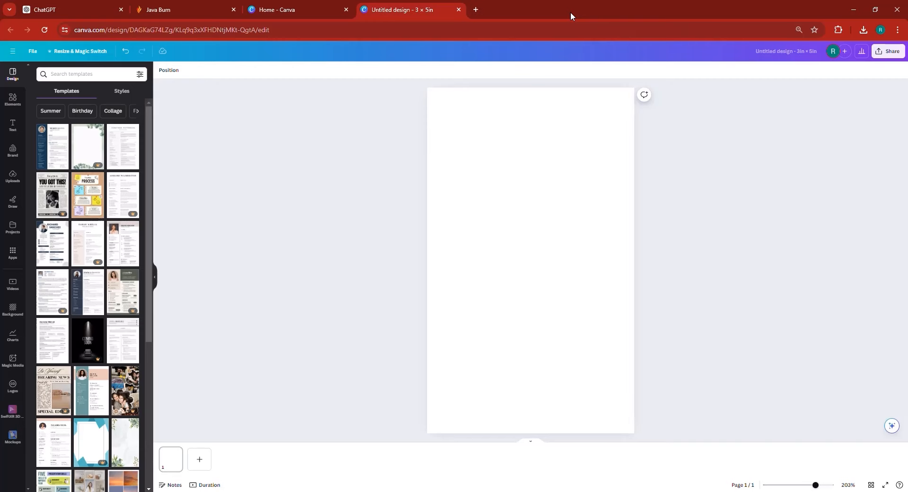
pyautogui.click(478, 12)
pyautogui.write('google.com')
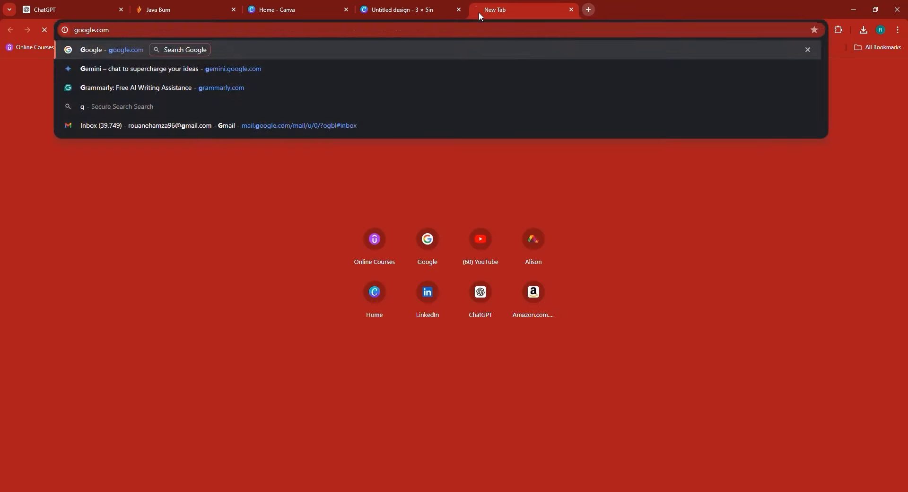
pyautogui.press('Return')
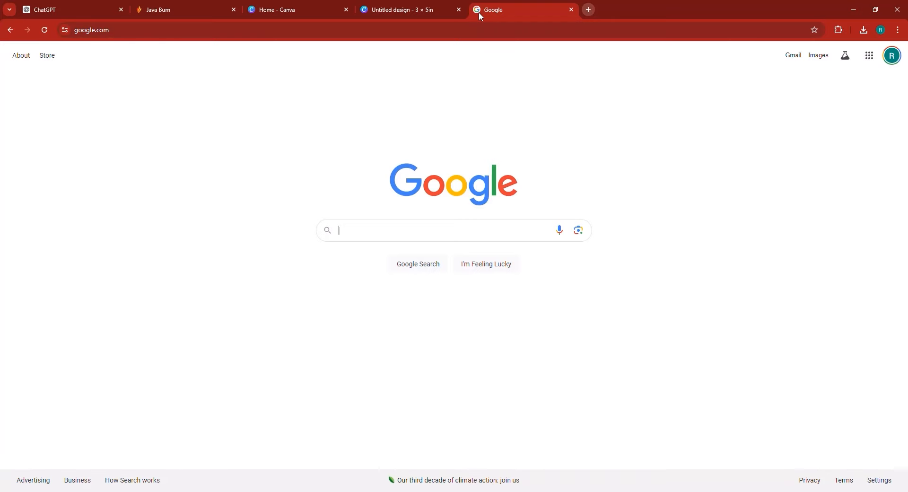
pyautogui.write('javaburn')
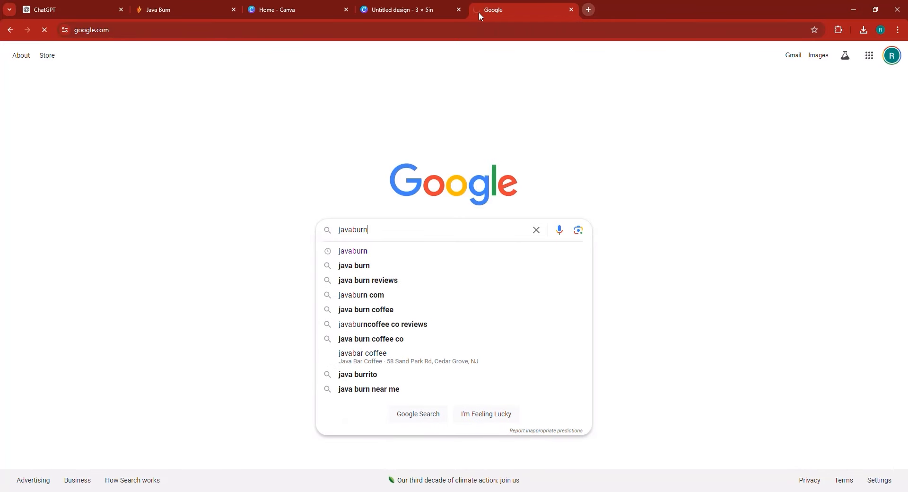
pyautogui.press('Return')
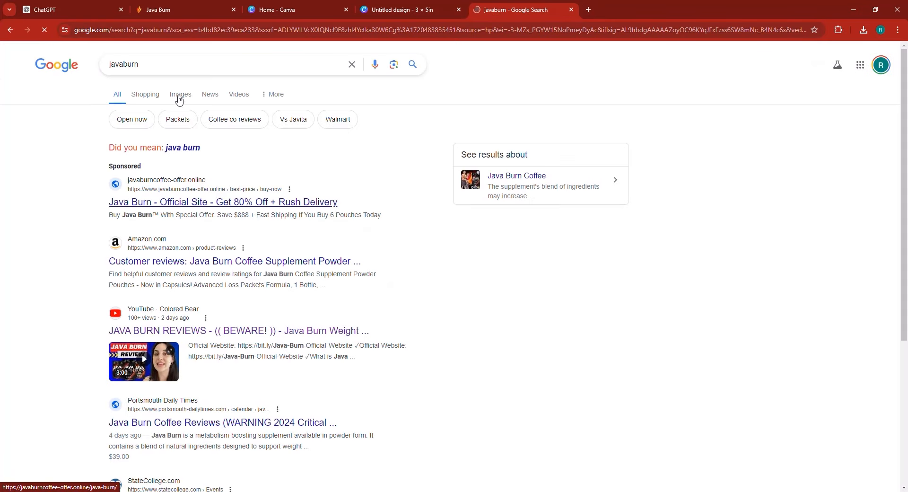
# - Browse the image results for the product and copy the OCNJ Daily picture of the single Java Burn pouch
pyautogui.click(179, 95)
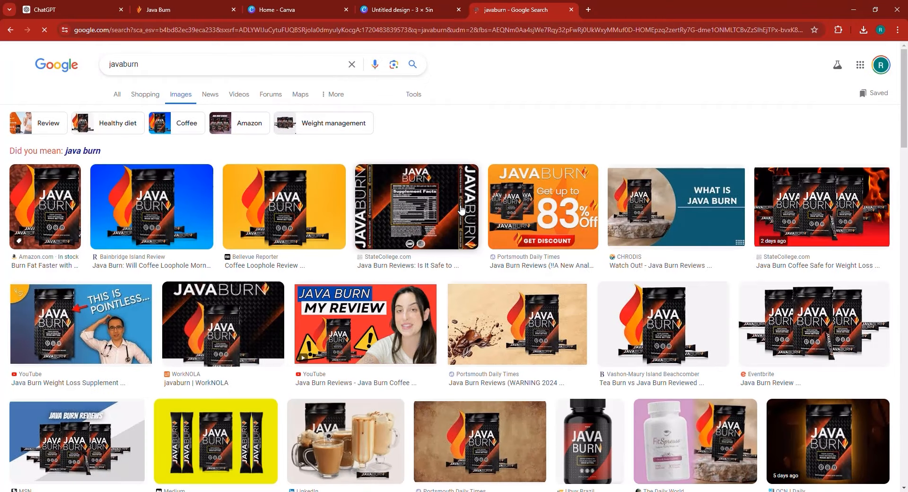
pyautogui.scroll(-2, 470, 209)
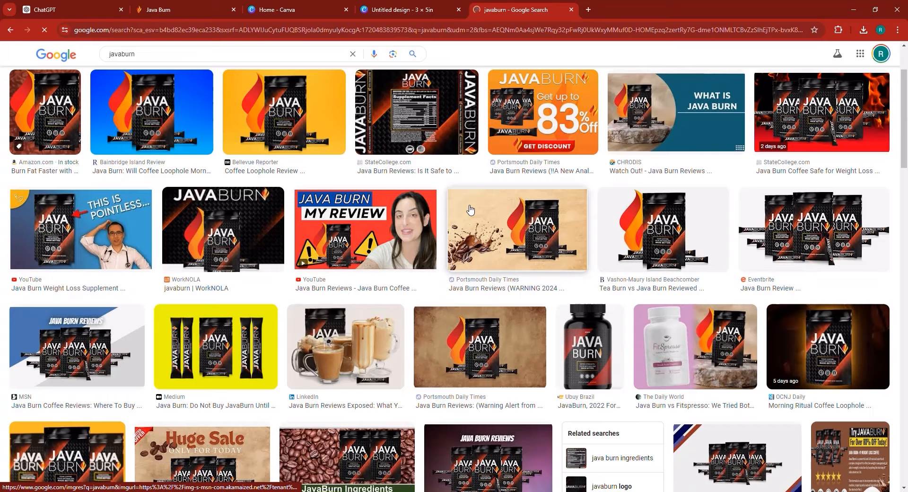
pyautogui.scroll(-3, 469, 209)
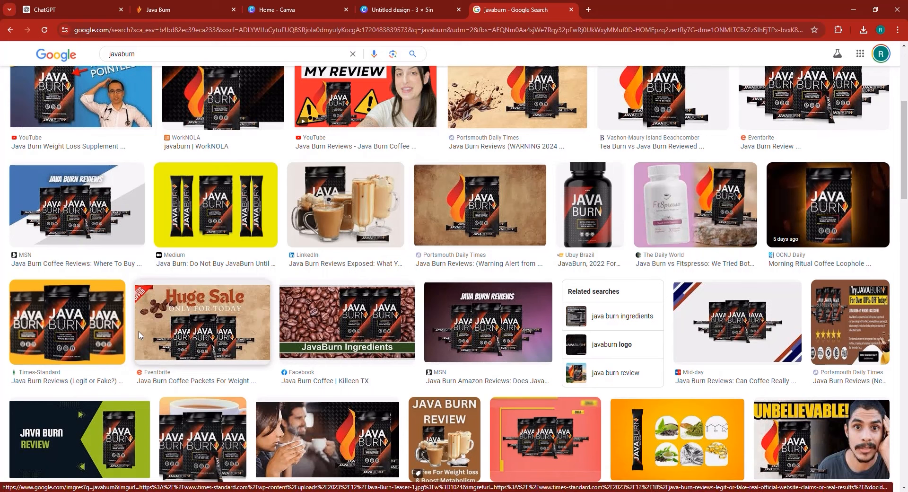
pyautogui.click(823, 213)
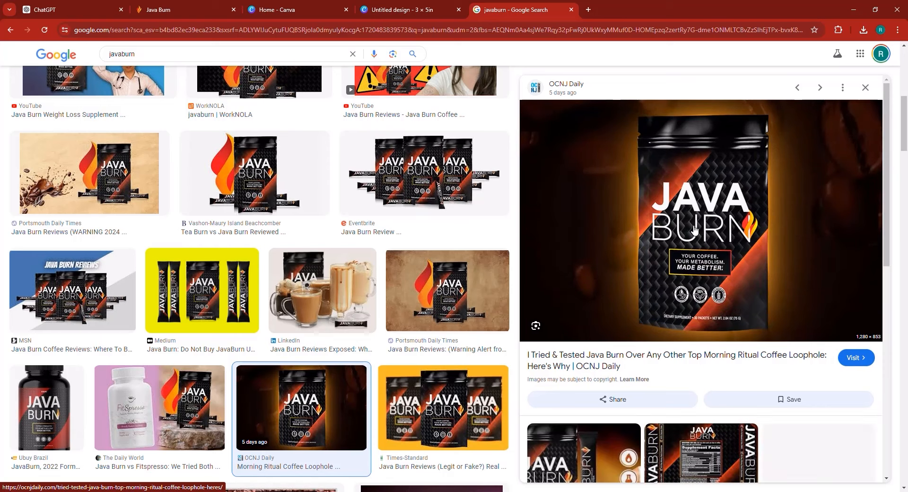
pyautogui.rightClick(693, 229)
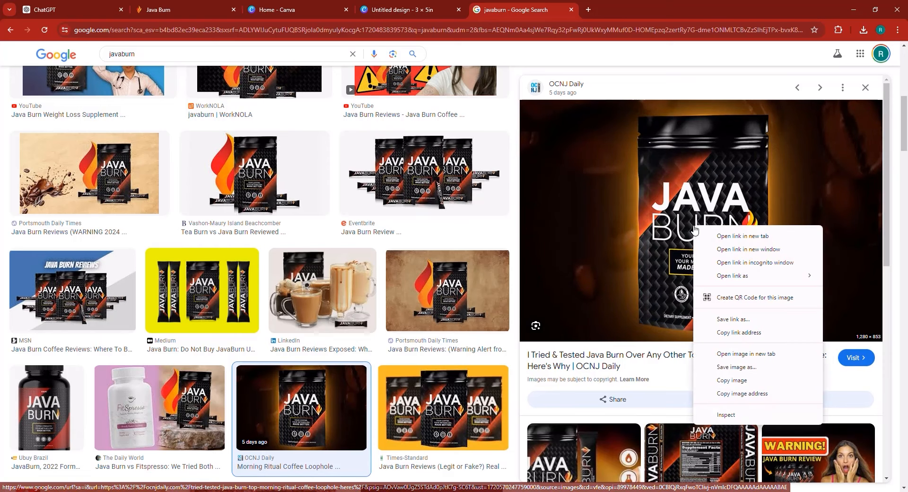
pyautogui.click(736, 378)
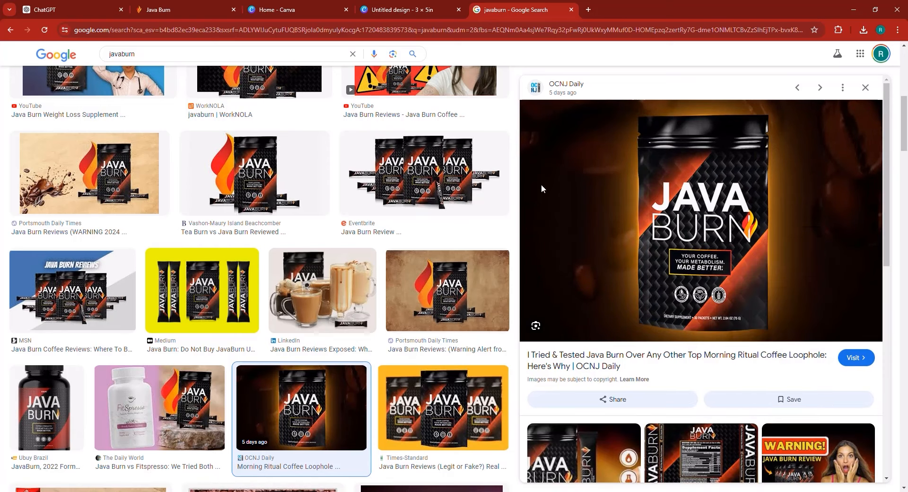
# - Paste the copied pouch image onto the blank 3 × 5 in Canva design and remove its background
pyautogui.click(400, 10)
pyautogui.click(457, 244)
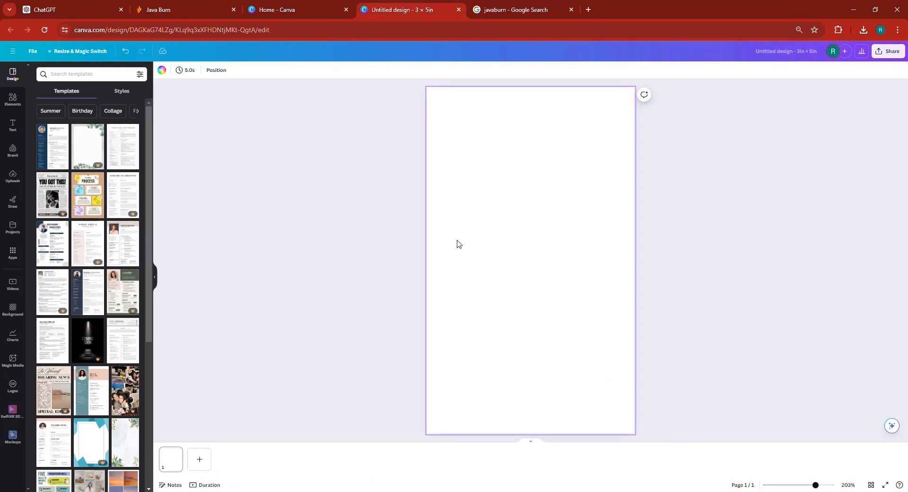
pyautogui.hotkey('ctrl', 'v')
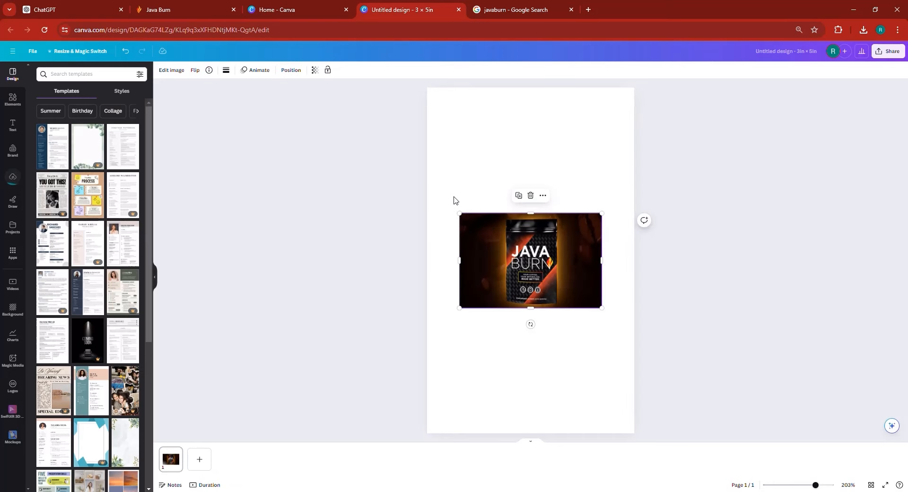
pyautogui.click(178, 72)
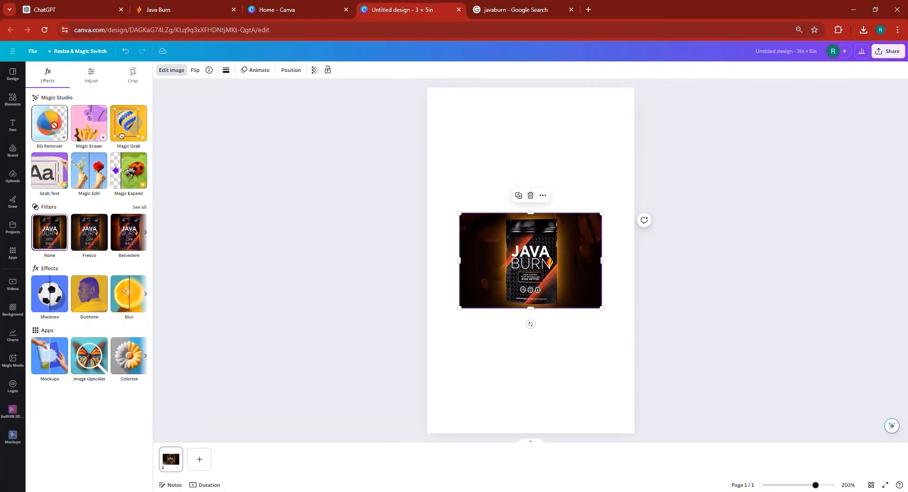
pyautogui.click(55, 128)
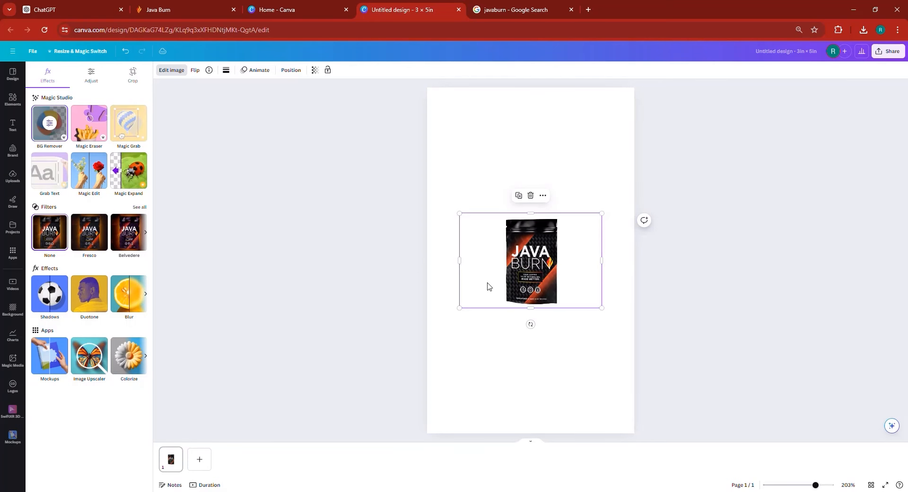
# - Enlarge the pouch image until the pouch nearly fills the page, and centre it on the page
pyautogui.moveTo(244, 116); pyautogui.dragTo(227, 95)
pyautogui.moveTo(498, 262); pyautogui.dragTo(594, 344)
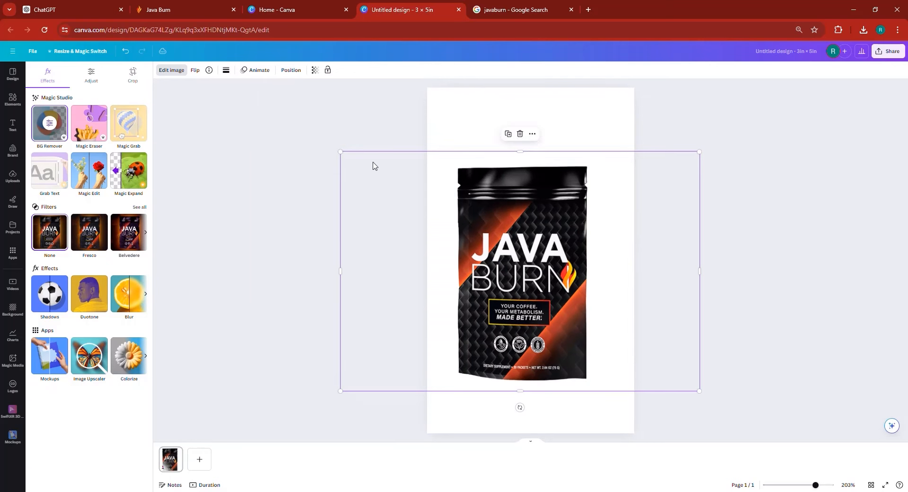
pyautogui.moveTo(443, 239)
pyautogui.mouseDown()
pyautogui.moveTo(515, 255)
pyautogui.moveTo(505, 259)
pyautogui.mouseUp()
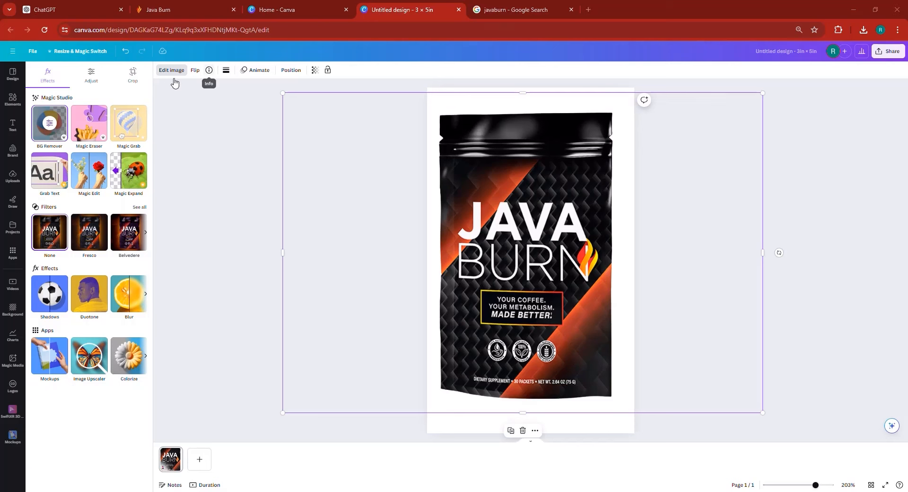
# - Apply the automatic colour adjustment to the whole pouch image and deselect it
pyautogui.click(91, 74)
pyautogui.click(92, 100)
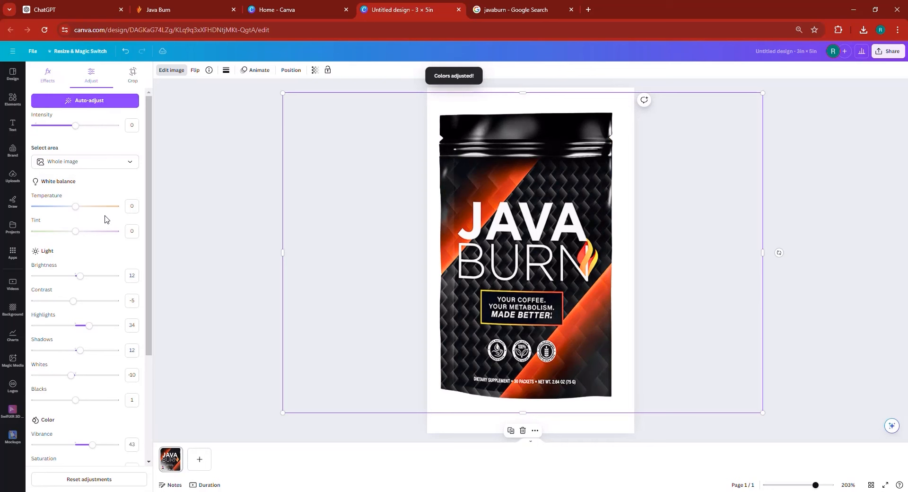
pyautogui.click(803, 211)
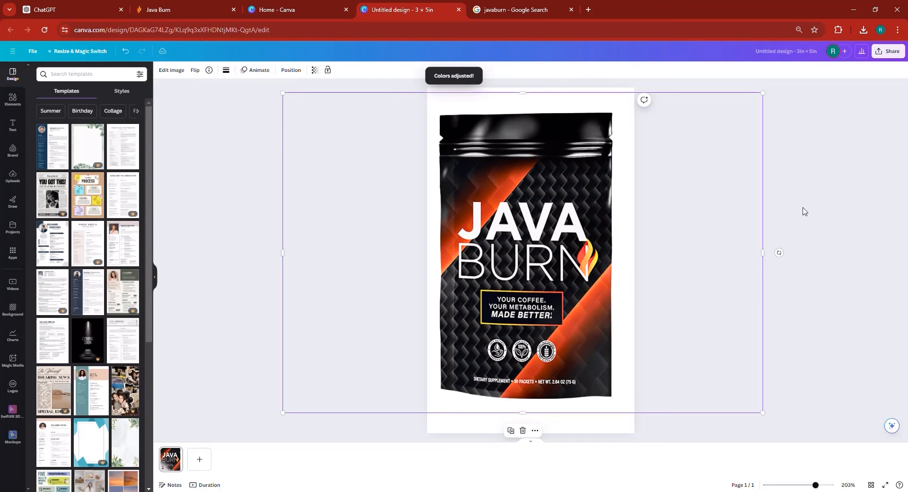
# - Rename the design "Javaburn pouch 2"
pyautogui.click(785, 52)
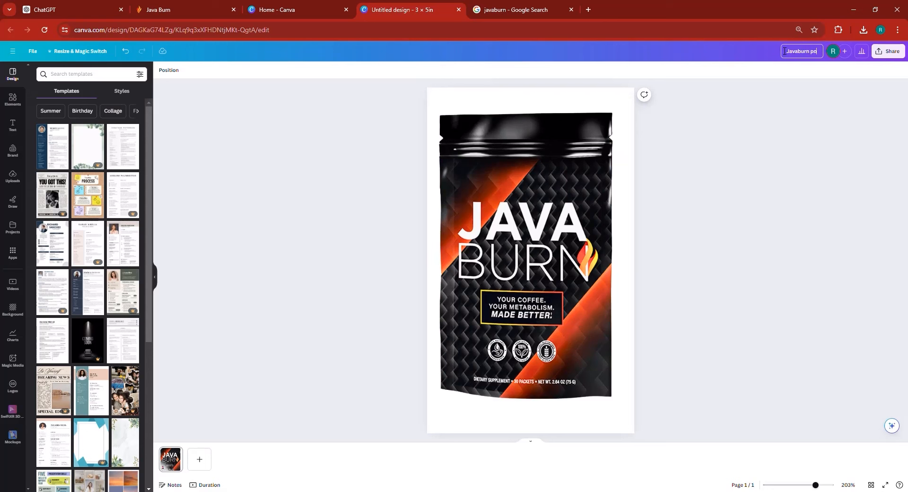
pyautogui.write('Javaburn pouch 2')
pyautogui.click(818, 117)
# - Download the design as a PNG at size 1 with a transparent background
pyautogui.click(881, 52)
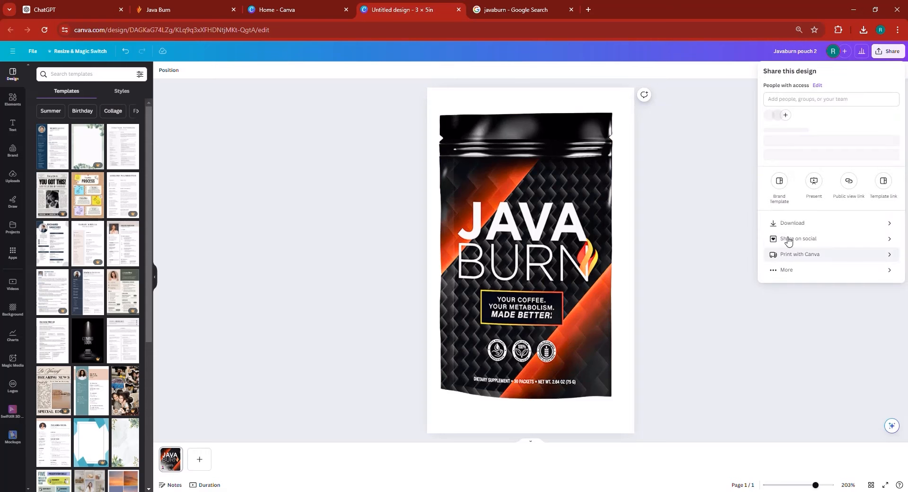
pyautogui.click(795, 231)
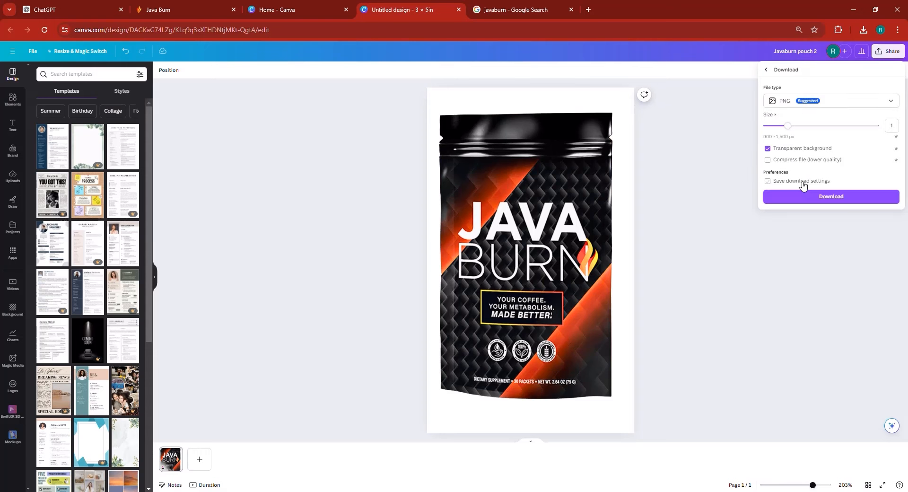
pyautogui.click(805, 197)
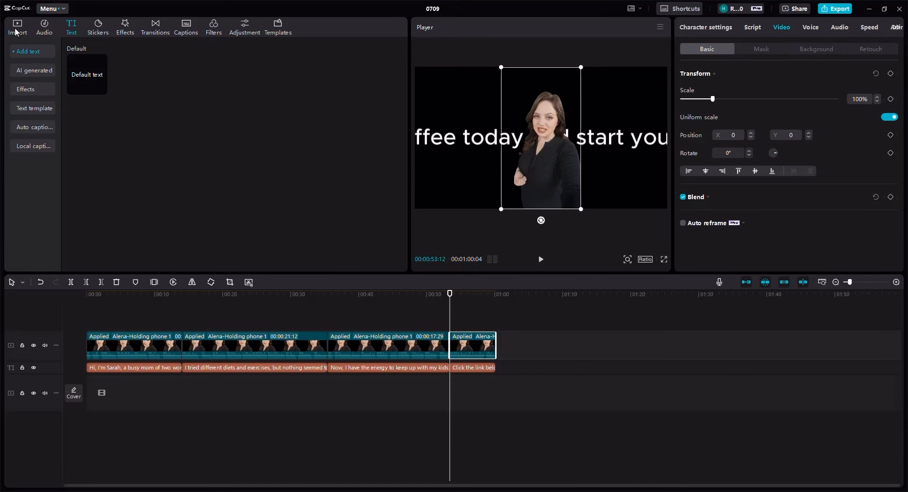
# - Switch to the CapCut project 0709 and delete all four script text clips from the timeline
pyautogui.click(19, 33)
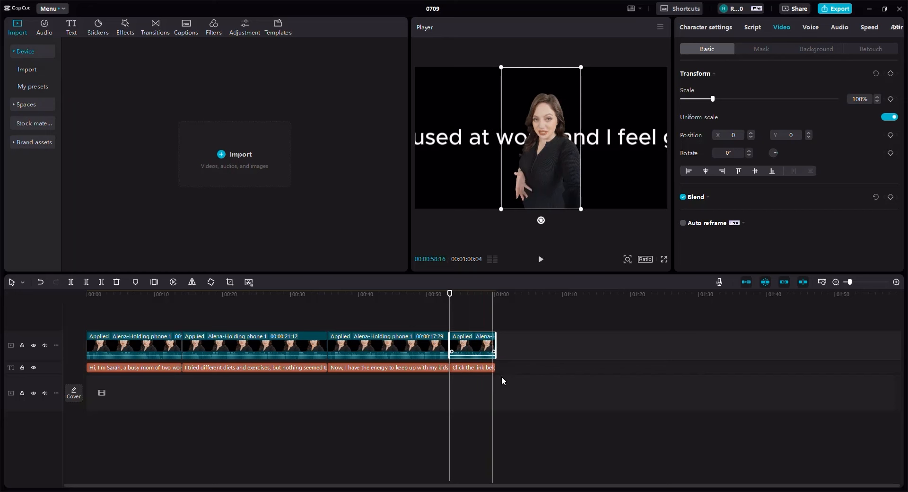
pyautogui.click(520, 369)
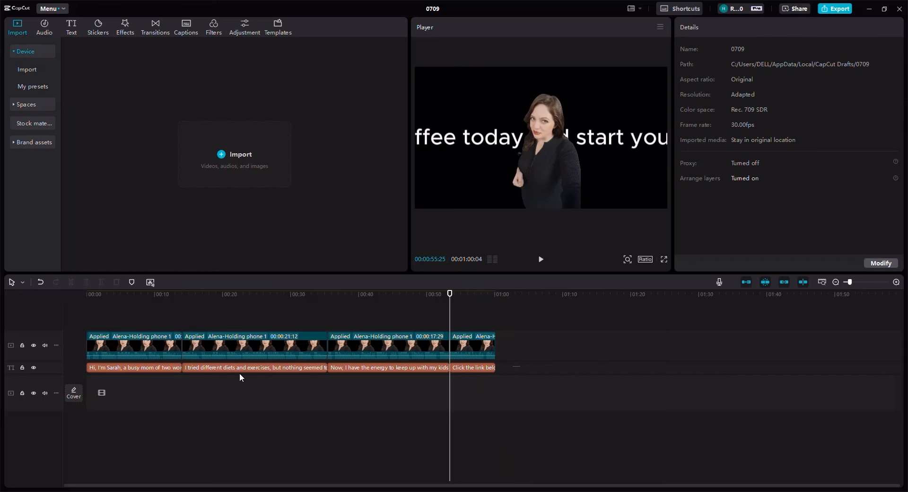
pyautogui.click(166, 370)
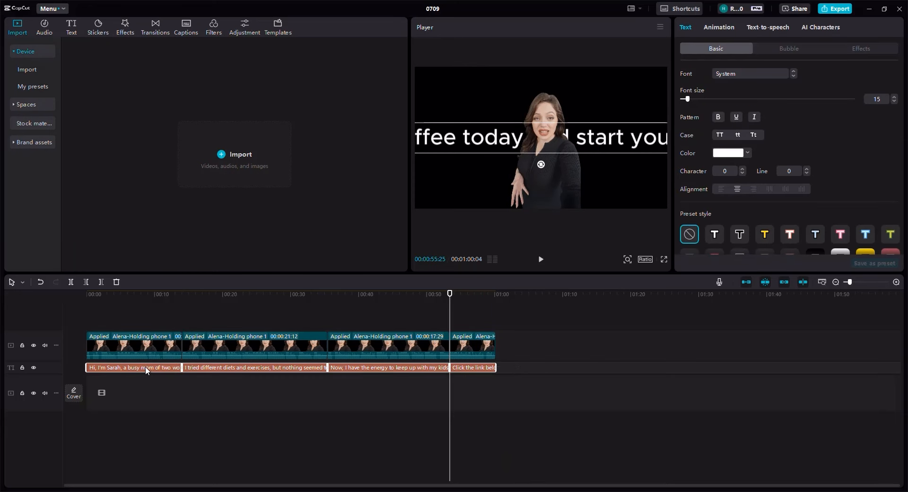
pyautogui.press('Delete')
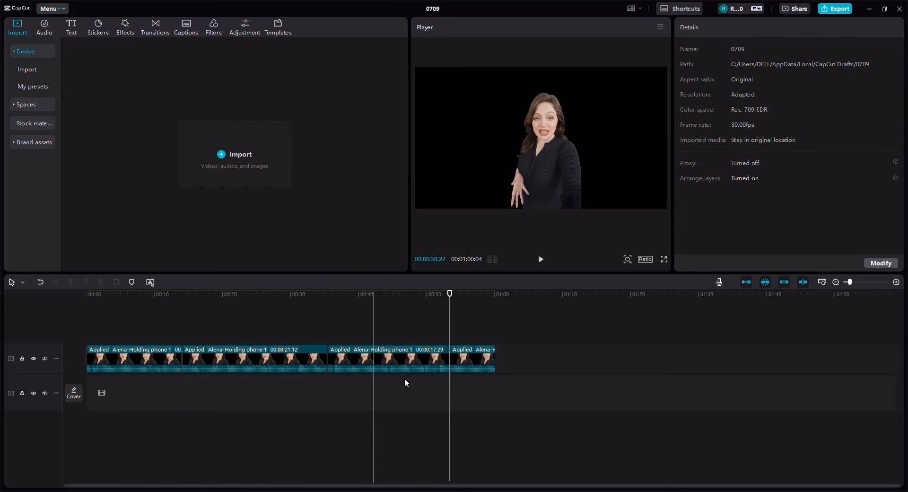
# - Combine all four presenter clips on the timeline into one compound clip
pyautogui.click(310, 372)
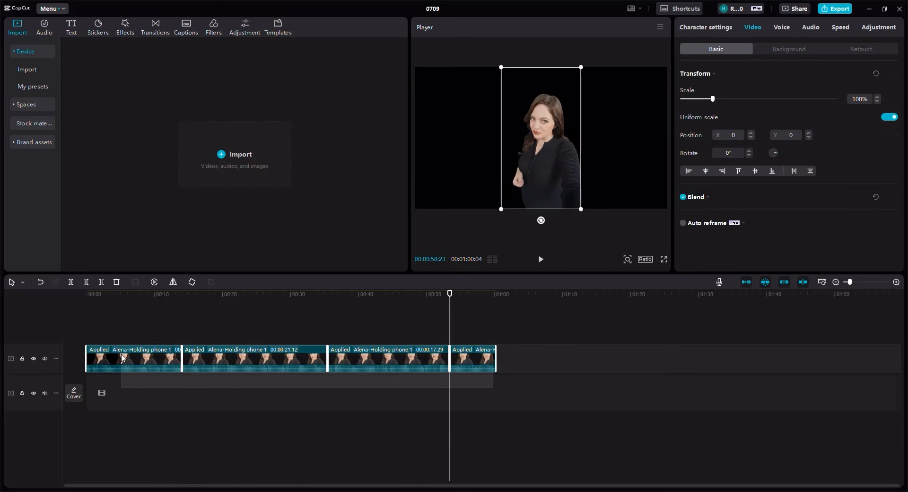
pyautogui.rightClick(245, 363)
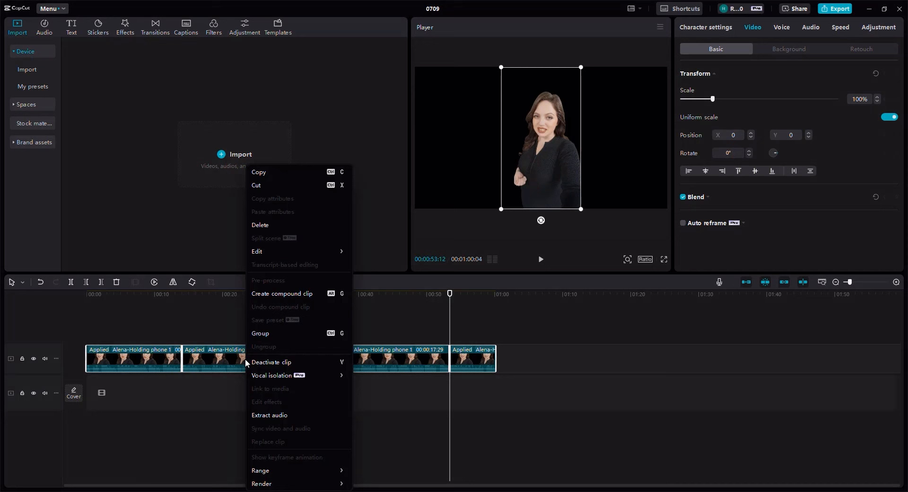
pyautogui.click(283, 296)
pyautogui.click(433, 371)
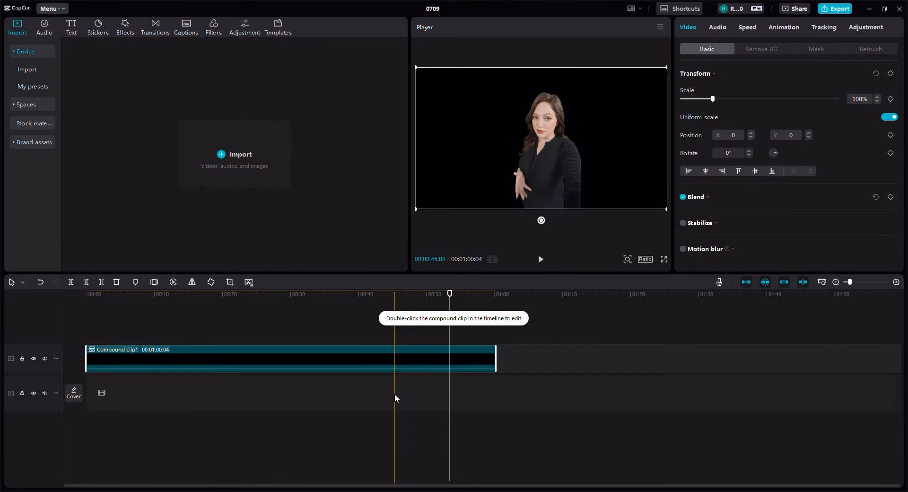
# - Extract the compound clip's audio to a separate track and raise the extracted audio's volume above 6 dB
pyautogui.rightClick(296, 364)
pyautogui.click(311, 415)
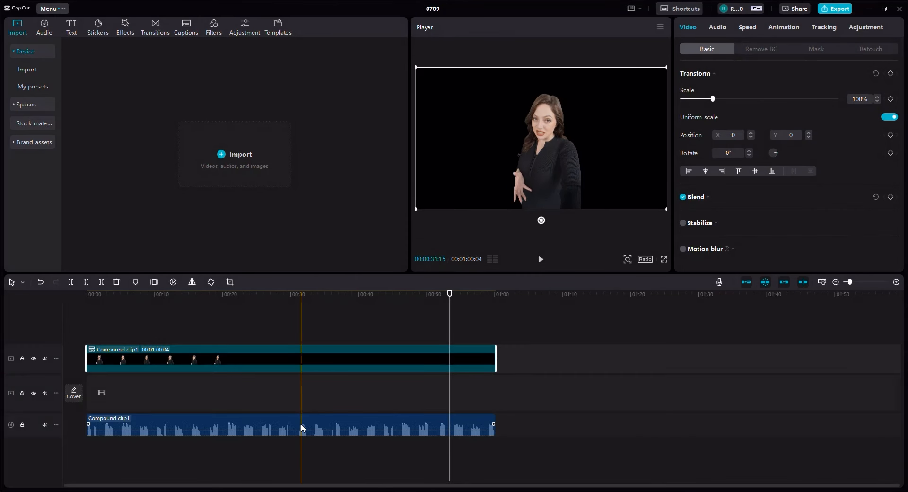
pyautogui.click(305, 425)
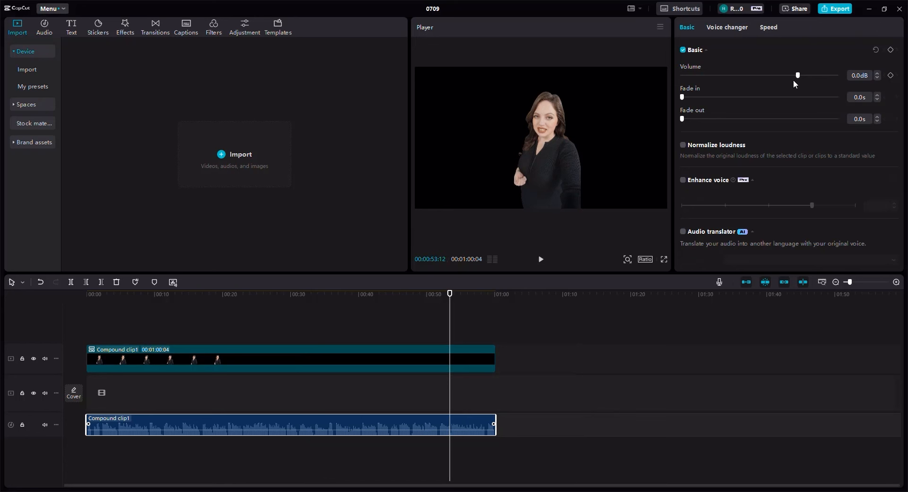
pyautogui.moveTo(802, 75); pyautogui.dragTo(806, 76)
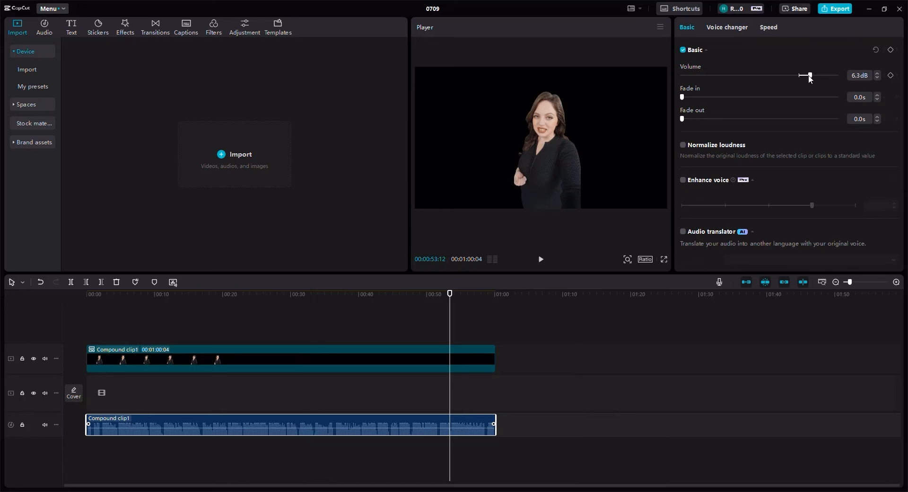
pyautogui.moveTo(810, 78); pyautogui.dragTo(812, 78)
# - Import the images javaburn pouch 1 and Javaburn pouch 2 from Downloads into the project media
pyautogui.click(212, 154)
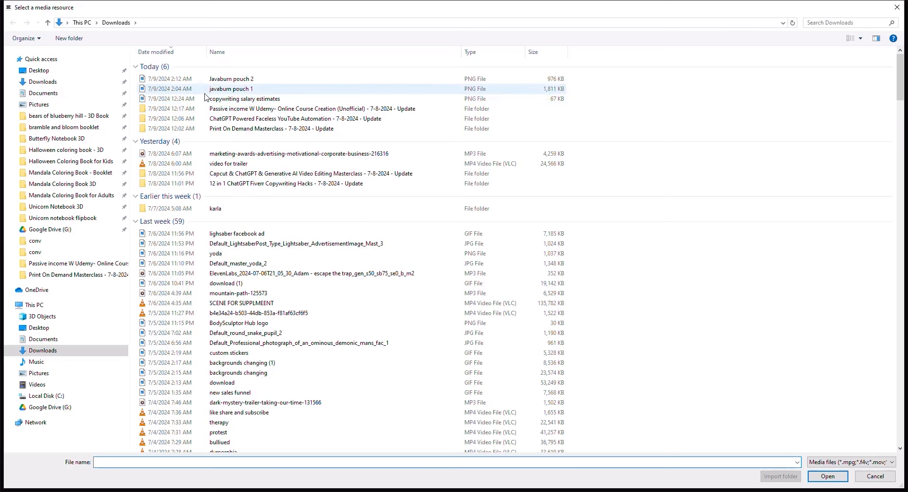
pyautogui.click(208, 89)
pyautogui.keyDown('ctrl'); pyautogui.click(209, 79); pyautogui.keyUp('ctrl')
pyautogui.click(827, 477)
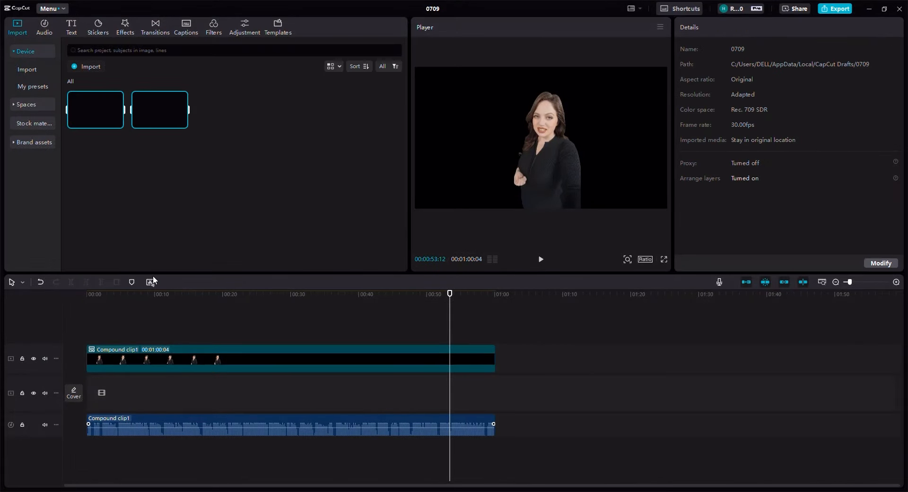
# - Switch to the ChatGPT conversation in the browser and copy the first scene's brief about preparing breakfast for the kids in the kitchen
pyautogui.hotkey('alt', 'Tab')
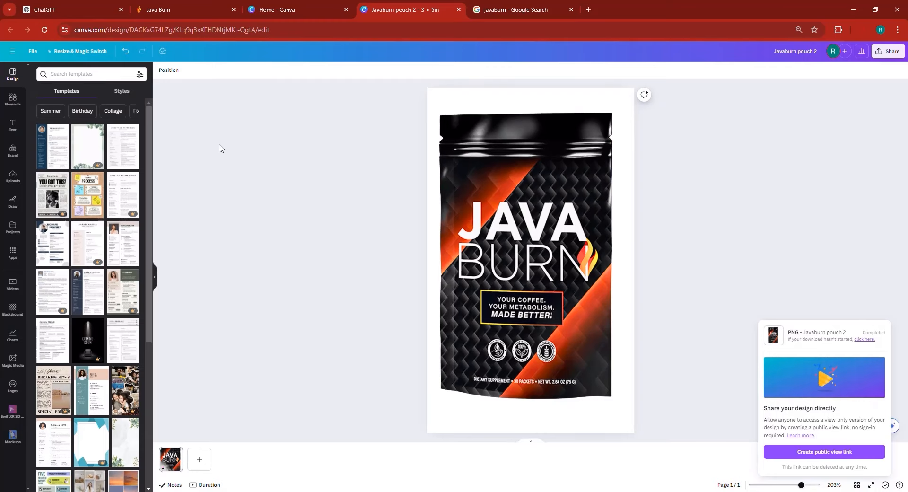
pyautogui.click(52, 5)
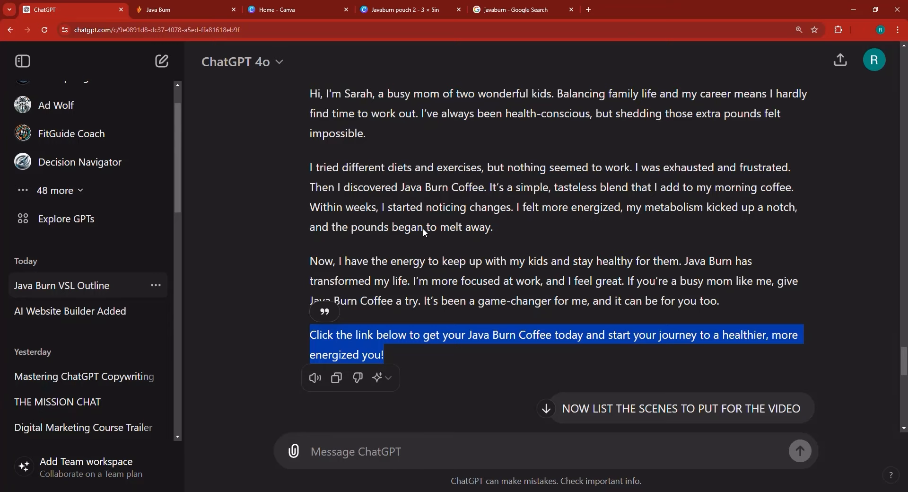
pyautogui.scroll(-5, 409, 274)
pyautogui.scroll(-1, 409, 274)
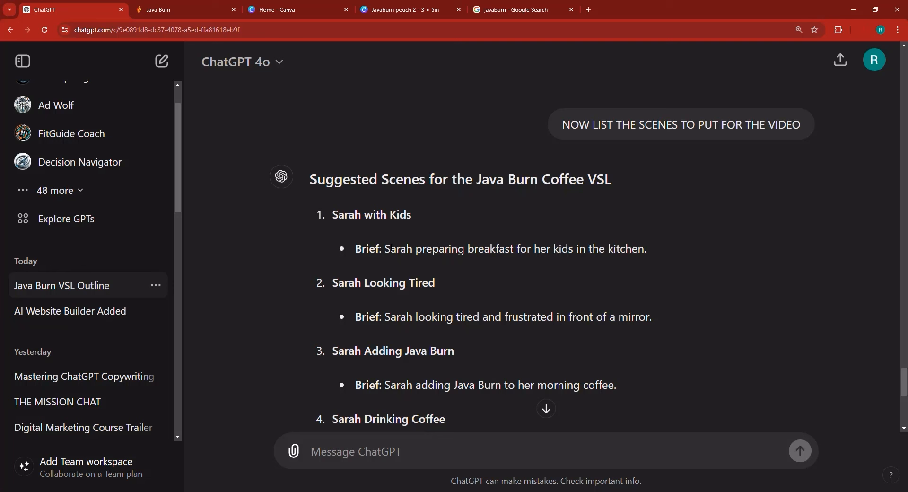
pyautogui.moveTo(384, 248); pyautogui.dragTo(644, 249)
pyautogui.rightClick(641, 263)
pyautogui.click(644, 260)
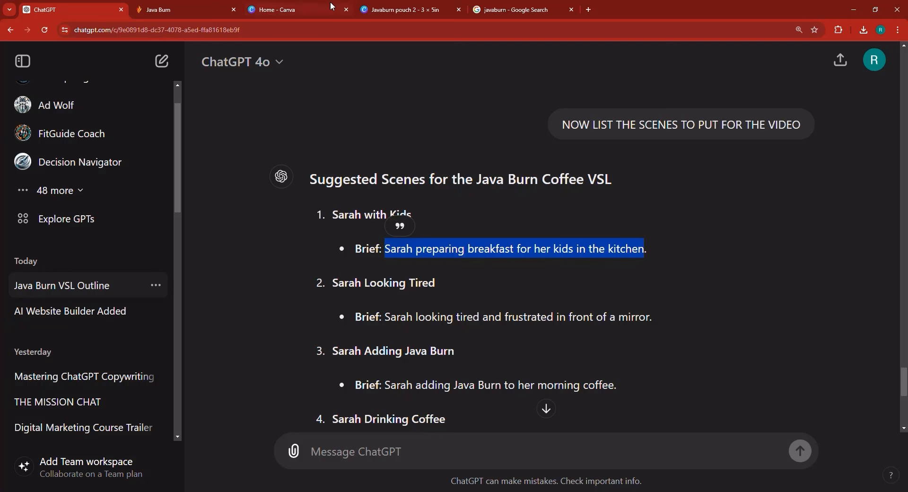
# - Switch to the Canva home page and create a new blank Video design
pyautogui.moveTo(309, 3); pyautogui.dragTo(194, 5)
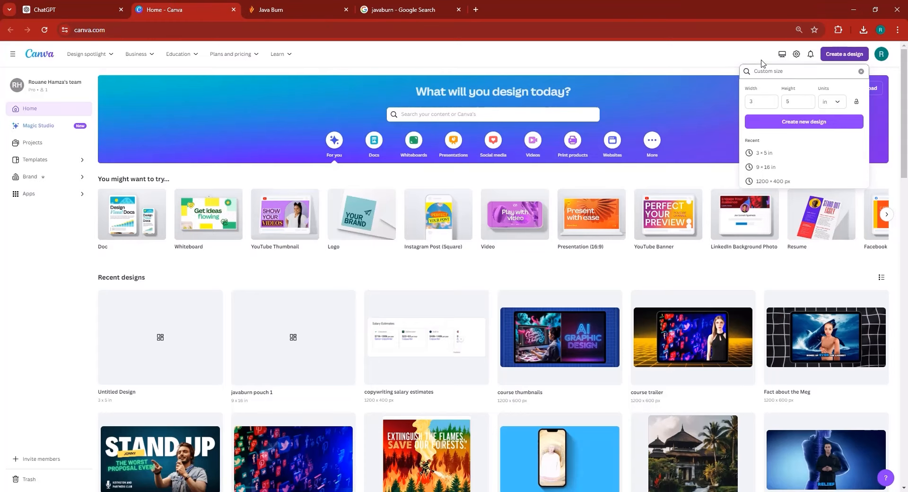
pyautogui.click(841, 56)
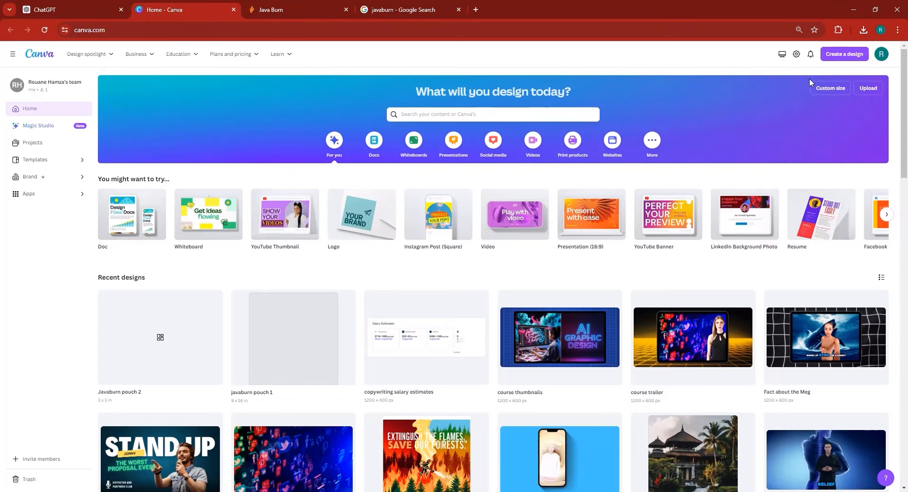
pyautogui.click(840, 56)
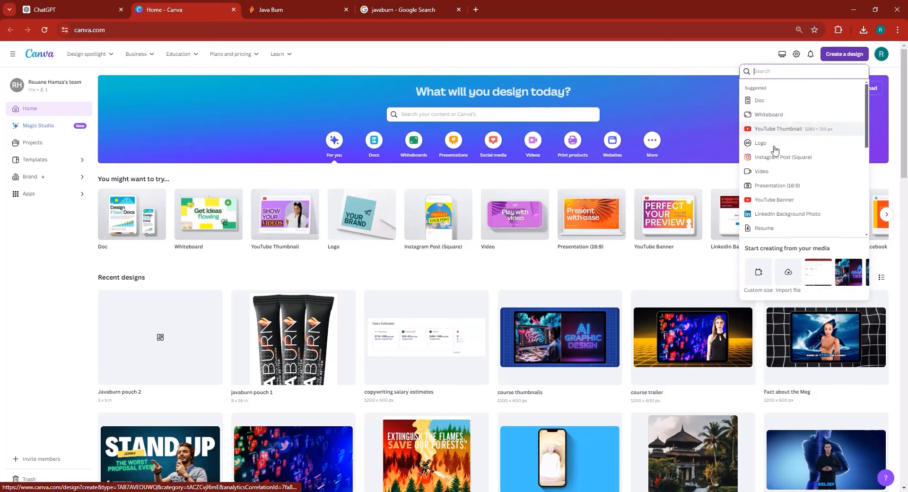
pyautogui.click(768, 176)
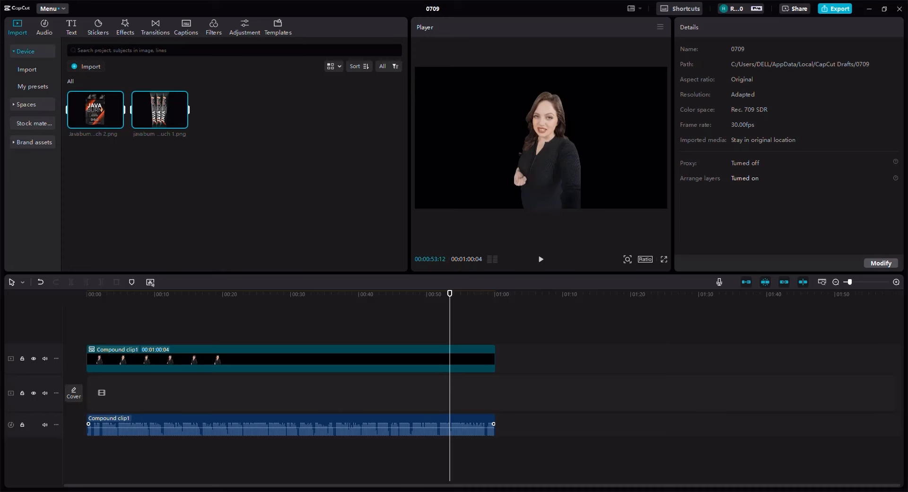
pyautogui.click(494, 300)
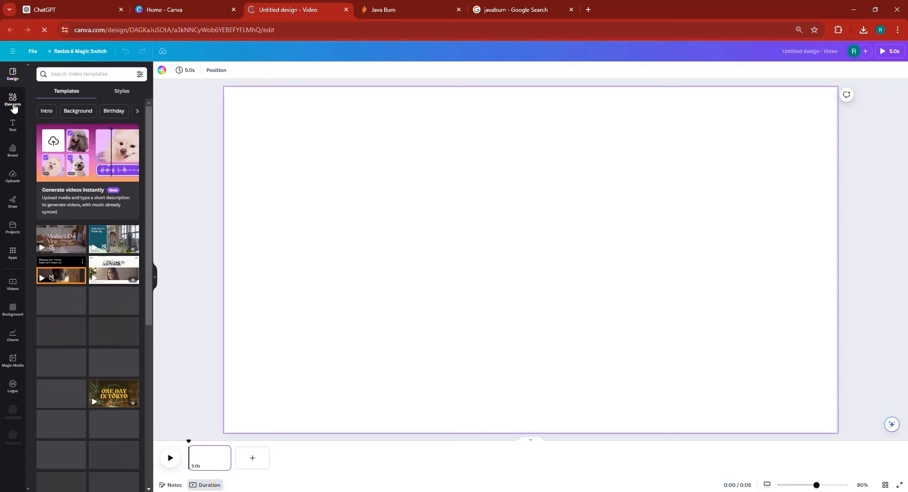
# - Search Canva's elements with the copied breakfast brief and limit the results to videos
pyautogui.click(13, 101)
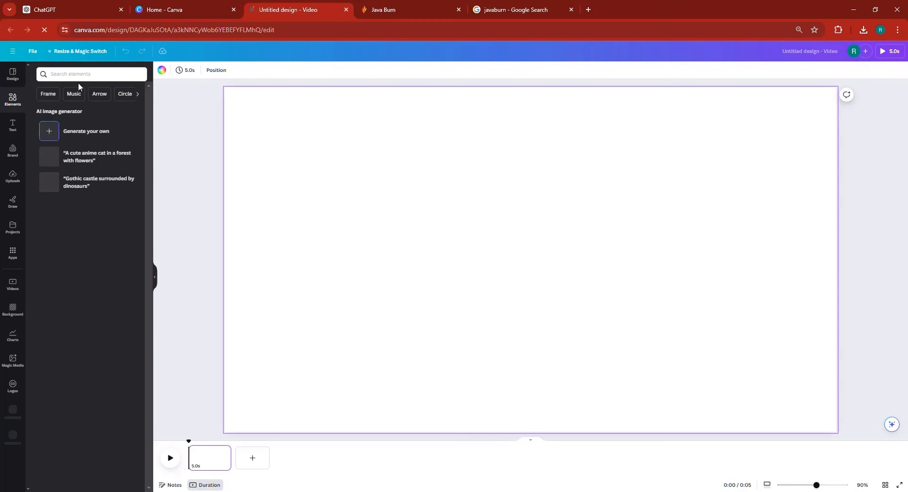
pyautogui.click(81, 74)
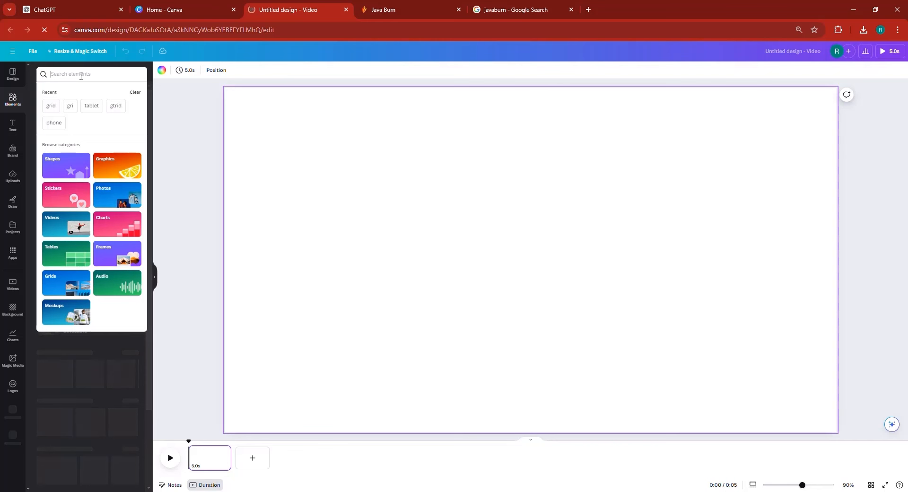
pyautogui.hotkey('ctrl', 'v')
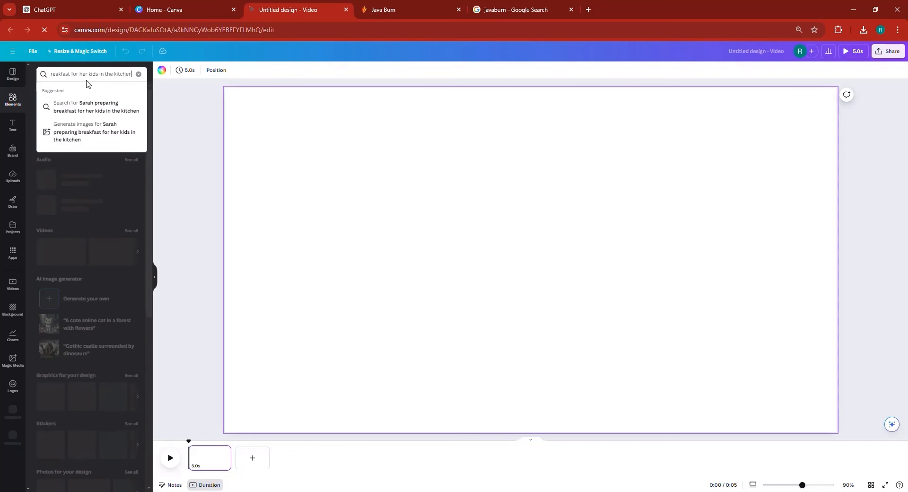
pyautogui.press('Return')
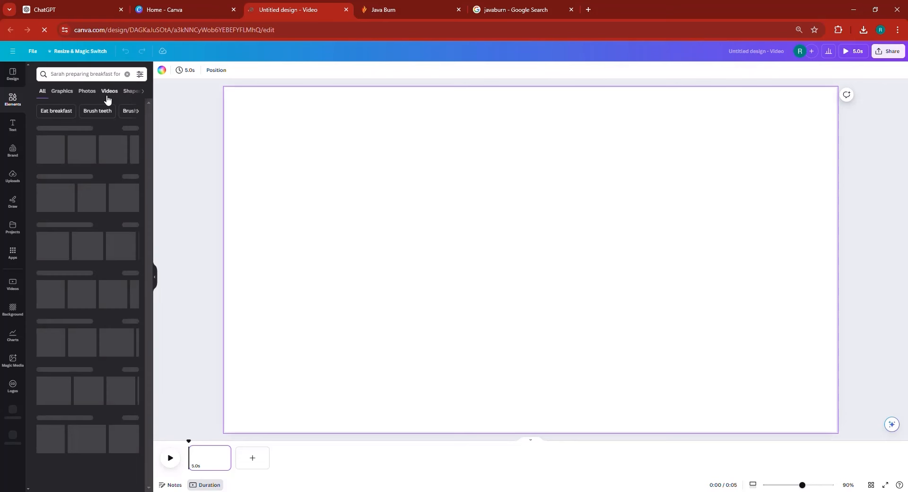
pyautogui.click(108, 93)
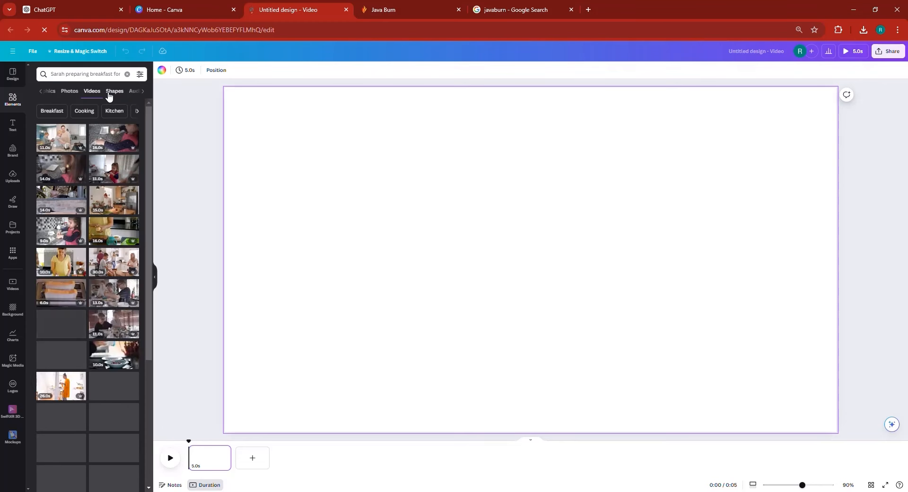
# - Add the 11-second video of a mother and two kids in the kitchen as the page background and append a blank page
pyautogui.click(60, 141)
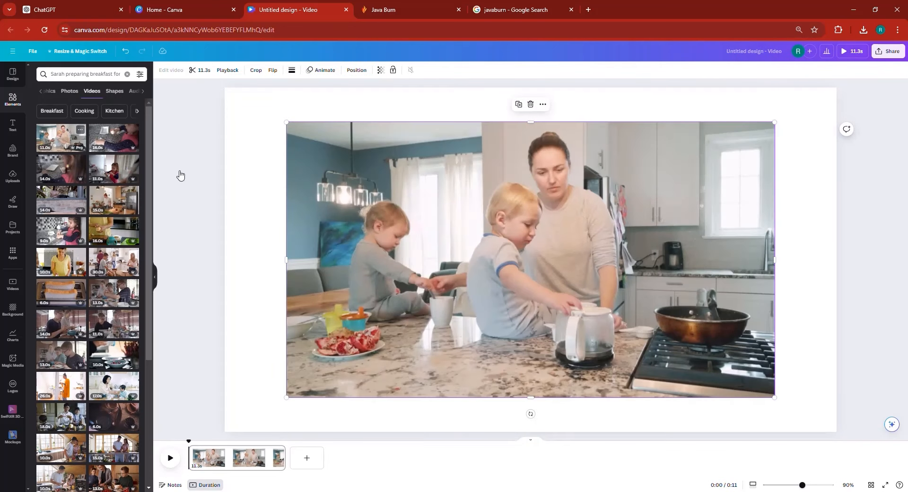
pyautogui.rightClick(435, 271)
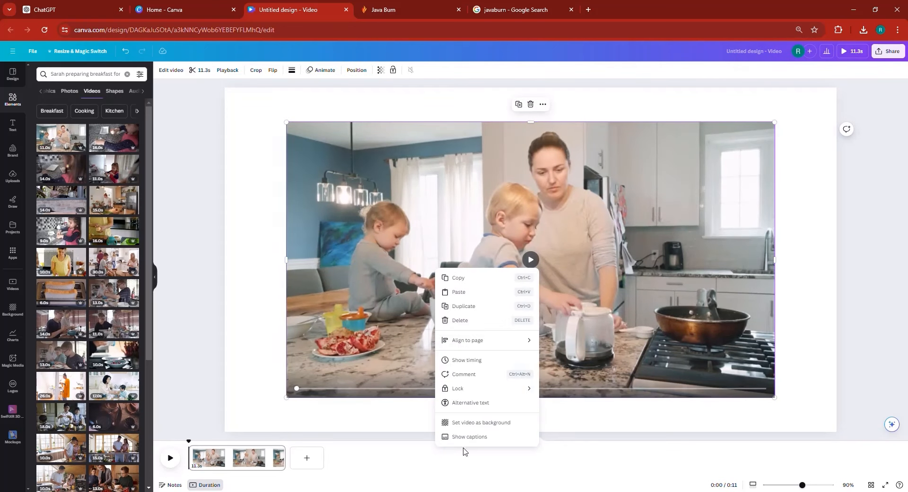
pyautogui.click(466, 423)
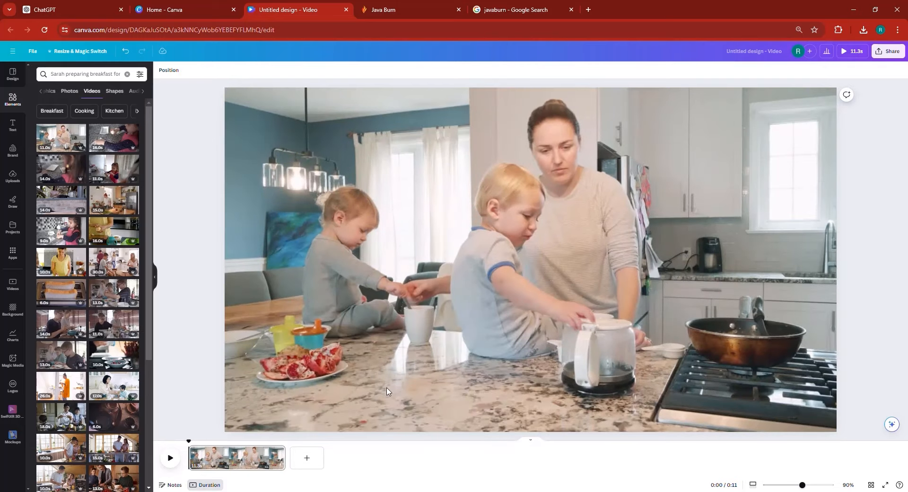
pyautogui.click(307, 457)
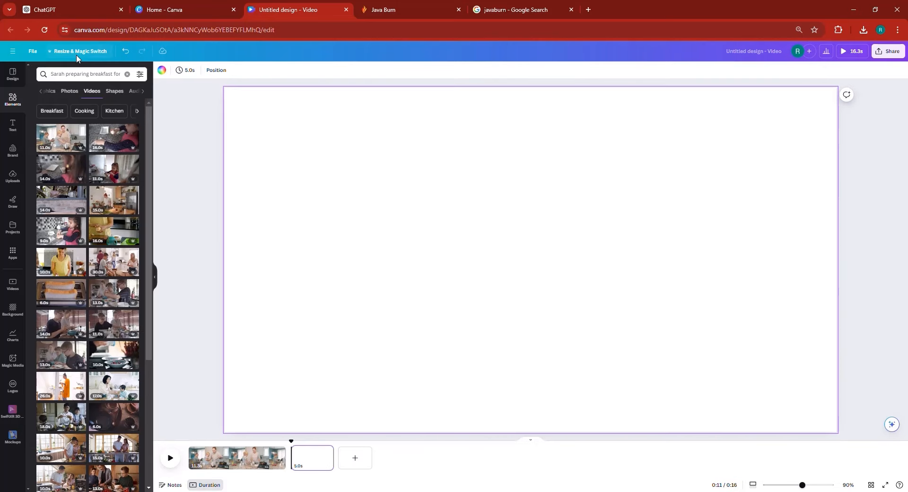
# - Copy the second scene's brief about looking tired and frustrated in front of a mirror from the ChatGPT conversation
pyautogui.click(75, 6)
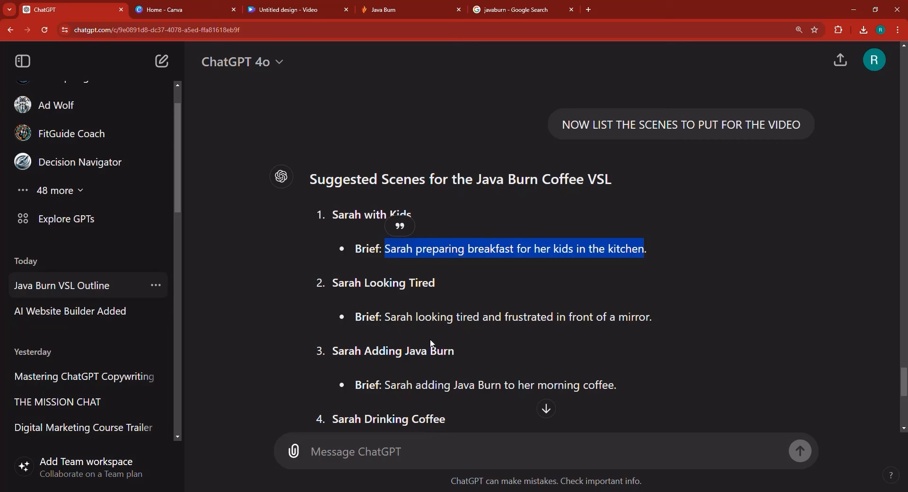
pyautogui.click(404, 330)
pyautogui.moveTo(385, 316); pyautogui.dragTo(645, 317)
pyautogui.rightClick(645, 317)
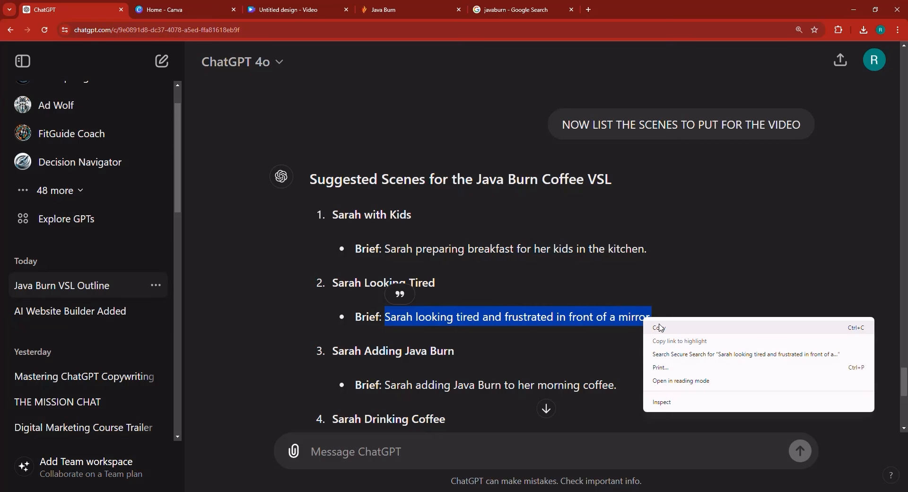
pyautogui.click(656, 323)
# - Return to the Canva video design and search its videos with the copied tired-and-frustrated brief
pyautogui.moveTo(265, 4); pyautogui.dragTo(212, 4)
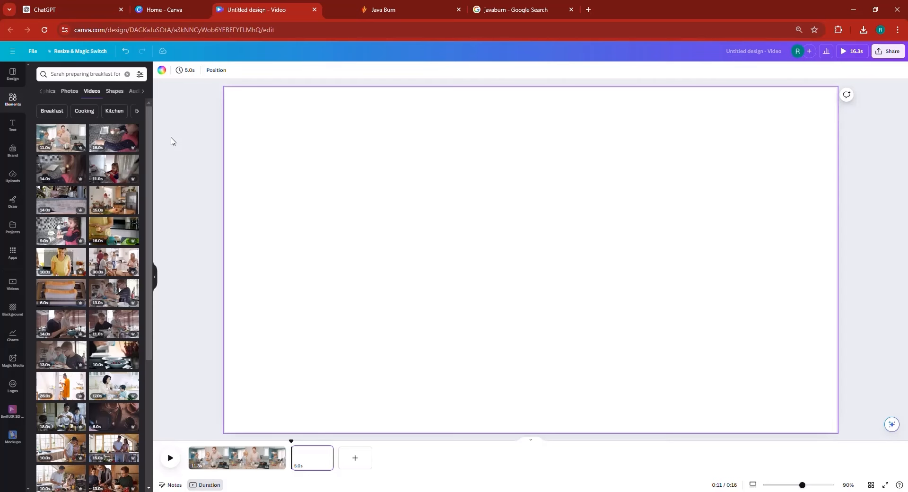
pyautogui.tripleClick(79, 72)
pyautogui.rightClick(77, 71)
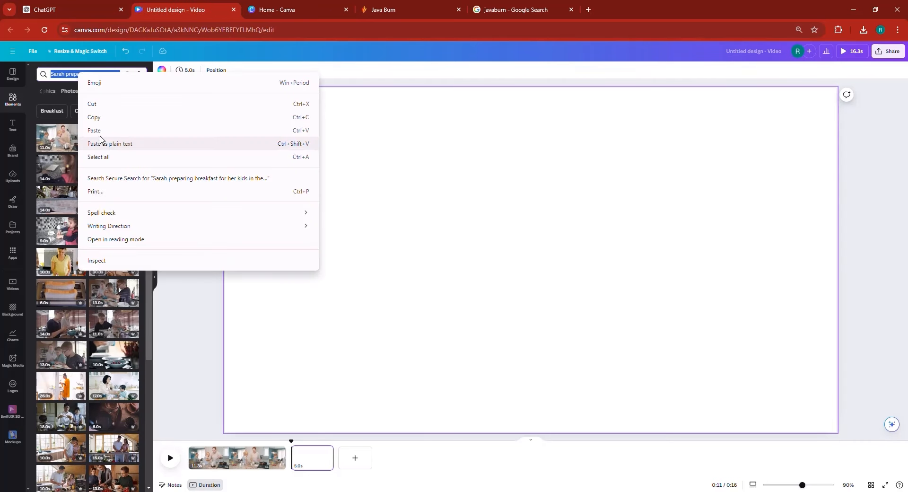
pyautogui.click(101, 140)
pyautogui.press('Return')
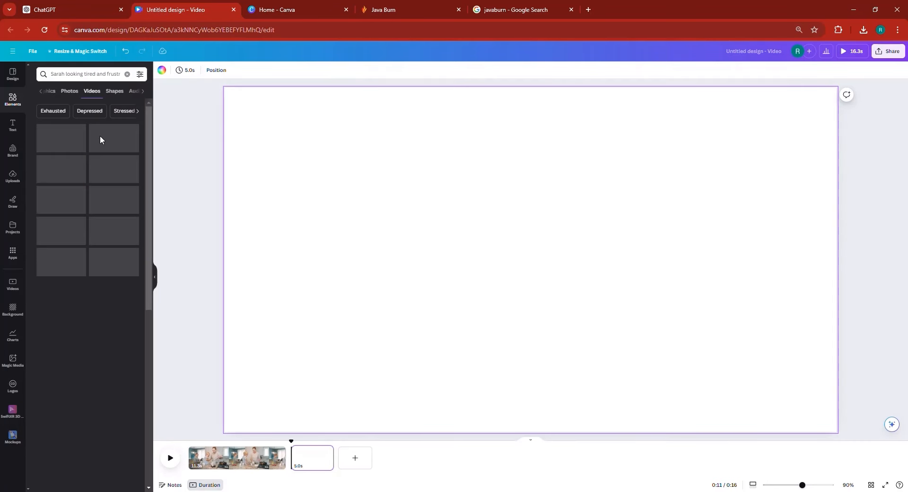
# - Add the 29-second video of a frustrated woman at a mirror as the second page's background and append a blank page
pyautogui.click(100, 139)
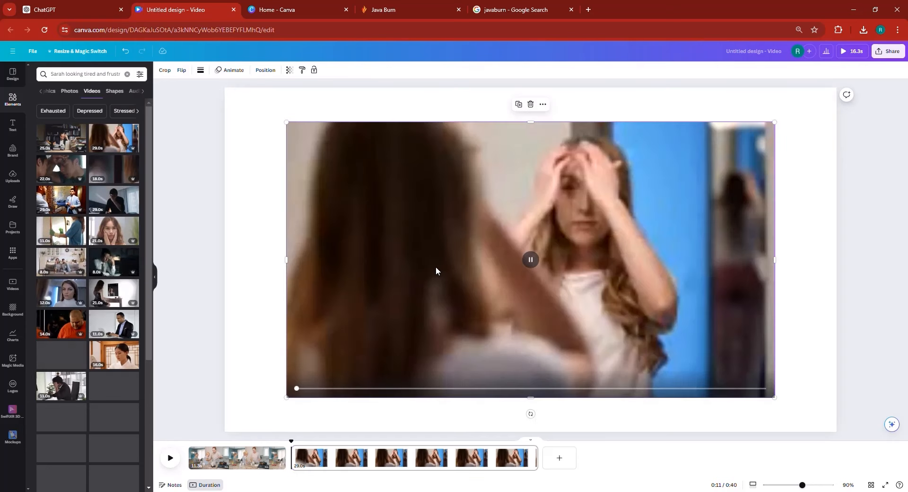
pyautogui.rightClick(435, 268)
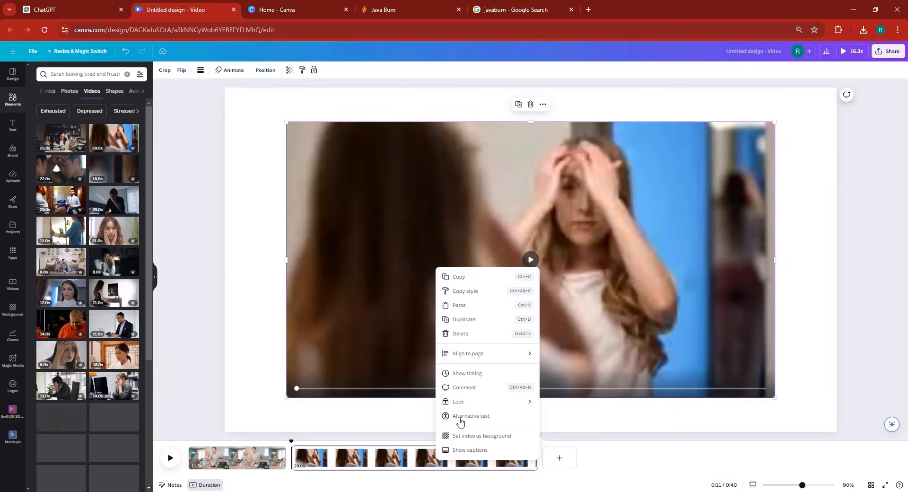
pyautogui.click(458, 432)
pyautogui.click(558, 460)
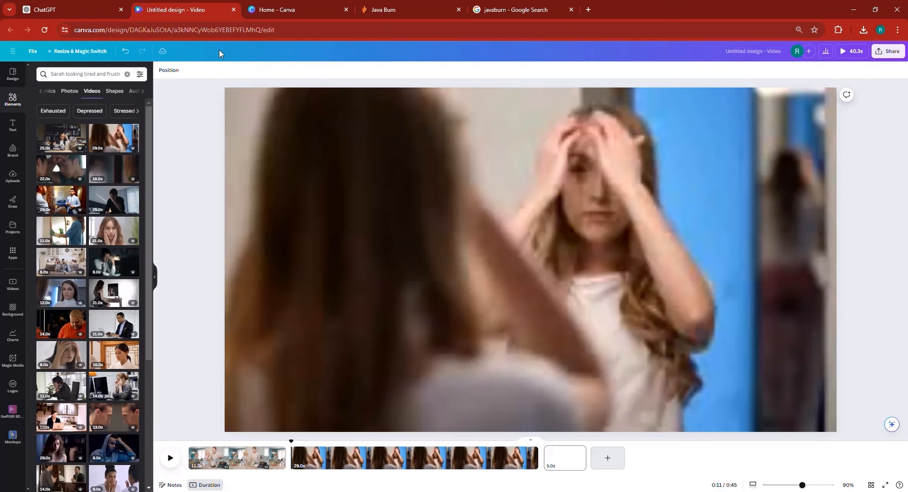
# - Copy the third scene's brief about adding Java Burn to morning coffee from the ChatGPT conversation
pyautogui.click(95, 3)
pyautogui.scroll(-1, 438, 315)
pyautogui.scroll(-3, 437, 316)
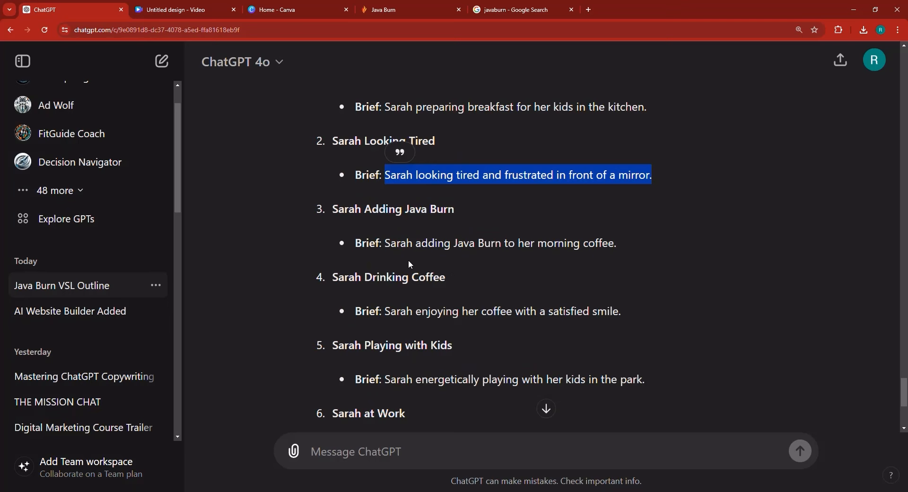
pyautogui.moveTo(385, 243); pyautogui.dragTo(619, 246)
pyautogui.rightClick(610, 245)
pyautogui.click(624, 254)
# - Return to the Canva video design and search its videos with the copied Java Burn morning coffee brief
pyautogui.click(208, 10)
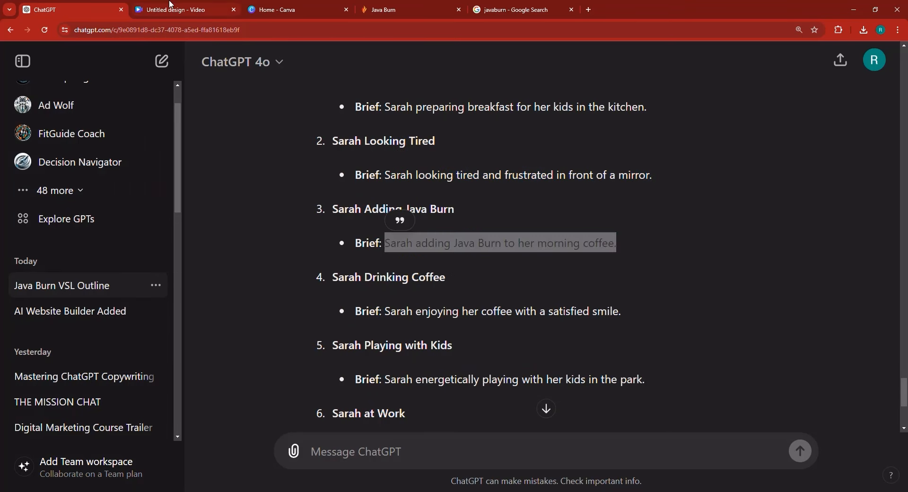
pyautogui.tripleClick(71, 75)
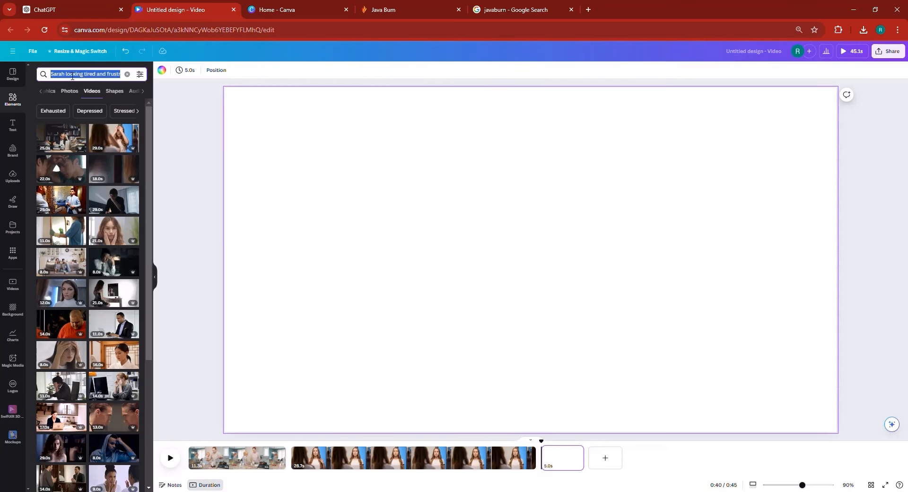
pyautogui.rightClick(72, 74)
pyautogui.click(97, 141)
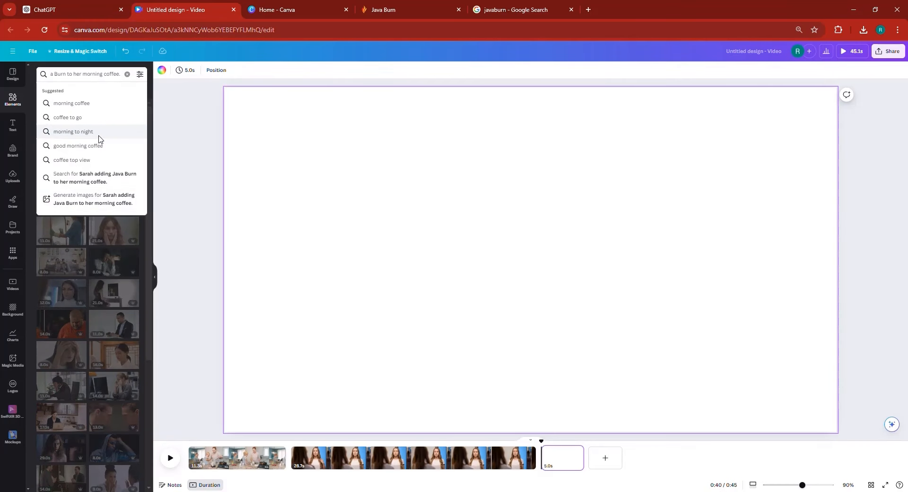
pyautogui.press('Return')
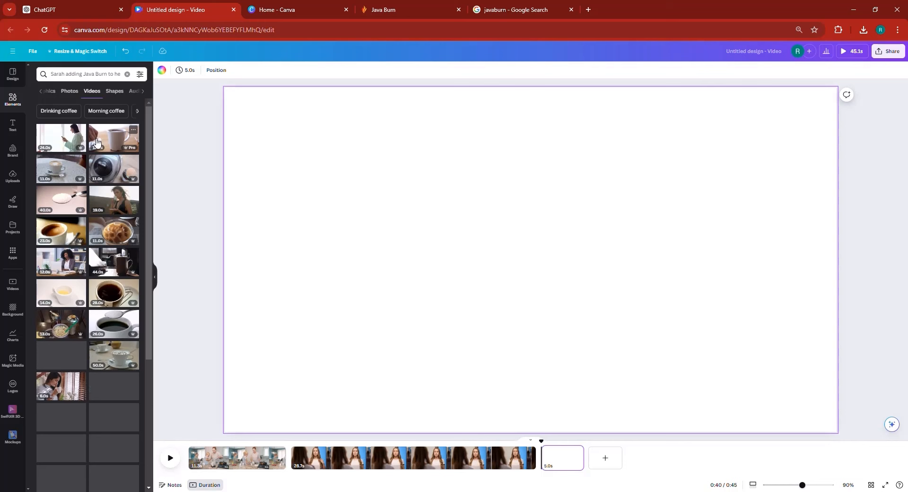
# - Add the 23-second video of a white coffee cup as the third page's background and append a blank page
pyautogui.click(53, 236)
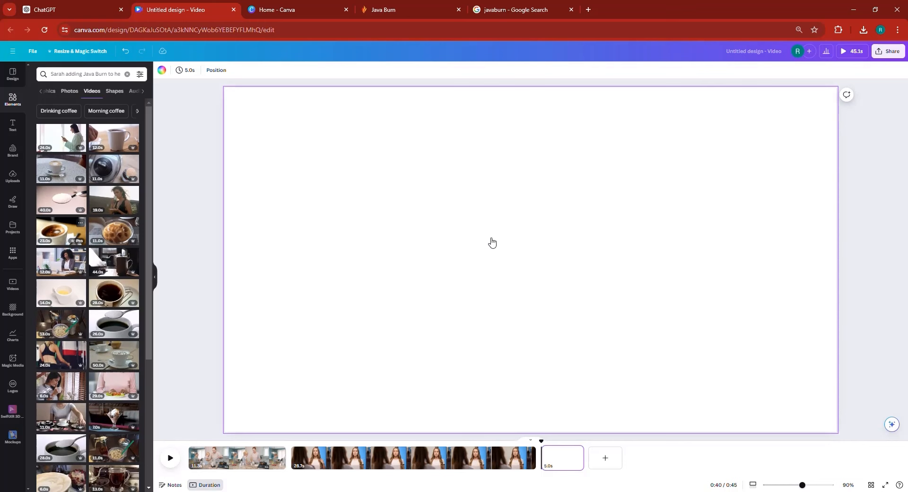
pyautogui.rightClick(488, 401)
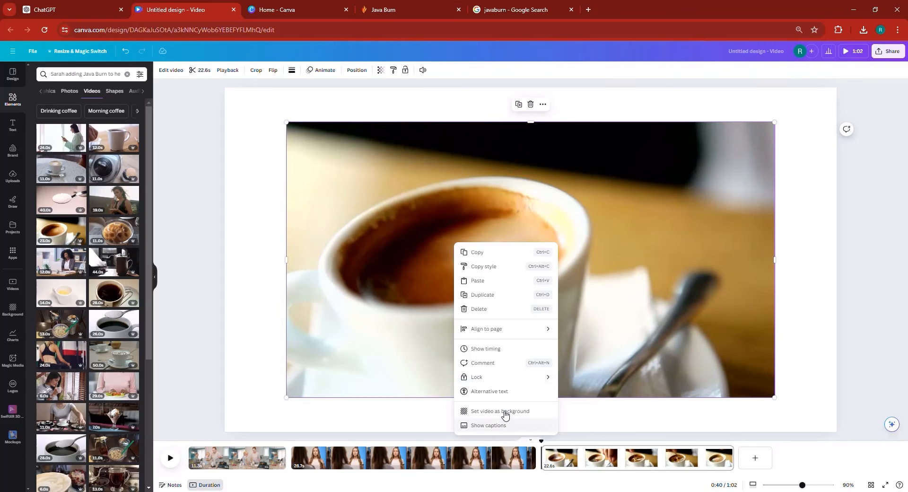
pyautogui.click(502, 411)
pyautogui.click(764, 461)
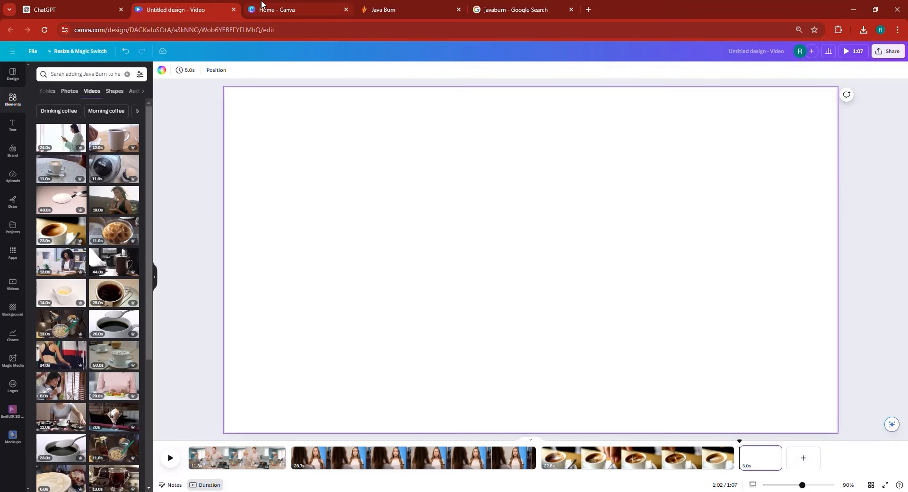
# - Copy the fourth scene's brief about enjoying coffee with a satisfied smile from the ChatGPT conversation
pyautogui.click(71, 10)
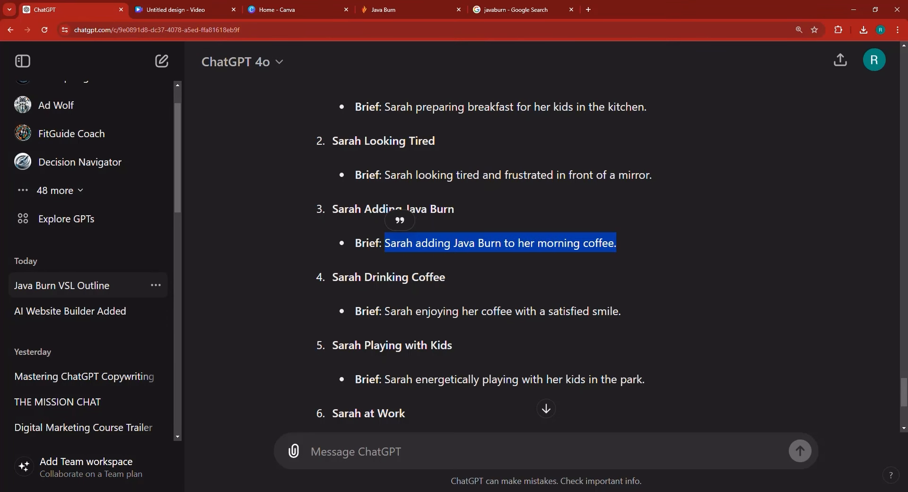
pyautogui.moveTo(385, 311); pyautogui.dragTo(623, 316)
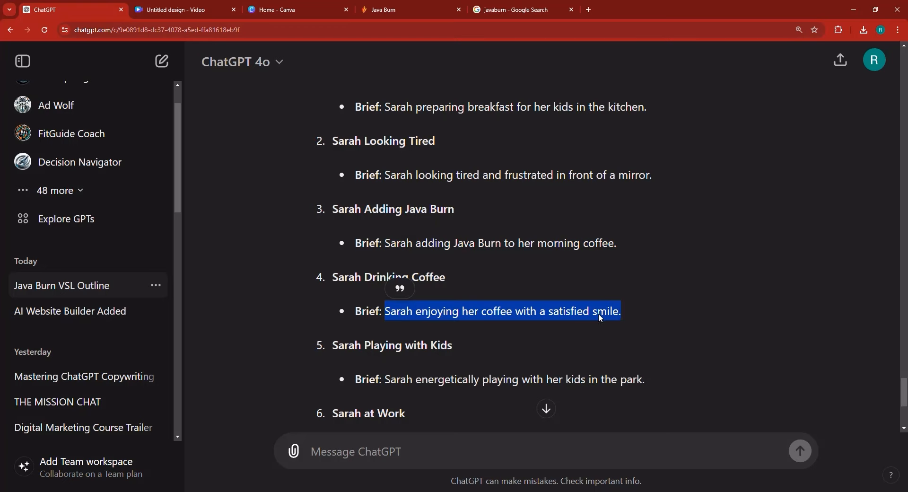
pyautogui.rightClick(598, 314)
pyautogui.click(619, 324)
# - Return to the Canva video design and search its videos with the copied coffee-and-satisfied-smile brief
pyautogui.click(146, 5)
pyautogui.doubleClick(73, 74)
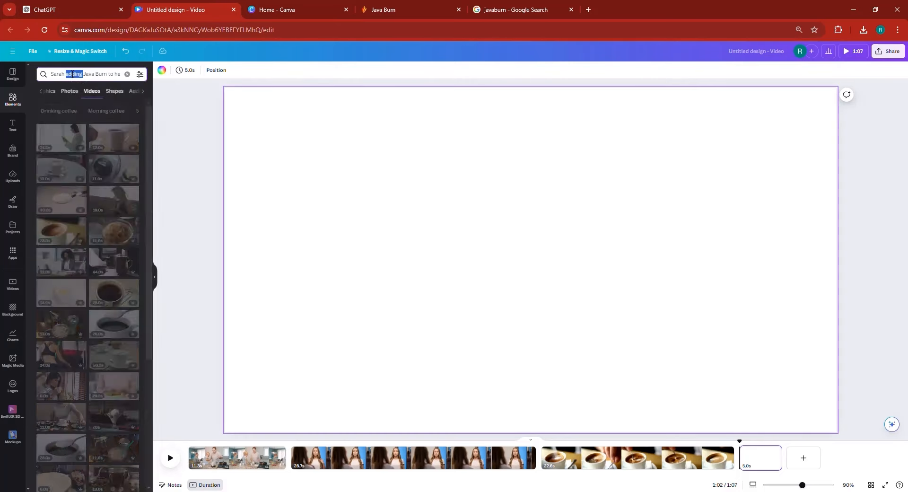
pyautogui.tripleClick(72, 74)
pyautogui.rightClick(72, 74)
pyautogui.press('Return')
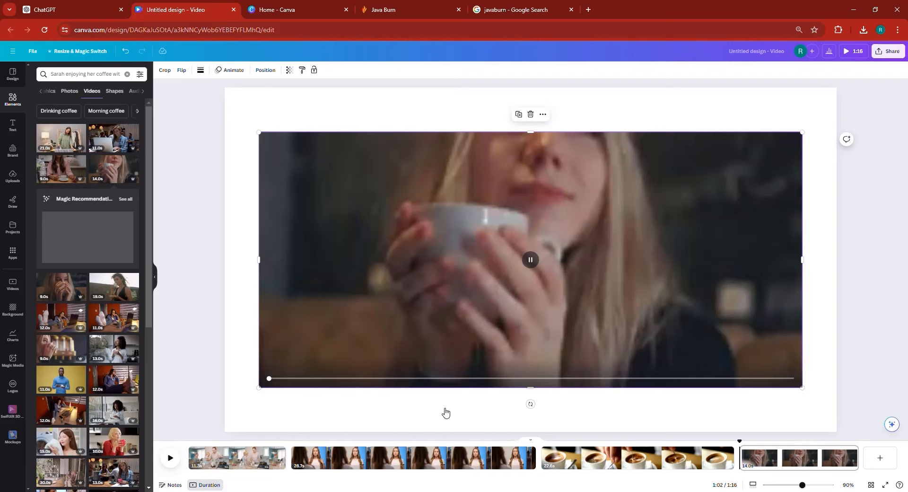
# - Make the 14-second video of a blonde woman holding a cup the fourth page's background and append a blank page
pyautogui.rightClick(444, 409)
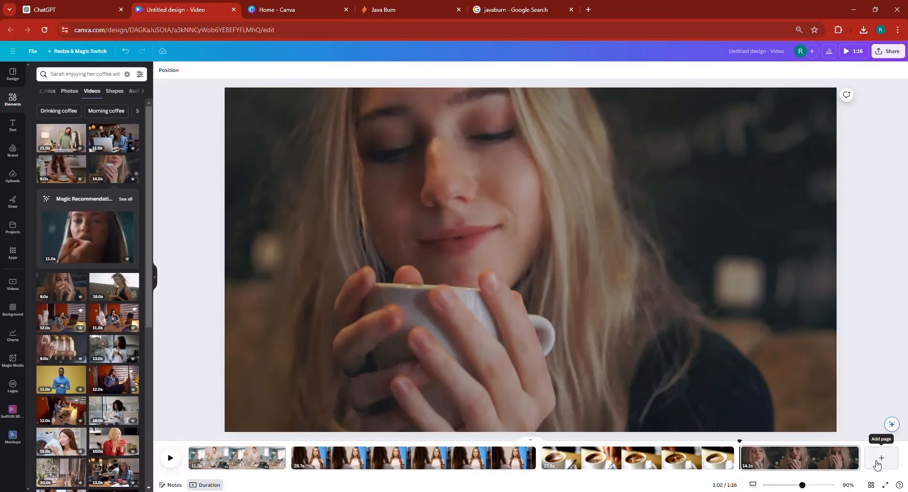
pyautogui.click(877, 461)
# - Copy the fifth scene's brief about energetically playing with kids in the park from the ChatGPT conversation
pyautogui.click(71, 10)
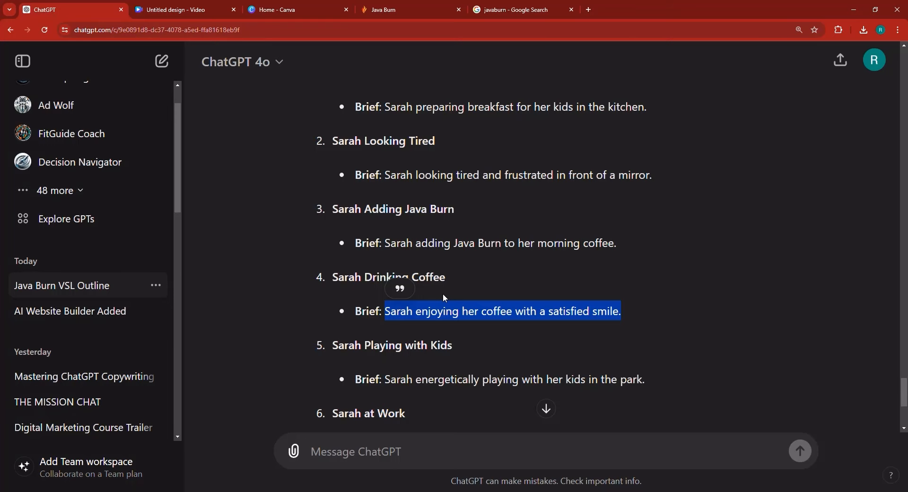
pyautogui.scroll(-3, 445, 297)
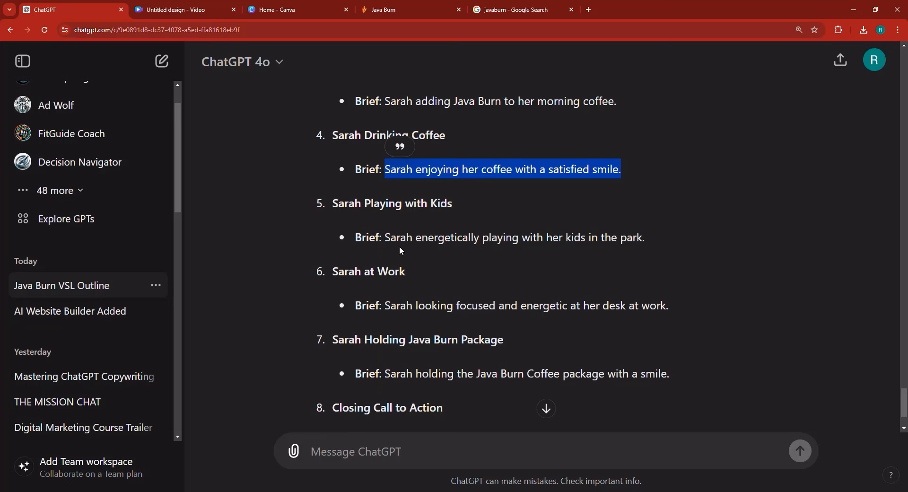
pyautogui.moveTo(385, 237); pyautogui.dragTo(562, 238)
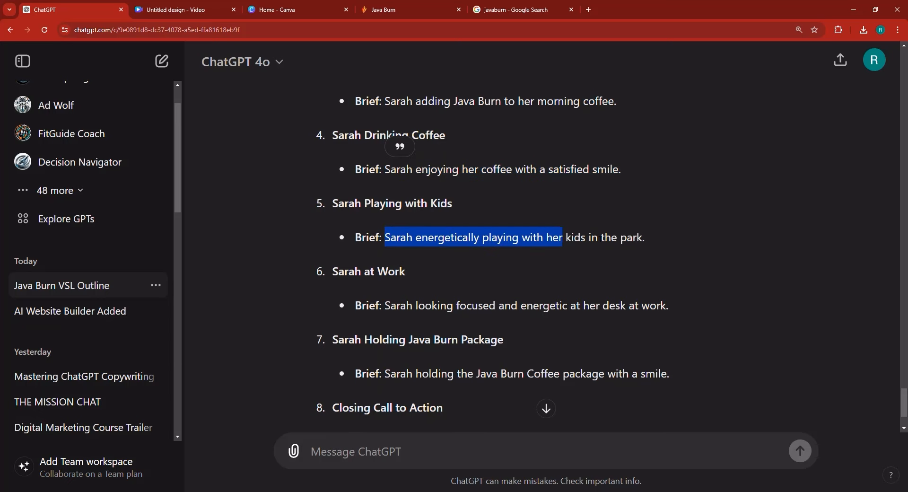
pyautogui.rightClick(650, 244)
pyautogui.click(671, 247)
# - Return to the Canva video design and search its videos with the copied playing-with-kids brief
pyautogui.click(215, 9)
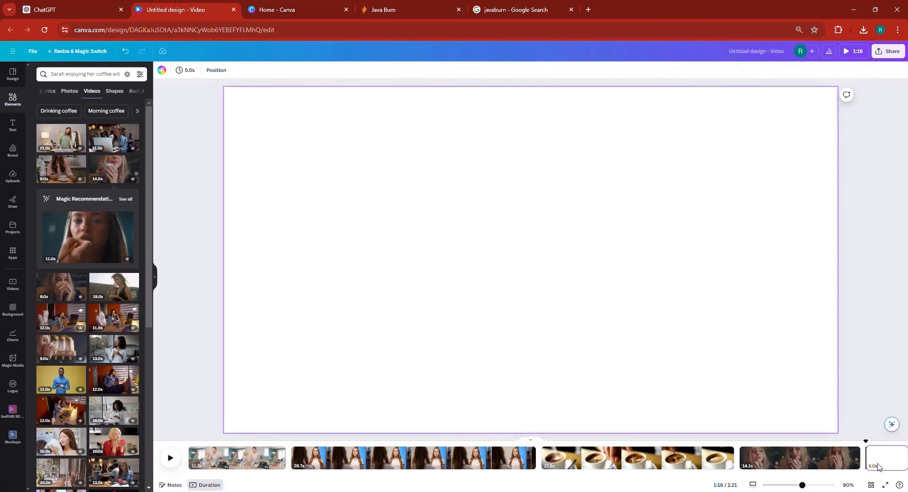
pyautogui.tripleClick(94, 74)
pyautogui.rightClick(94, 75)
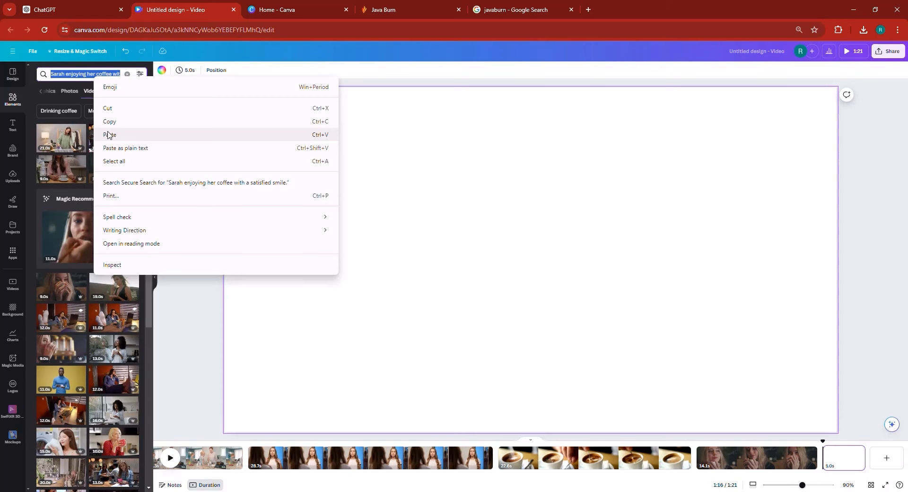
pyautogui.click(107, 135)
pyautogui.press('Return')
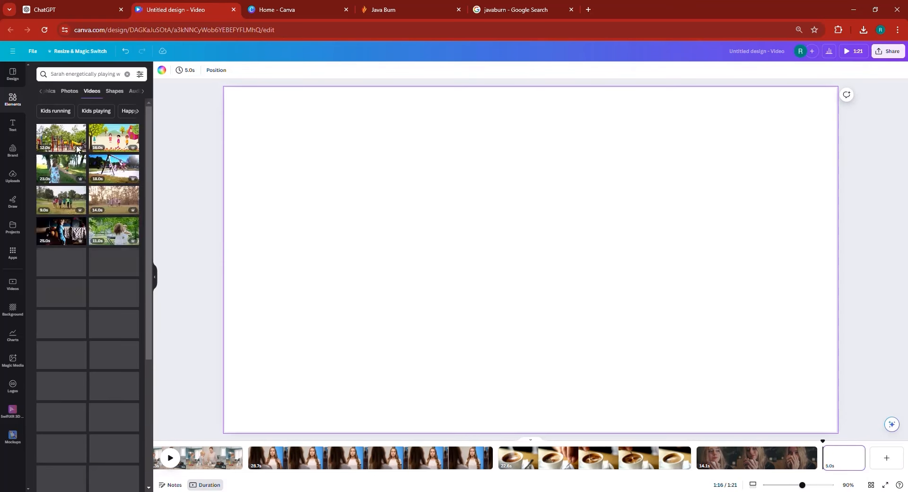
# - Set the 23-second video of children running among trees as the fifth page's background and append a blank page
pyautogui.moveTo(374, 213); pyautogui.dragTo(374, 213)
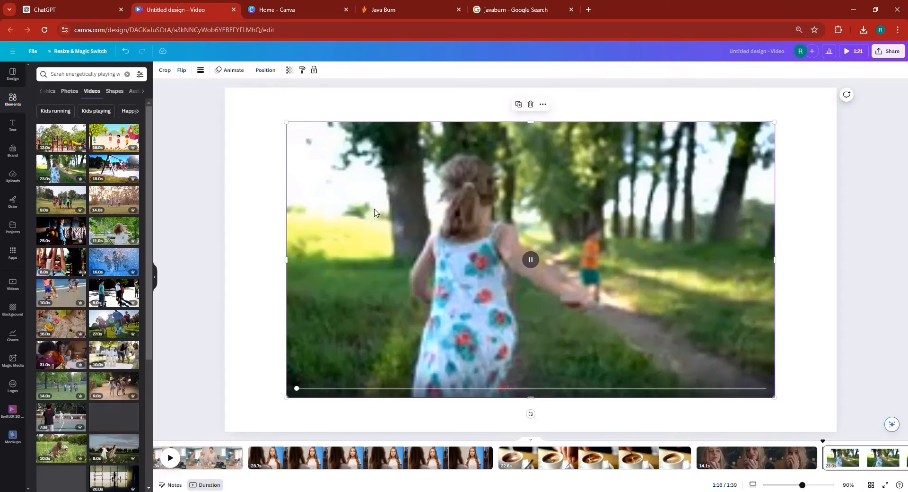
pyautogui.rightClick(344, 185)
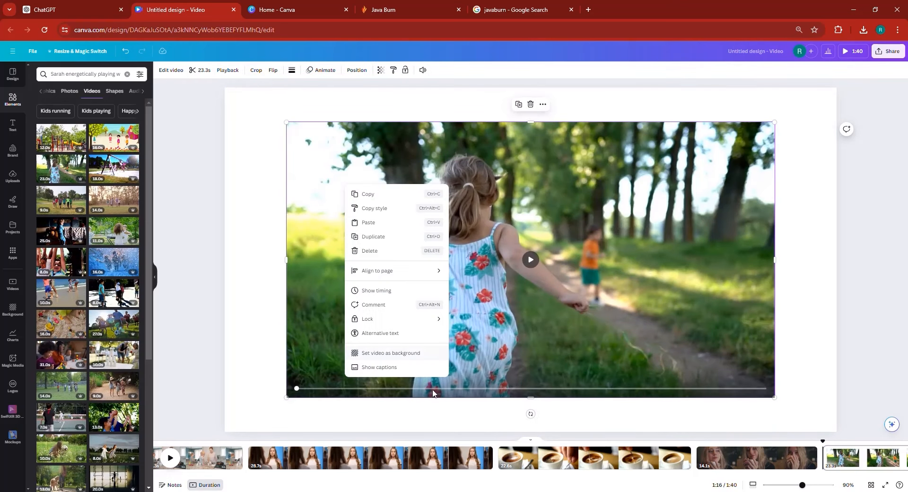
pyautogui.click(410, 357)
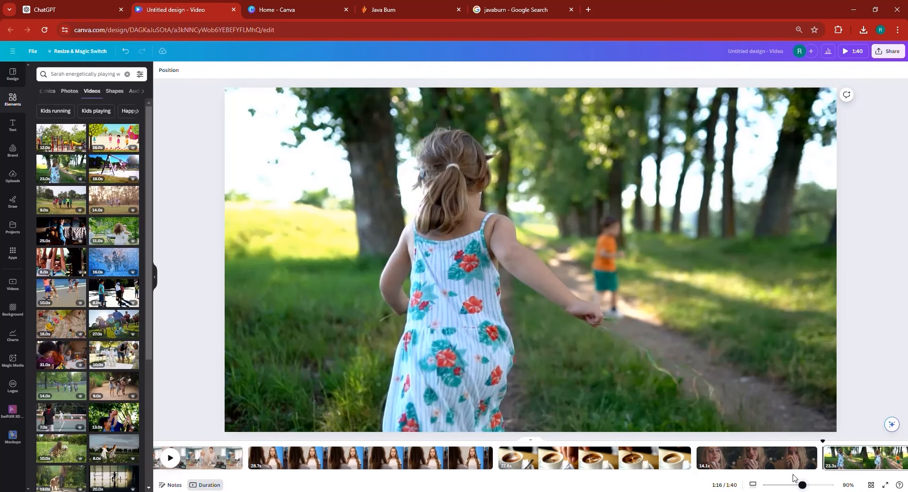
pyautogui.hscroll(3, 851, 468)
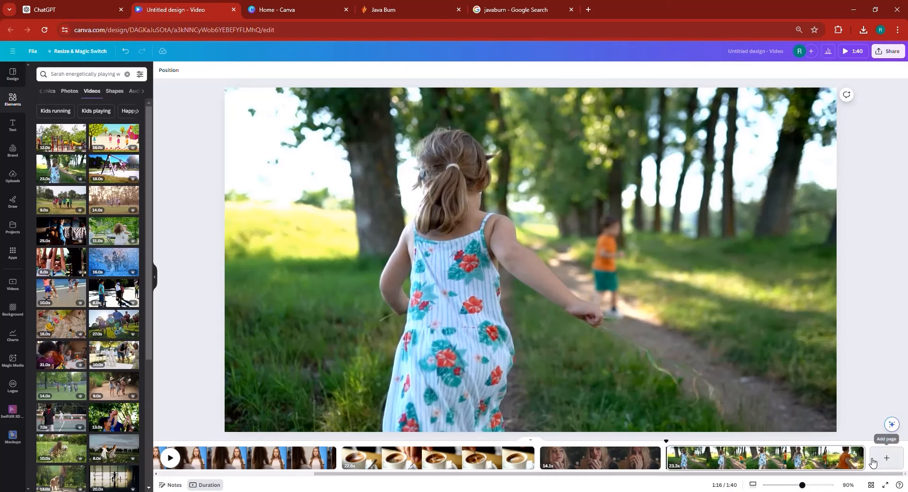
# - Copy the sixth scene's brief about looking focused and energetic at a work desk from the ChatGPT conversation
pyautogui.hotkey('ctrl', 'shift', 'Tab')
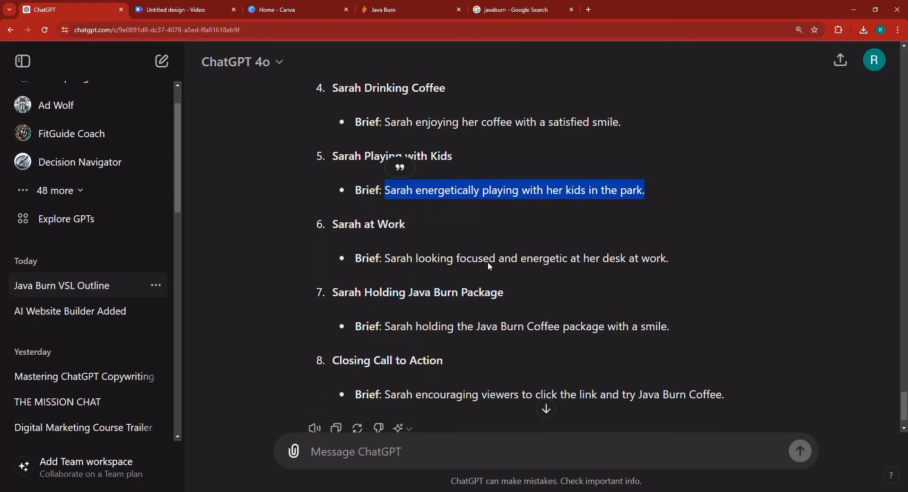
pyautogui.moveTo(385, 258); pyautogui.dragTo(605, 260)
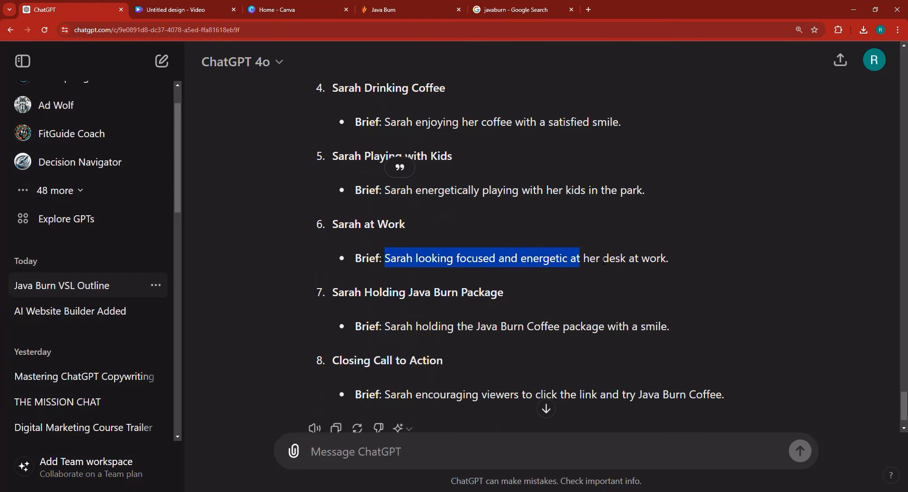
pyautogui.rightClick(659, 261)
pyautogui.click(671, 271)
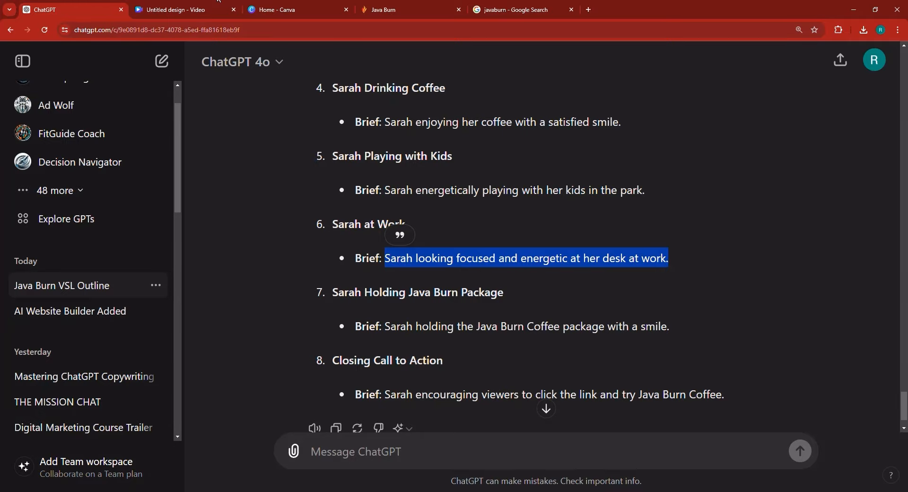
# - Return to the Canva video design and search its videos with the copied desk-at-work brief
pyautogui.hotkey('ctrl', 'Tab')
pyautogui.tripleClick(88, 75)
pyautogui.rightClick(87, 74)
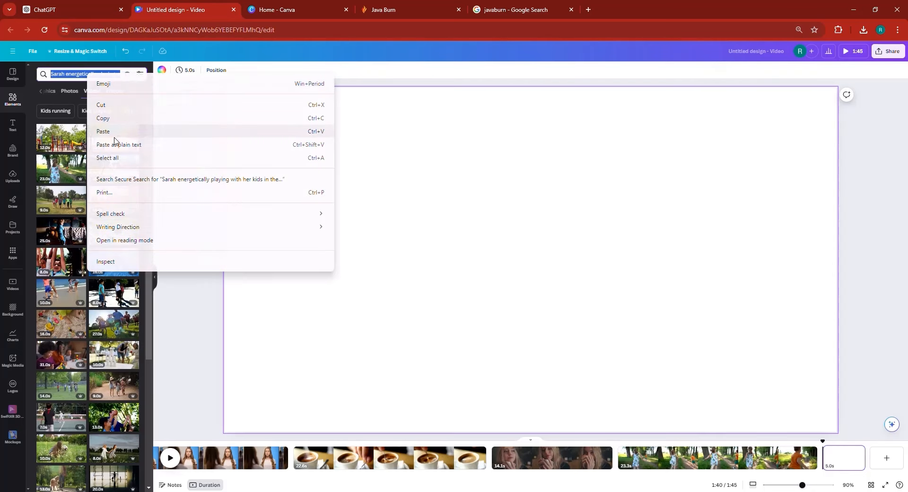
pyautogui.click(116, 137)
pyautogui.press('Return')
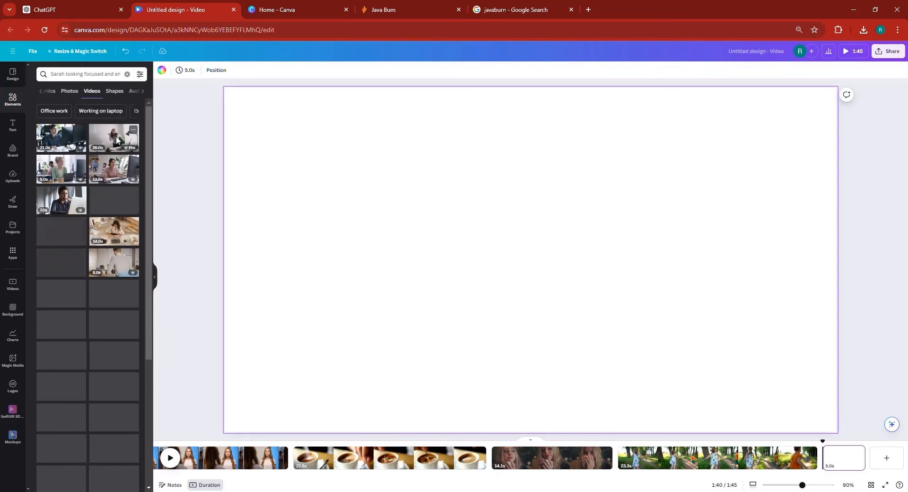
# - Try the 5-second office video on the sixth page, and replace it with the 13-second video of a woman at a desktop computer
pyautogui.click(58, 173)
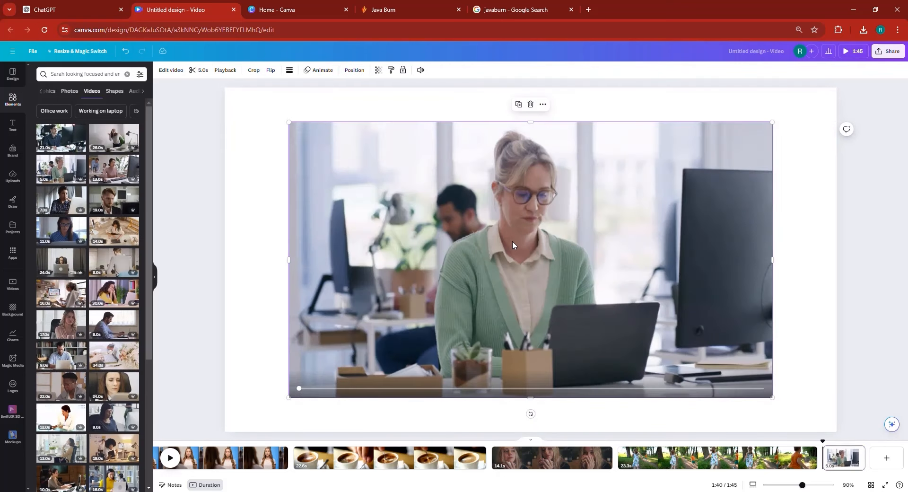
pyautogui.press('Delete')
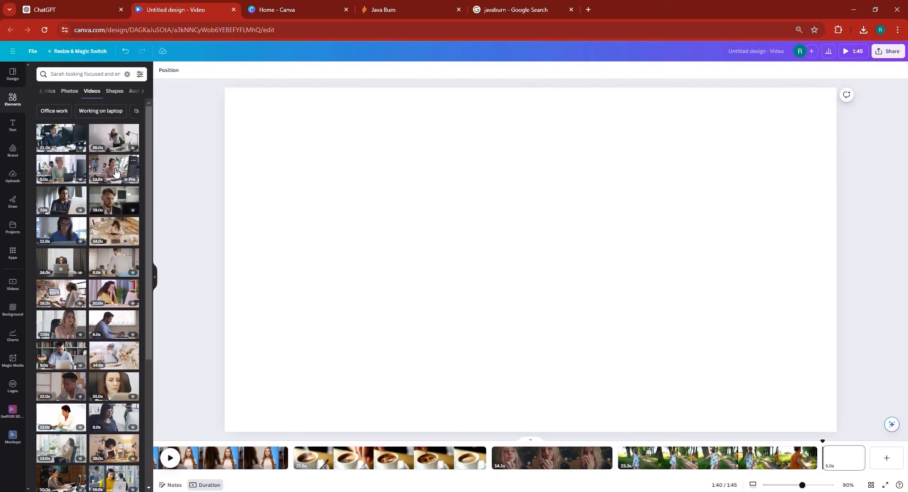
pyautogui.hotkey('ctrl', 'z')
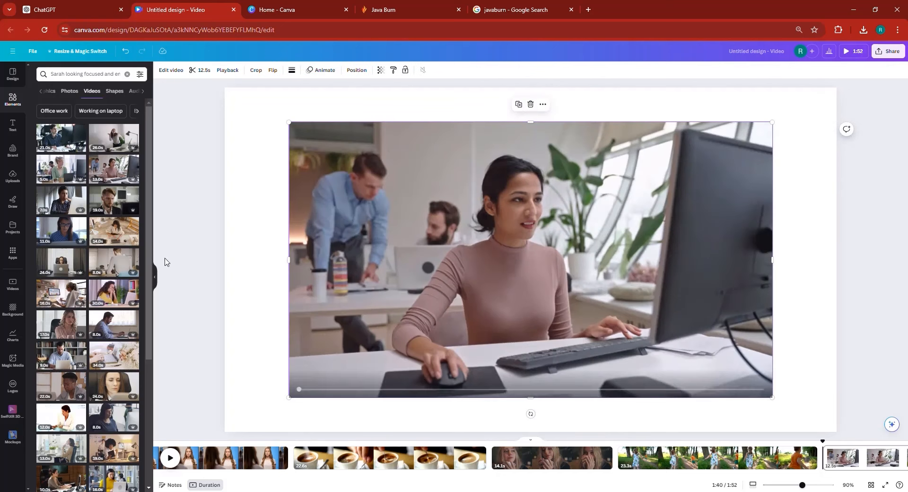
# - Try the 14-second video of a woman typing on a laptop beside the placed office video, and delete it
pyautogui.click(108, 233)
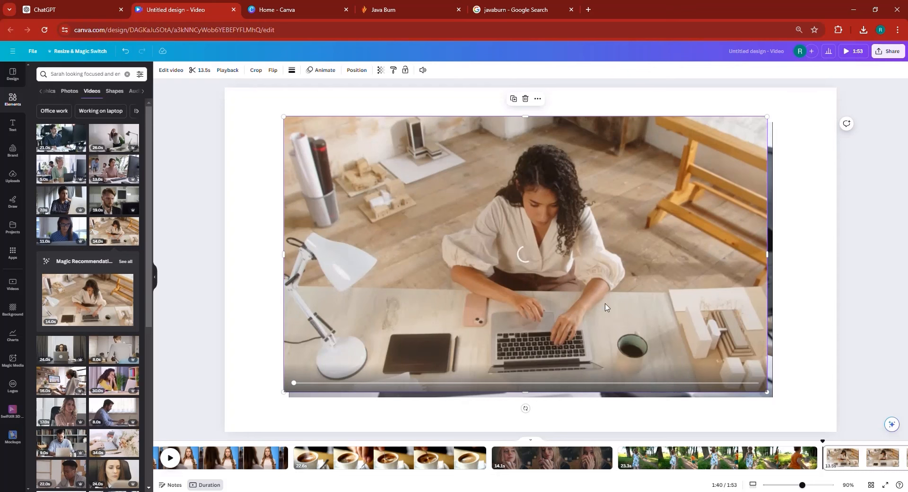
pyautogui.moveTo(540, 227); pyautogui.dragTo(644, 224)
pyautogui.moveTo(320, 225); pyautogui.dragTo(350, 227)
pyautogui.moveTo(523, 238); pyautogui.dragTo(286, 247)
pyautogui.click(671, 246)
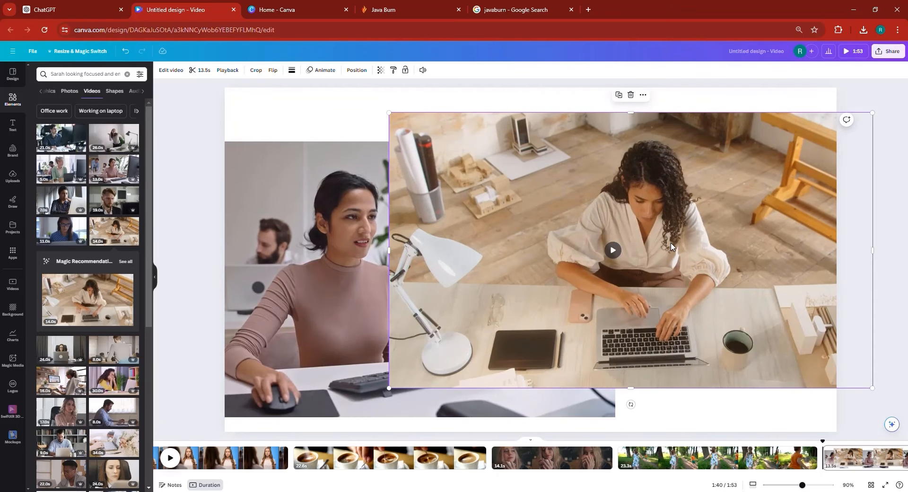
pyautogui.press('Delete')
# - Try the 17-second video of a blonde woman at her desk over the placed office video, and delete it
pyautogui.moveTo(307, 336); pyautogui.dragTo(411, 297)
pyautogui.rightClick(411, 297)
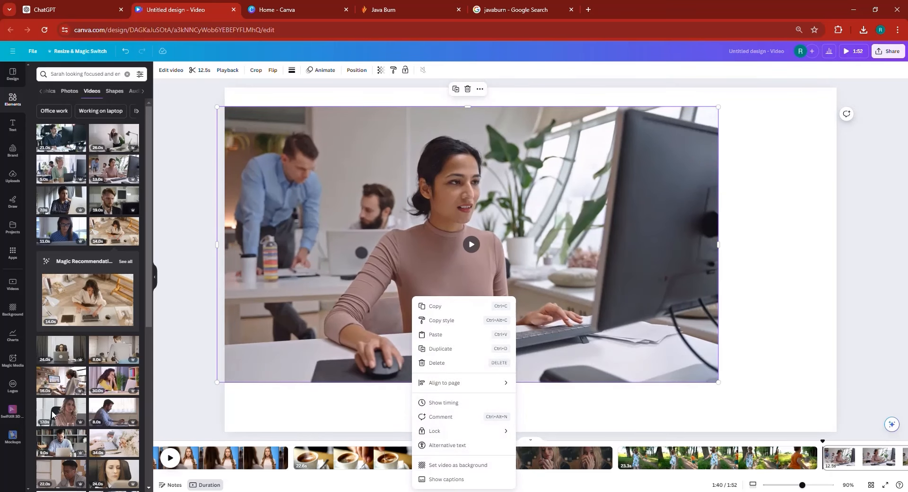
pyautogui.click(40, 403)
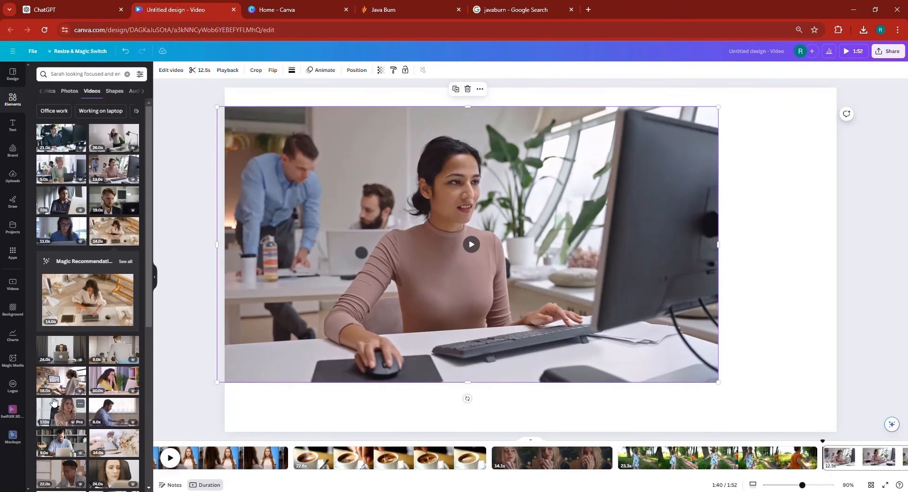
pyautogui.moveTo(54, 401); pyautogui.dragTo(502, 242)
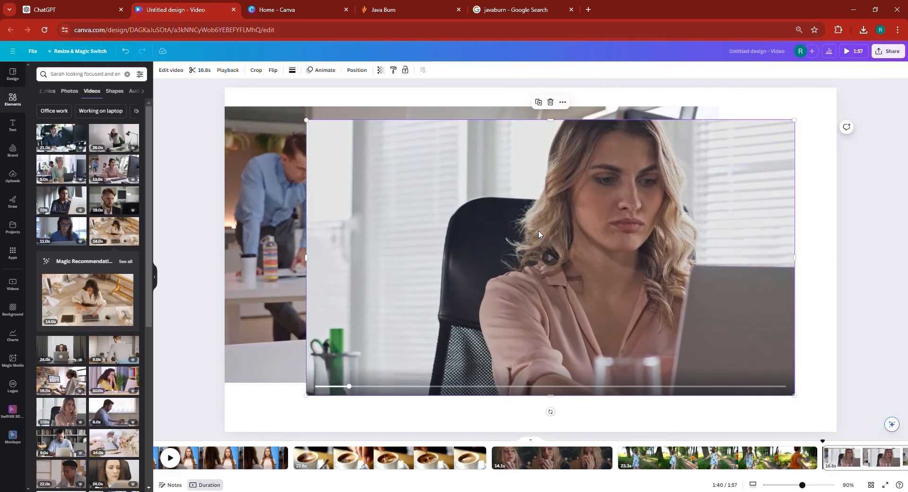
pyautogui.press('Delete')
# - Set the 13-second video of the woman at the desktop computer as the sixth page's background
pyautogui.rightClick(384, 246)
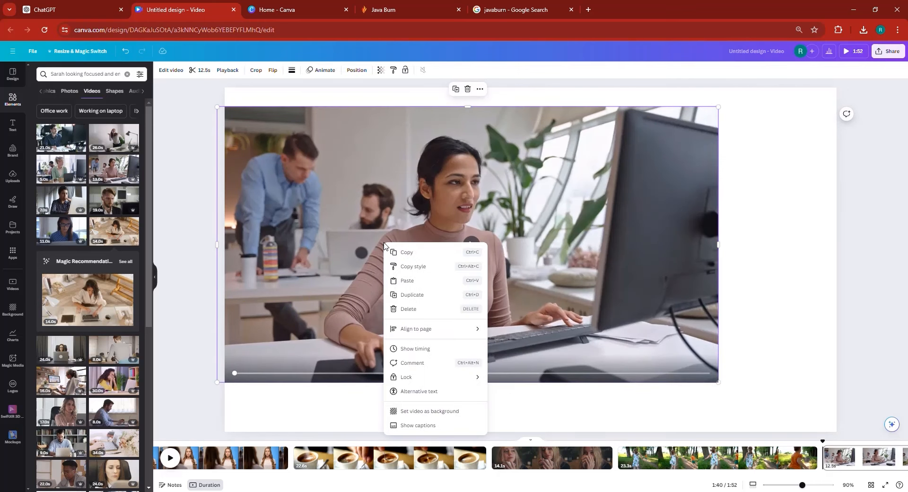
pyautogui.click(440, 412)
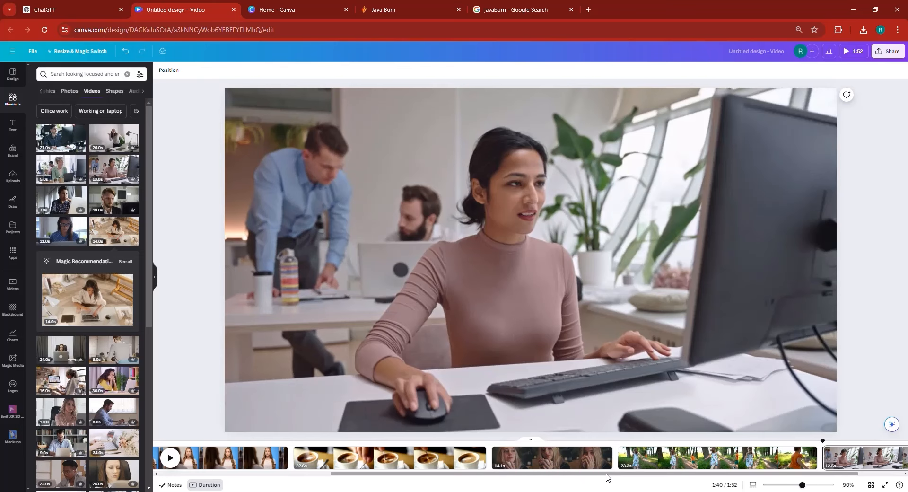
pyautogui.moveTo(607, 473); pyautogui.dragTo(865, 474)
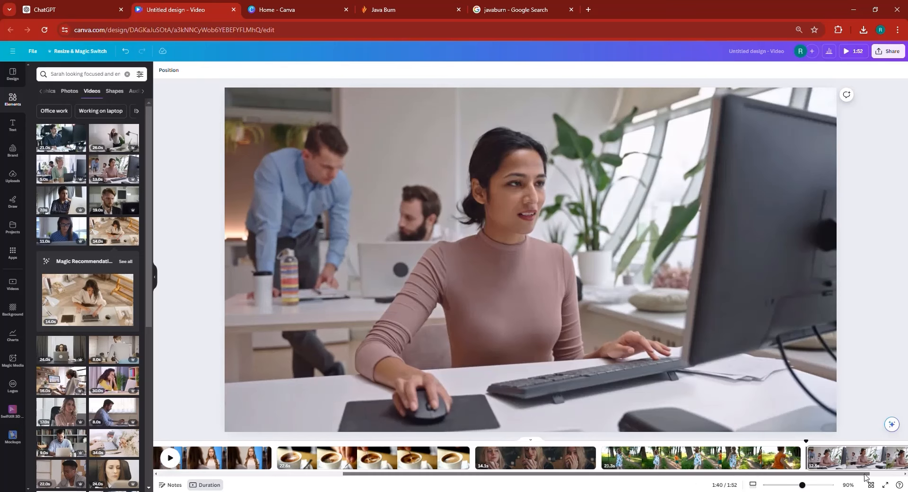
# - Copy the seventh scene's brief about holding the Java Burn Coffee package with a smile from ChatGPT's scene list
pyautogui.click(57, 9)
pyautogui.scroll(-1, 425, 331)
pyautogui.click(397, 282)
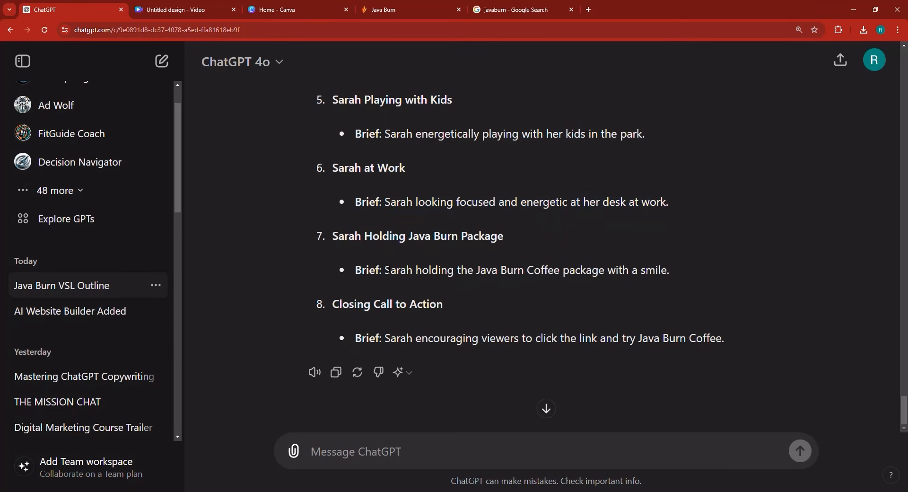
pyautogui.moveTo(430, 270); pyautogui.dragTo(592, 271)
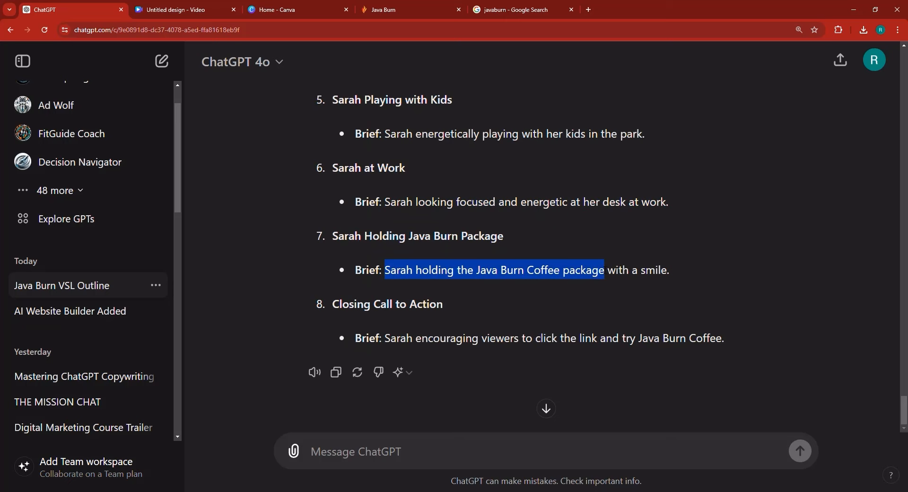
pyautogui.rightClick(419, 272)
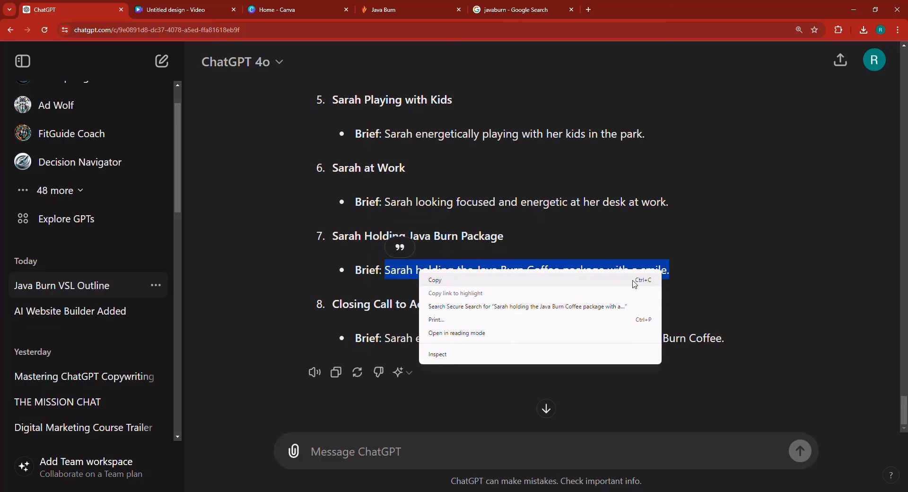
pyautogui.click(431, 280)
# - Search Canva's stock videos for the copied brief about holding the Java Burn Coffee package
pyautogui.click(172, 10)
pyautogui.tripleClick(66, 74)
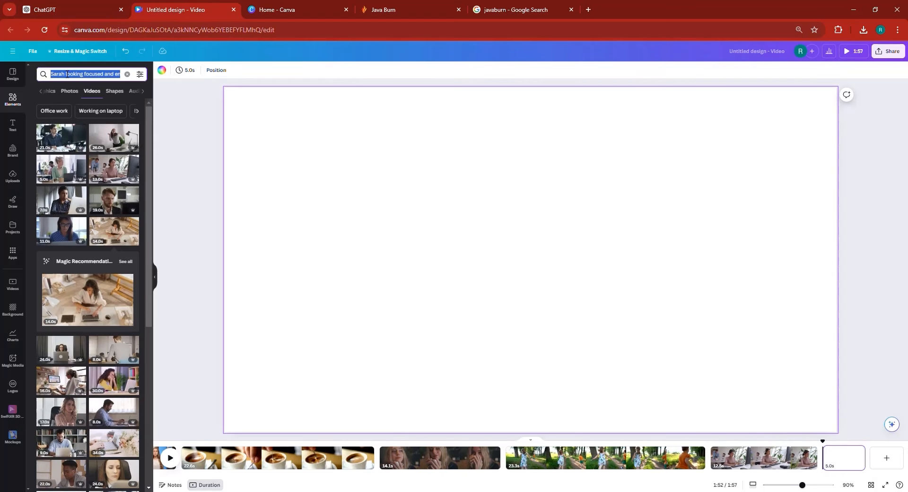
pyautogui.rightClick(66, 75)
pyautogui.click(84, 137)
pyautogui.press('Return')
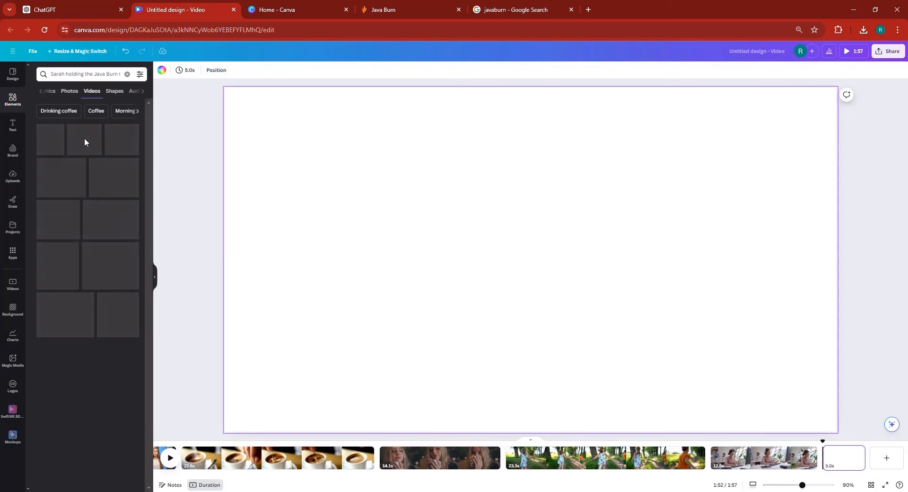
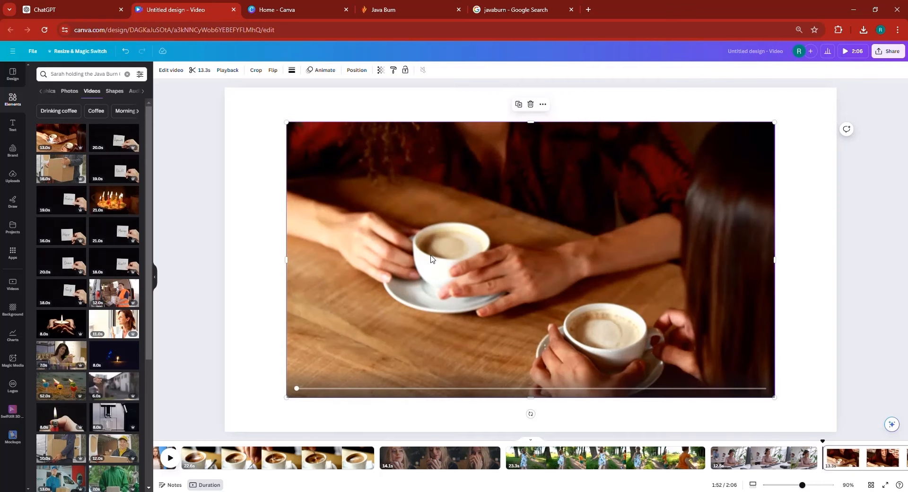
# - Set the 13-second video of hands around coffee cups as the seventh page's background, and add an eighth page
pyautogui.rightClick(432, 257)
pyautogui.click(507, 425)
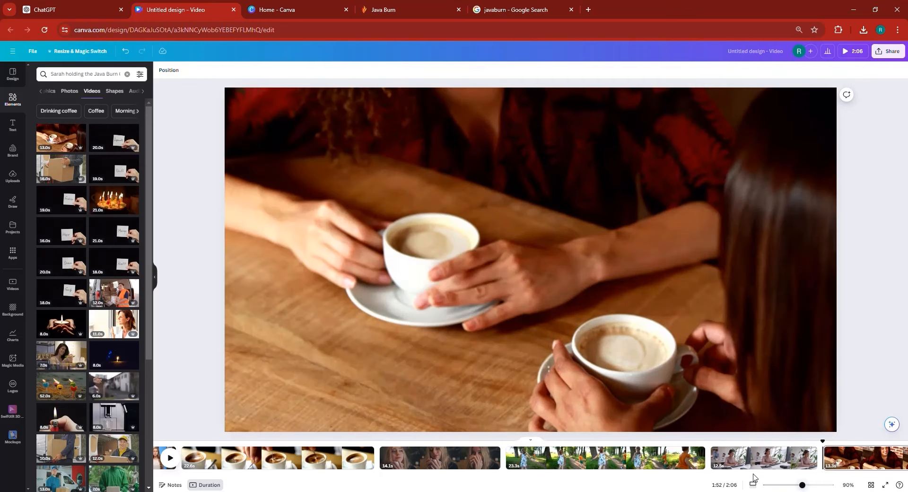
pyautogui.hscroll(3, 756, 457)
pyautogui.click(885, 457)
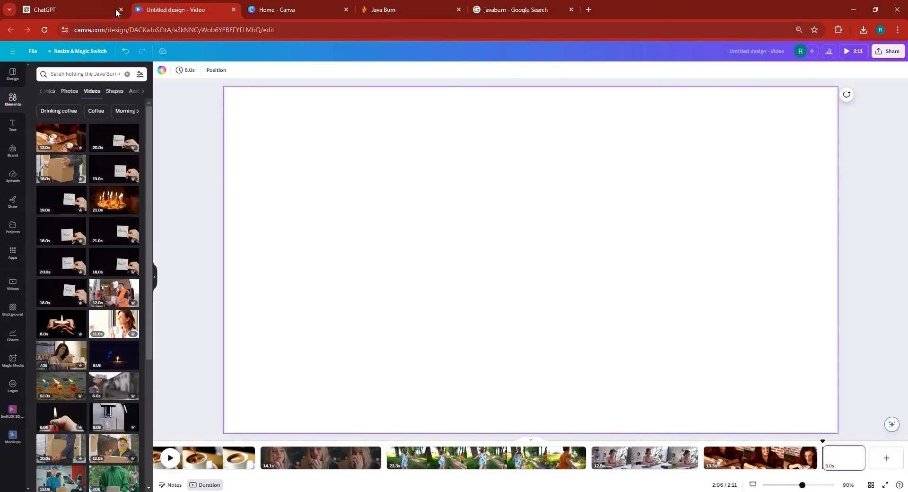
# - Copy the closing scene's brief up to "click the link" from ChatGPT, and search Canva's stock videos for it
pyautogui.click(116, 13)
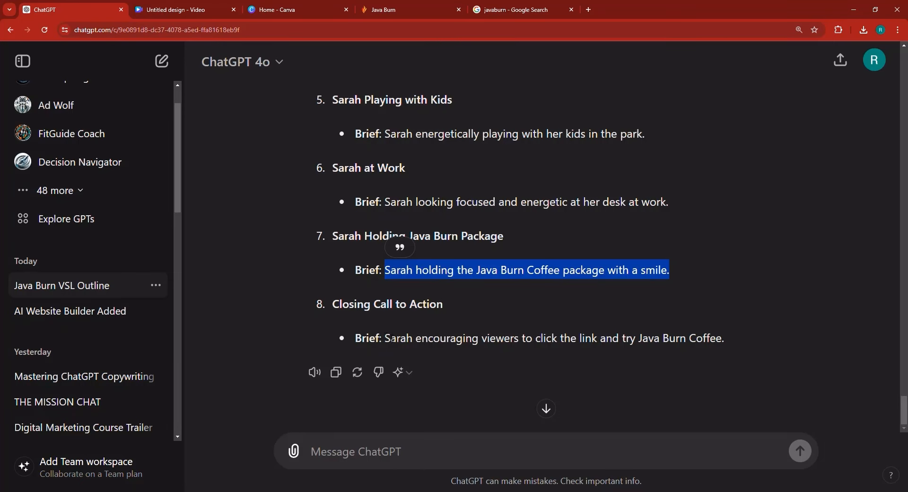
pyautogui.moveTo(382, 338); pyautogui.dragTo(537, 341)
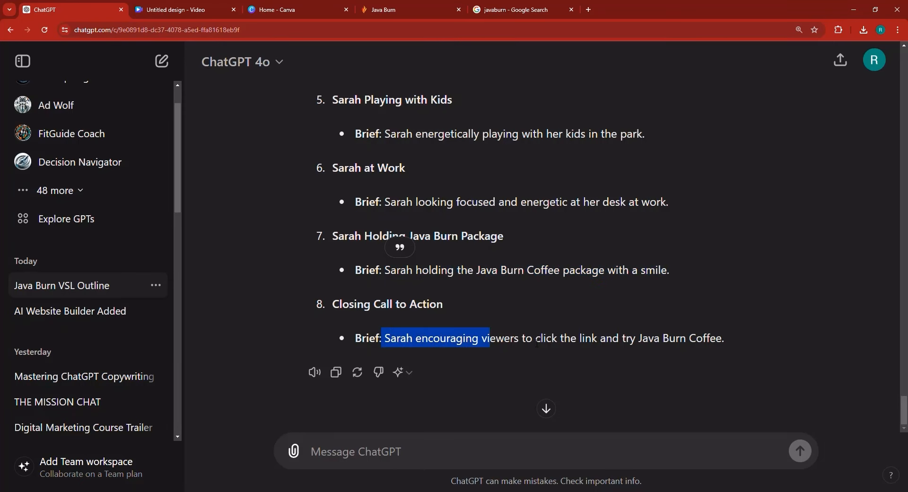
pyautogui.rightClick(591, 337)
pyautogui.click(609, 344)
pyautogui.click(180, 10)
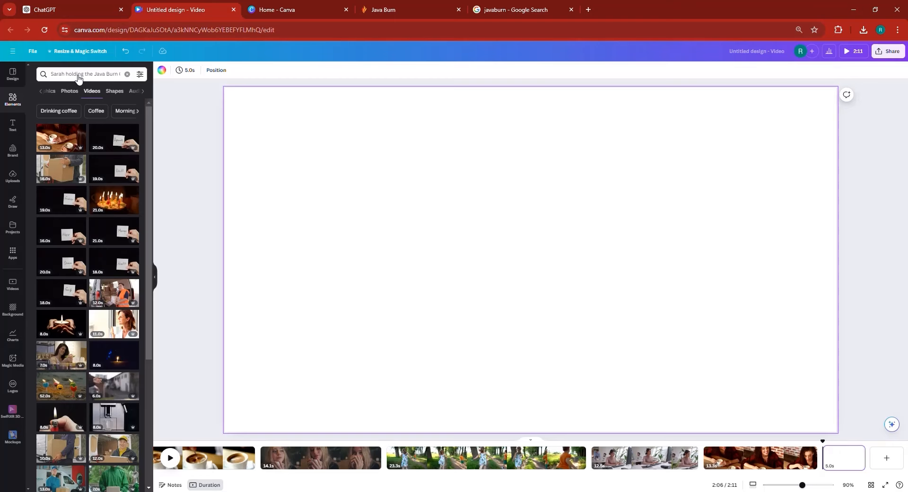
pyautogui.rightClick(78, 75)
pyautogui.click(108, 135)
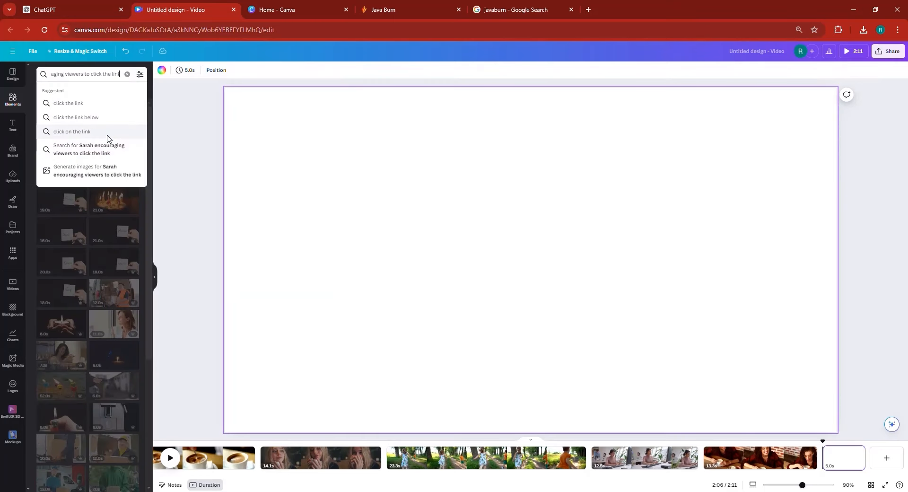
pyautogui.press('Return')
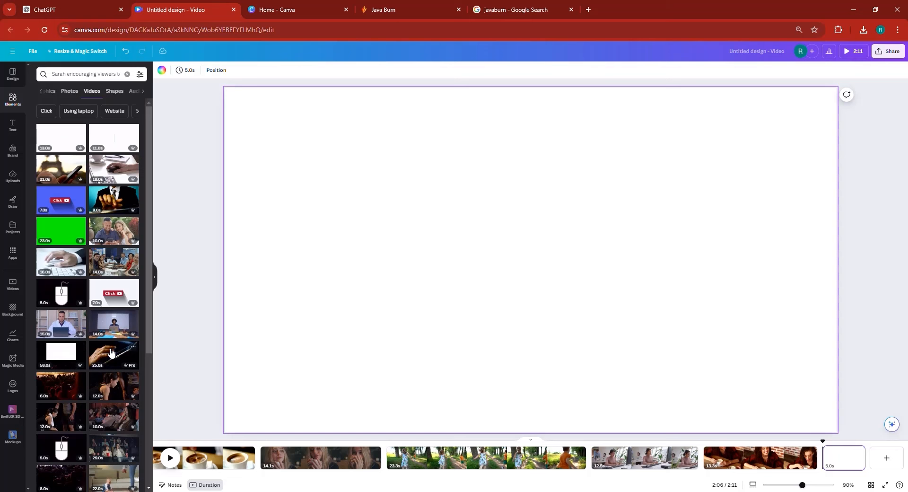
pyautogui.scroll(-4, 110, 352)
# - Search the stock videos for "click" and set the 20-second video of a woman using her phone as the eighth page's background
pyautogui.click(85, 74)
pyautogui.write('click')
pyautogui.press('Return')
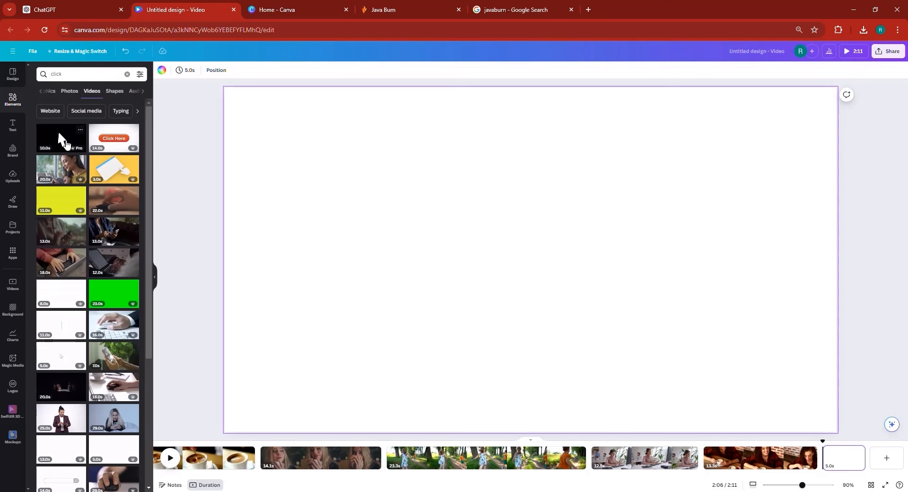
pyautogui.click(64, 166)
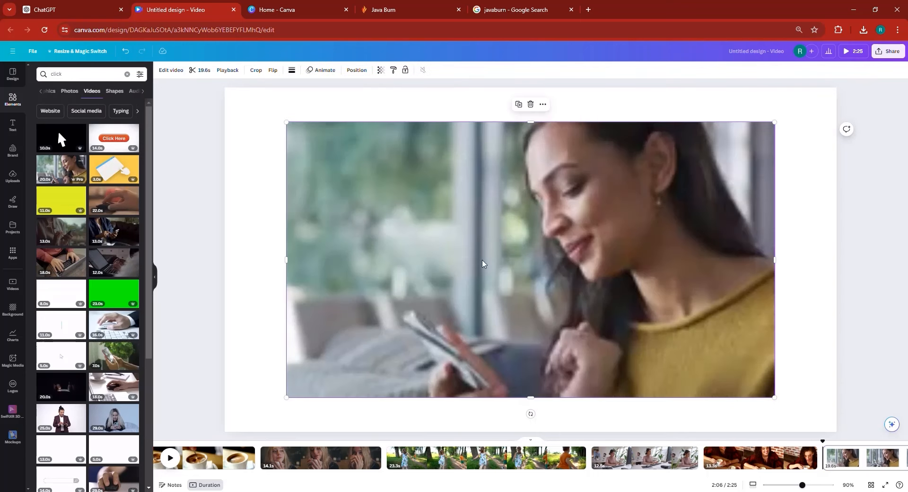
pyautogui.rightClick(493, 265)
pyautogui.click(546, 430)
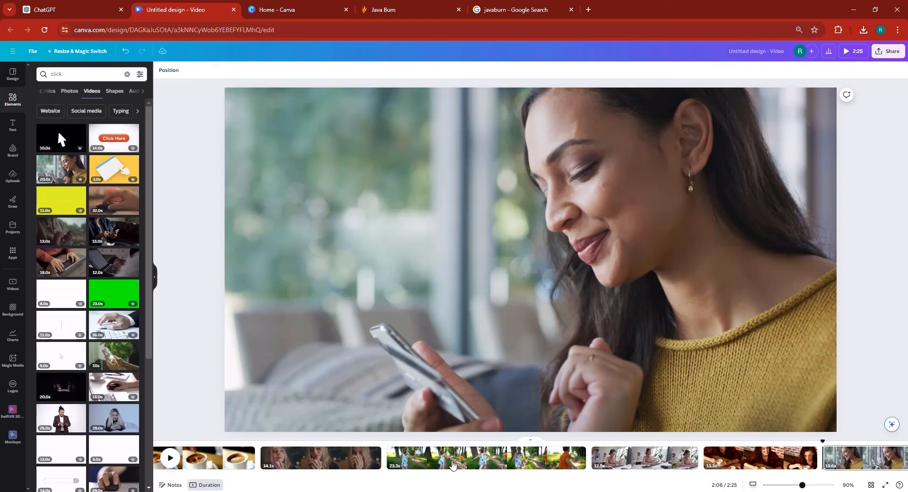
# - Set the first page's kitchen video speed to 2, and apply a Dissolve transition between all pages
pyautogui.moveTo(529, 473); pyautogui.dragTo(180, 487)
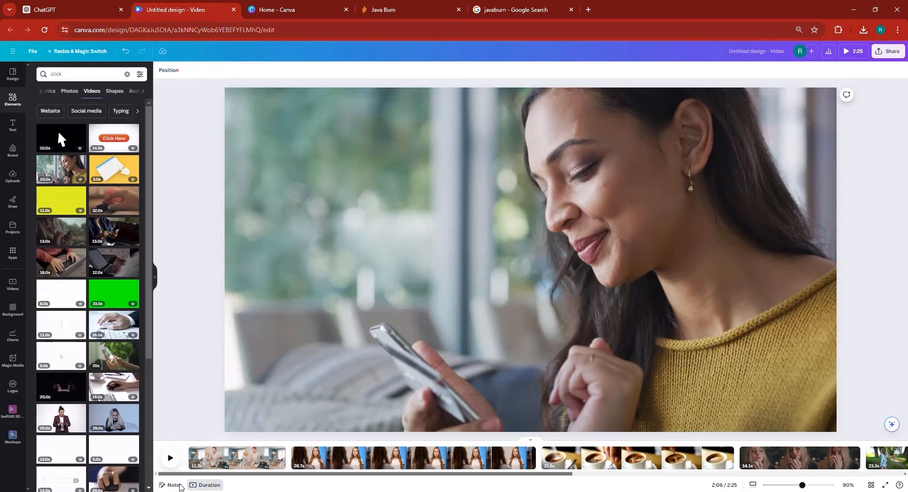
pyautogui.click(216, 458)
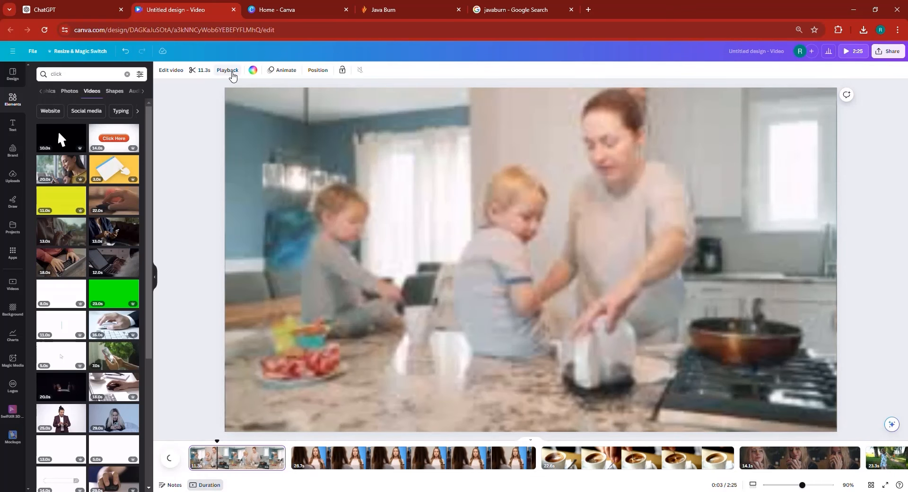
pyautogui.click(231, 71)
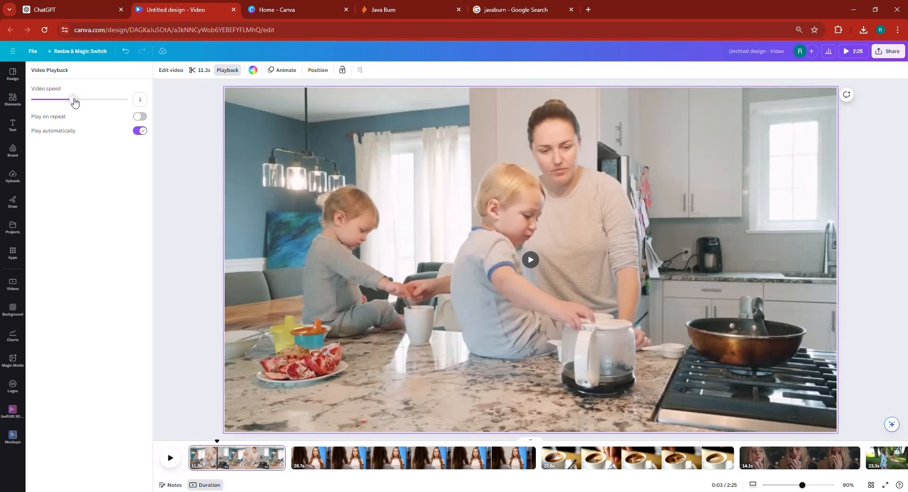
pyautogui.moveTo(74, 101); pyautogui.dragTo(186, 104)
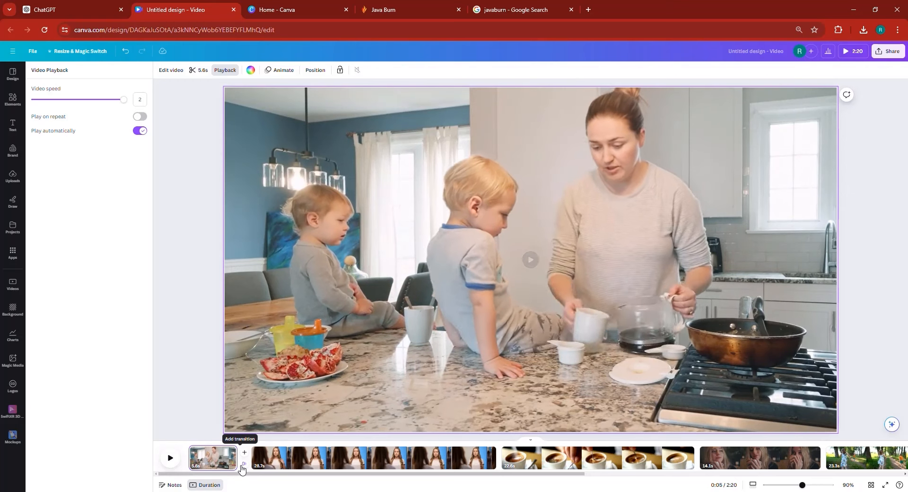
pyautogui.click(242, 463)
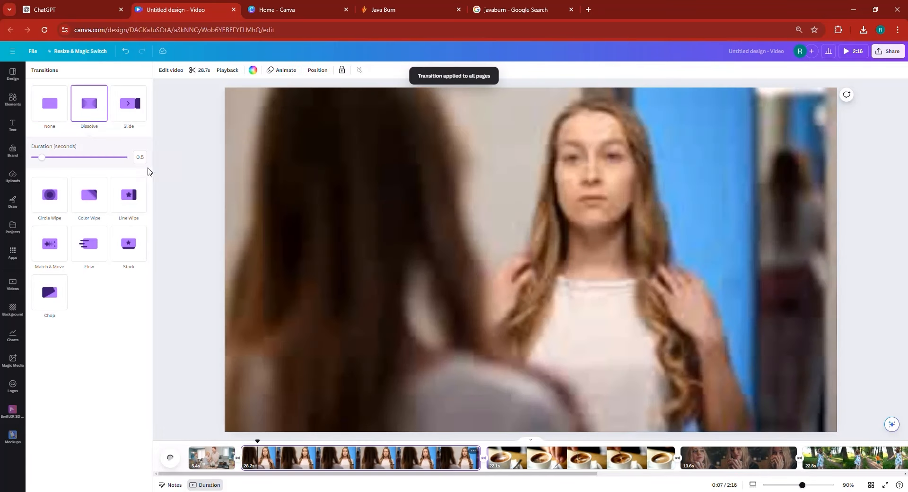
# - Set the video speed to 2 on the second through fifth pages
pyautogui.click(325, 460)
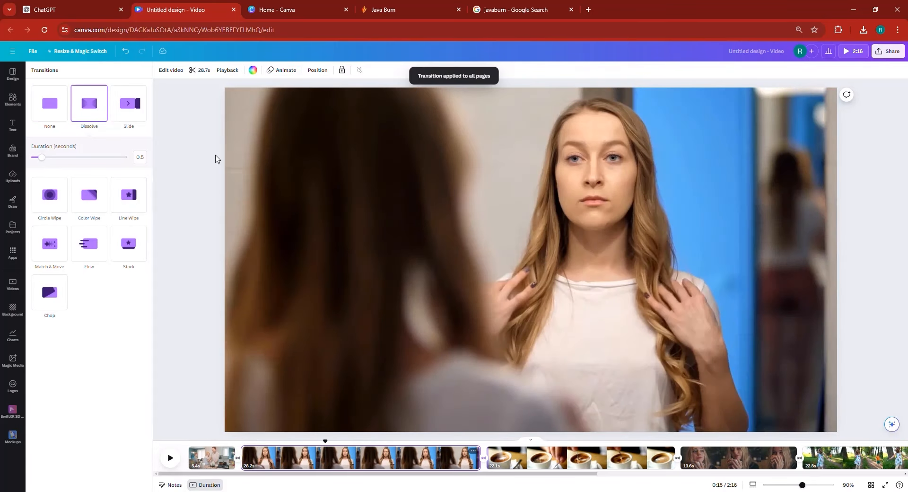
pyautogui.click(227, 71)
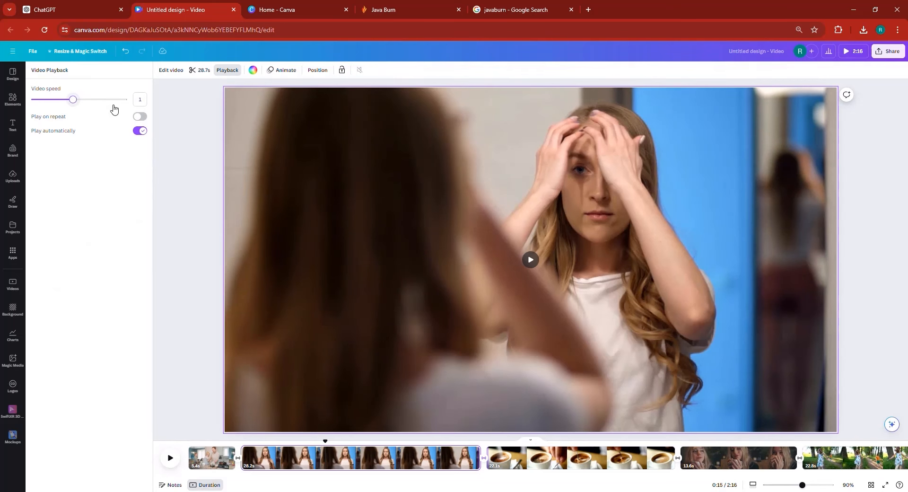
pyautogui.moveTo(112, 105); pyautogui.dragTo(303, 105)
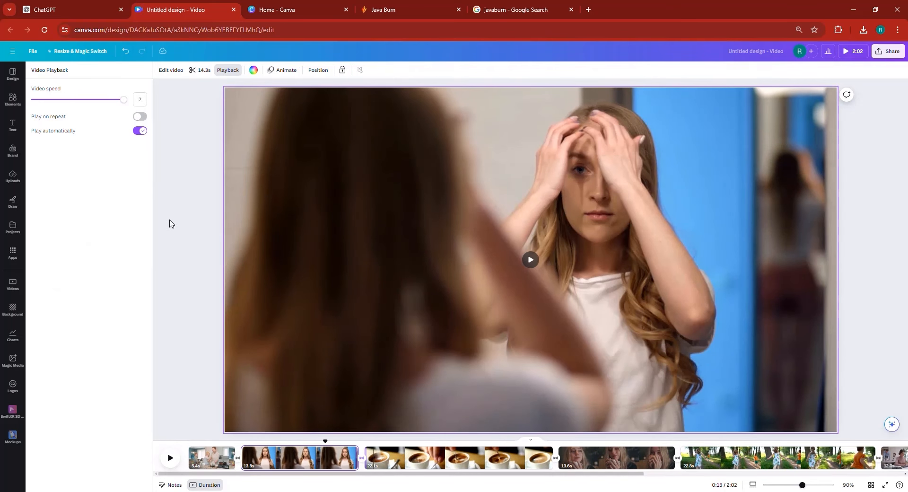
pyautogui.click(403, 457)
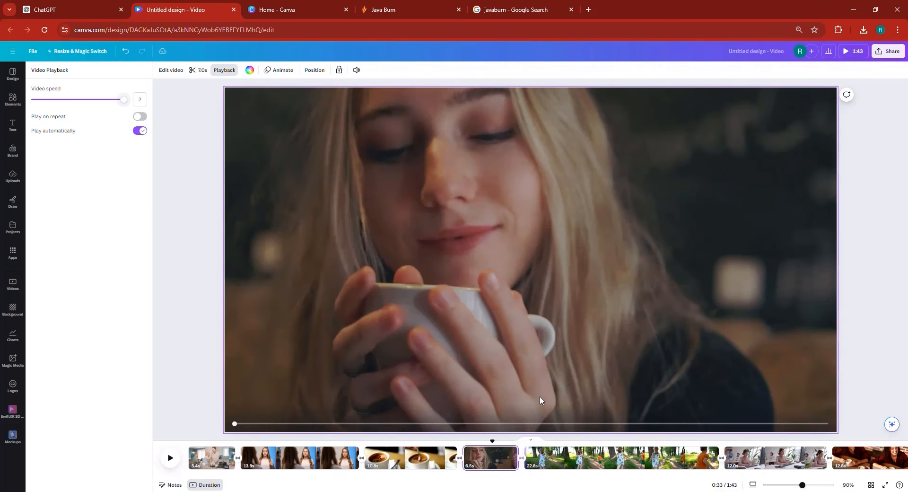
pyautogui.click(569, 462)
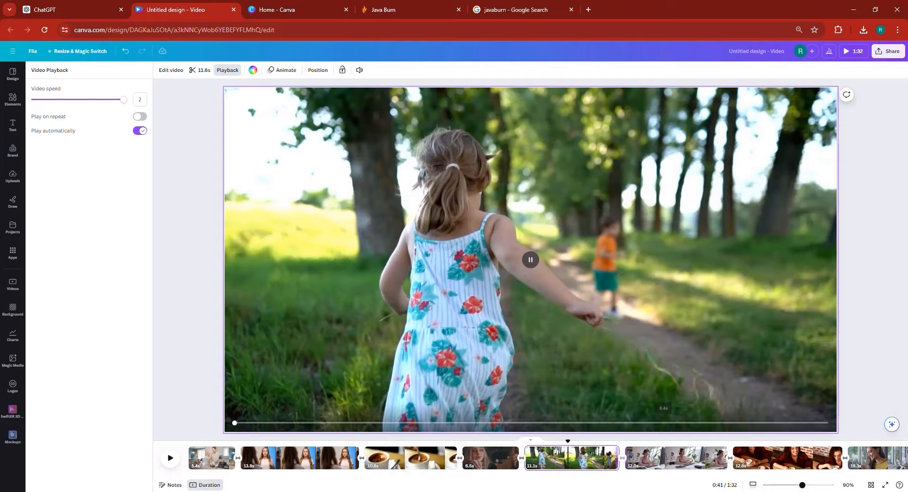
# - Set the video speed to 2 on the sixth, seventh and eighth pages
pyautogui.click(664, 458)
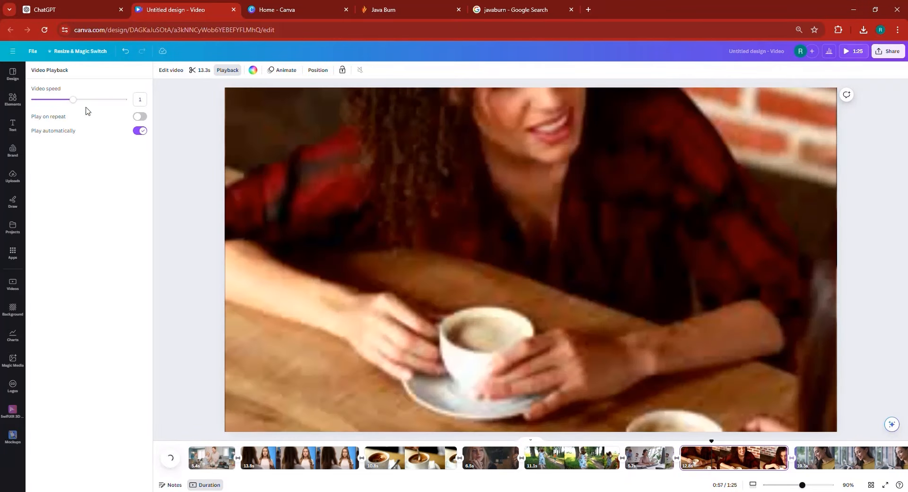
pyautogui.moveTo(104, 104); pyautogui.dragTo(234, 122)
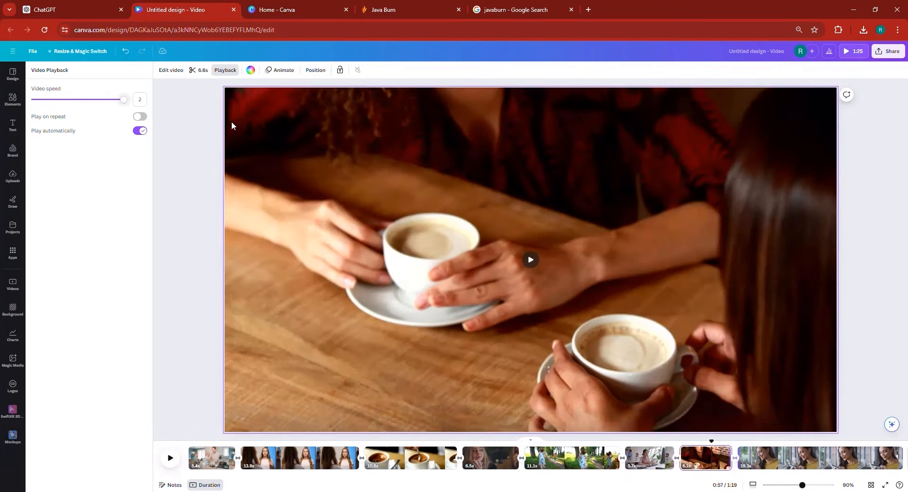
pyautogui.click(756, 457)
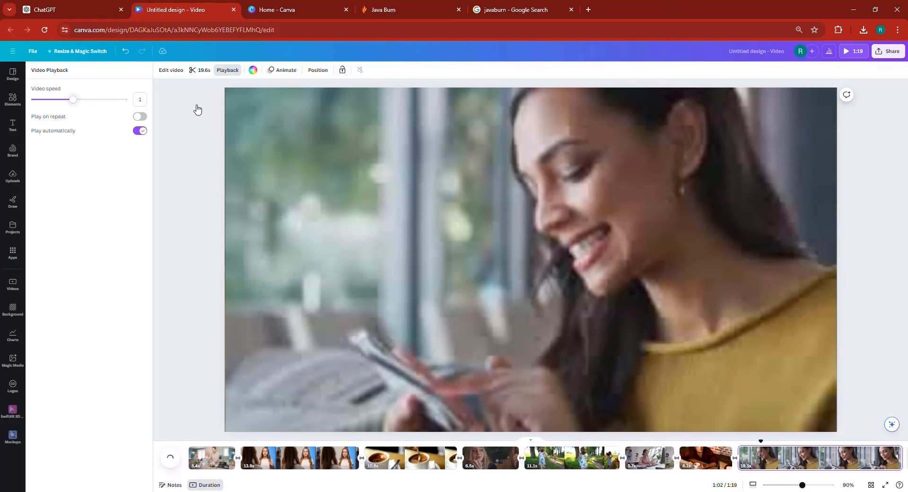
pyautogui.moveTo(198, 110); pyautogui.dragTo(227, 113)
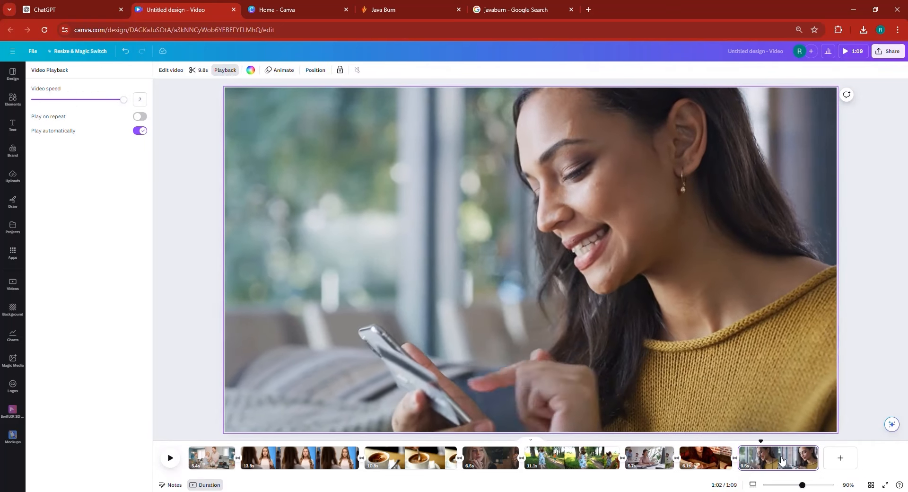
# - Trim the end of the fifth page's video of children running in the park to a length of 4.4 seconds
pyautogui.press('space')
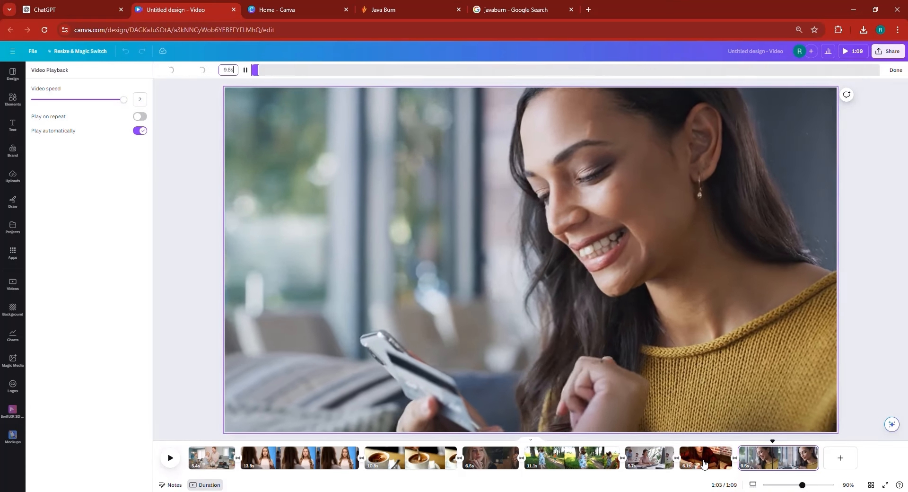
pyautogui.click(689, 459)
pyautogui.click(535, 465)
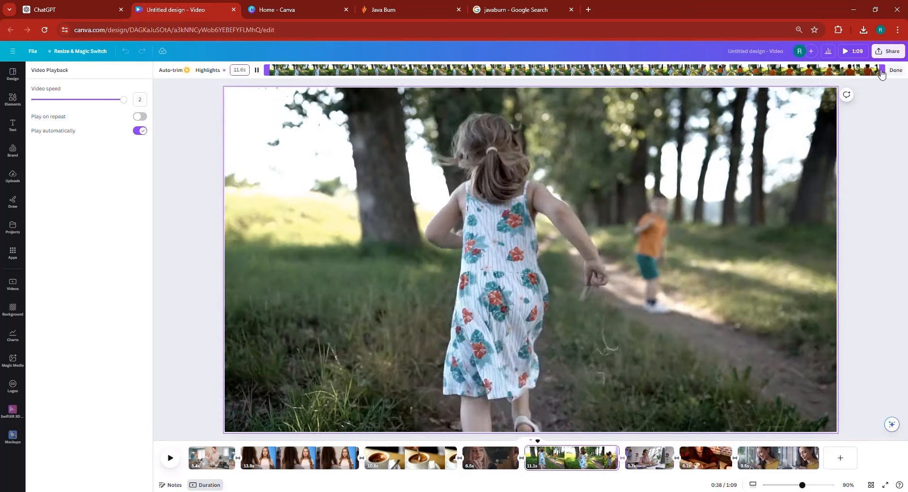
pyautogui.moveTo(882, 70); pyautogui.dragTo(504, 70)
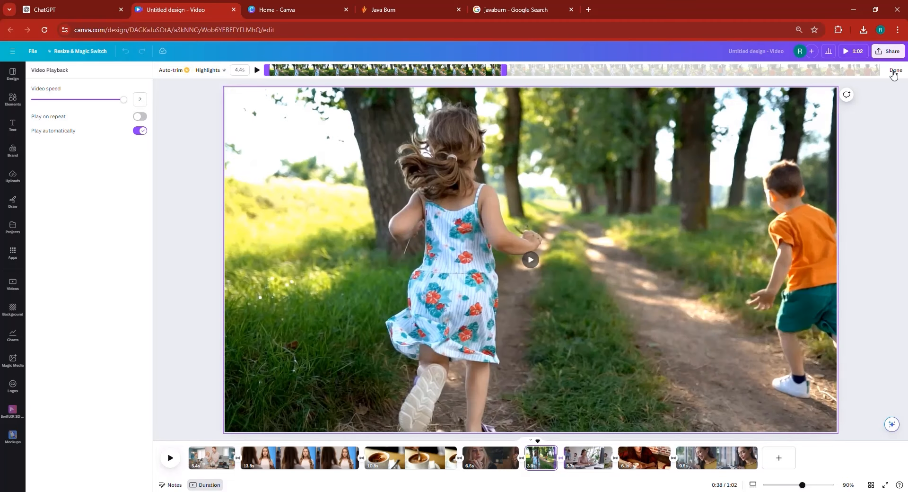
pyautogui.click(895, 70)
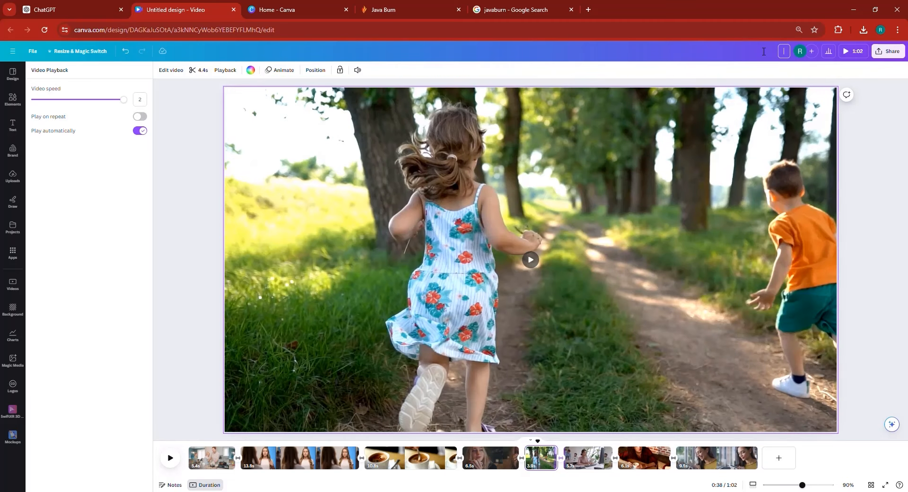
# - Name the design "vsl javaburn coffee" and download all pages as an MP4 video in 4K (UHD) quality
pyautogui.write('vsl javaburn coffee')
pyautogui.click(888, 52)
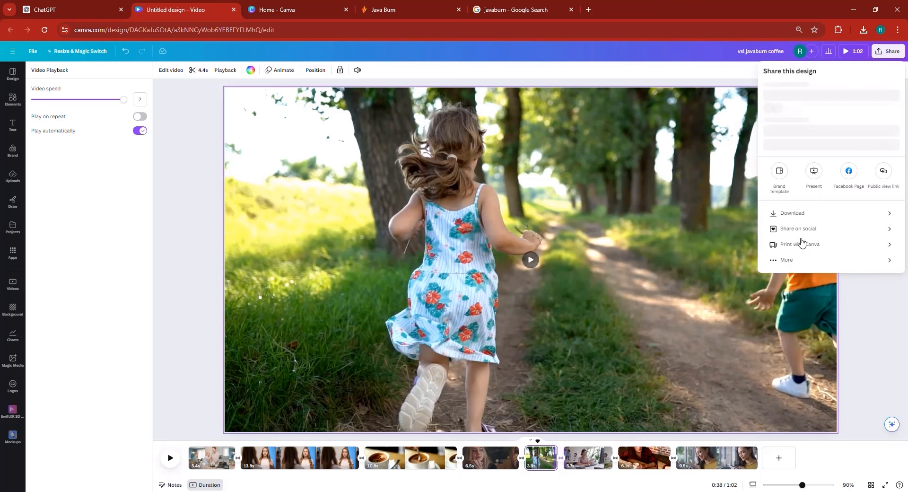
pyautogui.click(801, 237)
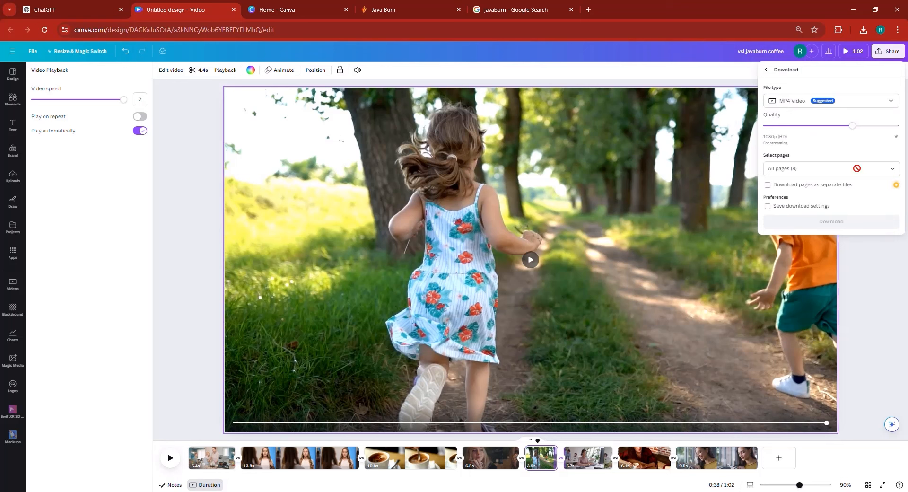
pyautogui.click(896, 125)
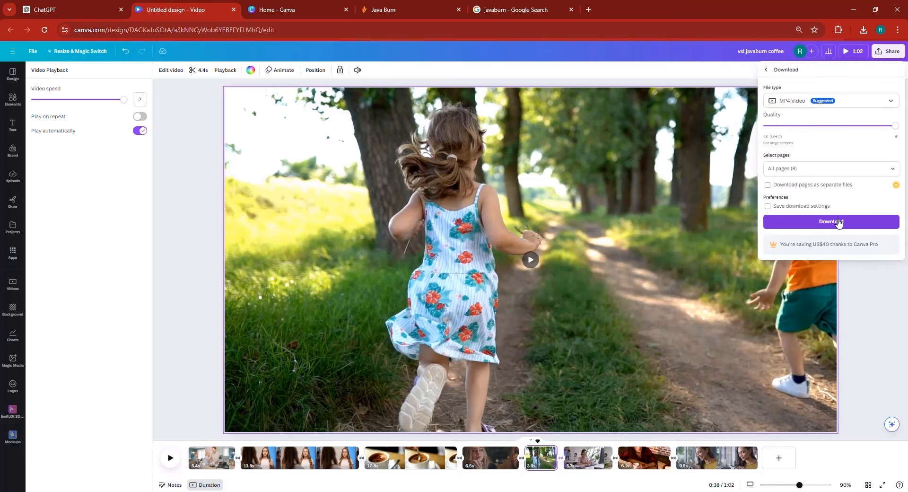
pyautogui.click(838, 223)
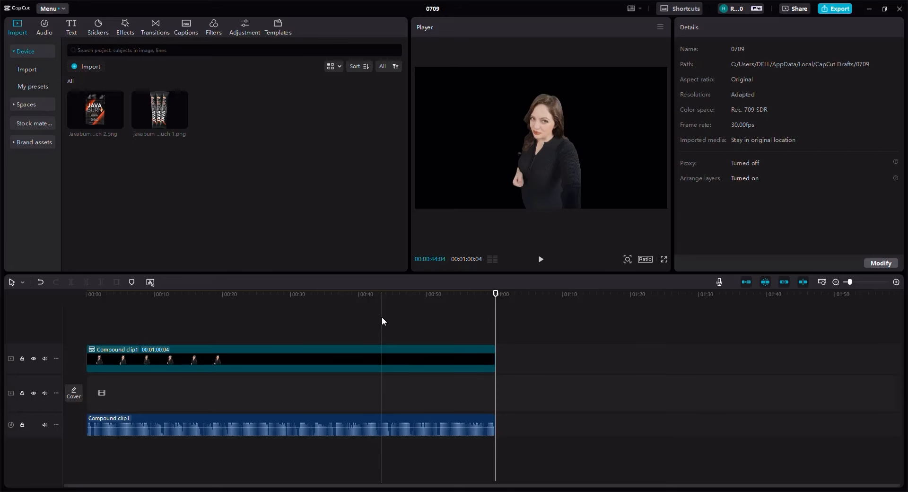
# - In the CapCut project, return to the start of the timeline and move the presenter clip horizontally to about X 946
pyautogui.click(228, 302)
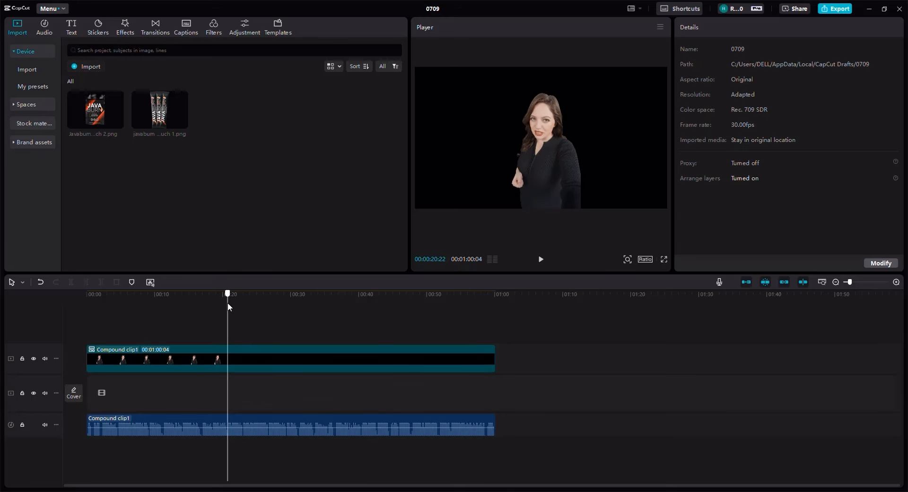
pyautogui.click(127, 301)
pyautogui.click(87, 299)
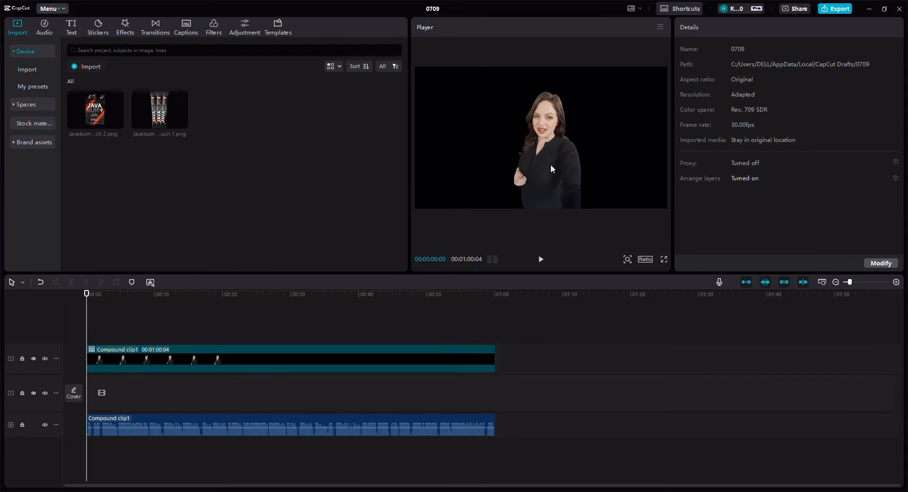
pyautogui.click(340, 364)
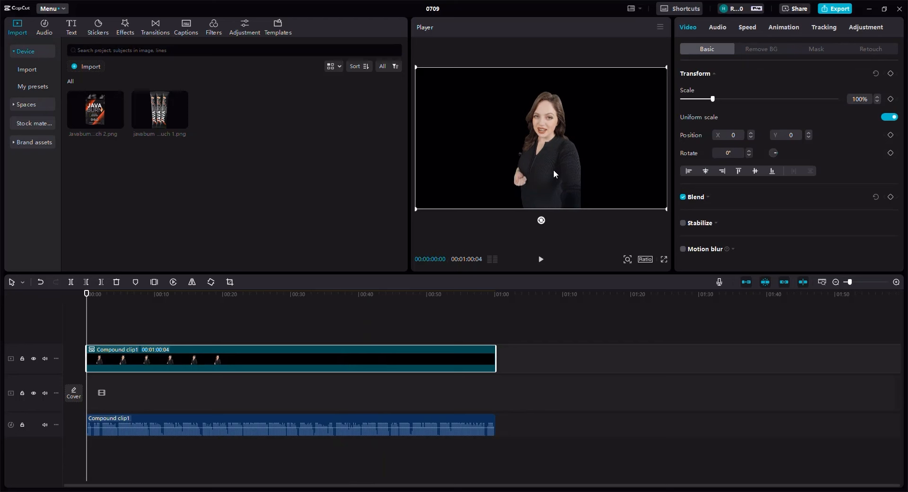
pyautogui.moveTo(589, 174); pyautogui.dragTo(650, 173)
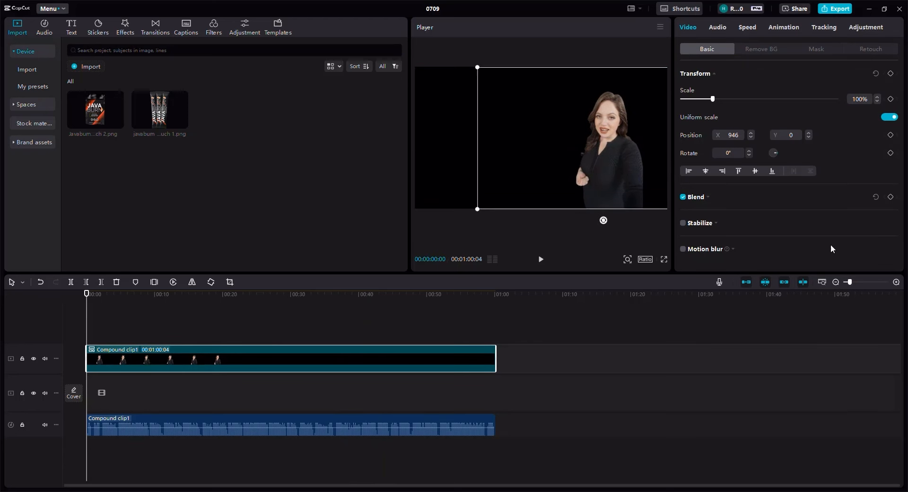
# - Enable Retouch on the presenter clip with Even 22, Smooth 22 and Smile lines 23
pyautogui.click(896, 282)
pyautogui.click(896, 282)
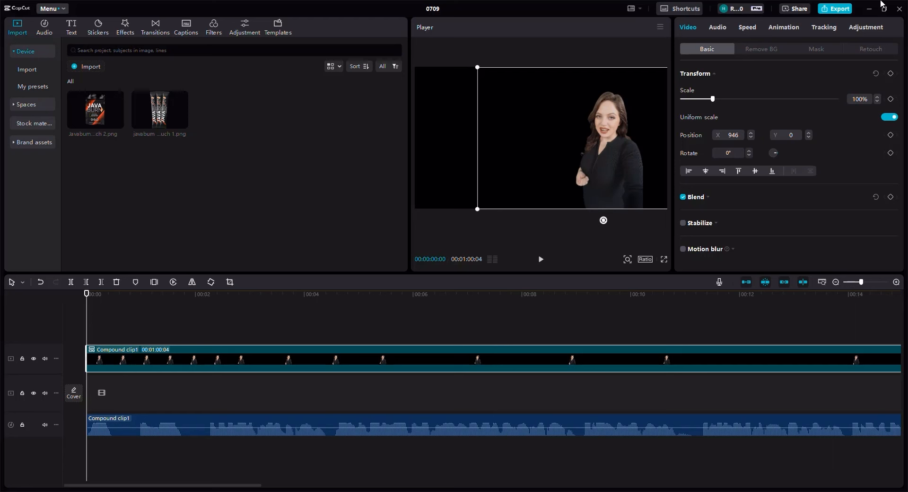
pyautogui.click(861, 49)
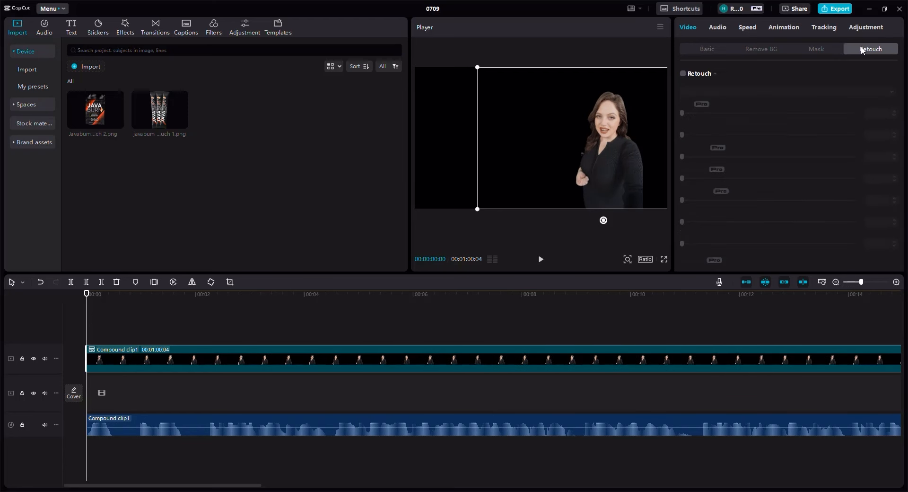
pyautogui.click(682, 73)
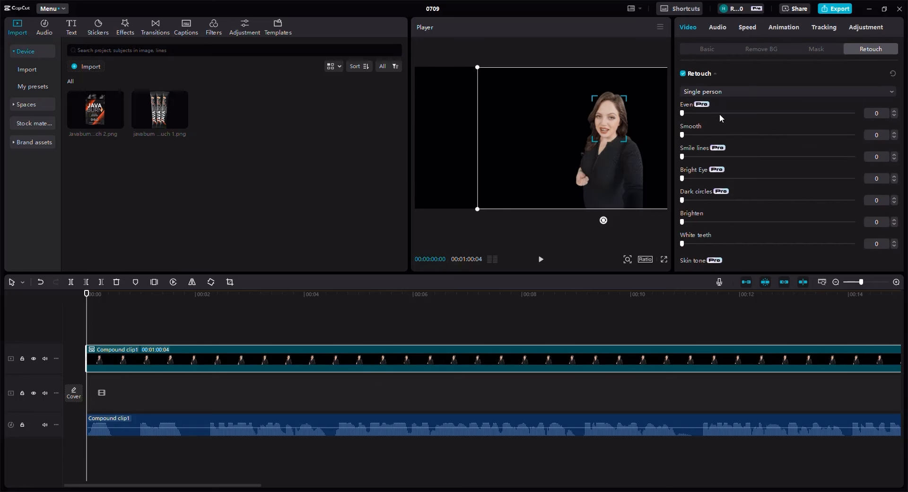
pyautogui.click(719, 113)
pyautogui.click(719, 135)
pyautogui.click(721, 156)
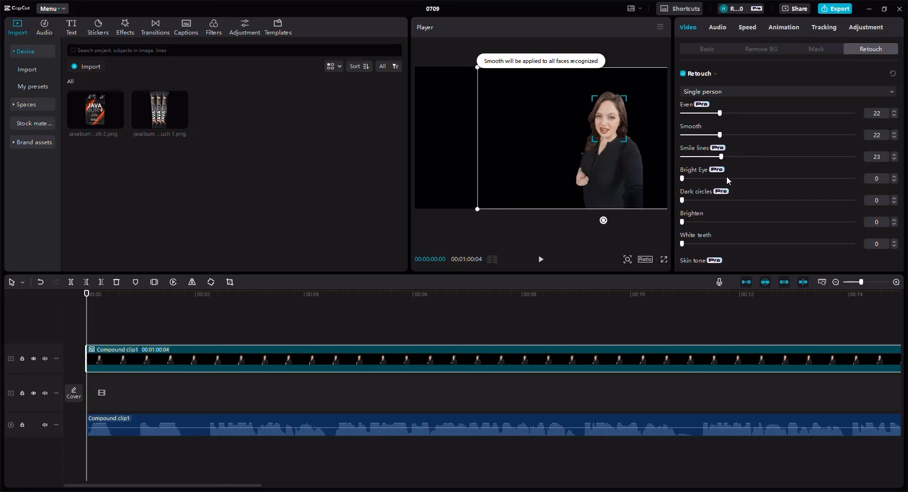
# - Set the presenter's retouch values to Bright Eye 26, Dark circles 23, Brighten 20 and White teeth 100
pyautogui.click(718, 201)
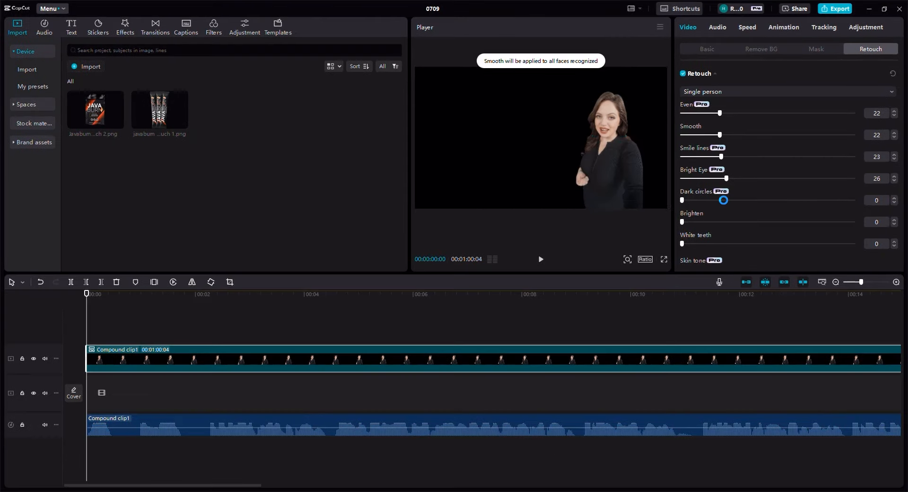
pyautogui.click(716, 230)
pyautogui.click(721, 242)
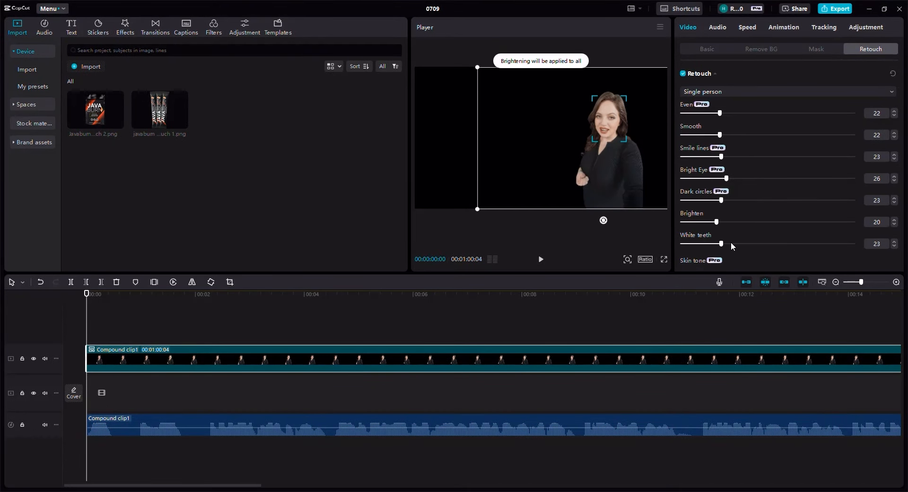
pyautogui.moveTo(755, 242); pyautogui.dragTo(874, 242)
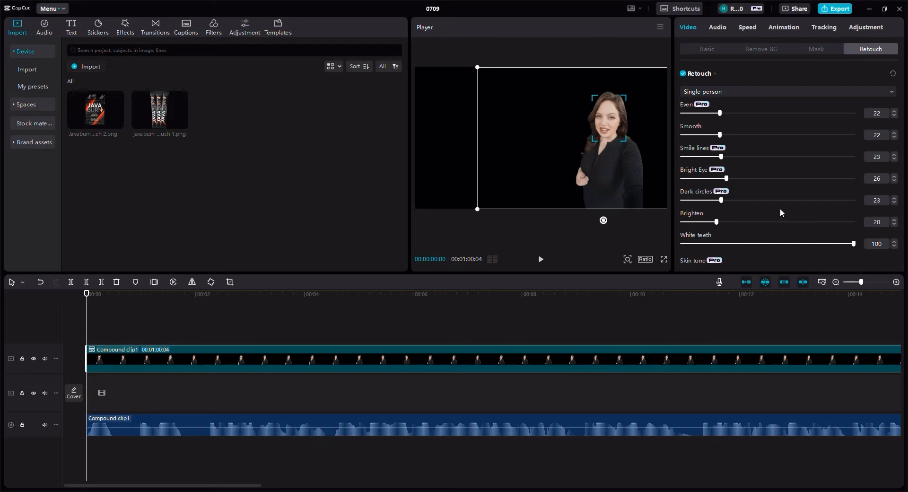
# - Enable Makeup on the presenter clip, apply the Cherry Cola look, and check it in the full-screen preview
pyautogui.scroll(-5, 780, 209)
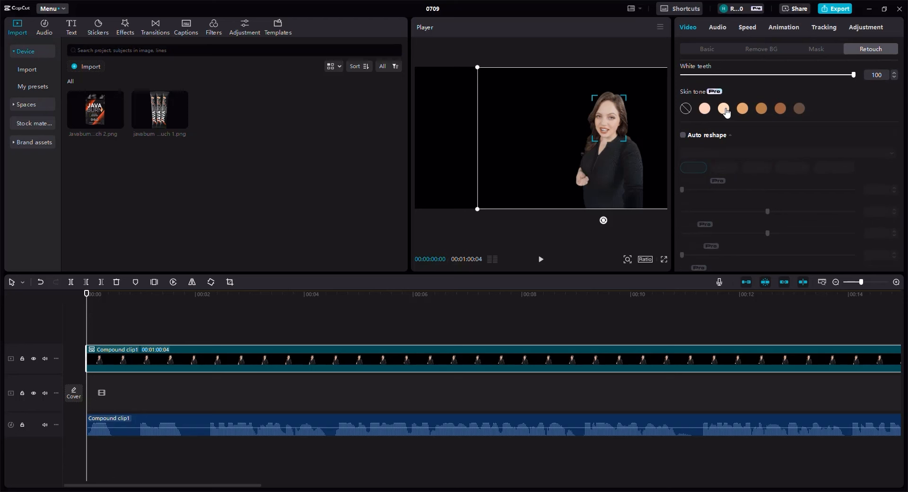
pyautogui.scroll(-2, 690, 210)
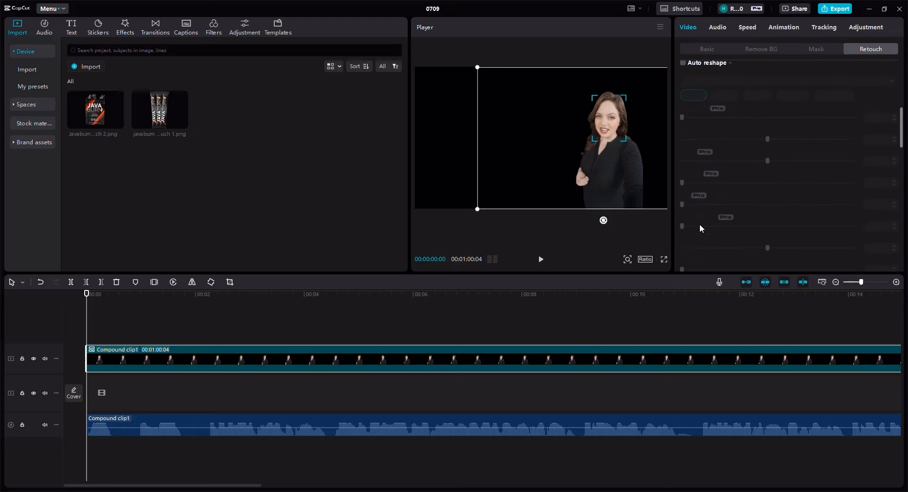
pyautogui.scroll(-3, 697, 217)
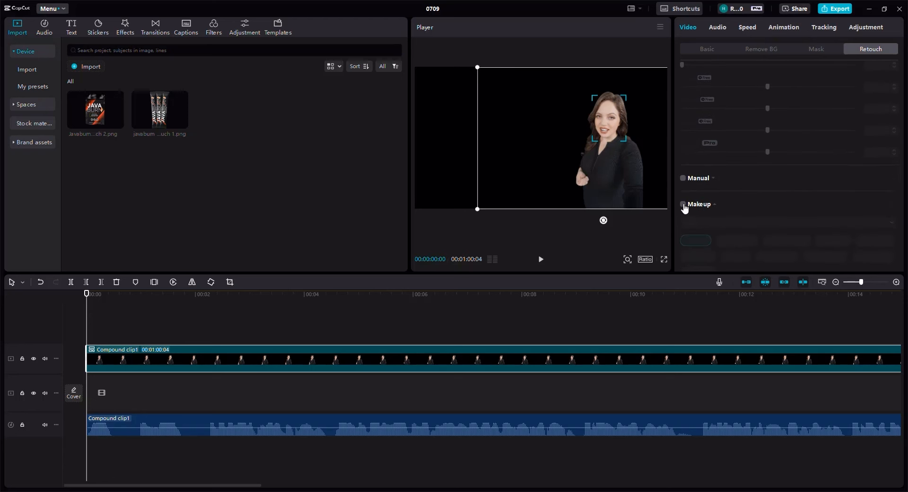
pyautogui.click(682, 204)
pyautogui.scroll(-2, 788, 214)
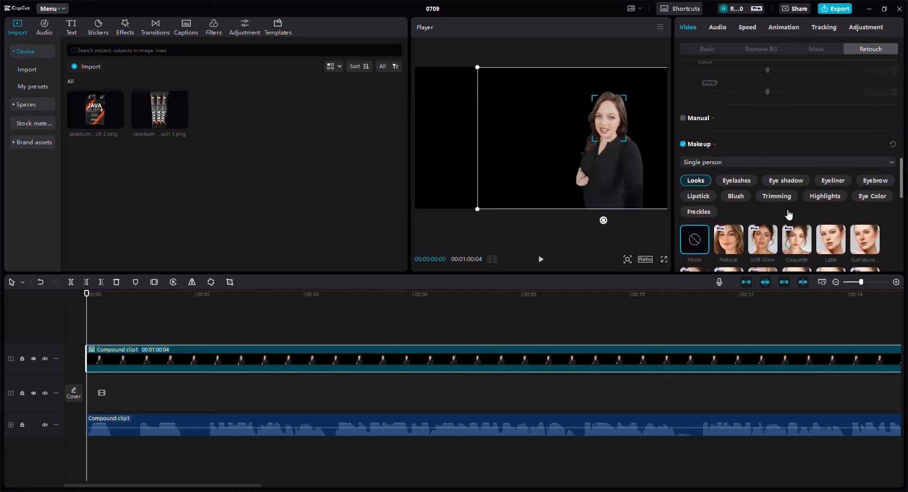
pyautogui.scroll(-1, 830, 230)
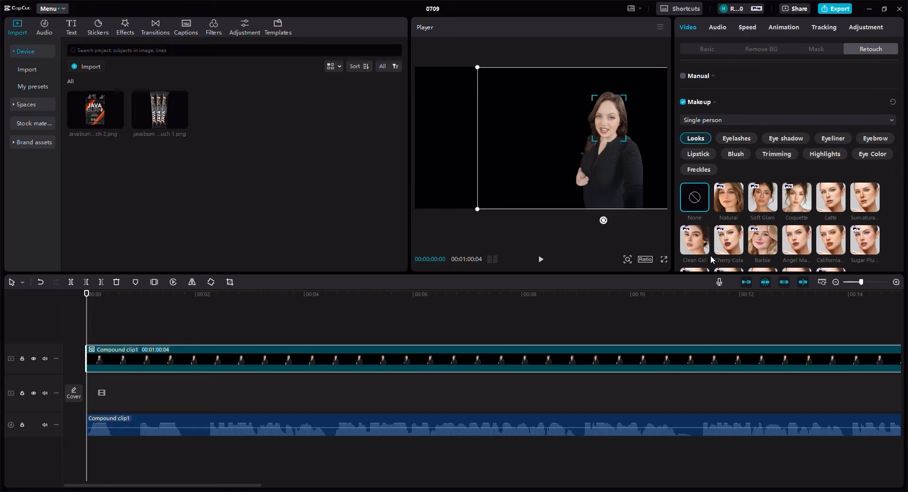
pyautogui.click(734, 243)
pyautogui.click(663, 260)
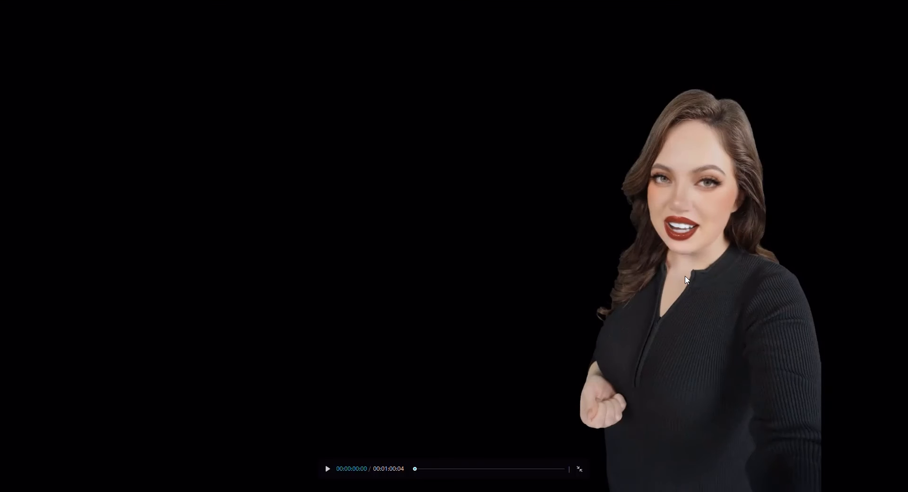
pyautogui.press('Escape')
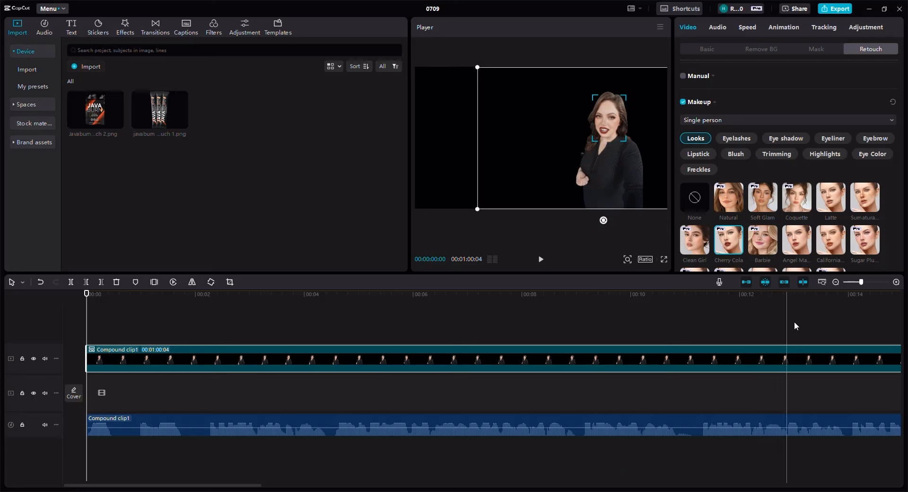
# - Set the presenter clip's color adjustments to Temp 6, Tint 6 and Saturation 6
pyautogui.click(835, 282)
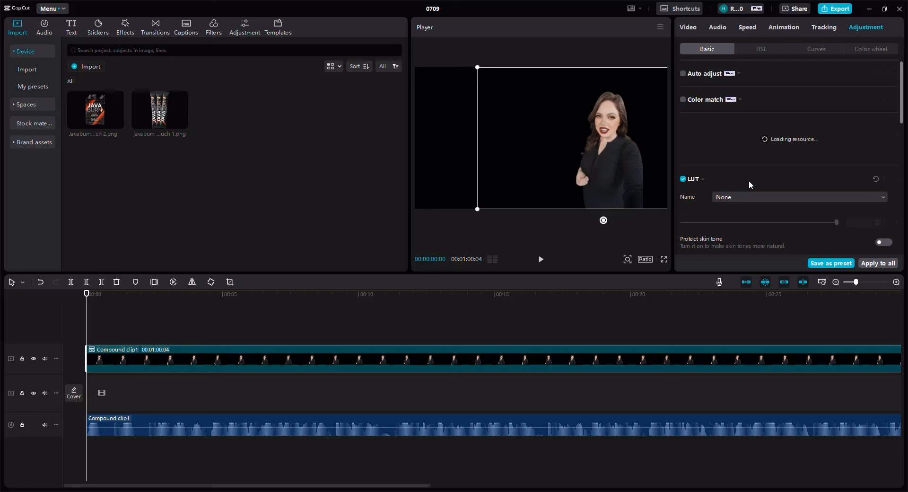
pyautogui.scroll(-2, 747, 180)
pyautogui.scroll(-3, 748, 180)
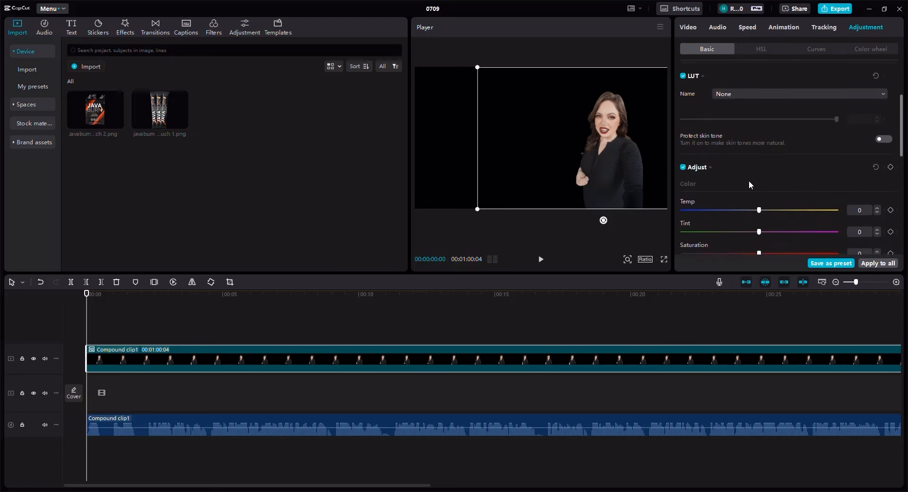
pyautogui.click(765, 177)
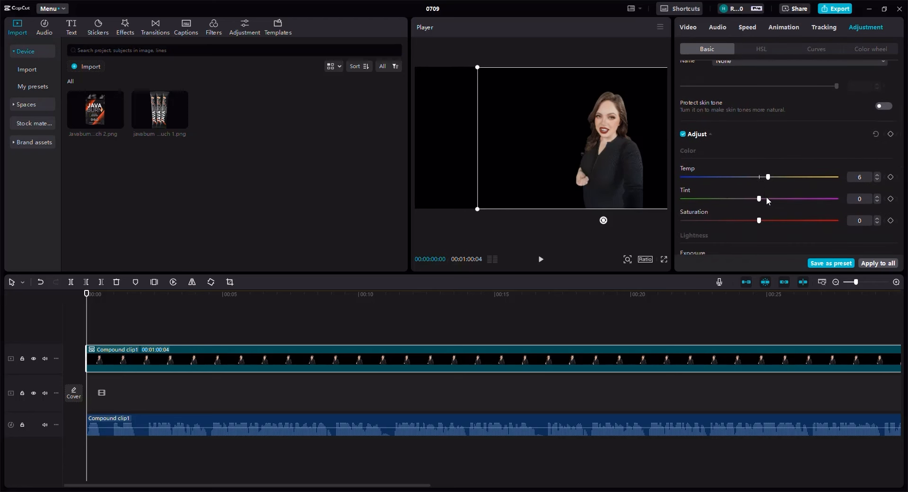
pyautogui.scroll(-4, 764, 209)
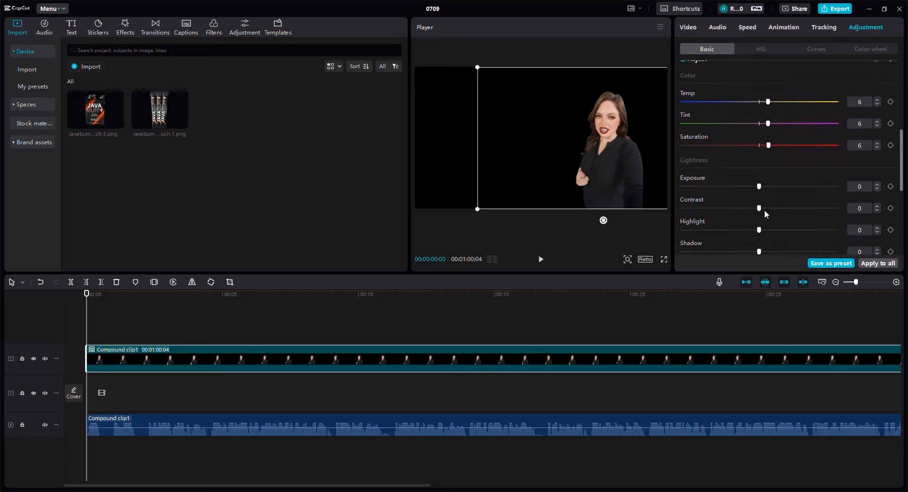
# - Set the presenter clip's lightness to Exposure 8, Contrast 7, Highlight 5, Shadow -7, Whites 6, Blacks -7 and Brilliance 8
pyautogui.scroll(1, 764, 178)
pyautogui.click(771, 89)
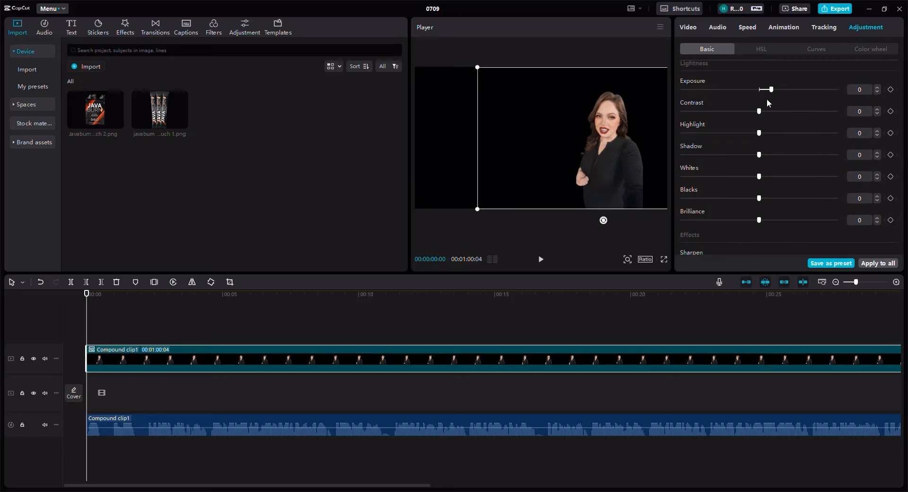
pyautogui.click(766, 132)
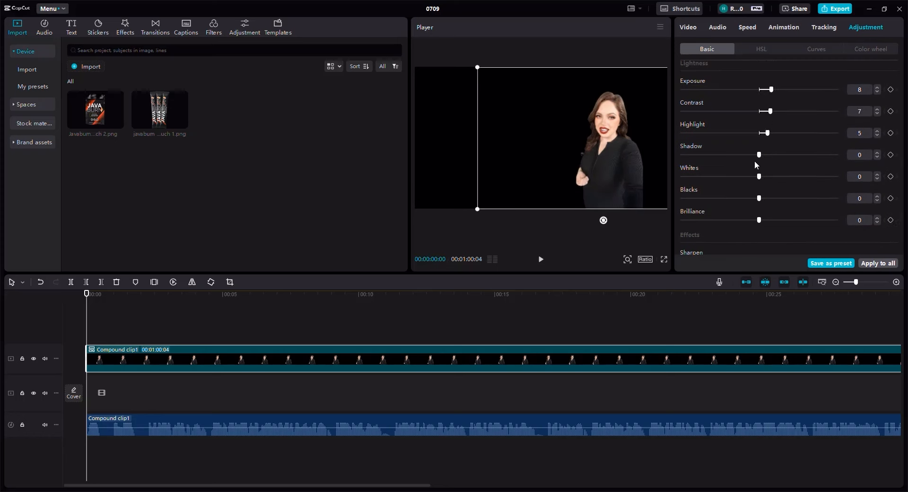
pyautogui.click(748, 157)
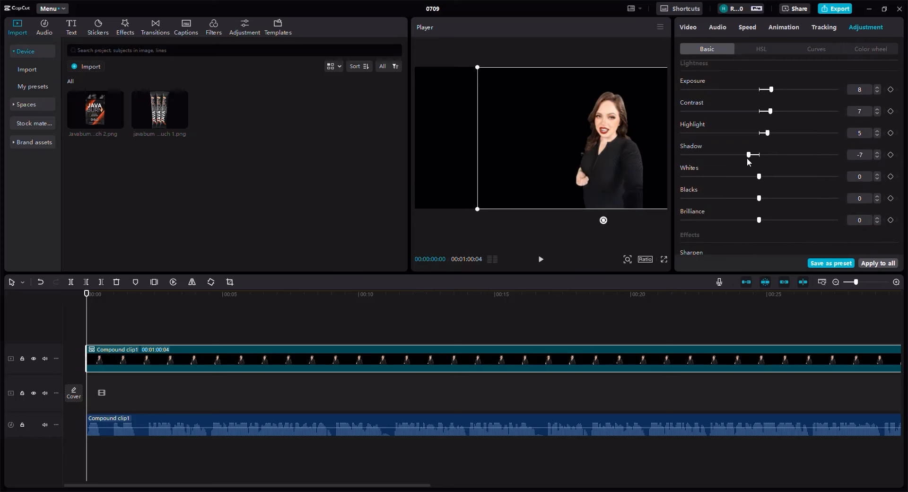
pyautogui.click(767, 176)
pyautogui.click(747, 198)
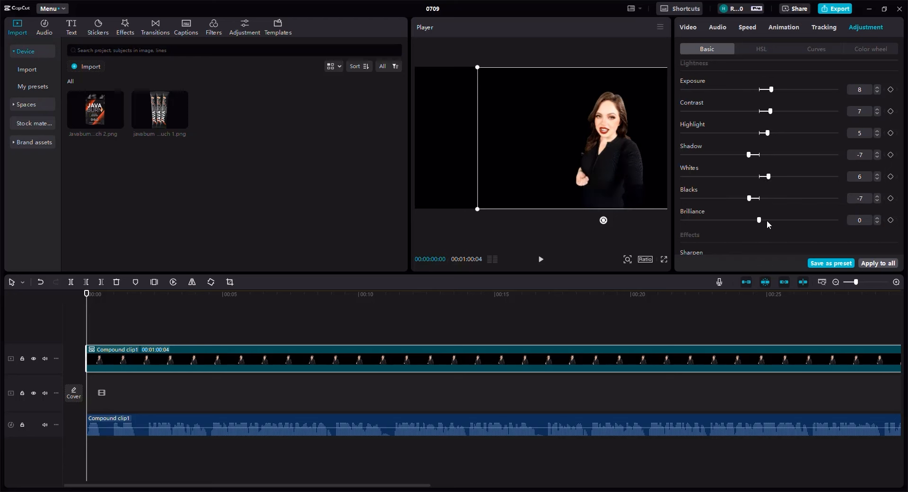
pyautogui.click(769, 220)
# - Set the presenter clip's Sharpen to 19 and Clarity to 20, and check the look in the full-screen preview
pyautogui.scroll(-1, 752, 220)
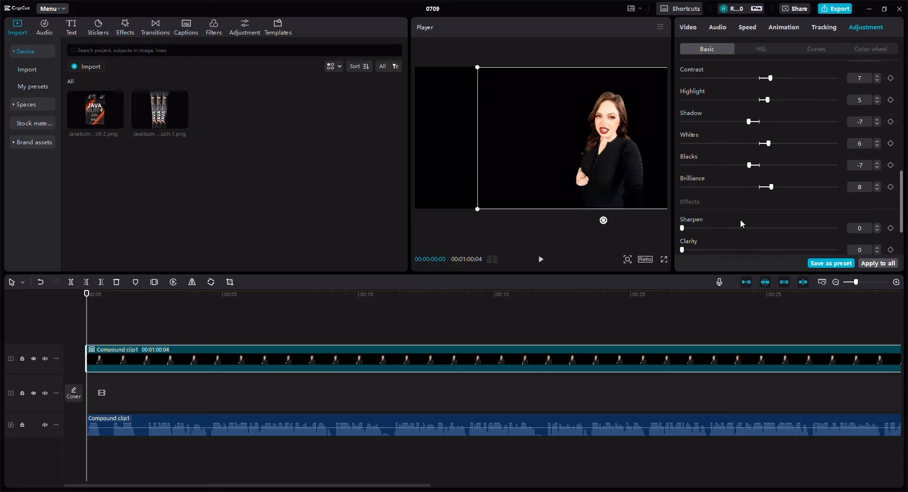
pyautogui.click(711, 227)
pyautogui.scroll(-1, 714, 224)
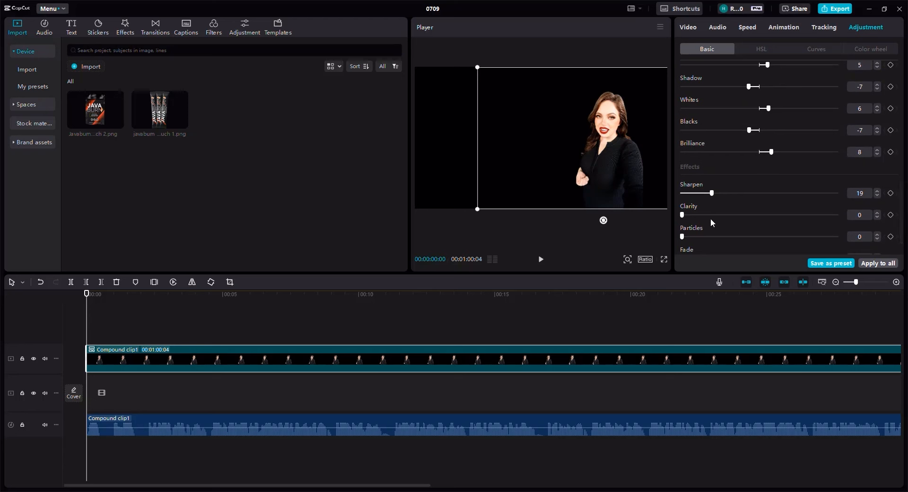
pyautogui.scroll(-1, 721, 213)
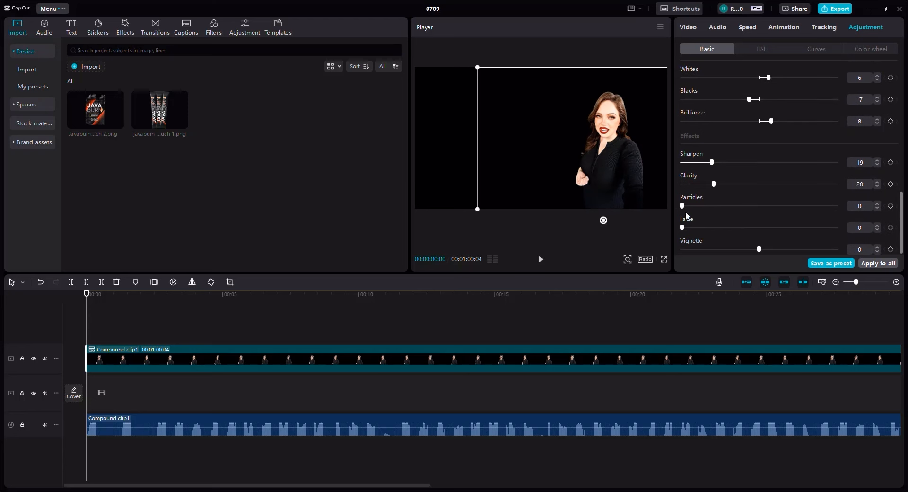
pyautogui.click(663, 258)
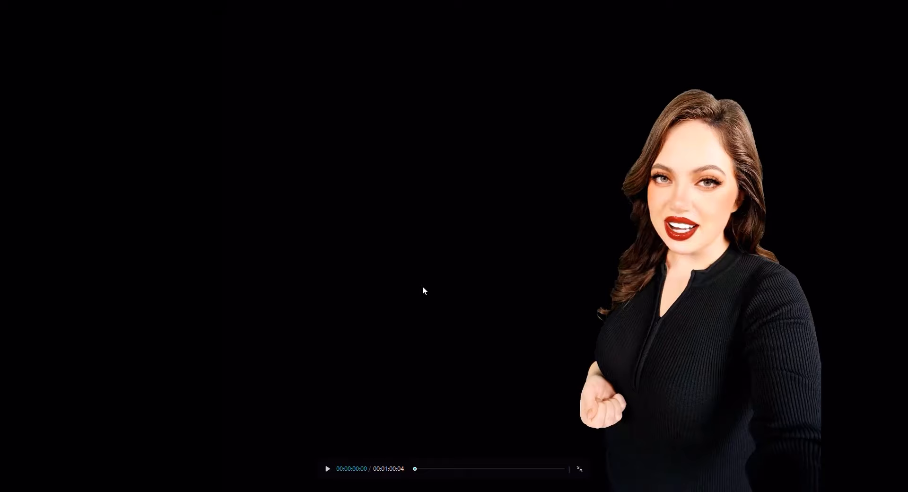
pyautogui.press('Escape')
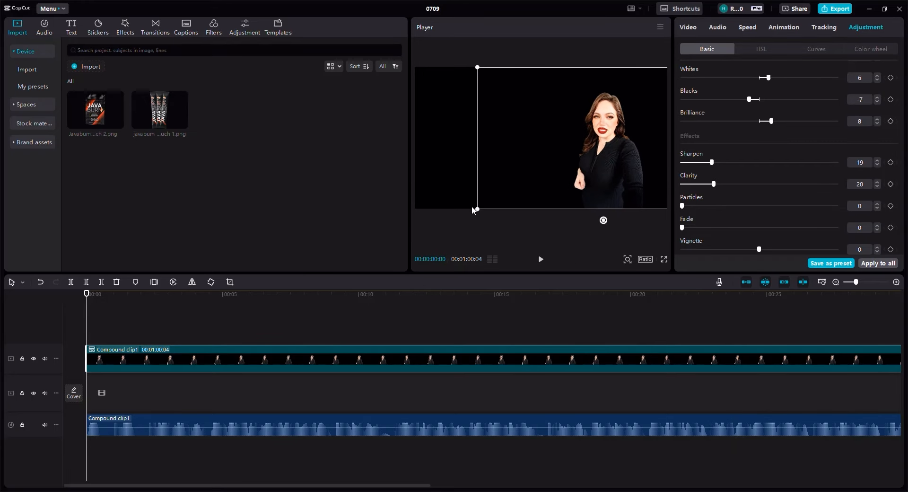
# - Enlarge the presenter clip in the frame to 124% scale
pyautogui.moveTo(477, 208); pyautogui.dragTo(425, 225)
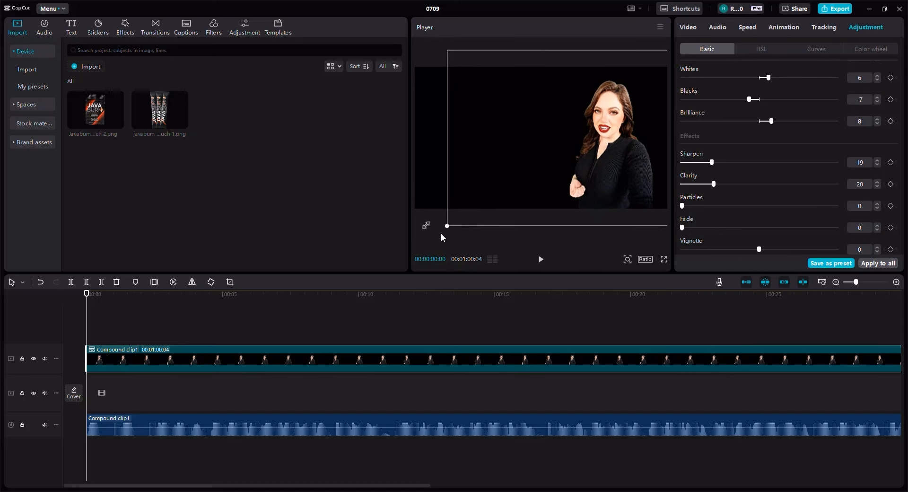
pyautogui.click(836, 282)
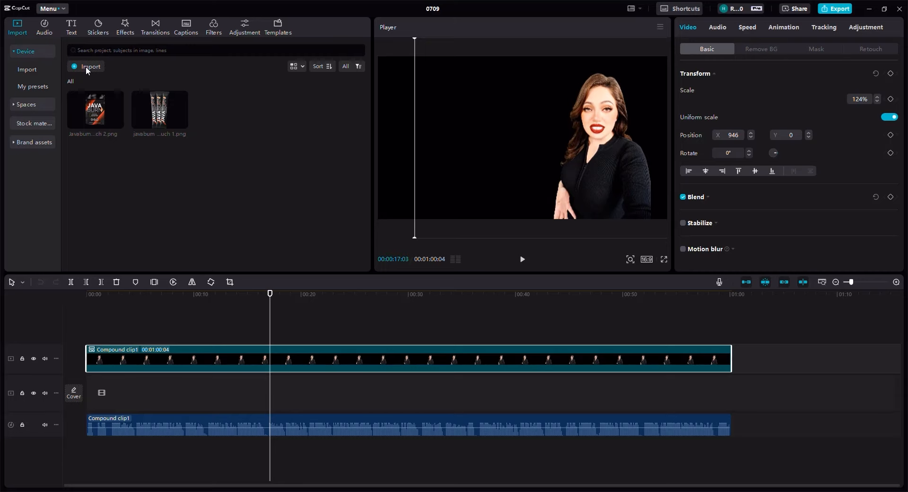
# - Import vsl javaburn coffee.mp4 and place it at the start of the main video track beneath the presenter clip
pyautogui.click(86, 67)
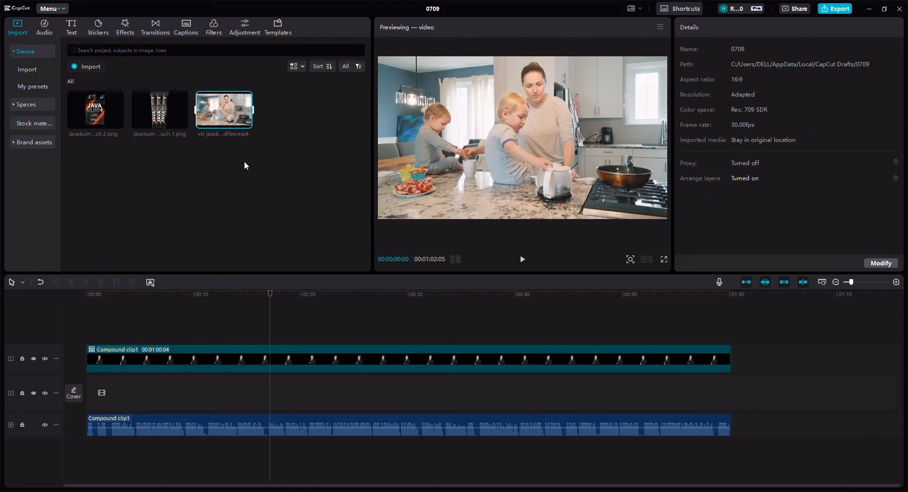
pyautogui.moveTo(222, 118); pyautogui.dragTo(100, 393)
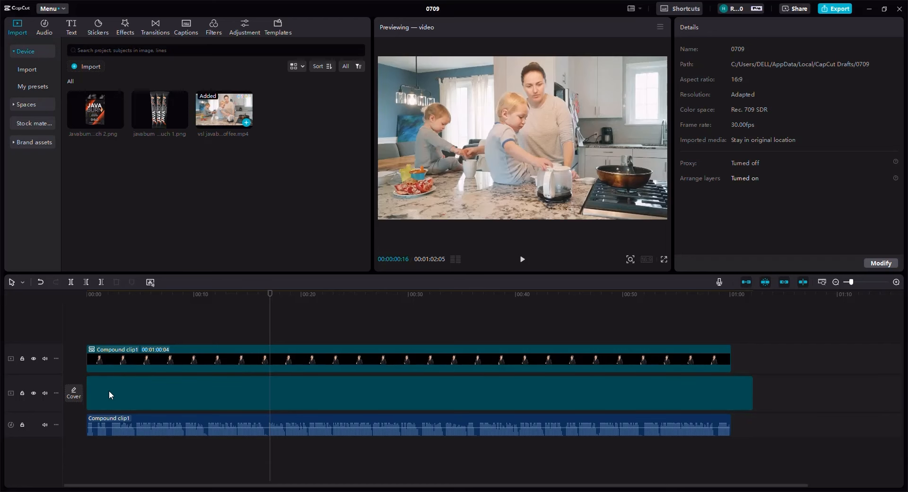
# - Speed up the coffee footage clip to shorten its duration to 60.2 s
pyautogui.click(457, 389)
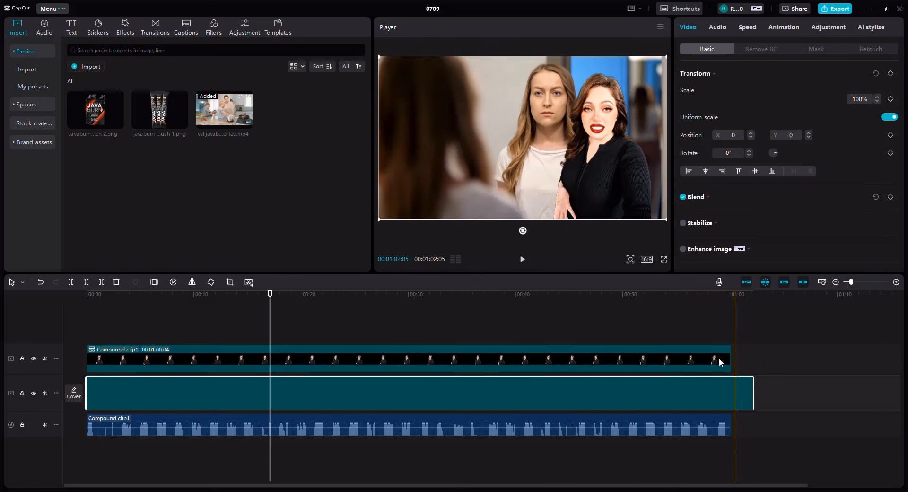
pyautogui.click(744, 38)
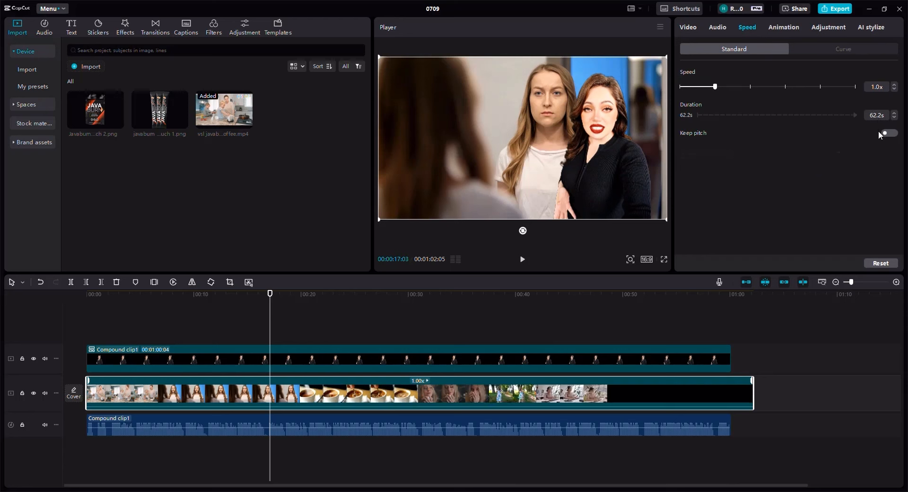
pyautogui.scroll(-1, 876, 119)
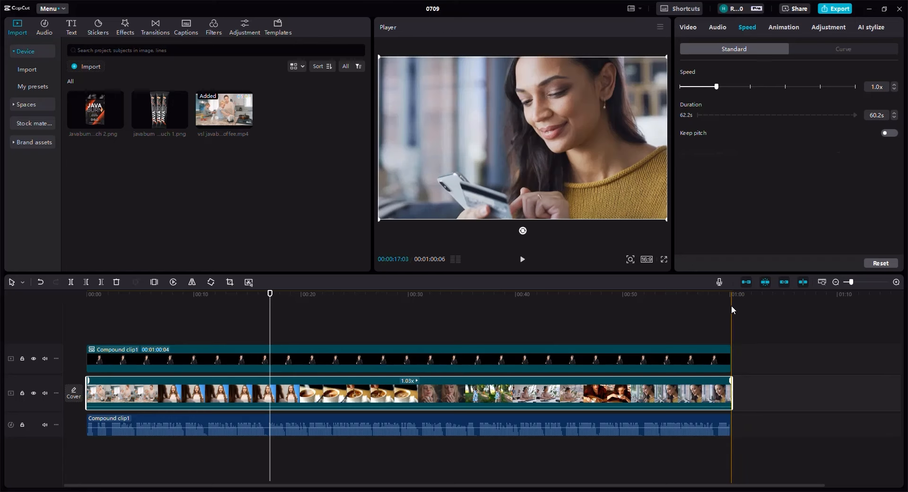
# - Trim the end of the coffee footage to line up exactly with the presenter clip's end at 00:01:00:04
pyautogui.click(731, 304)
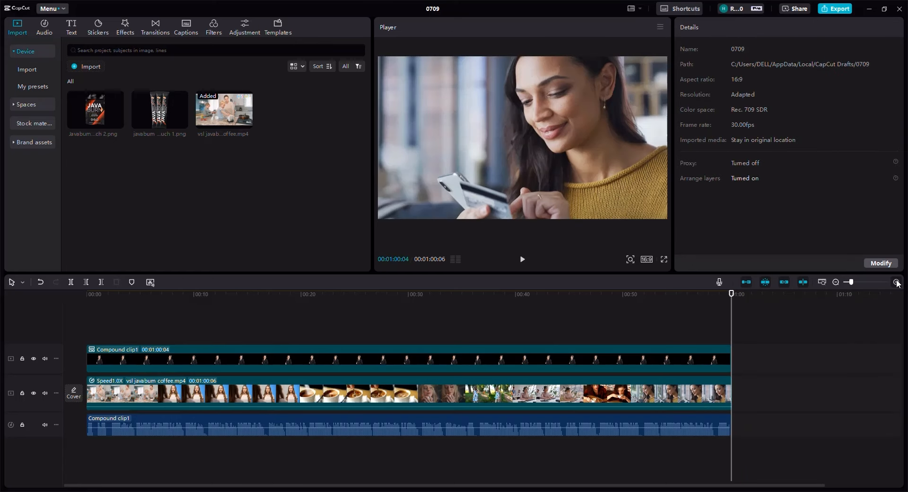
pyautogui.click(895, 282)
pyautogui.click(896, 282)
pyautogui.click(896, 282)
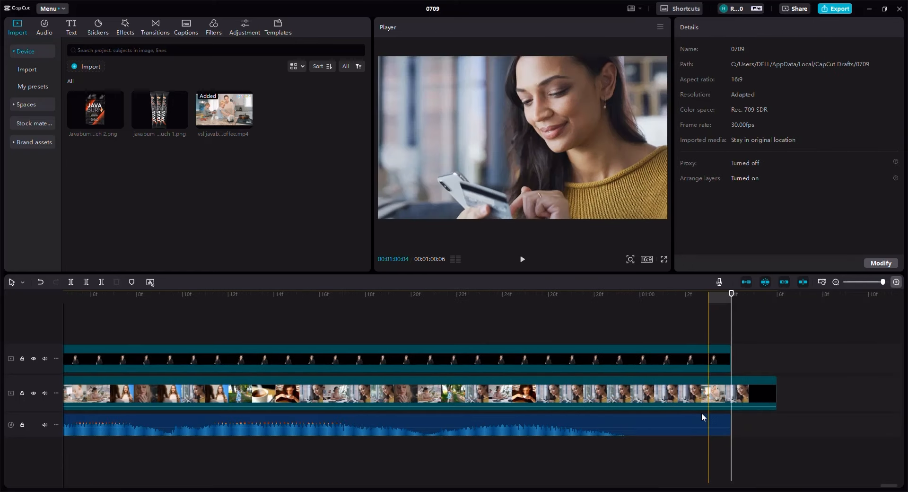
pyautogui.click(763, 390)
pyautogui.moveTo(778, 388); pyautogui.dragTo(733, 384)
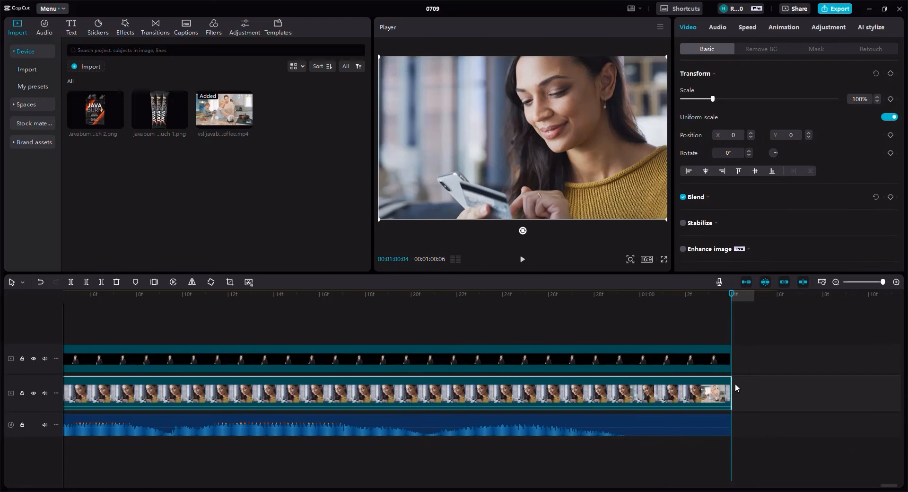
pyautogui.click(835, 282)
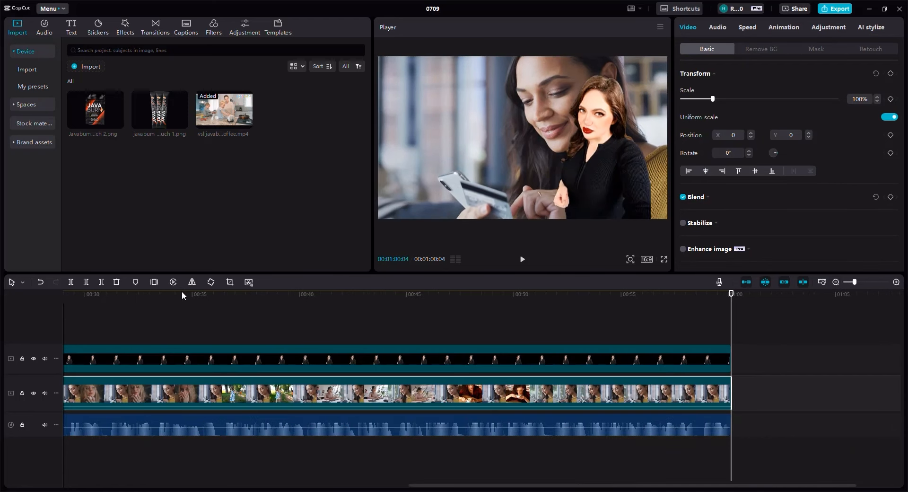
# - Add the Vivid 2 filter at the timeline start, between the coffee footage and presenter clip, and preview the first seconds
pyautogui.moveTo(173, 300); pyautogui.dragTo(0, 341)
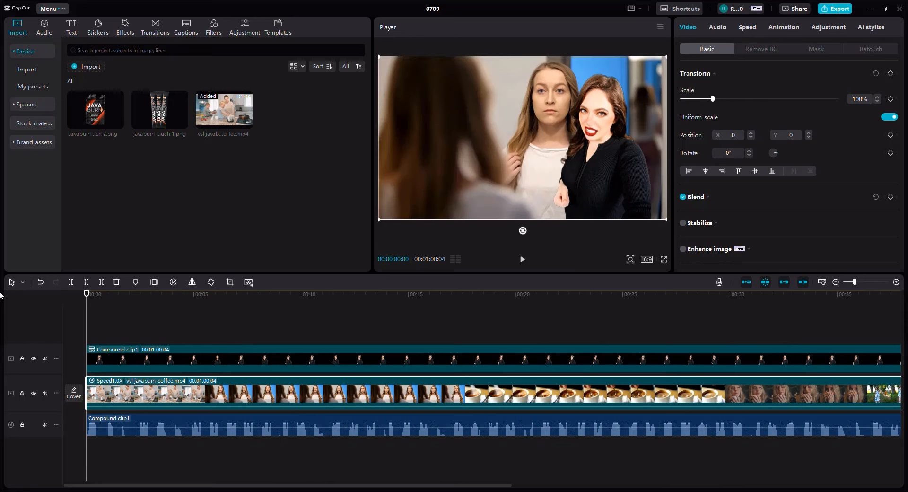
pyautogui.click(214, 28)
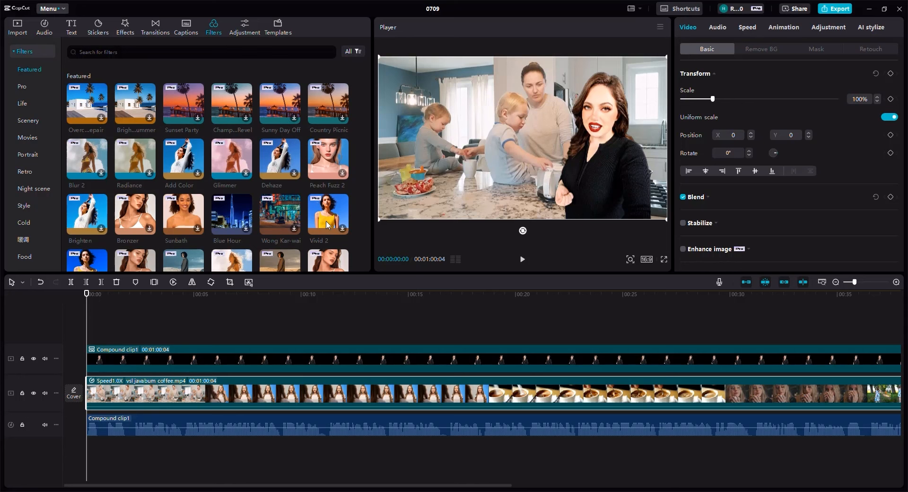
pyautogui.moveTo(328, 218); pyautogui.dragTo(87, 376)
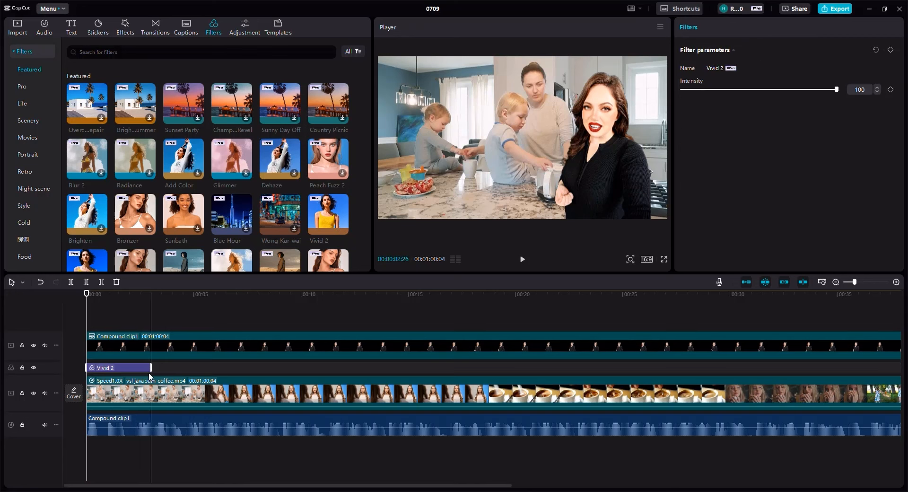
pyautogui.click(133, 308)
pyautogui.moveTo(133, 309); pyautogui.dragTo(192, 308)
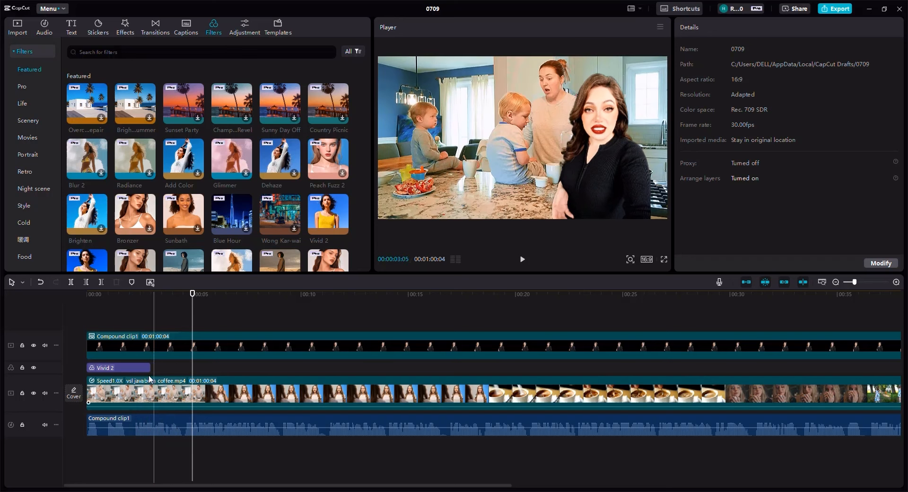
# - Extend the Vivid 2 filter to cover the full length of the coffee footage
pyautogui.moveTo(150, 368); pyautogui.dragTo(751, 369)
pyautogui.click(836, 282)
pyautogui.click(836, 281)
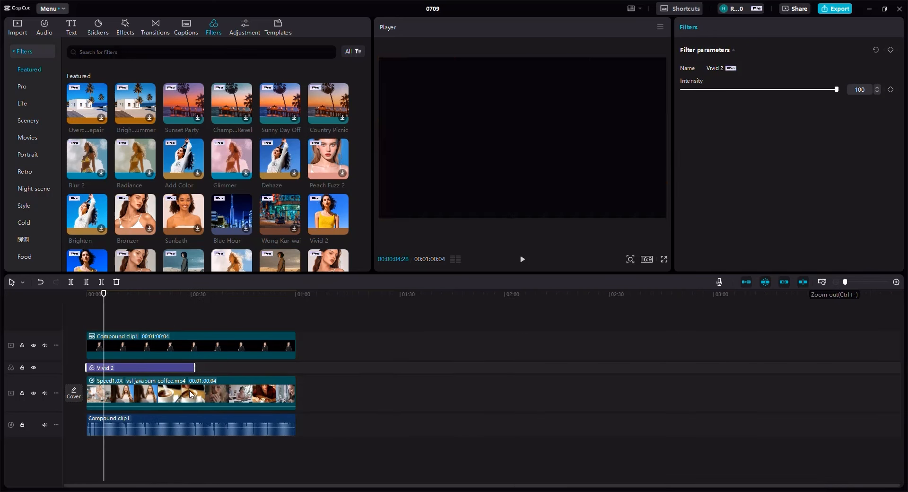
pyautogui.moveTo(218, 367); pyautogui.dragTo(294, 369)
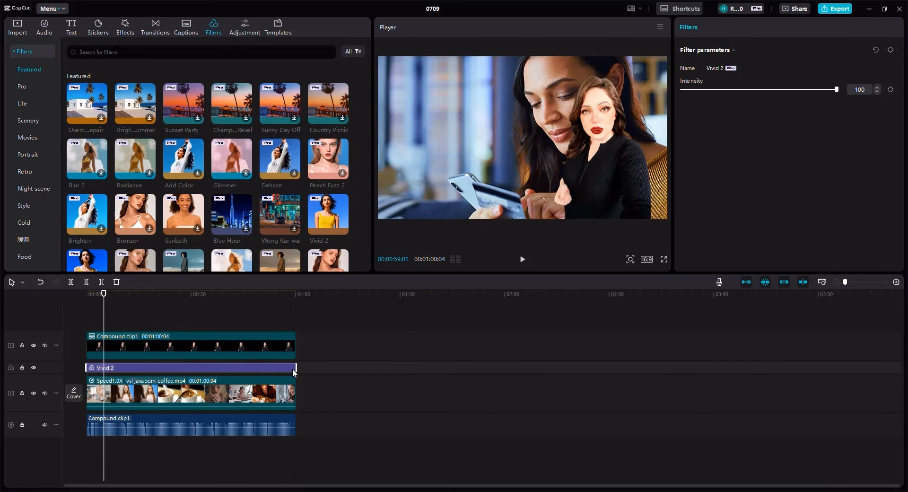
# - Add a custom adjustment layer above the Vivid 2 filter, spanning the full length of the coffee footage
pyautogui.click(247, 30)
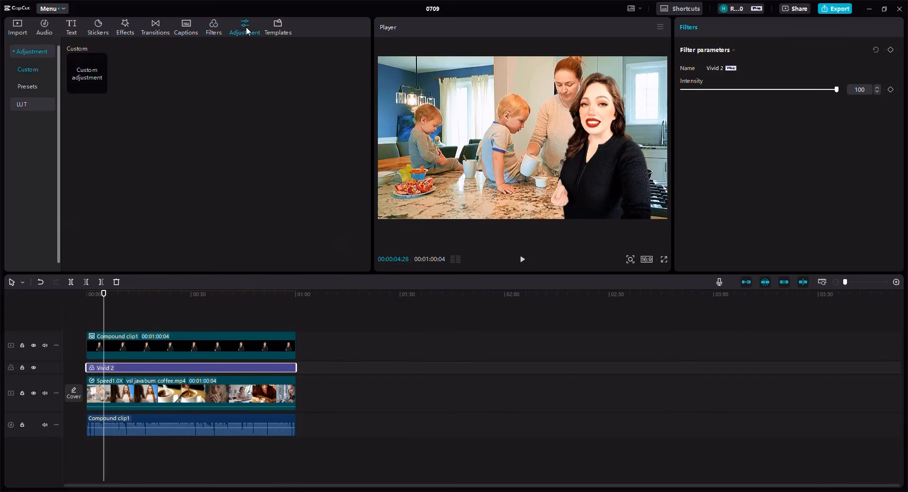
pyautogui.moveTo(92, 89); pyautogui.dragTo(294, 366)
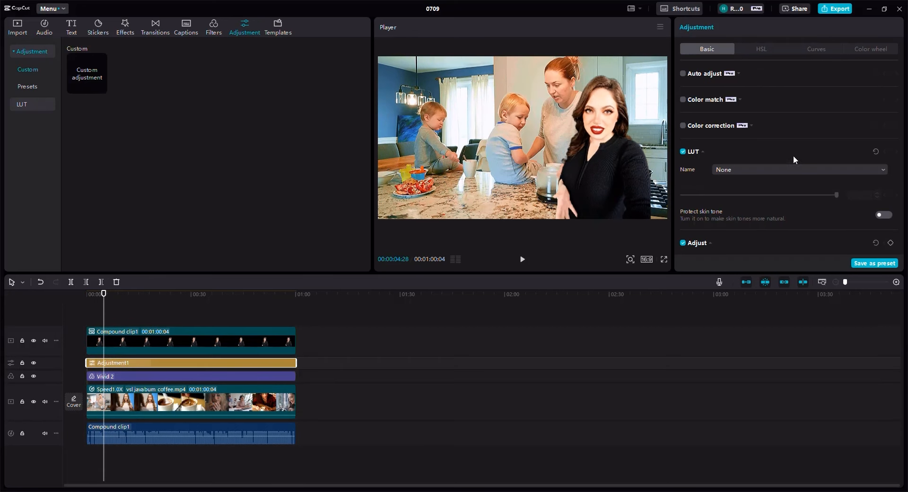
# - Set the adjustment layer's color to Temp 5, Tint 5 and Saturation 5
pyautogui.scroll(-3, 773, 153)
pyautogui.click(766, 218)
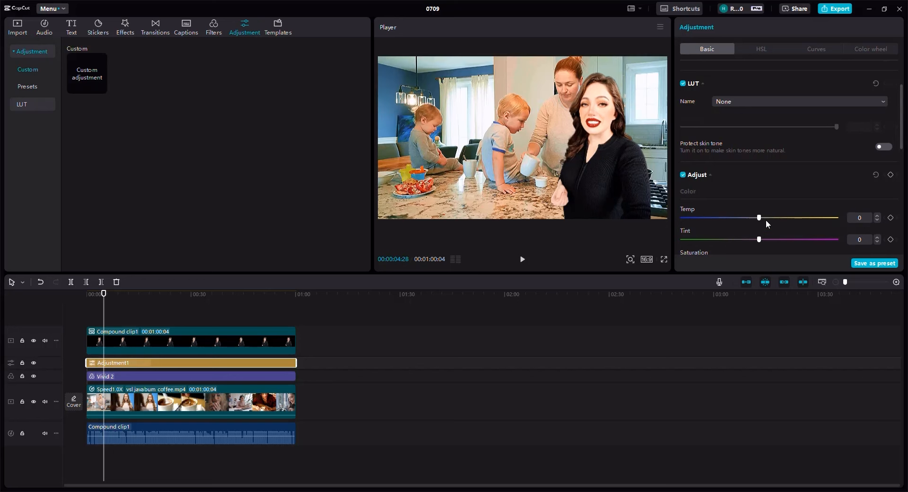
pyautogui.scroll(-2, 770, 237)
pyautogui.click(766, 226)
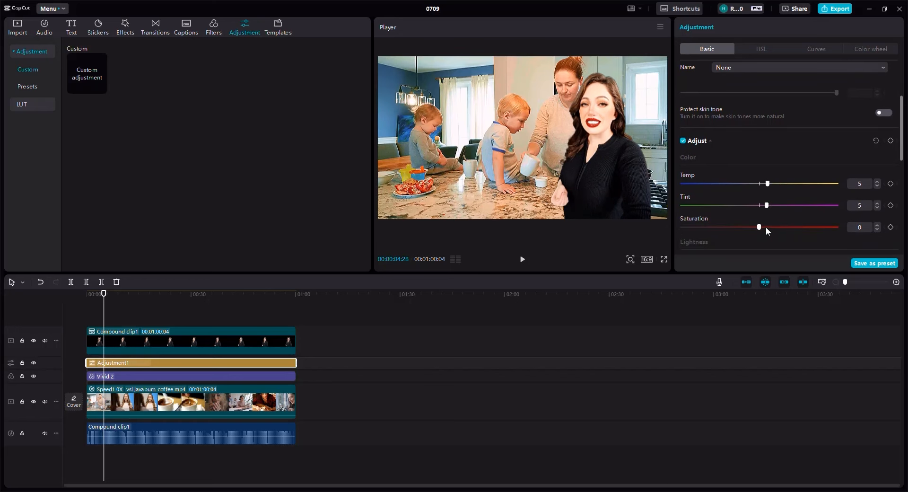
# - Set the adjustment layer's lightness to Exposure 5, Contrast 5, Highlight 5, Shadow 4, Whites 6, Blacks -4 and Brilliance 8
pyautogui.scroll(-1, 766, 226)
pyautogui.click(767, 235)
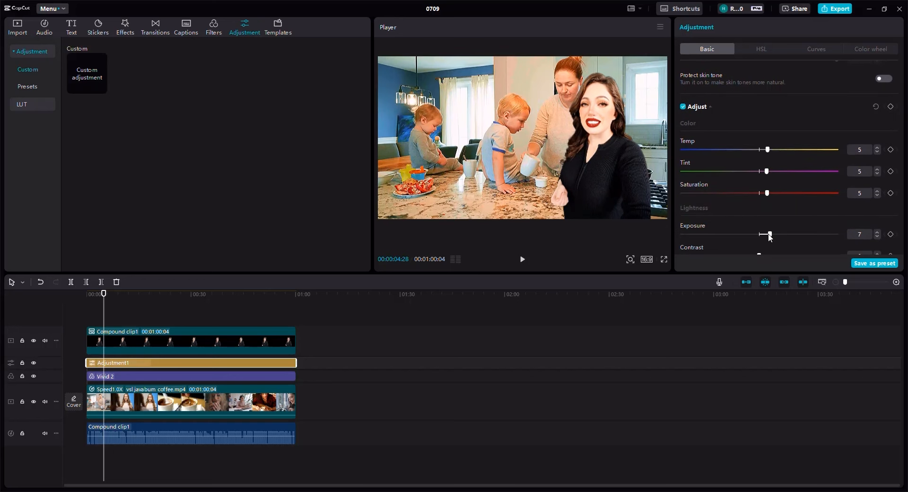
pyautogui.scroll(-1, 766, 204)
pyautogui.scroll(-1, 767, 198)
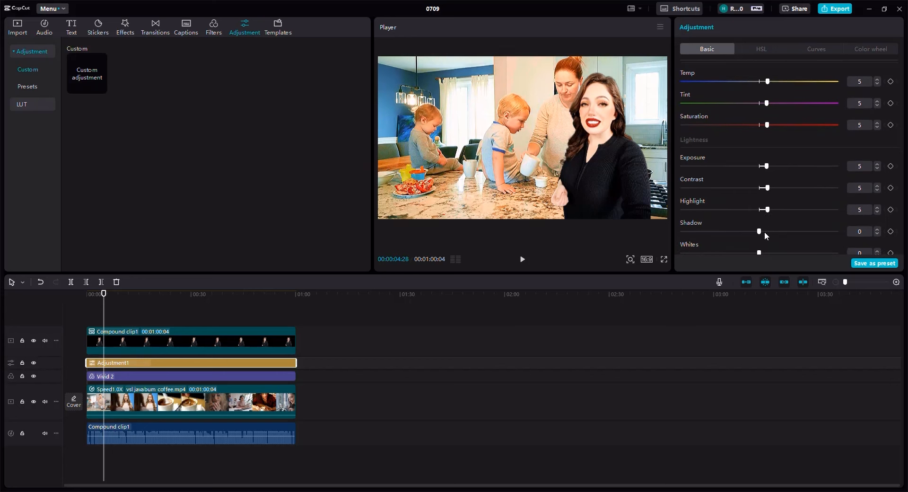
pyautogui.scroll(-1, 766, 236)
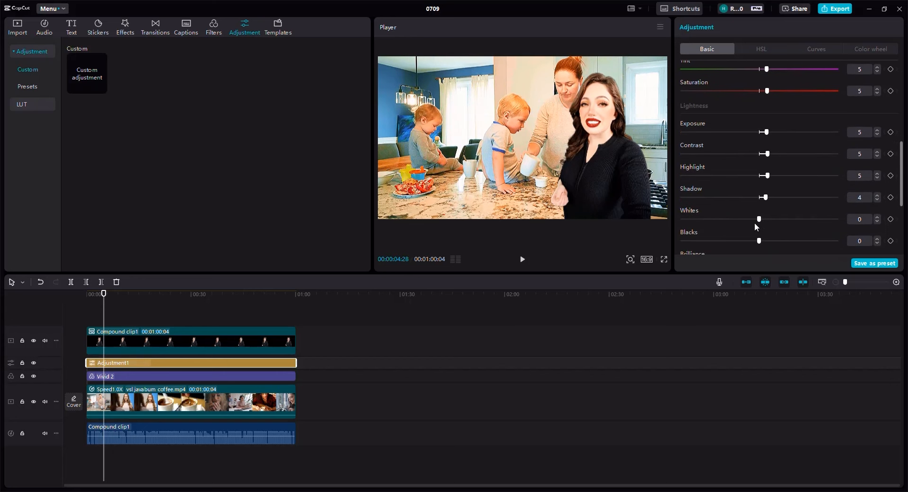
pyautogui.click(766, 218)
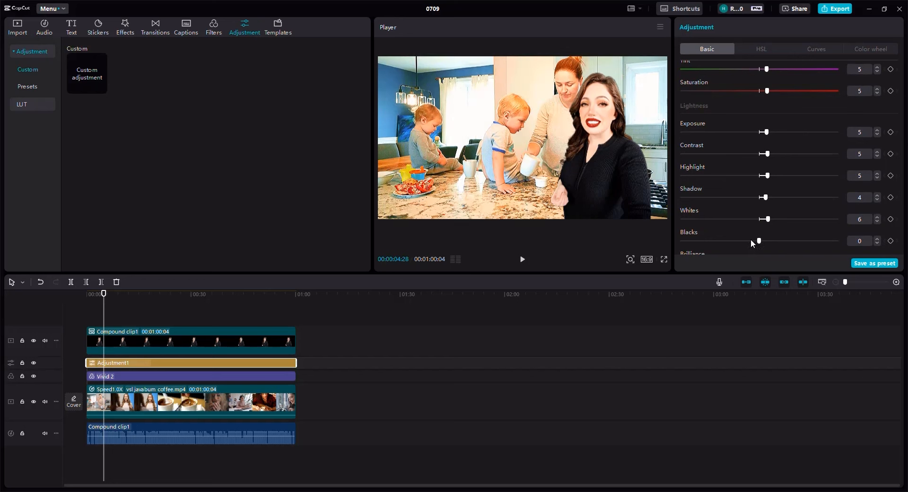
pyautogui.click(750, 240)
pyautogui.scroll(-1, 761, 234)
pyautogui.click(770, 228)
# - Set the adjustment layer's effects to Sharpen 28, Clarity 30 and Vignette 20
pyautogui.scroll(-2, 765, 230)
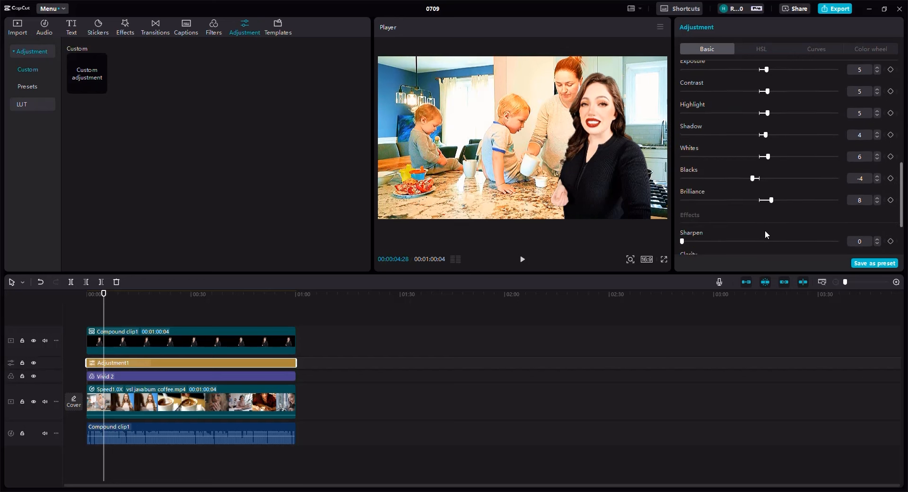
pyautogui.scroll(-1, 734, 228)
pyautogui.click(725, 202)
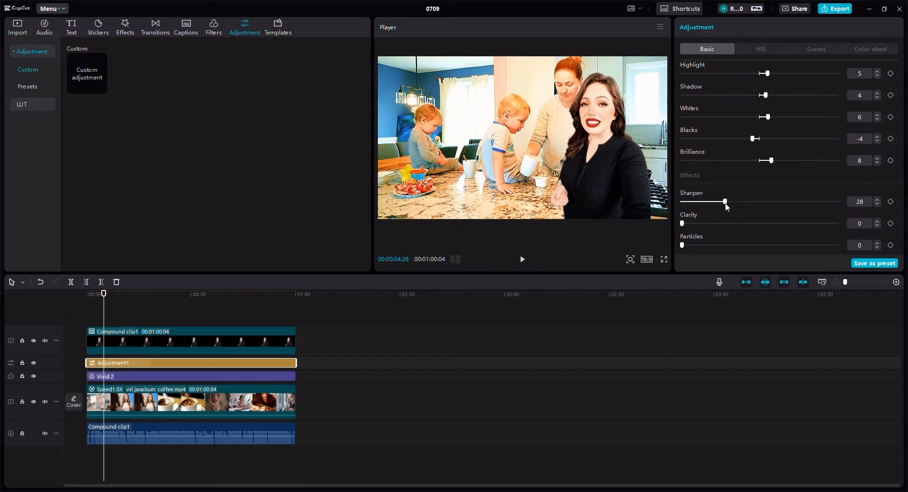
pyautogui.click(732, 224)
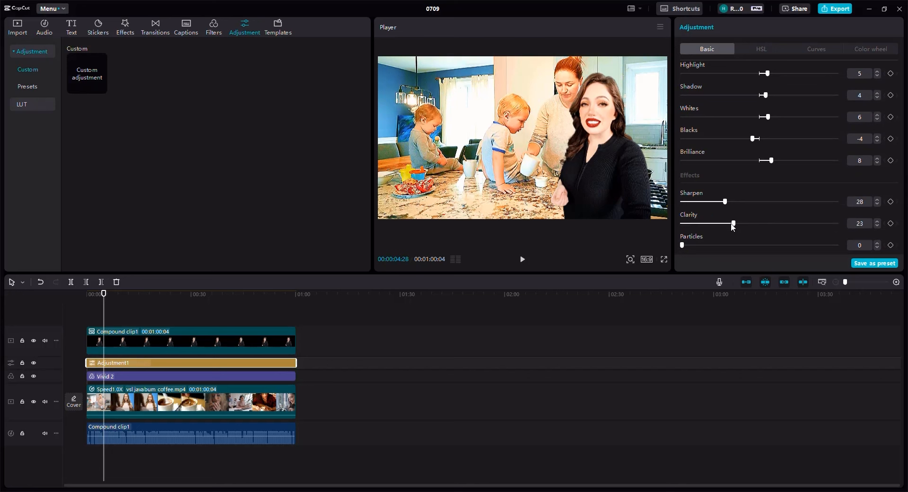
pyautogui.scroll(-1, 742, 225)
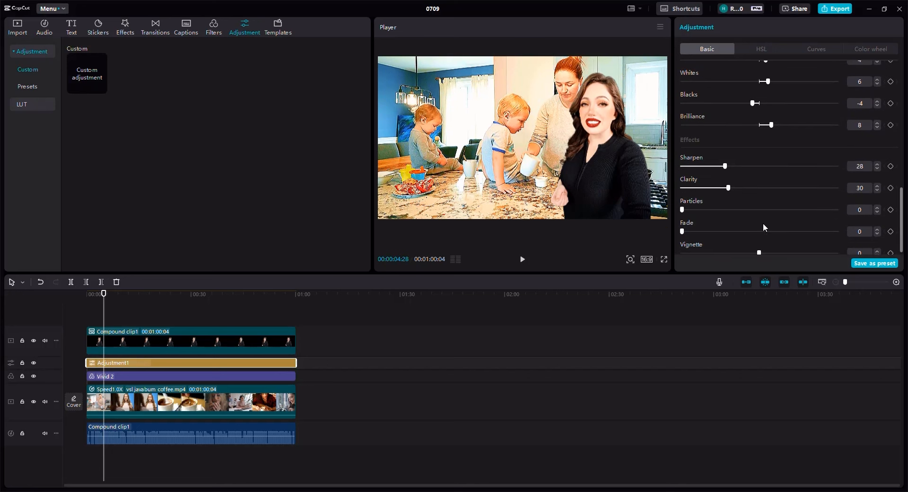
pyautogui.click(776, 249)
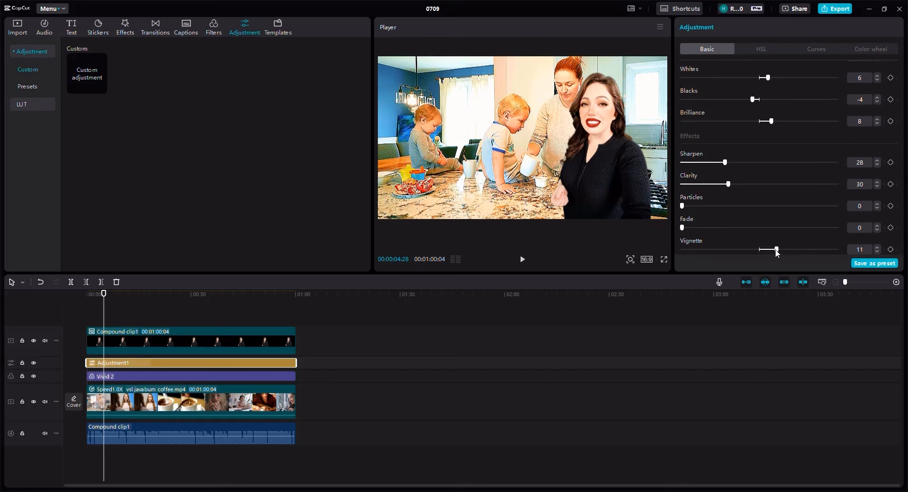
pyautogui.moveTo(775, 250); pyautogui.dragTo(793, 251)
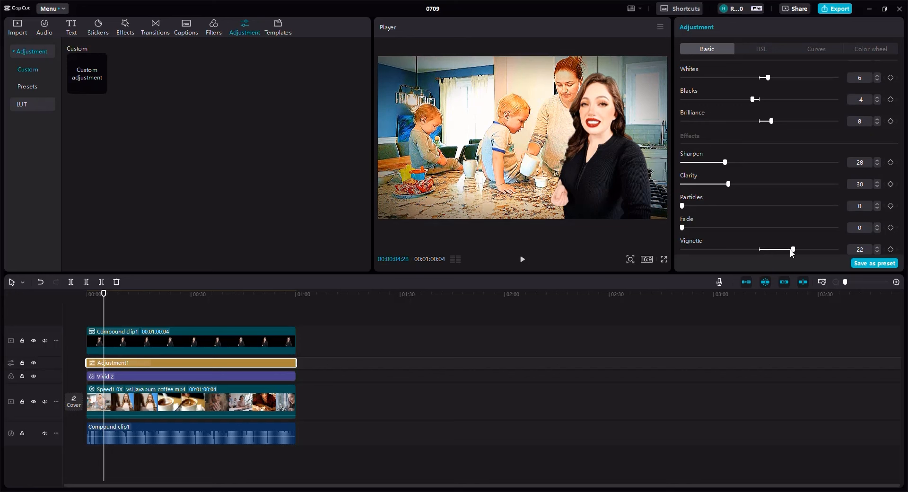
pyautogui.moveTo(790, 250); pyautogui.dragTo(788, 250)
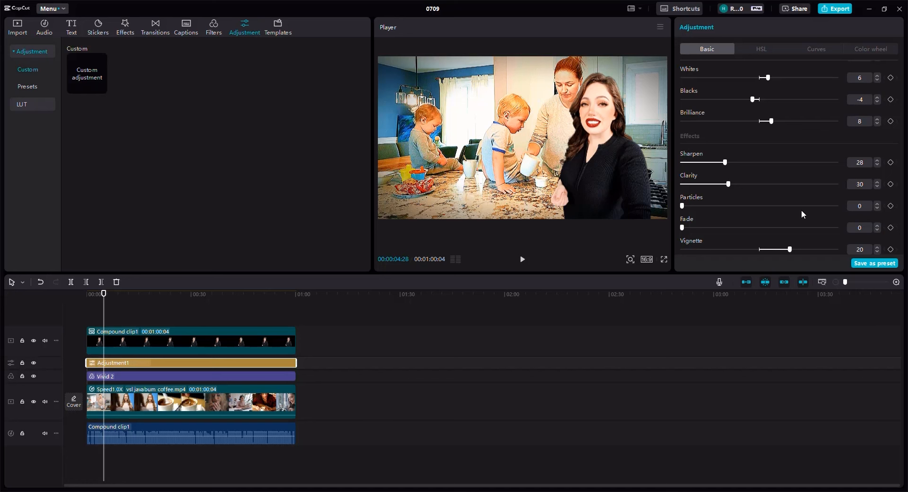
# - Scrub through the timeline to check the graded footage behind the presenter, and return to the imported media
pyautogui.click(132, 302)
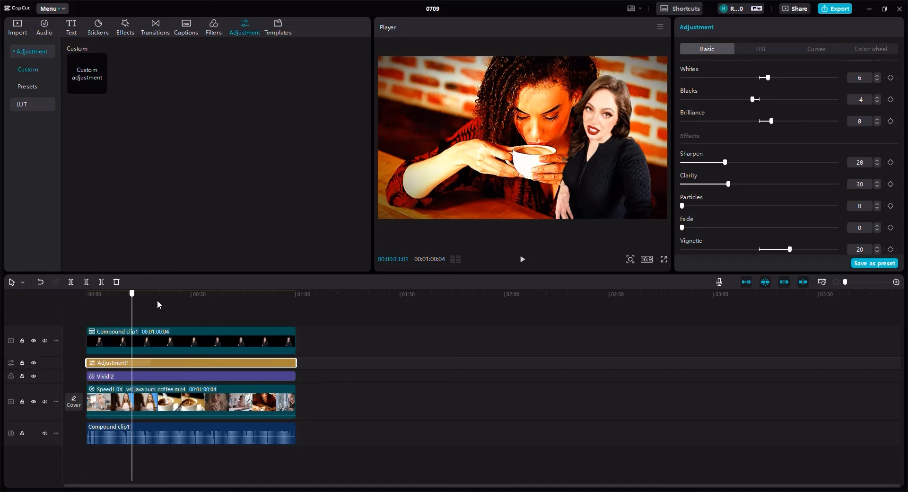
pyautogui.moveTo(157, 299); pyautogui.dragTo(262, 308)
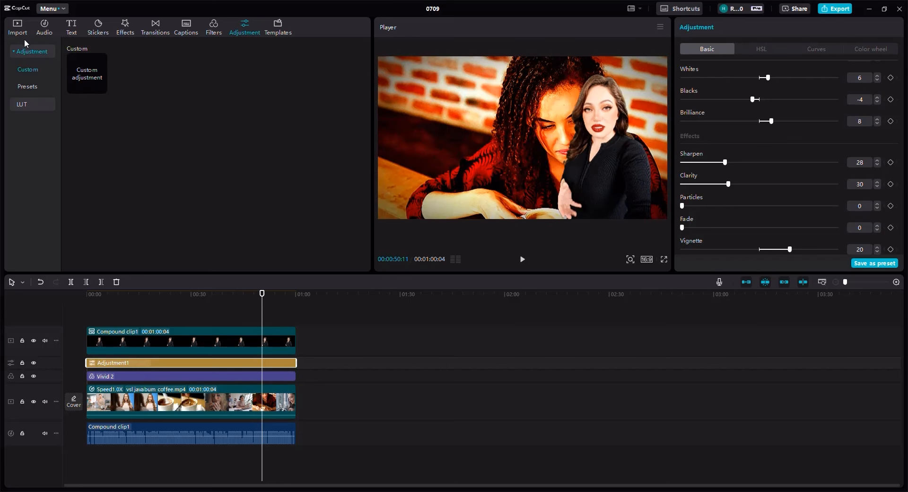
pyautogui.click(17, 27)
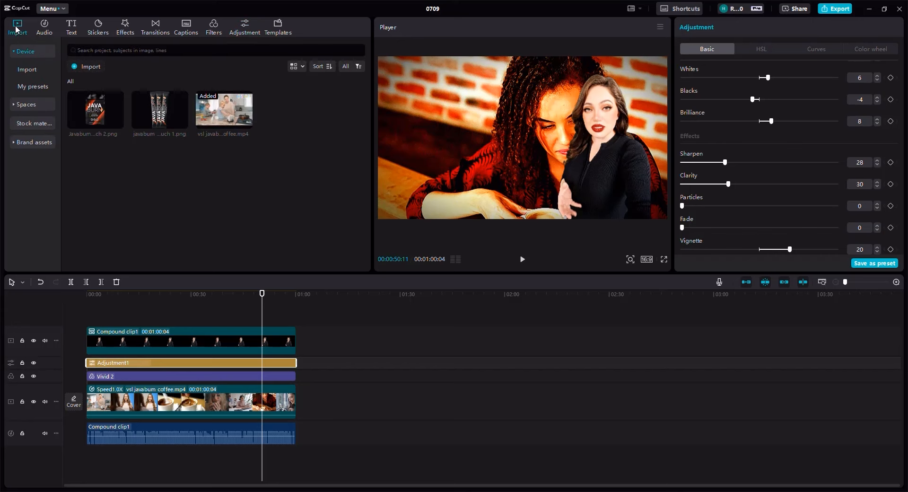
# - Add both Java Burn product images above the presenter at 00:00:50:11, and arrange them side by side beside her with the stick packs slightly smaller
pyautogui.moveTo(108, 121); pyautogui.dragTo(264, 311)
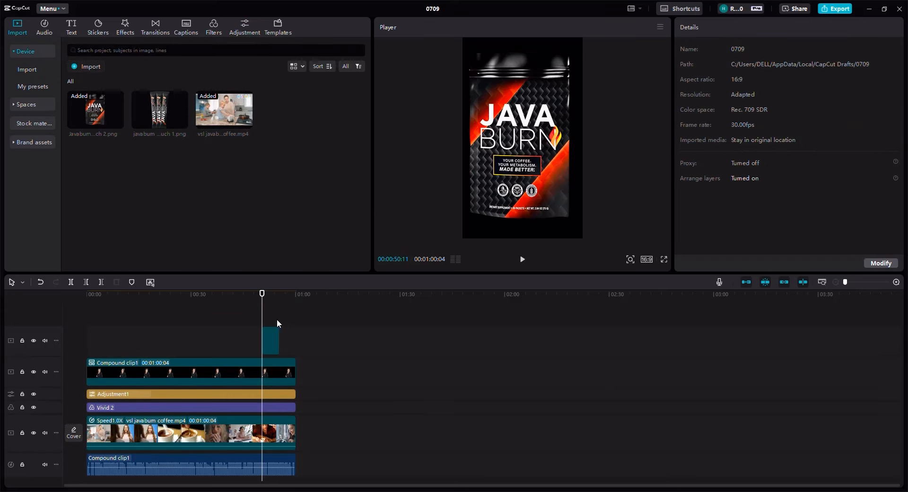
pyautogui.moveTo(168, 119); pyautogui.dragTo(290, 321)
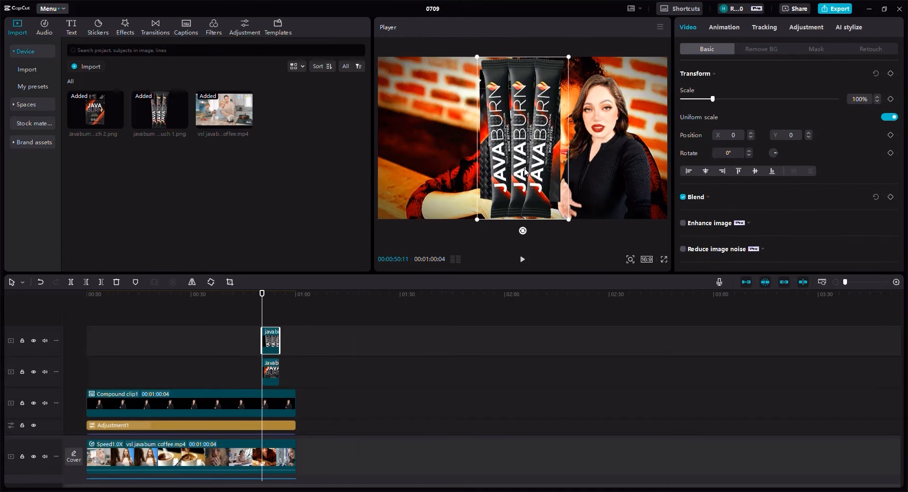
pyautogui.moveTo(430, 168); pyautogui.dragTo(430, 169)
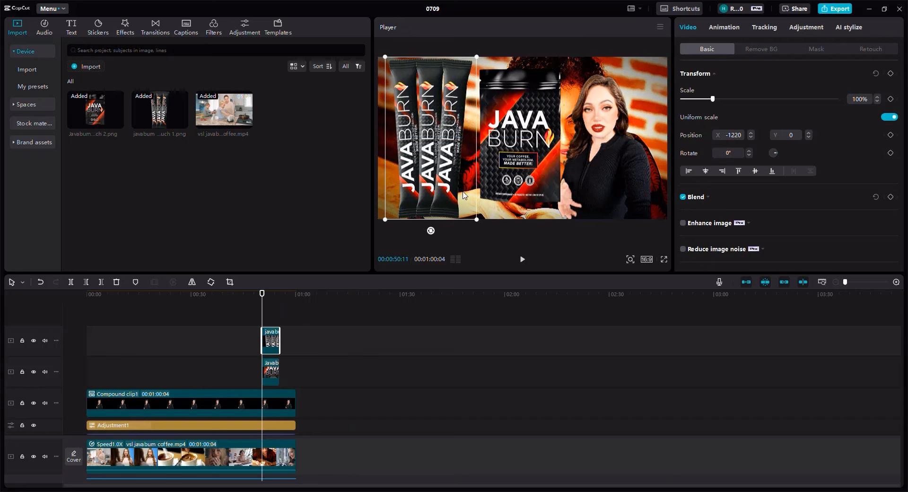
pyautogui.moveTo(478, 220); pyautogui.dragTo(470, 211)
pyautogui.click(506, 188)
pyautogui.moveTo(506, 188); pyautogui.dragTo(509, 173)
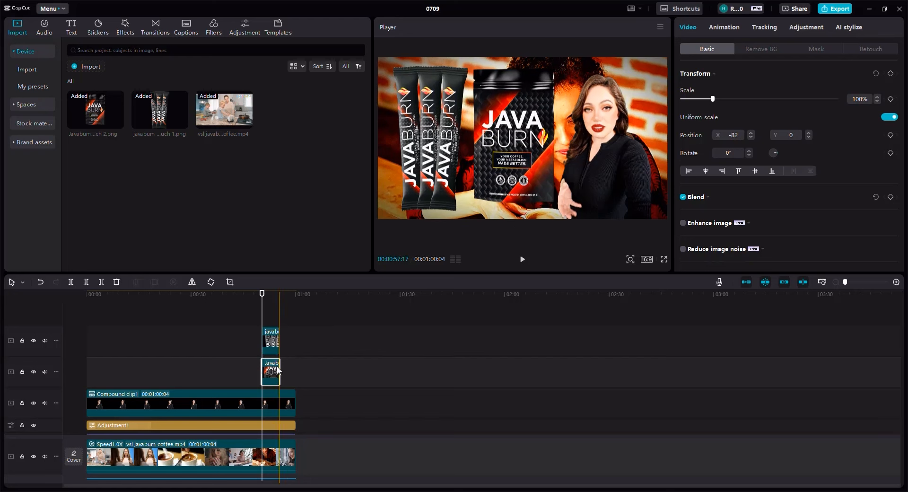
# - Give the Java Burn pouch image a Tesseract entrance animation of 1.3 s and a Tesseract exit animation of 1.1 s
pyautogui.click(728, 29)
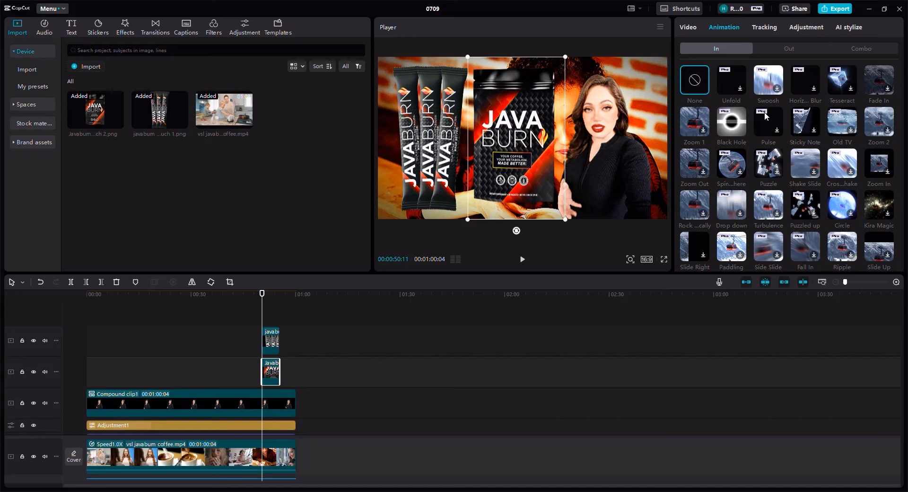
pyautogui.click(841, 82)
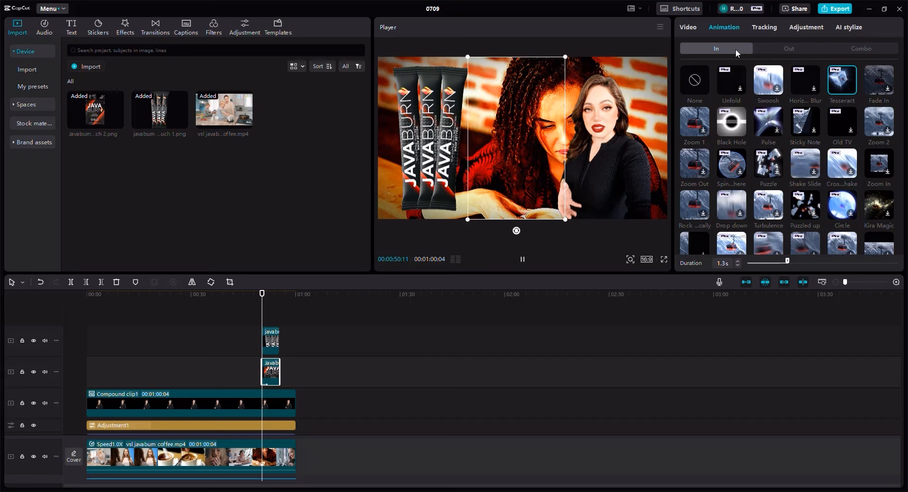
pyautogui.click(776, 48)
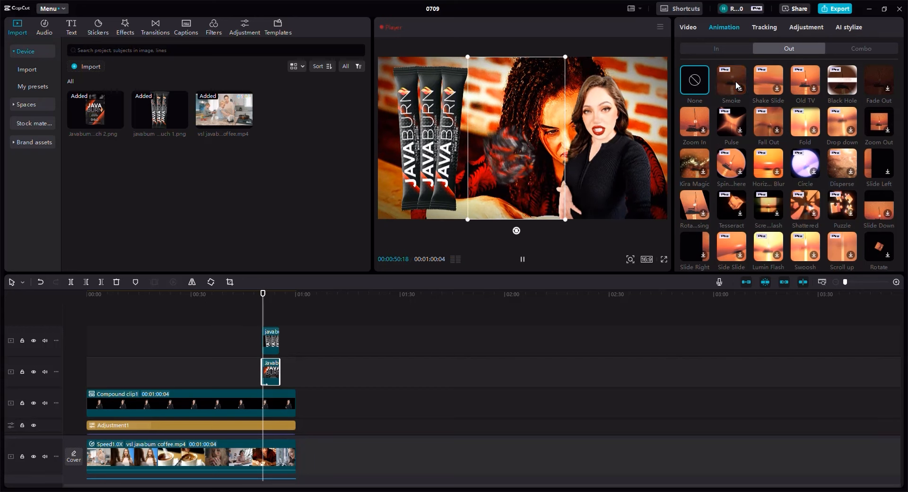
pyautogui.click(732, 124)
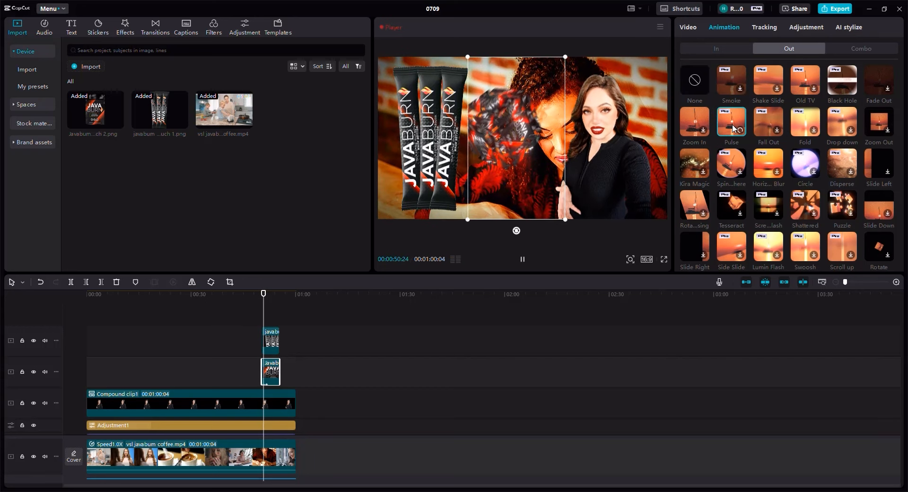
pyautogui.click(734, 209)
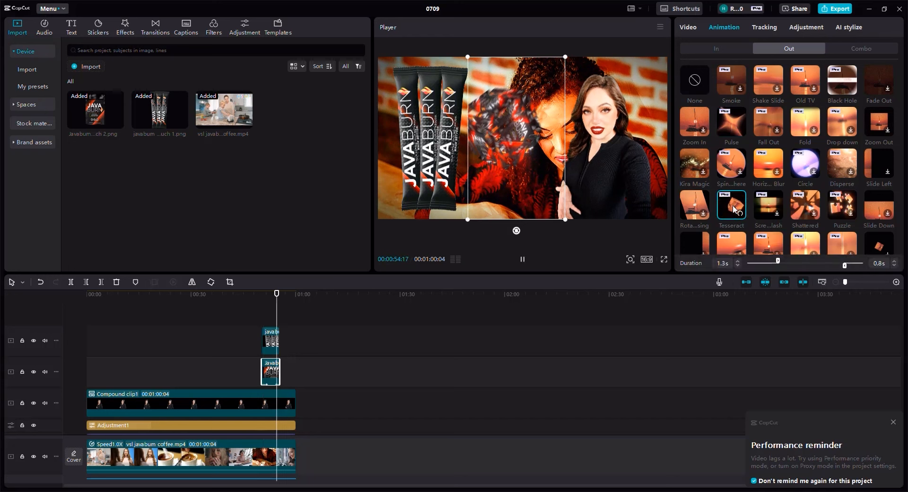
# - Apply matching Tesseract entrance (1.3 s) and exit (1.1 s) animations to the stick-pack image
pyautogui.click(269, 342)
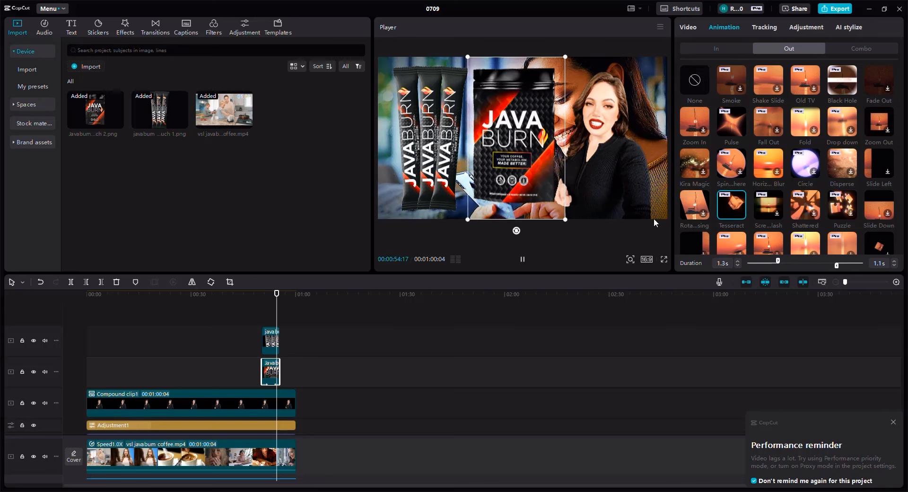
pyautogui.click(734, 205)
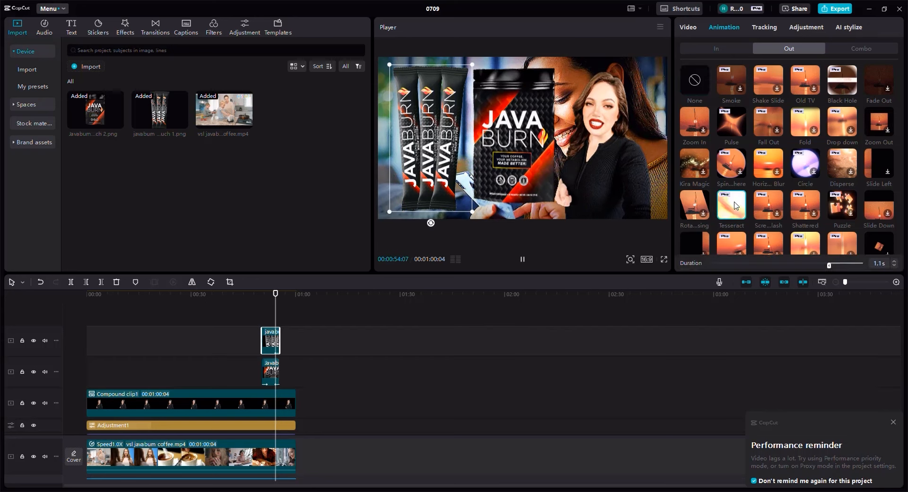
pyautogui.click(716, 48)
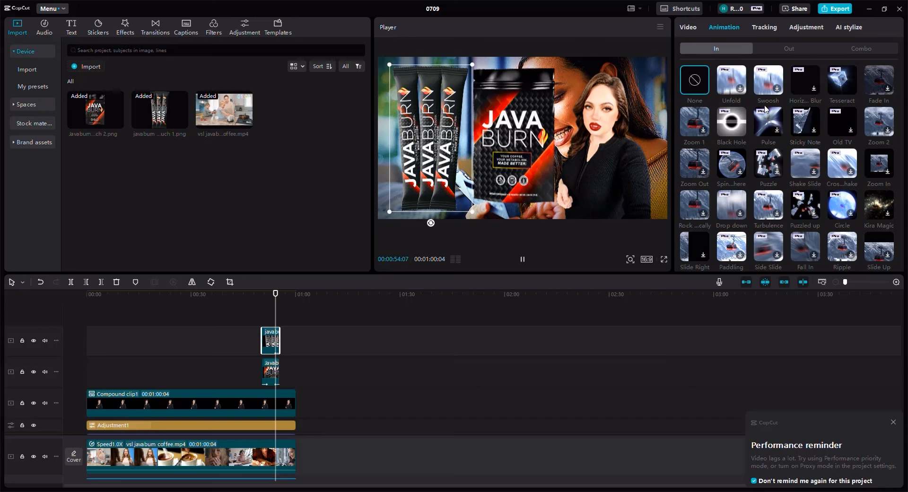
pyautogui.click(837, 85)
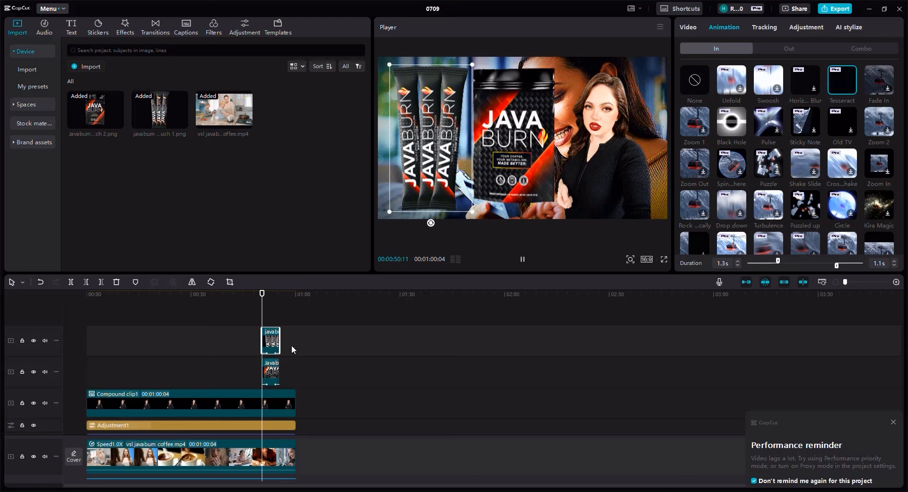
# - Extend both product images to the end of the video at 00:01:00:04
pyautogui.moveTo(279, 338); pyautogui.dragTo(296, 338)
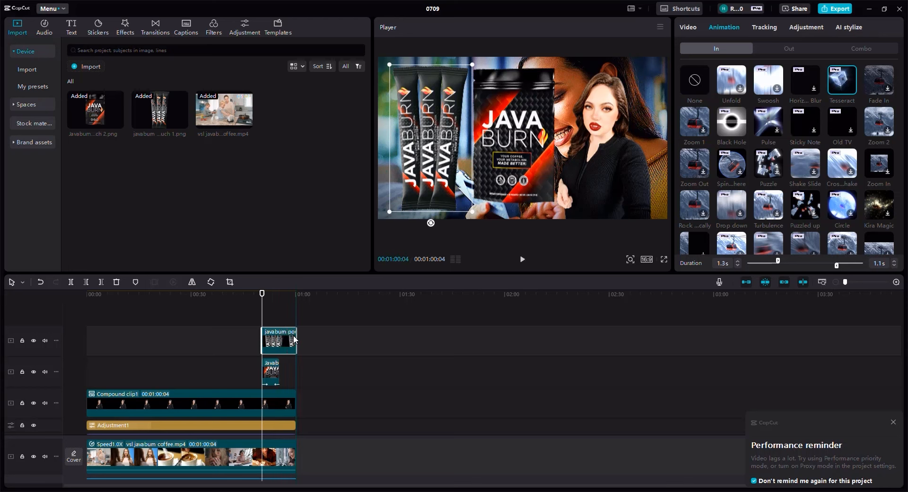
pyautogui.moveTo(277, 374); pyautogui.dragTo(297, 370)
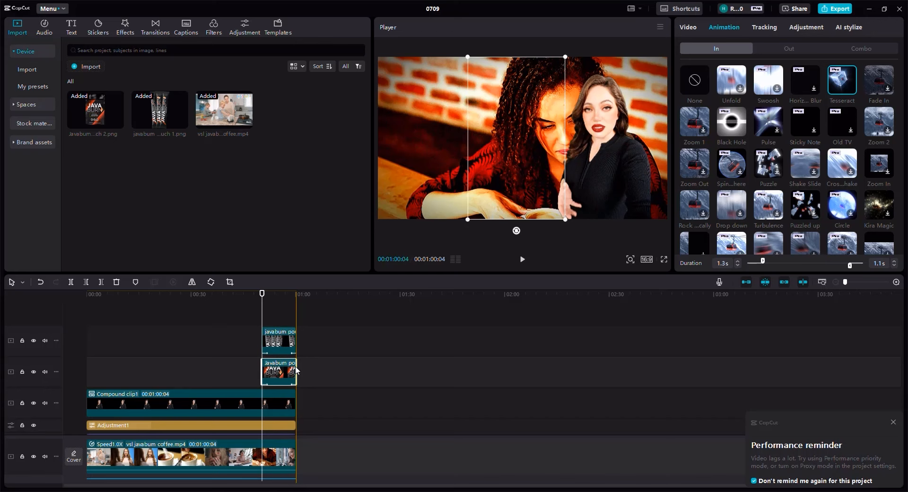
pyautogui.click(197, 318)
# - Add the Slide Blur video effect from the Opening & Closing category at the start of the timeline
pyautogui.moveTo(197, 296); pyautogui.dragTo(31, 300)
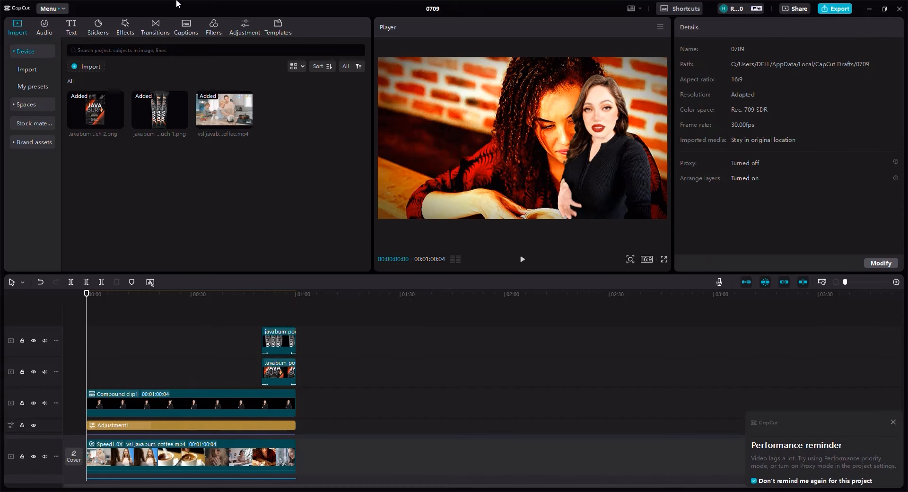
pyautogui.click(125, 28)
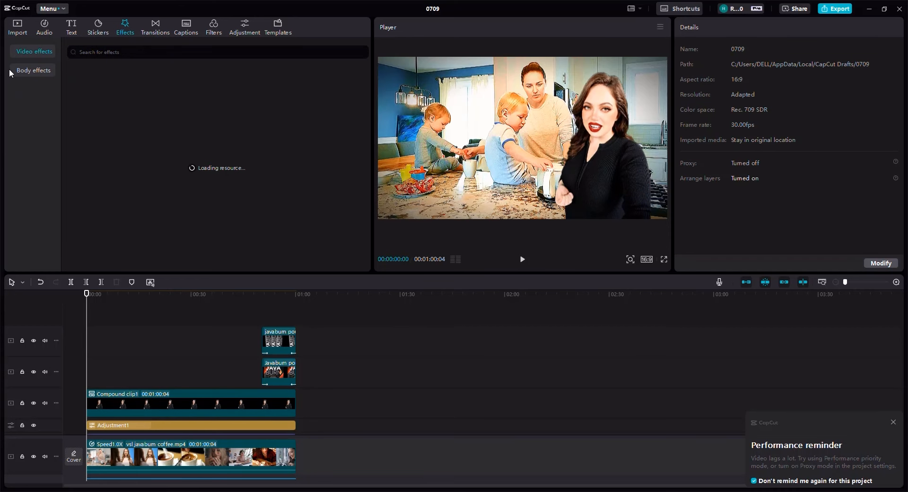
pyautogui.click(13, 52)
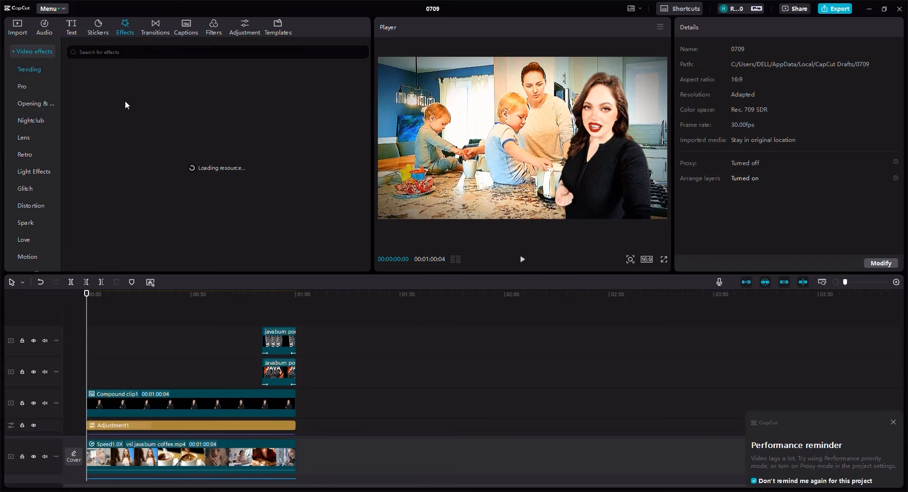
pyautogui.click(33, 103)
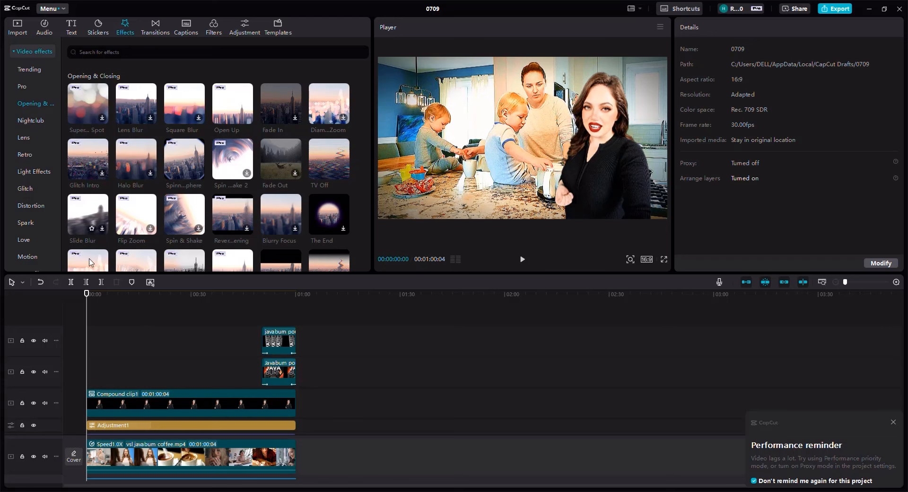
pyautogui.moveTo(88, 219); pyautogui.dragTo(104, 381)
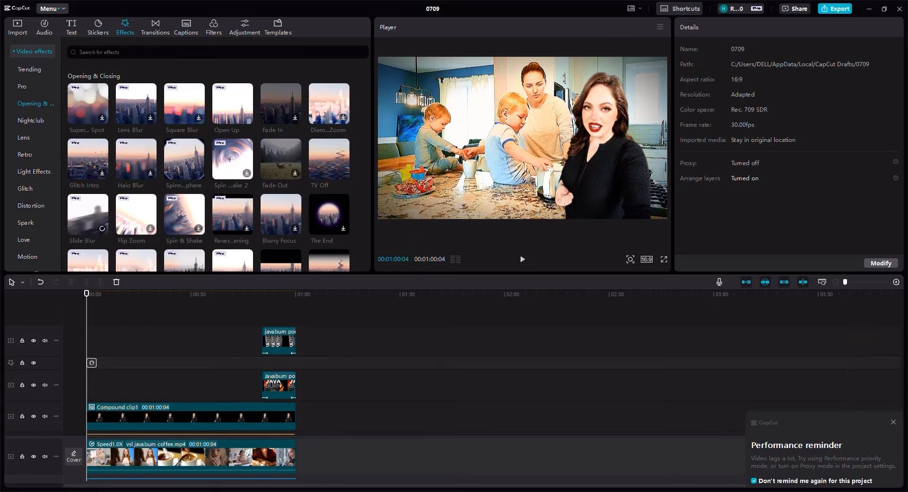
# - Shorten the Slide Blur effect to about 1 second, previewing the opening between trims
pyautogui.click(896, 282)
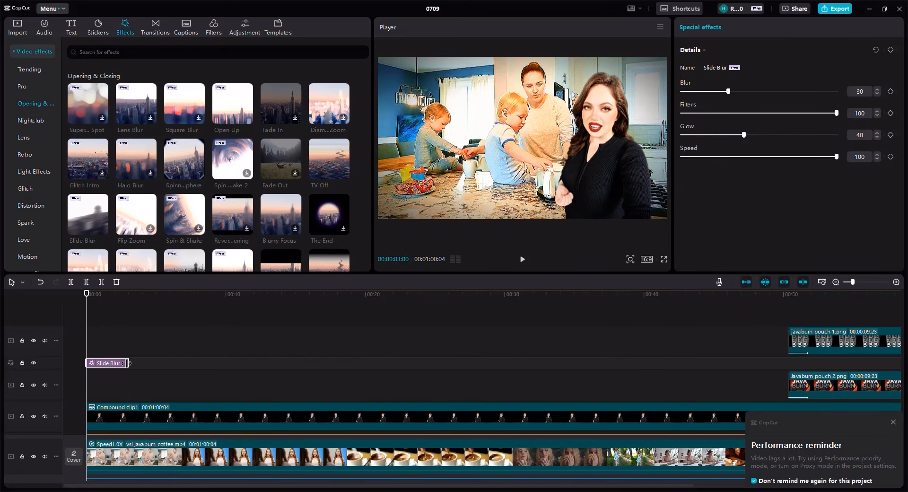
pyautogui.moveTo(128, 363); pyautogui.dragTo(111, 363)
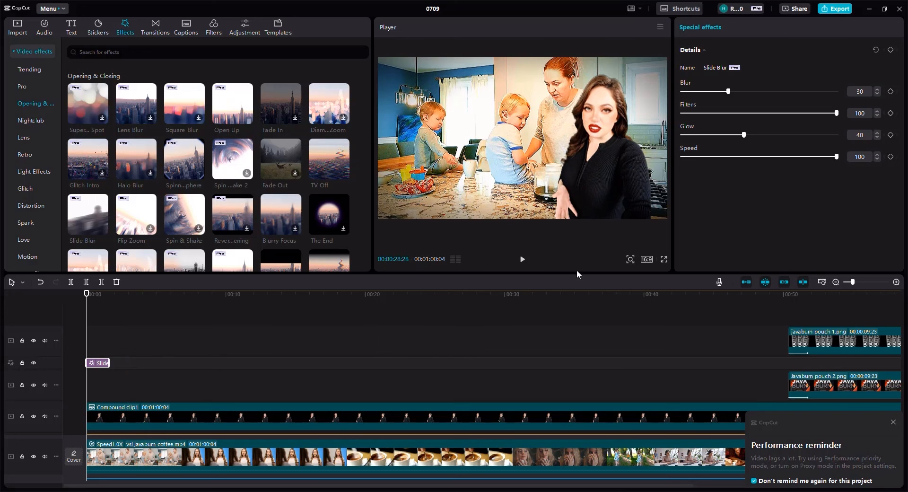
pyautogui.click(521, 260)
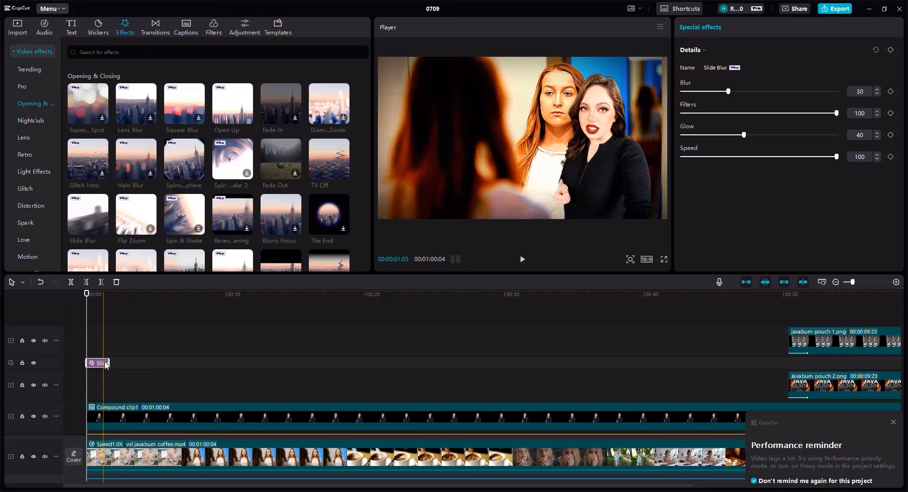
pyautogui.moveTo(108, 363); pyautogui.dragTo(102, 363)
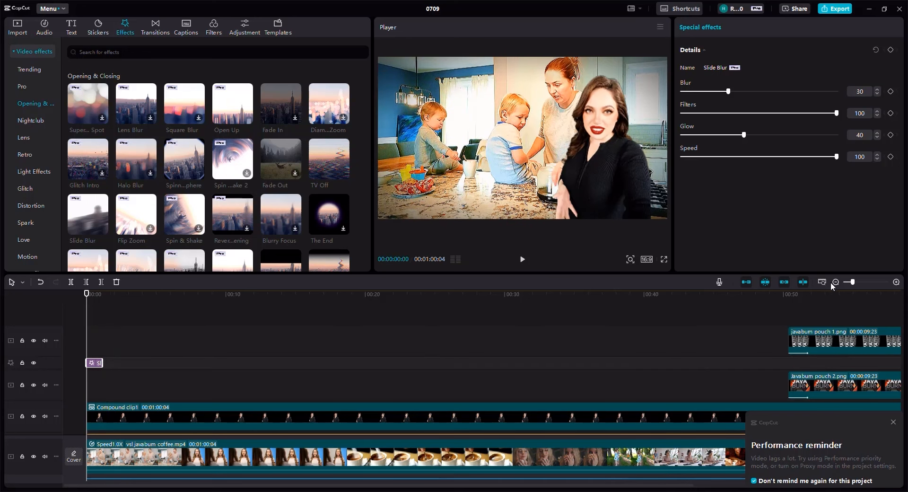
# - Generate auto captions for the video with English as the spoken language, leaving bilingual captions and filler-word identification off
pyautogui.click(835, 282)
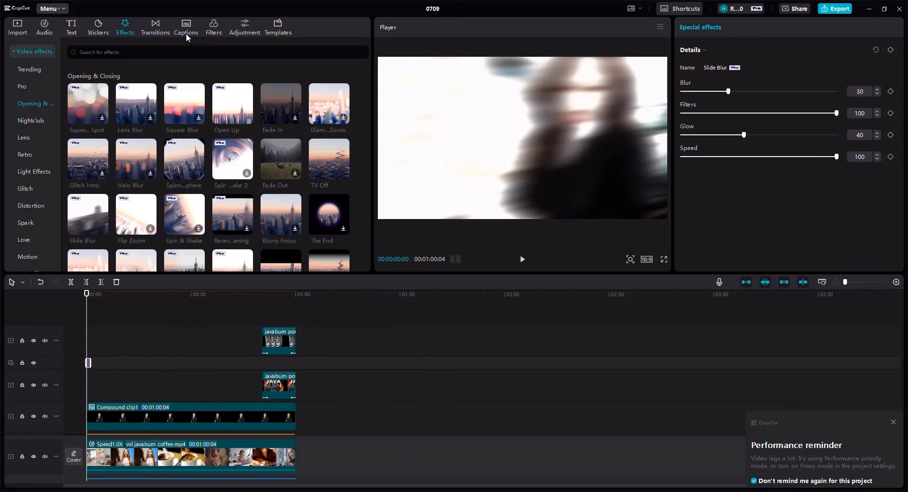
pyautogui.click(184, 29)
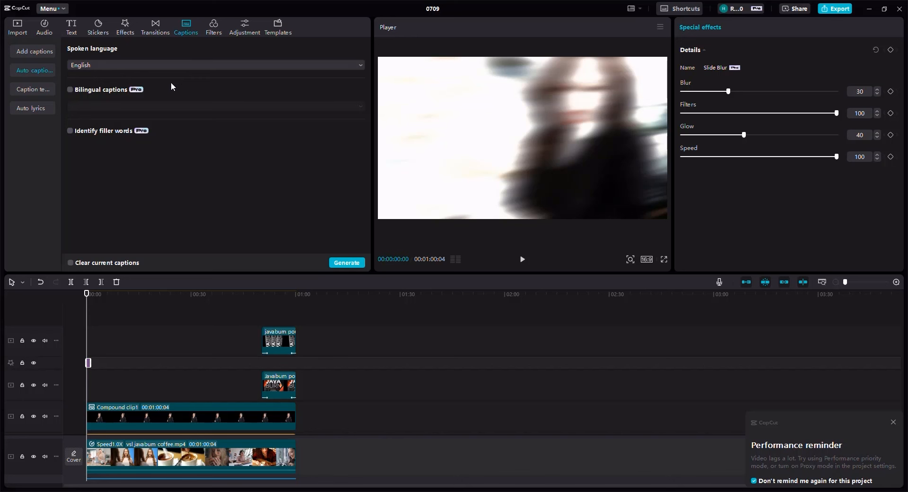
pyautogui.click(352, 263)
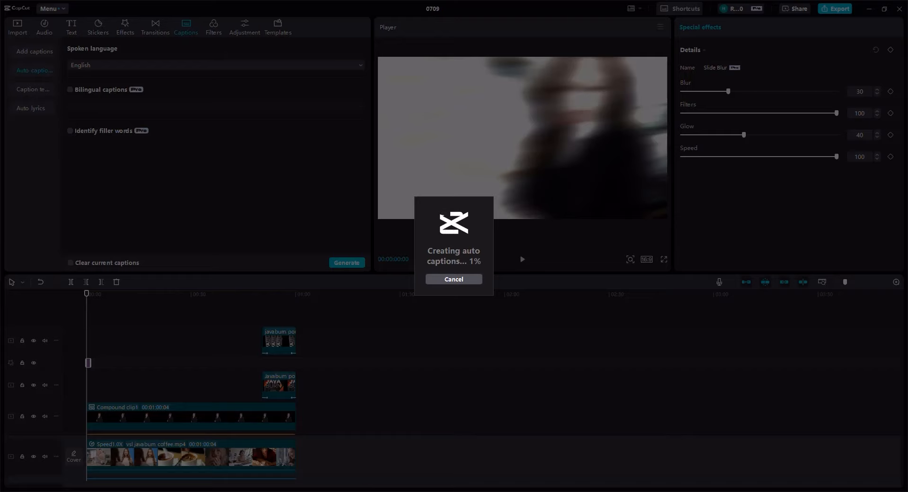
# - Switch to the Chrome browser, open google.com in place of the Canva design, and start a search beginning with "energetic"
pyautogui.hotkey('alt', 'Tab')
pyautogui.click(348, 33)
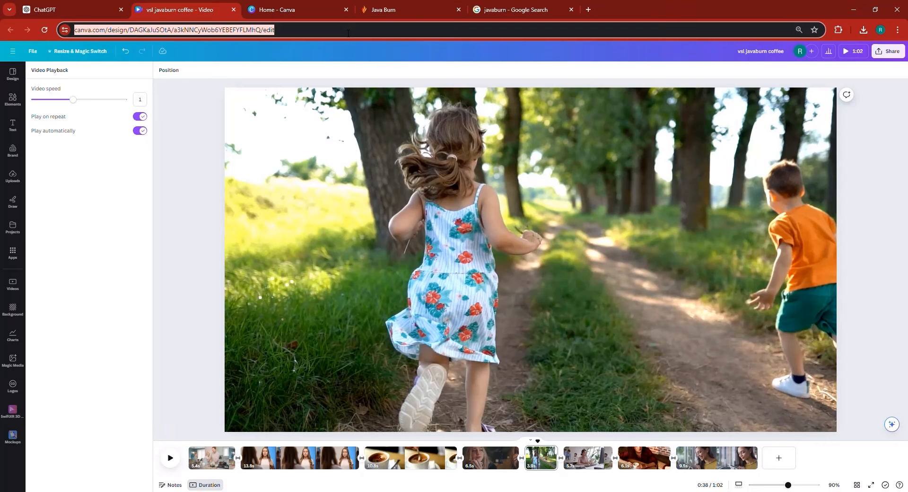
pyautogui.write('google.com')
pyautogui.press('Return')
pyautogui.click(570, 9)
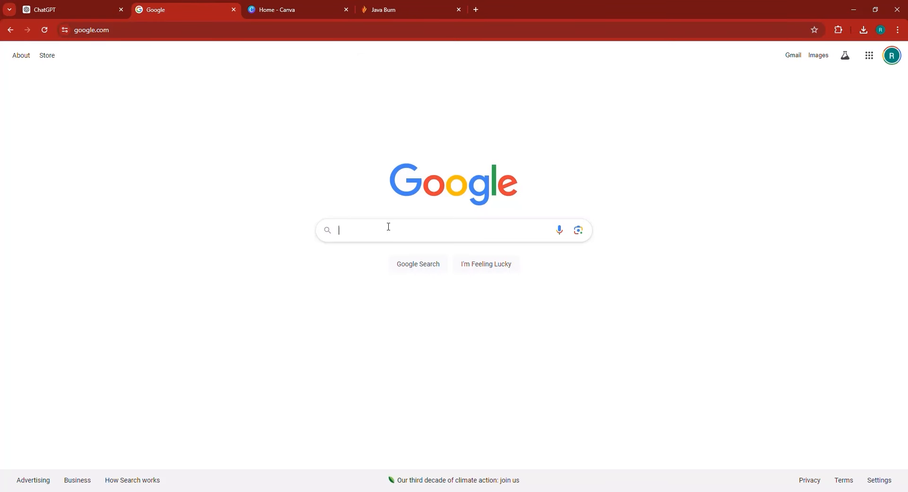
pyautogui.write('energetic')
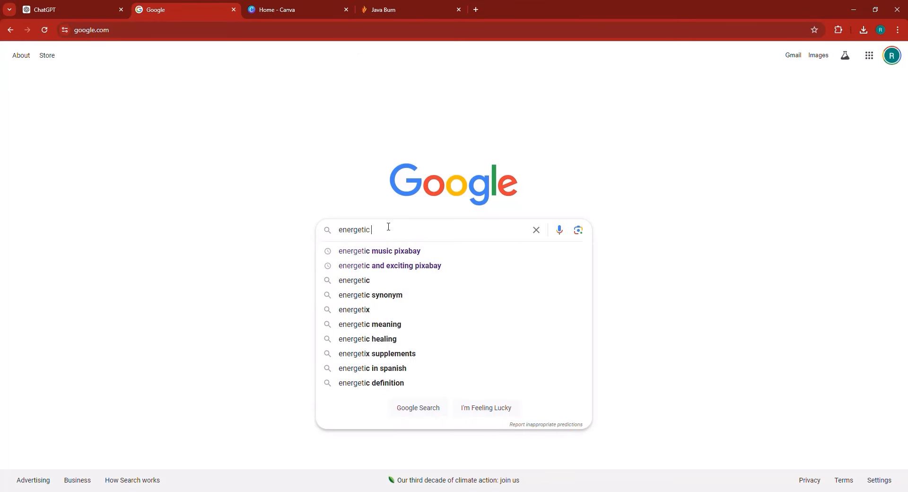